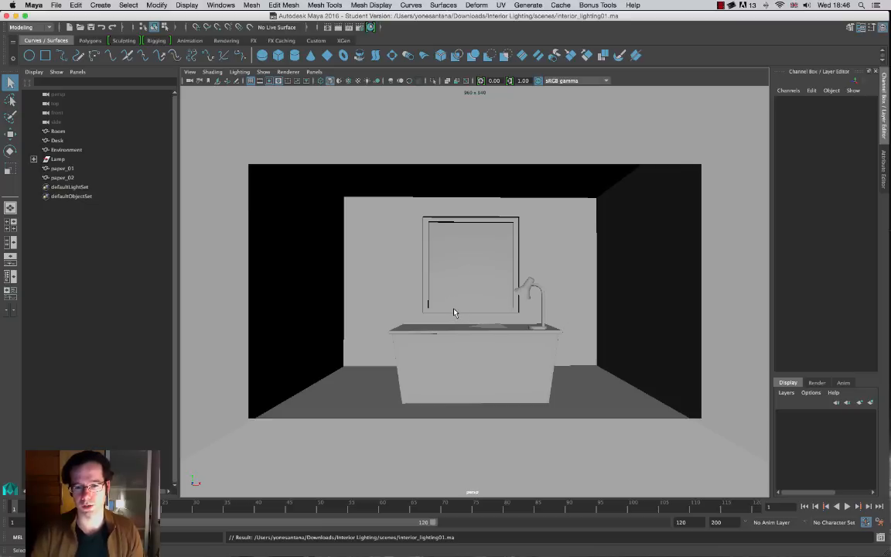
Step: Render the room with Maya Software, switch the renderer to mental ray and render the view again
{"action": "left_click", "coordinate": [338, 28]}
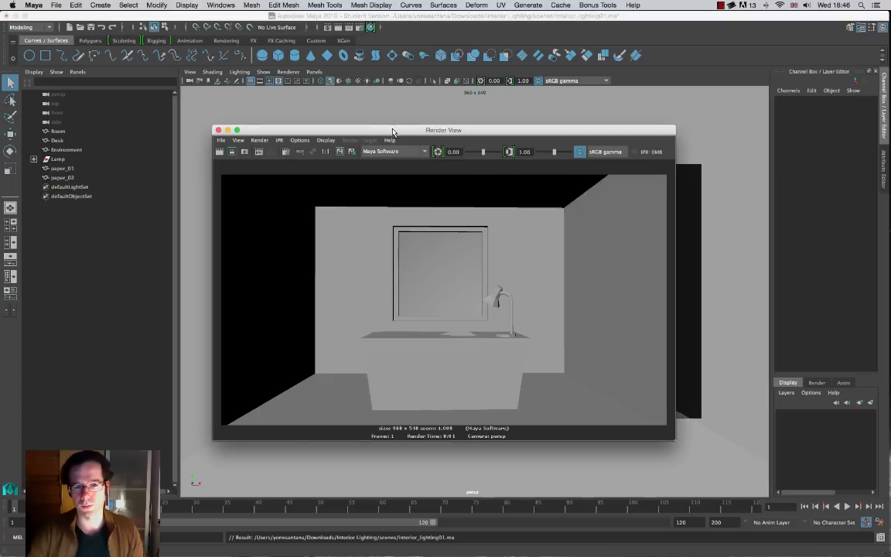
{"action": "left_click_drag", "start_coordinate": [391, 129], "coordinate": [307, 55]}
{"action": "left_click", "coordinate": [306, 76]}
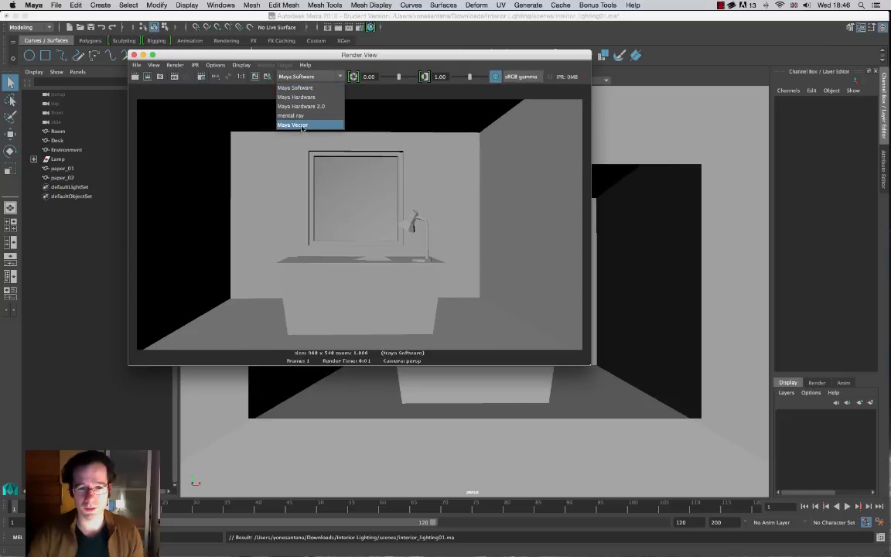
{"action": "left_click", "coordinate": [305, 116]}
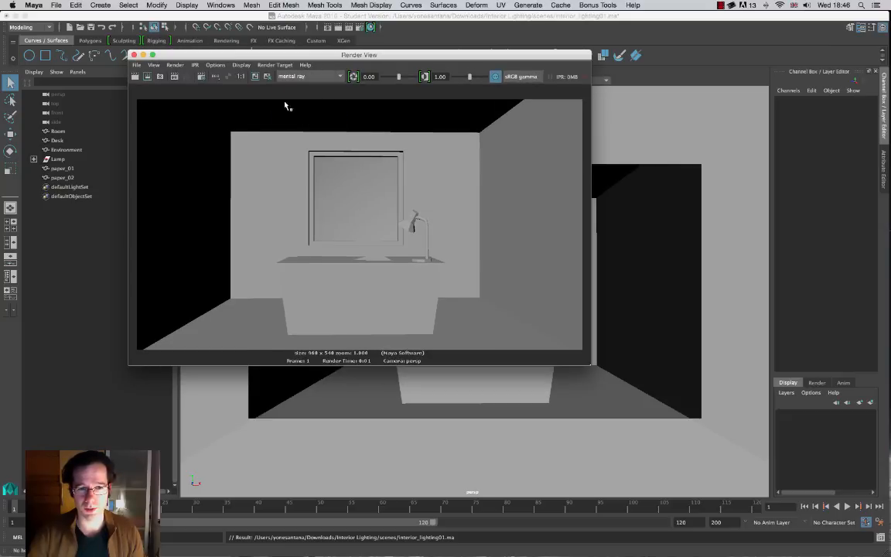
{"action": "left_click", "coordinate": [135, 77]}
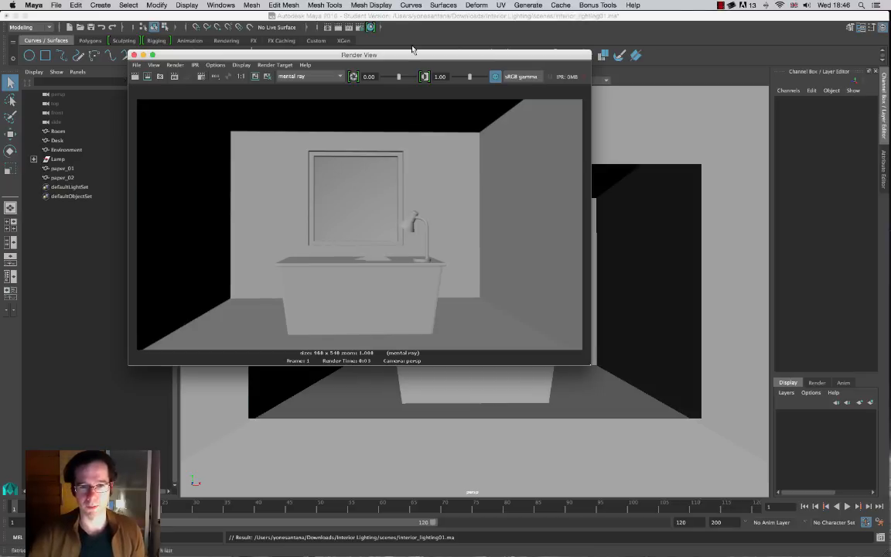
Step: Keep the mental ray image in the Render View and close the window
{"action": "left_click_drag", "start_coordinate": [462, 65], "coordinate": [506, 93]}
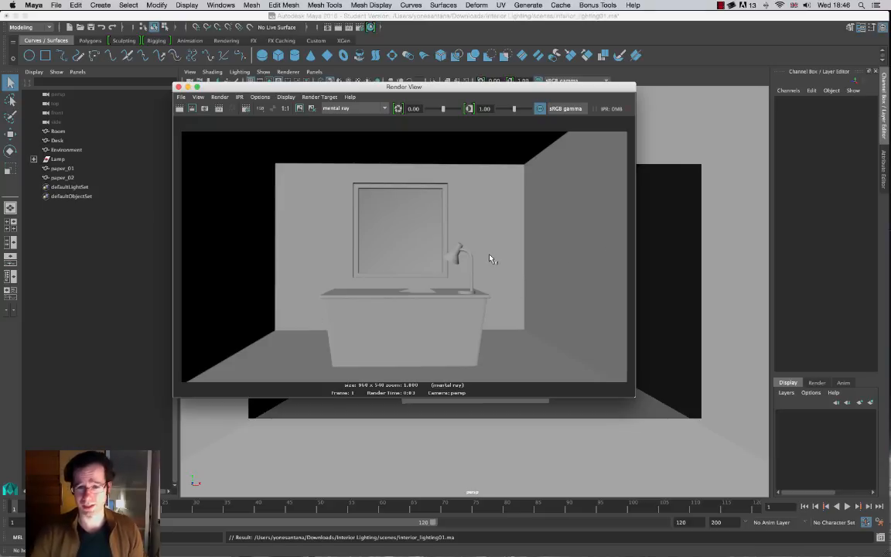
{"action": "left_click", "coordinate": [300, 108]}
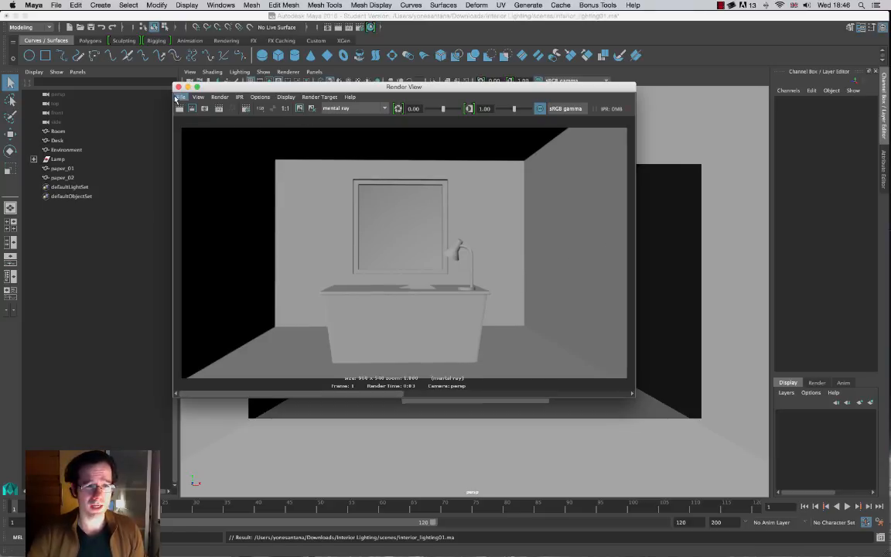
{"action": "left_click", "coordinate": [179, 88]}
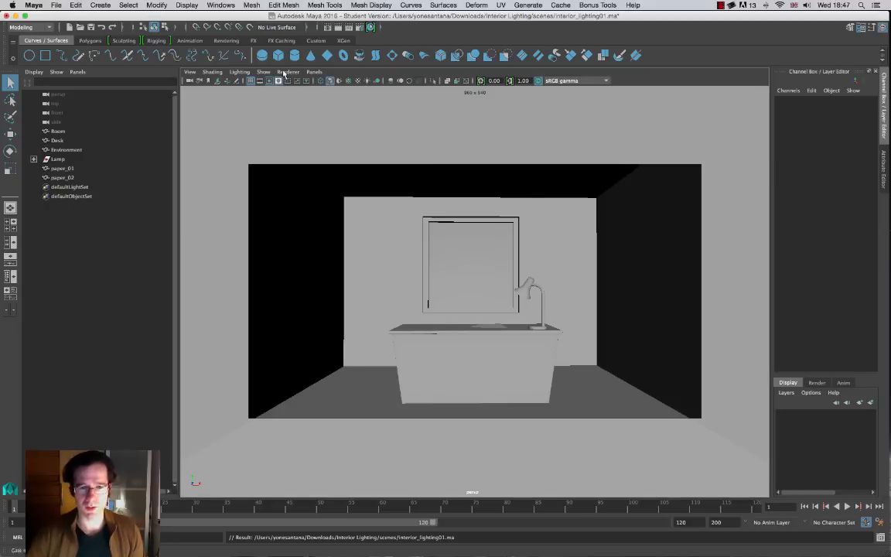
Step: Switch the viewport to a new perspective camera
{"action": "left_click", "coordinate": [314, 72]}
{"action": "mouse_move", "coordinate": [329, 80]}
{"action": "left_click", "coordinate": [410, 91]}
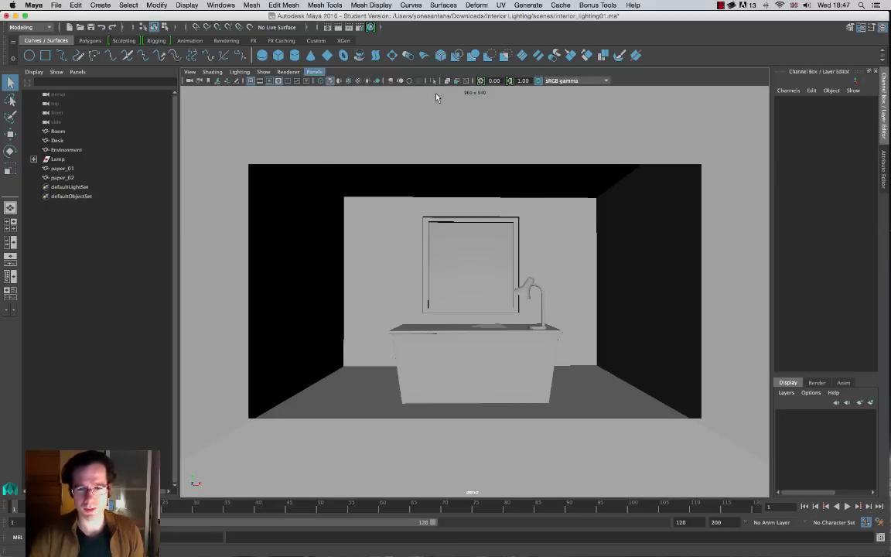
Step: Examine the room, its window opening and the desk from several angles through the new camera
{"action": "scroll", "coordinate": [541, 274], "scroll_direction": "down", "scroll_amount": 10}
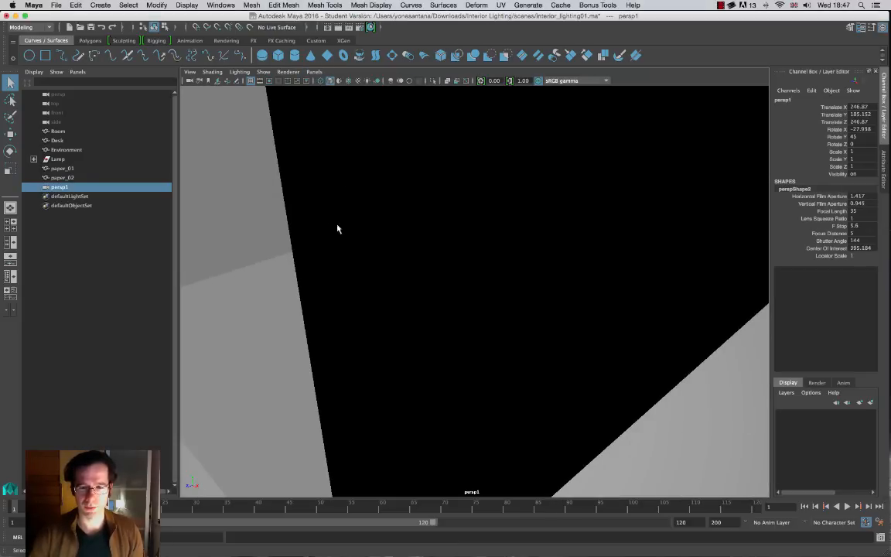
{"action": "left_click_drag", "start_coordinate": [338, 229], "coordinate": [543, 311], "text": "alt"}
{"action": "scroll", "coordinate": [542, 312], "scroll_direction": "down", "scroll_amount": 10}
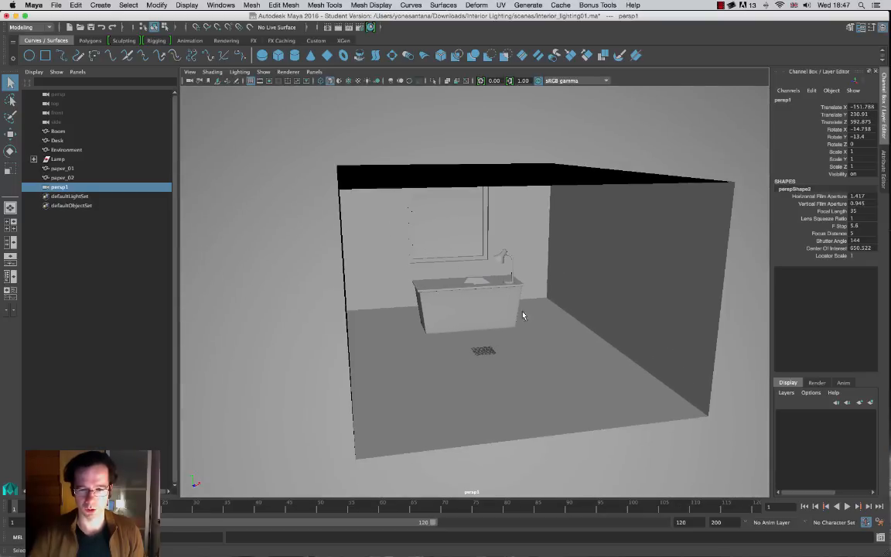
{"action": "left_click_drag", "start_coordinate": [606, 321], "coordinate": [481, 341], "text": "alt"}
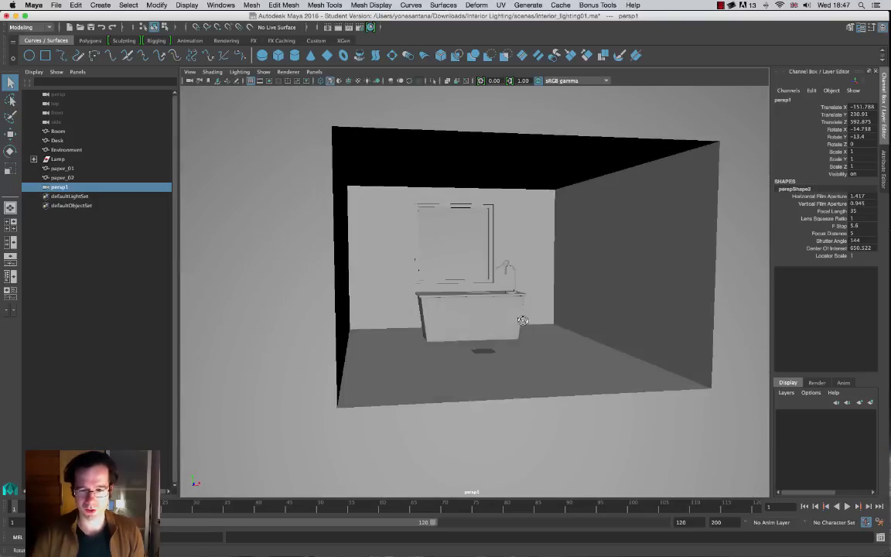
{"action": "left_click_drag", "start_coordinate": [492, 280], "coordinate": [518, 320], "text": "alt"}
{"action": "scroll", "coordinate": [542, 328], "scroll_direction": "up", "scroll_amount": 8}
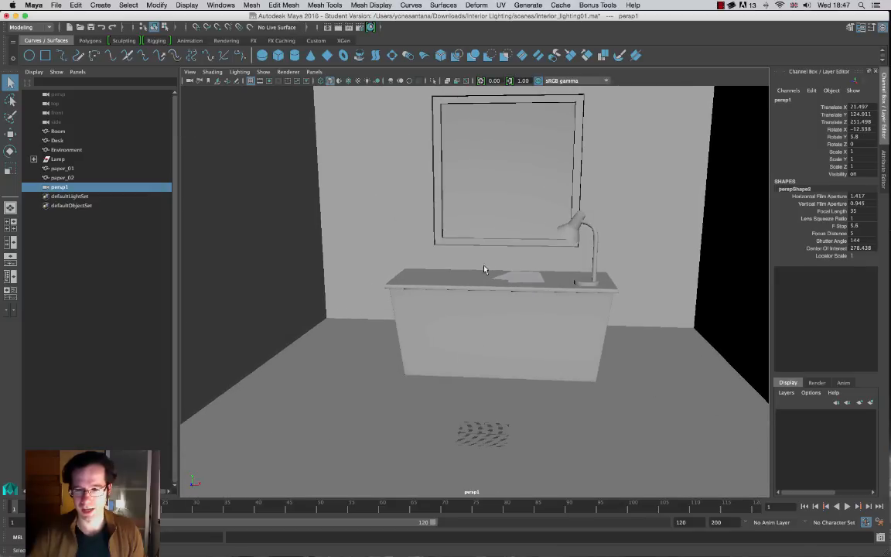
{"action": "scroll", "coordinate": [527, 272], "scroll_direction": "down", "scroll_amount": 4}
{"action": "left_click_drag", "start_coordinate": [426, 220], "coordinate": [423, 264], "text": "alt"}
{"action": "right_click_drag", "start_coordinate": [424, 264], "coordinate": [666, 399], "text": "alt"}
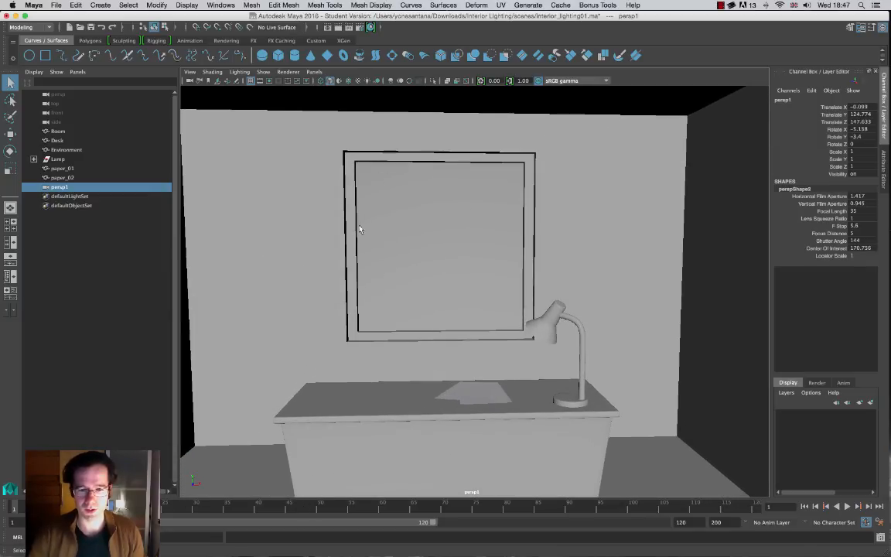
{"action": "left_click_drag", "start_coordinate": [392, 302], "coordinate": [423, 316], "text": "alt"}
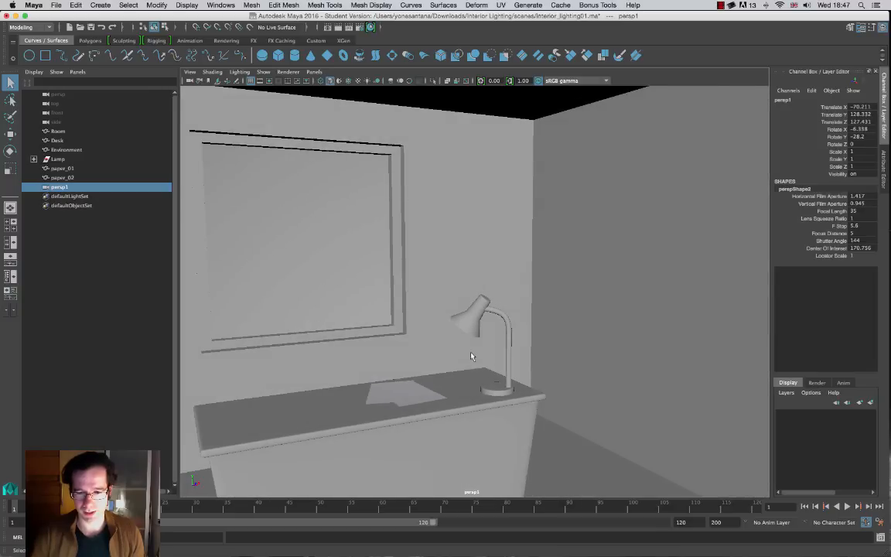
Step: Frame the desk lamp's hood and examine the bulb inside it
{"action": "left_click", "coordinate": [475, 333]}
{"action": "key", "text": "f"}
{"action": "left_click_drag", "start_coordinate": [464, 341], "coordinate": [455, 324], "text": "alt"}
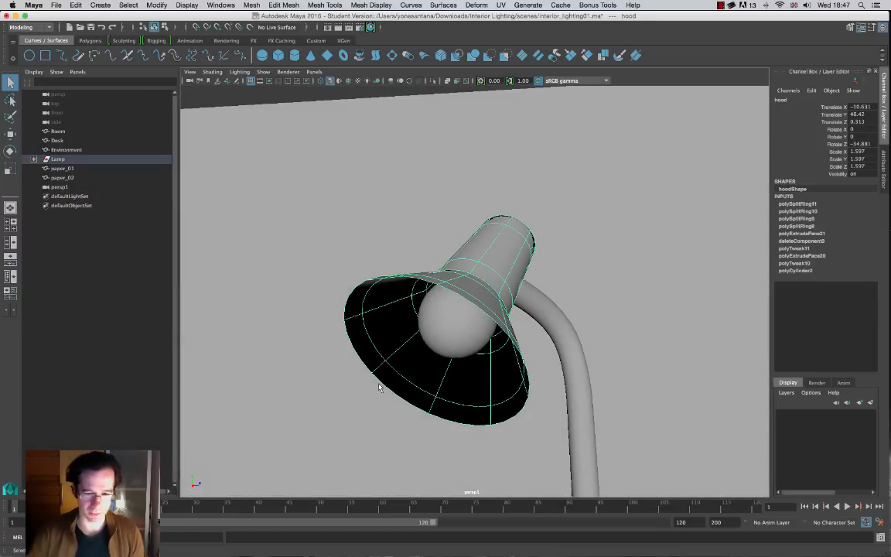
{"action": "right_click_drag", "start_coordinate": [620, 338], "coordinate": [479, 325], "text": "alt"}
{"action": "left_click_drag", "start_coordinate": [480, 325], "coordinate": [244, 292], "text": "alt"}
{"action": "scroll", "coordinate": [346, 302], "scroll_direction": "down", "scroll_amount": 5}
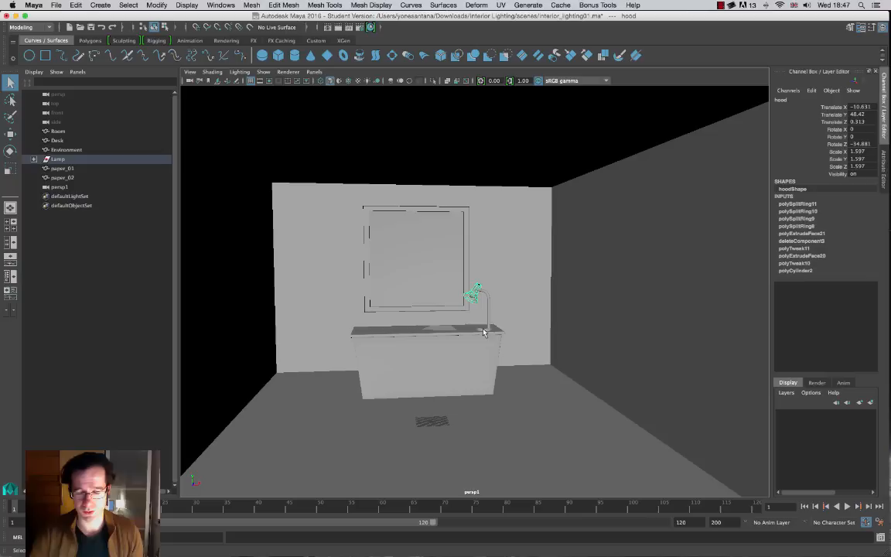
Step: Examine the desk, papers and lamp up close and in relation to the walls and window of the whole room
{"action": "right_click_drag", "start_coordinate": [416, 294], "coordinate": [611, 434], "text": "alt"}
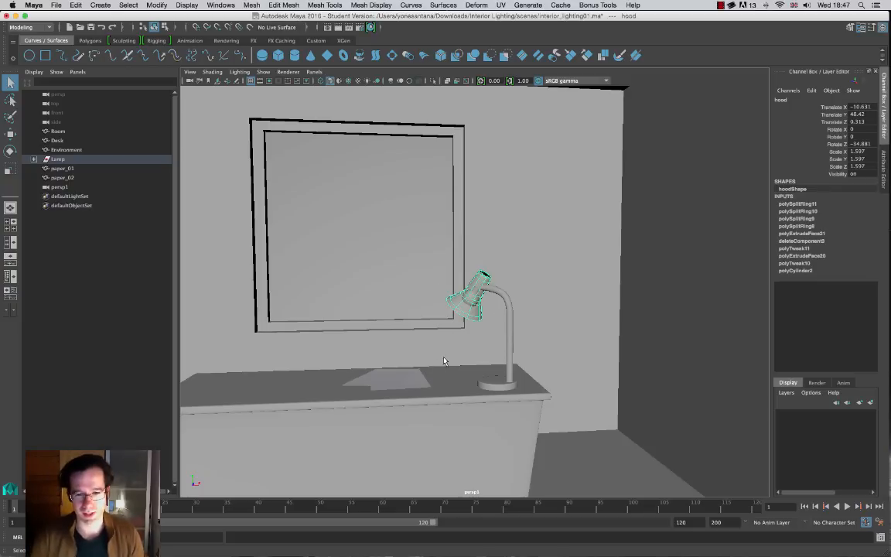
{"action": "right_click_drag", "start_coordinate": [457, 317], "coordinate": [342, 289], "text": "alt"}
{"action": "mouse_move", "coordinate": [466, 343]}
{"action": "left_mouse_down", "text": "alt"}
{"action": "mouse_move", "coordinate": [519, 341]}
{"action": "mouse_move", "coordinate": [473, 346]}
{"action": "mouse_move", "coordinate": [477, 335]}
{"action": "left_mouse_up", "text": "alt"}
{"action": "mouse_move", "coordinate": [567, 361]}
{"action": "right_mouse_down", "text": "alt"}
{"action": "mouse_move", "coordinate": [354, 249]}
{"action": "mouse_move", "coordinate": [430, 296]}
{"action": "mouse_move", "coordinate": [371, 246]}
{"action": "right_mouse_up", "text": "alt"}
{"action": "left_click_drag", "start_coordinate": [460, 323], "coordinate": [483, 324], "text": "alt"}
{"action": "mouse_move", "coordinate": [483, 324]}
{"action": "right_mouse_down", "text": "alt"}
{"action": "mouse_move", "coordinate": [668, 461]}
{"action": "mouse_move", "coordinate": [486, 310]}
{"action": "right_mouse_up", "text": "alt"}
{"action": "mouse_move", "coordinate": [486, 310]}
{"action": "left_mouse_down", "text": "alt"}
{"action": "mouse_move", "coordinate": [472, 306]}
{"action": "mouse_move", "coordinate": [513, 304]}
{"action": "mouse_move", "coordinate": [470, 308]}
{"action": "mouse_move", "coordinate": [475, 294]}
{"action": "left_mouse_up", "text": "alt"}
{"action": "right_click_drag", "start_coordinate": [476, 294], "coordinate": [522, 378], "text": "alt"}
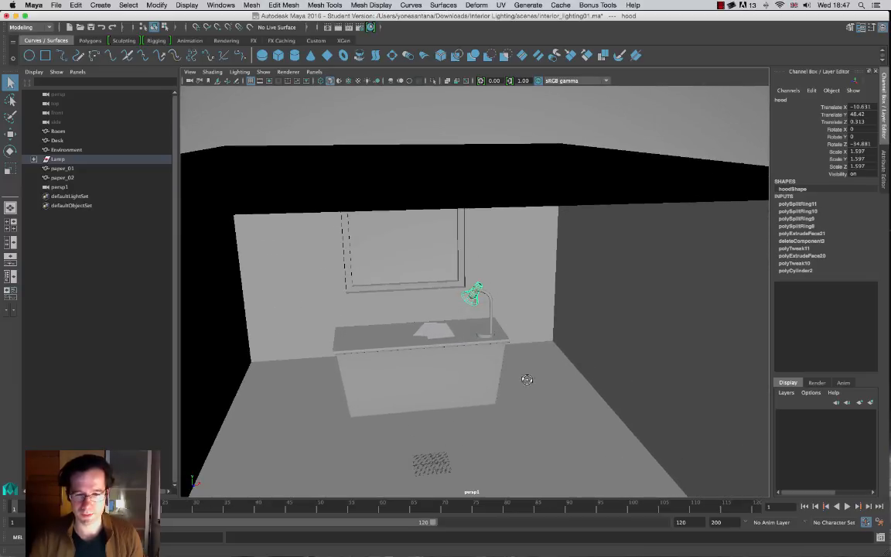
{"action": "left_click_drag", "start_coordinate": [521, 379], "coordinate": [467, 327], "text": "alt"}
{"action": "right_click_drag", "start_coordinate": [434, 289], "coordinate": [378, 236], "text": "alt"}
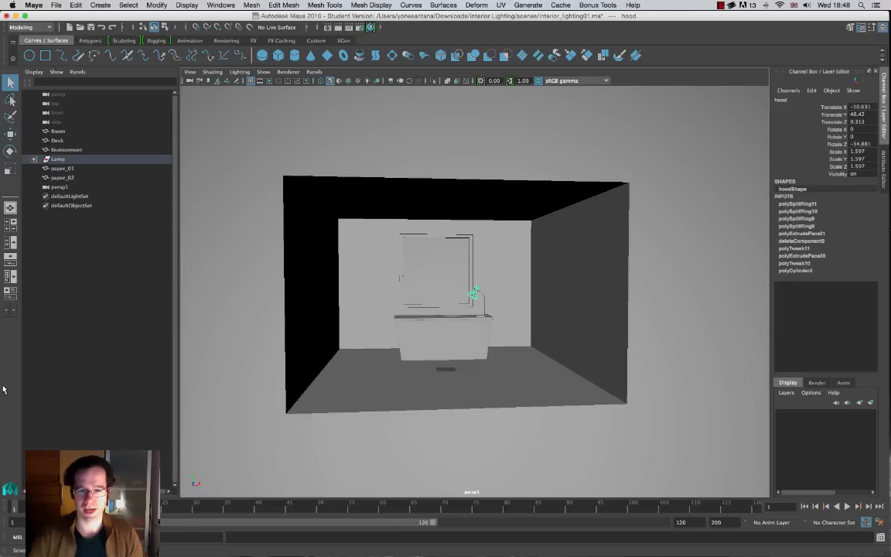
{"action": "scroll", "coordinate": [429, 295], "scroll_direction": "up", "scroll_amount": 5}
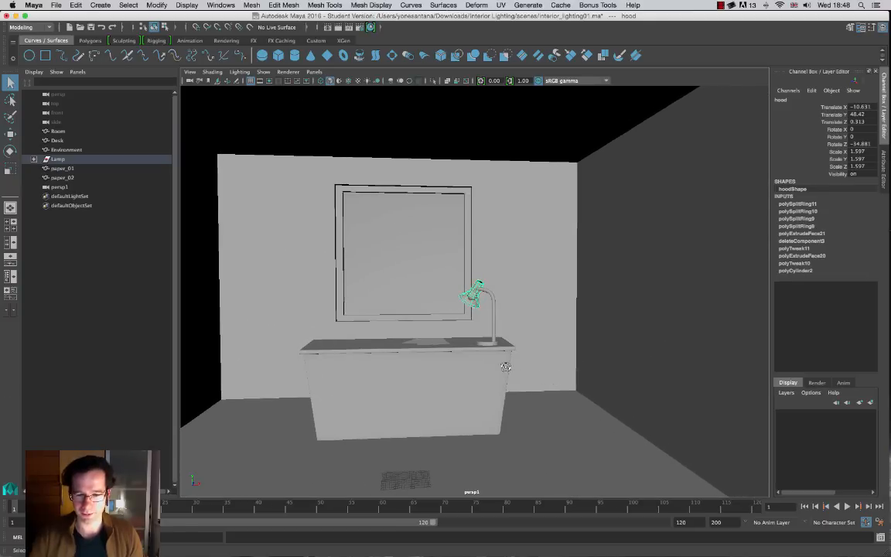
{"action": "middle_click_drag", "start_coordinate": [472, 364], "coordinate": [493, 331], "text": "alt"}
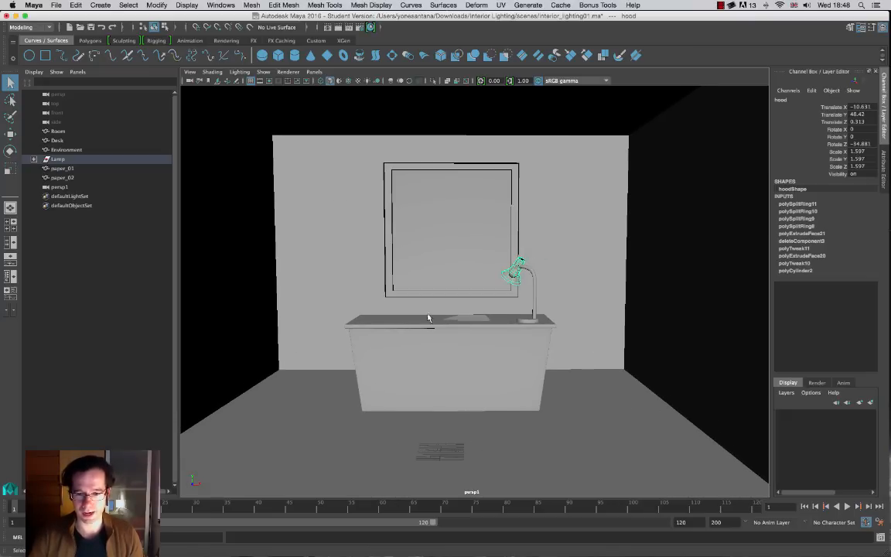
{"action": "left_click_drag", "start_coordinate": [488, 359], "coordinate": [477, 353], "text": "alt"}
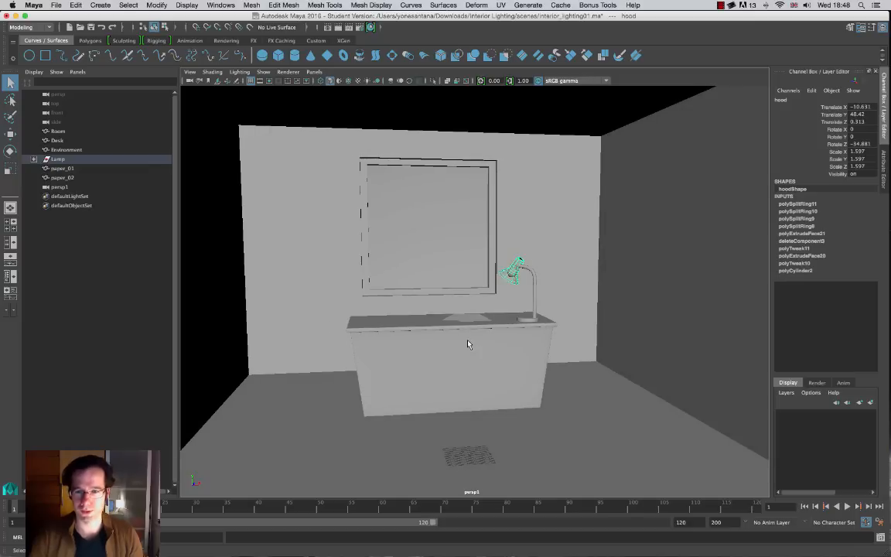
{"action": "right_click_drag", "start_coordinate": [324, 314], "coordinate": [402, 355], "text": "alt"}
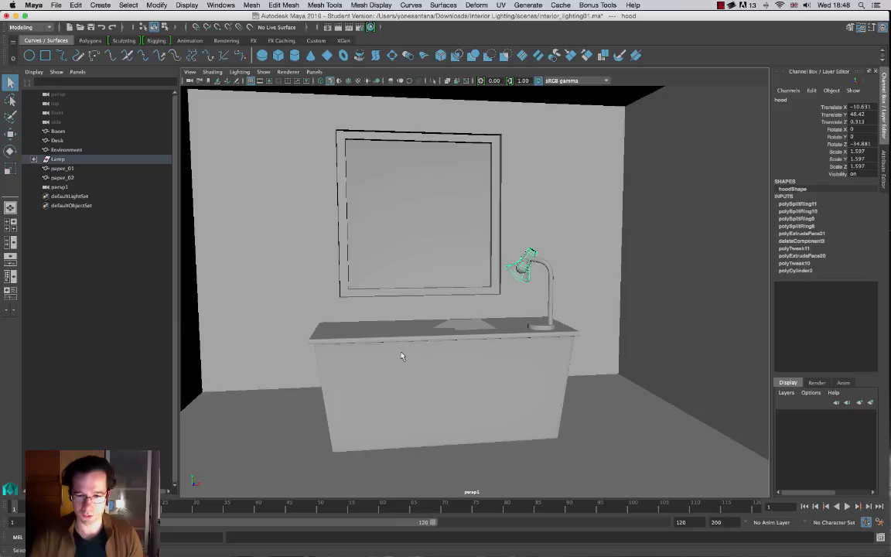
Step: Create a spot light in the scene
{"action": "left_click", "coordinate": [421, 306]}
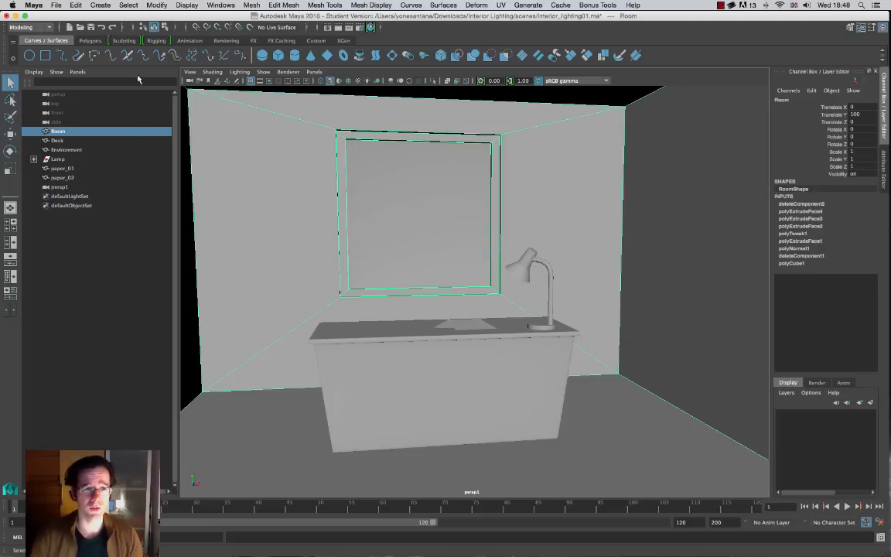
{"action": "left_click", "coordinate": [104, 6]}
{"action": "mouse_move", "coordinate": [130, 55]}
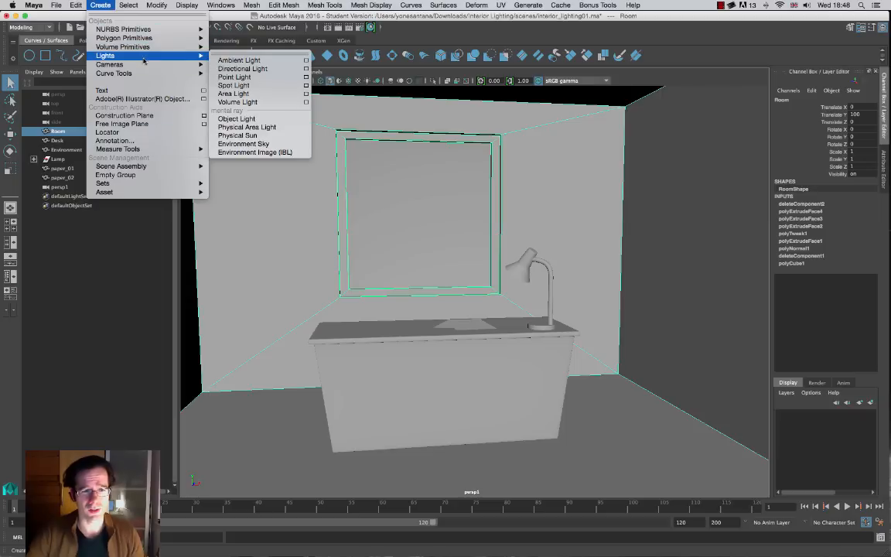
{"action": "left_click", "coordinate": [249, 86]}
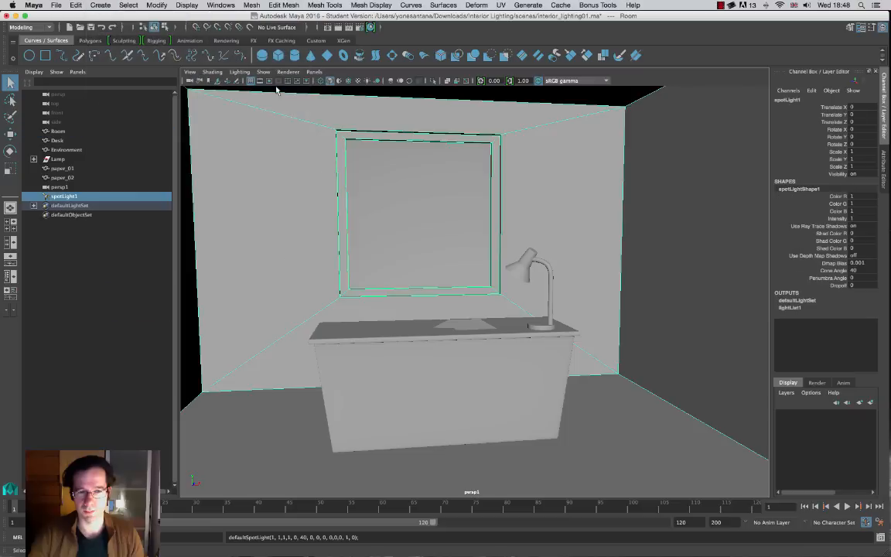
Step: Scale the new spot light uniformly to 54 so its cone is easy to see
{"action": "right_click_drag", "start_coordinate": [525, 404], "coordinate": [465, 371], "text": "alt"}
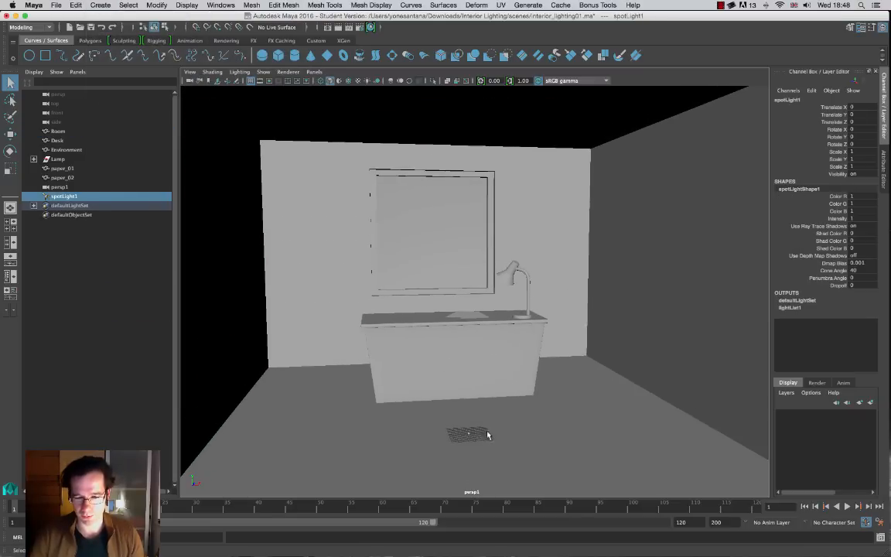
{"action": "left_click_drag", "start_coordinate": [487, 434], "coordinate": [493, 404], "text": "alt"}
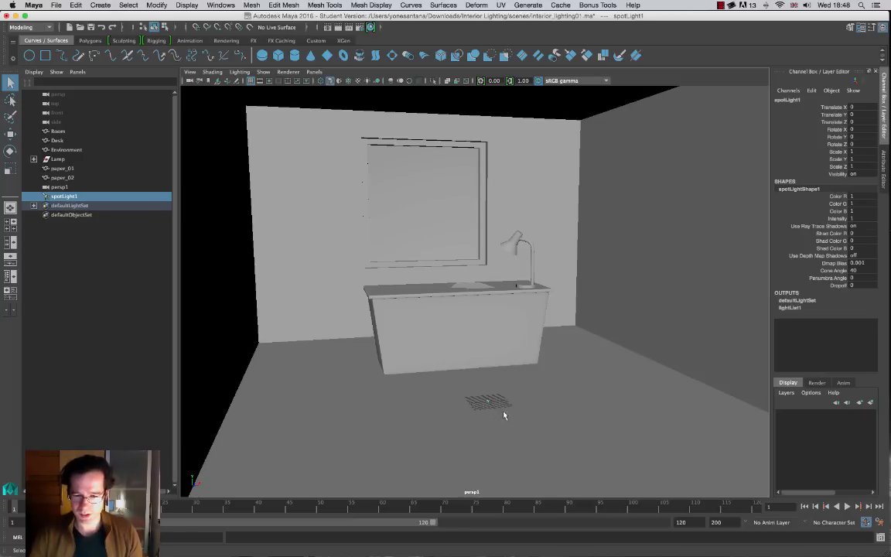
{"action": "key", "text": "r"}
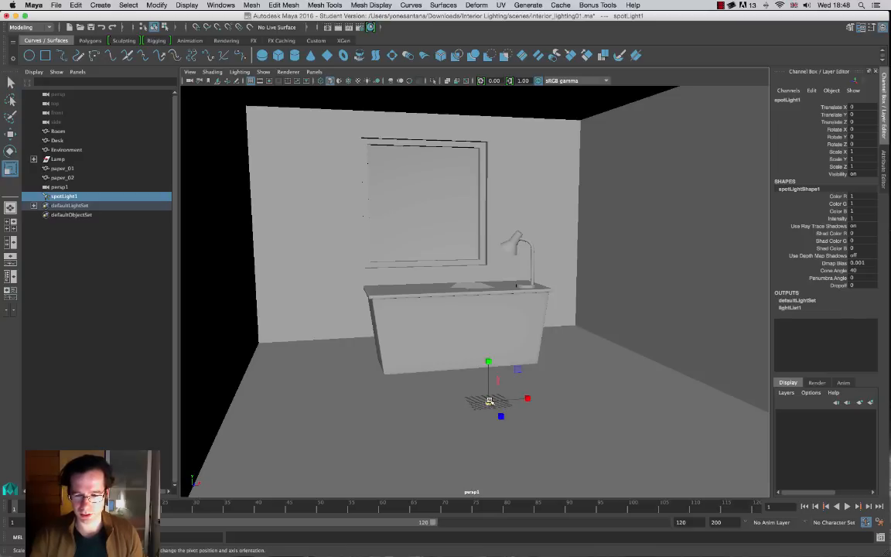
{"action": "left_click_drag", "start_coordinate": [489, 401], "coordinate": [679, 469]}
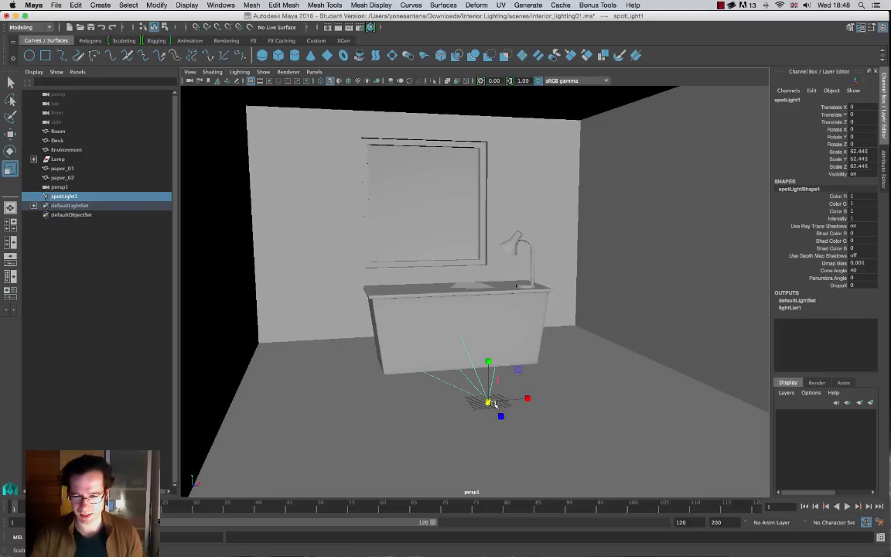
{"action": "mouse_move", "coordinate": [489, 402]}
{"action": "left_mouse_down"}
{"action": "mouse_move", "coordinate": [469, 400]}
{"action": "mouse_move", "coordinate": [507, 400]}
{"action": "mouse_move", "coordinate": [470, 397]}
{"action": "mouse_move", "coordinate": [476, 384]}
{"action": "mouse_move", "coordinate": [499, 400]}
{"action": "left_mouse_up"}
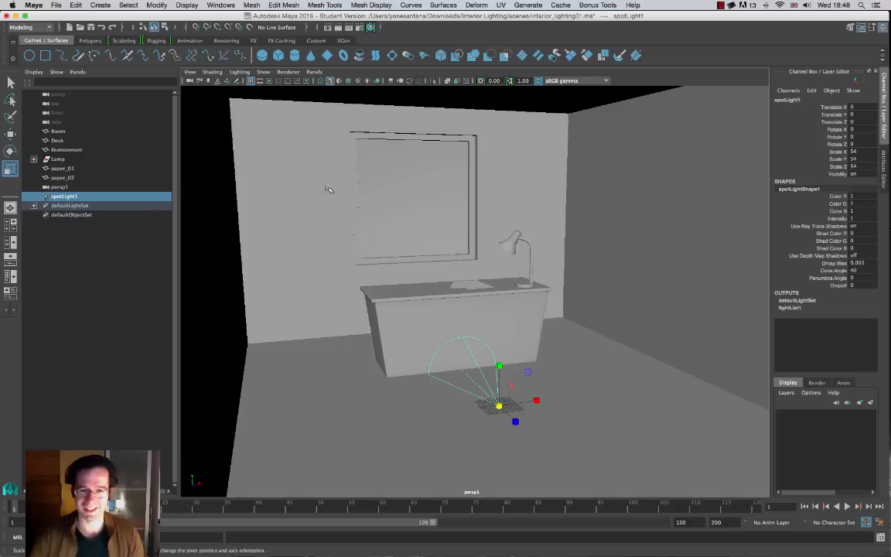
Step: Preview the spot light's illumination with viewport shadows on and off, and return to default lighting
{"action": "left_click", "coordinate": [368, 81]}
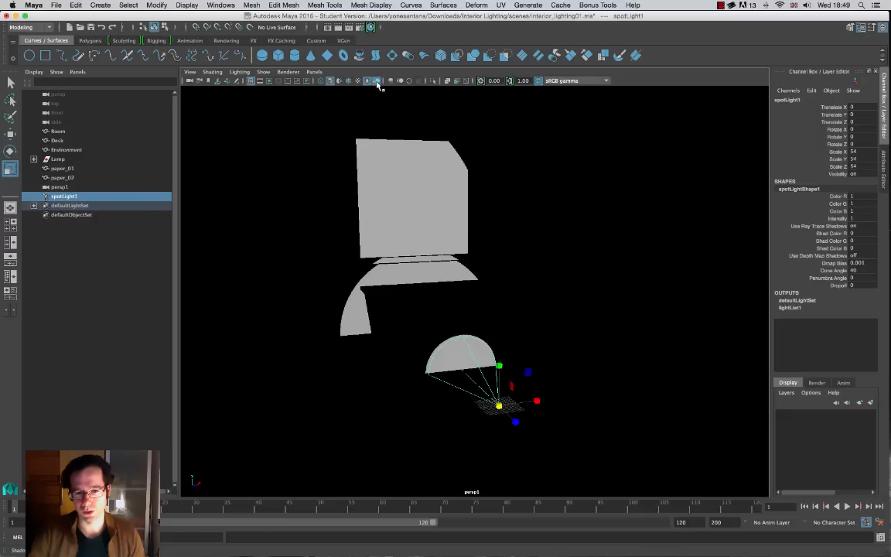
{"action": "left_click", "coordinate": [377, 82]}
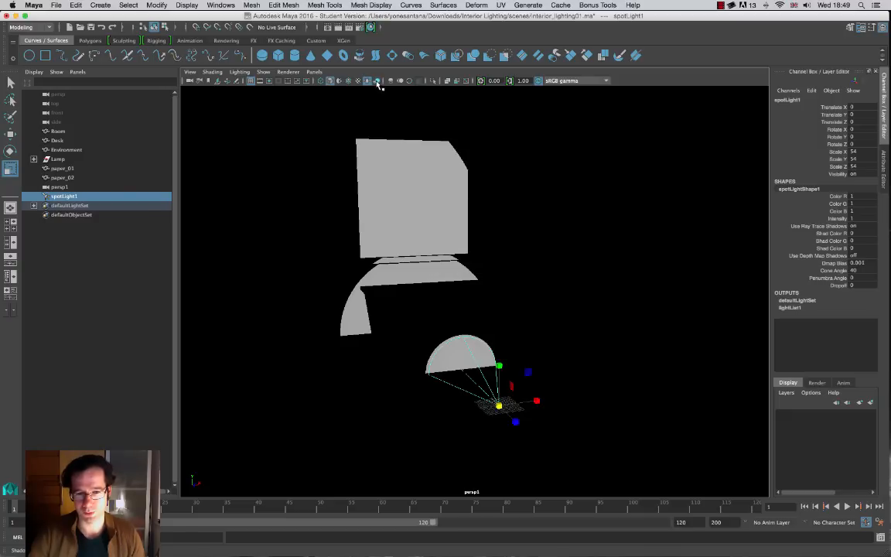
{"action": "left_click", "coordinate": [376, 82]}
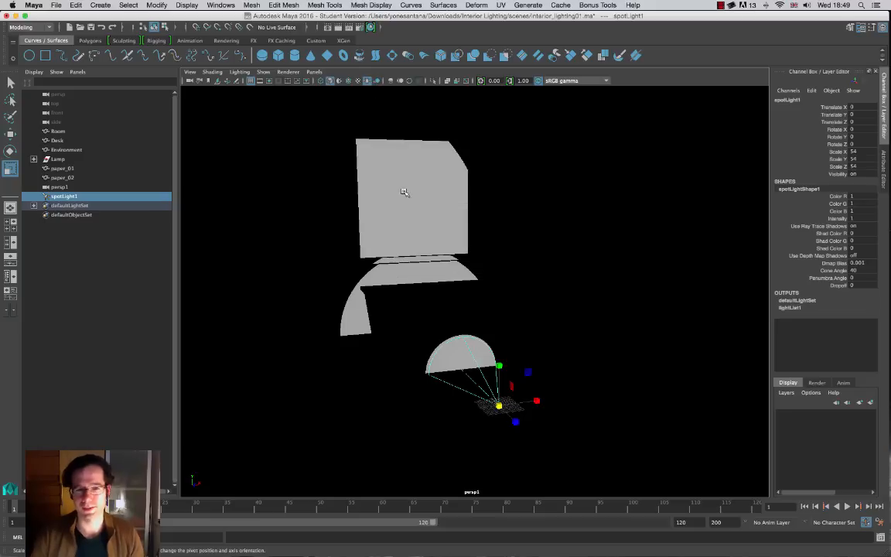
{"action": "left_click", "coordinate": [368, 82]}
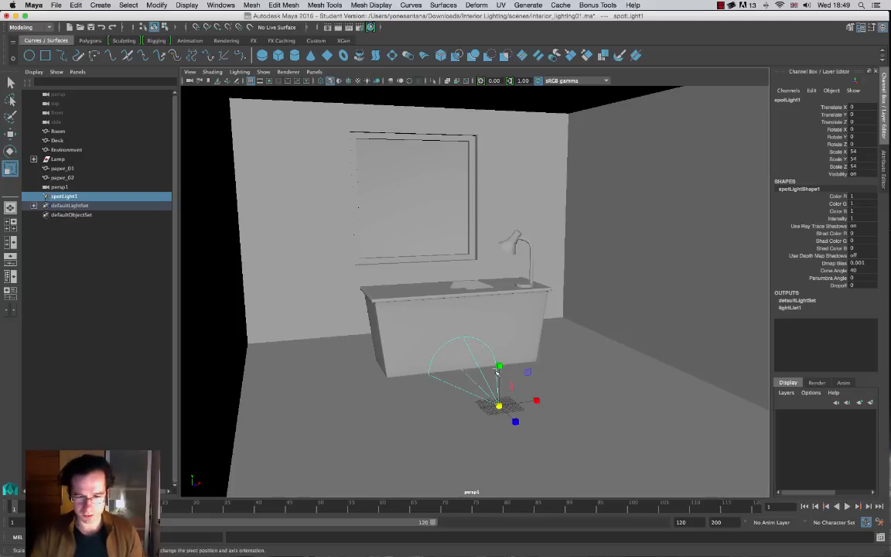
Step: Move the spot light outside behind the window wall, to about Y 250 and Z -411, still aimed into the room
{"action": "key", "text": "t"}
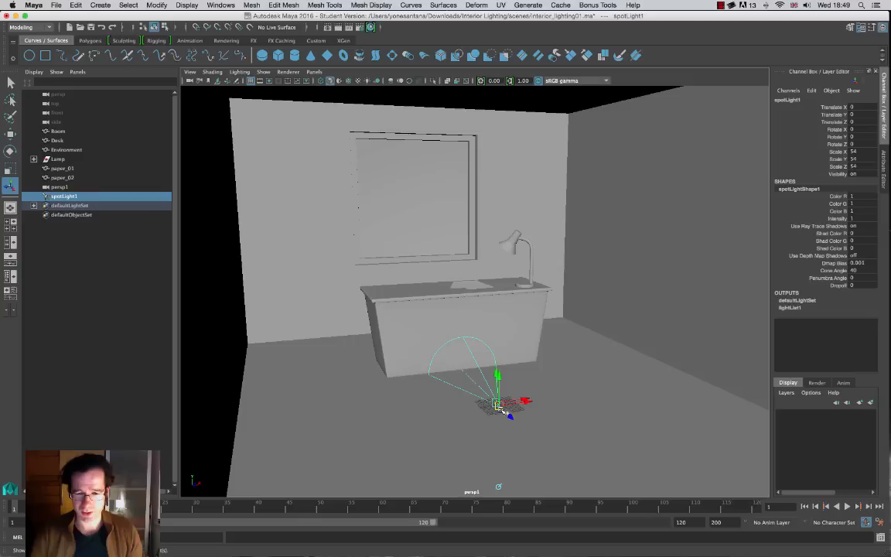
{"action": "left_click_drag", "start_coordinate": [510, 416], "coordinate": [316, 251]}
{"action": "right_click_drag", "start_coordinate": [350, 286], "coordinate": [322, 284], "text": "alt"}
{"action": "left_click_drag", "start_coordinate": [322, 284], "coordinate": [310, 309], "text": "alt"}
{"action": "middle_click_drag", "start_coordinate": [310, 308], "coordinate": [426, 328], "text": "alt"}
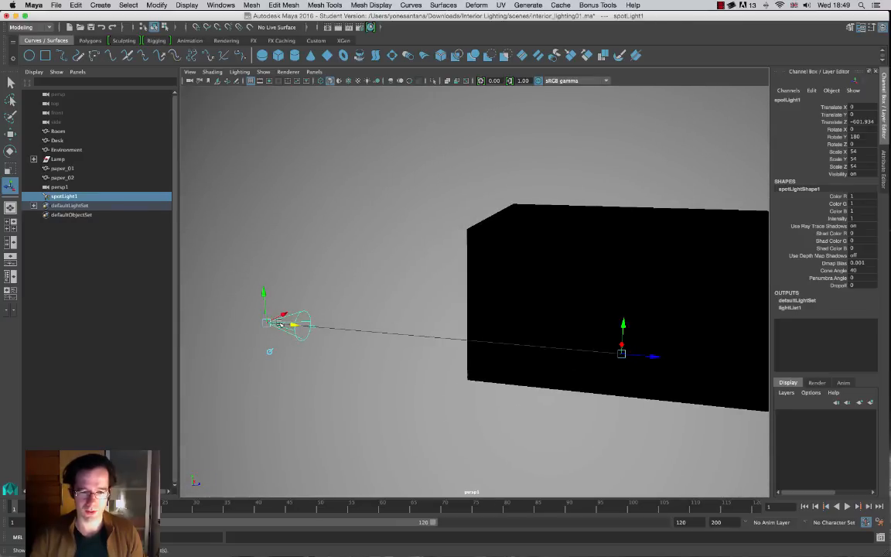
{"action": "left_click_drag", "start_coordinate": [268, 323], "coordinate": [395, 179]}
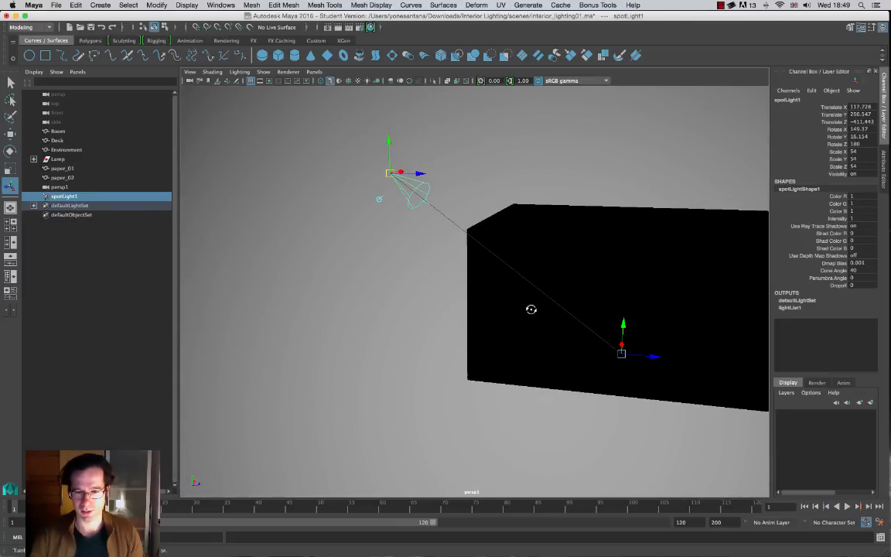
{"action": "left_click_drag", "start_coordinate": [531, 308], "coordinate": [522, 199], "text": "alt"}
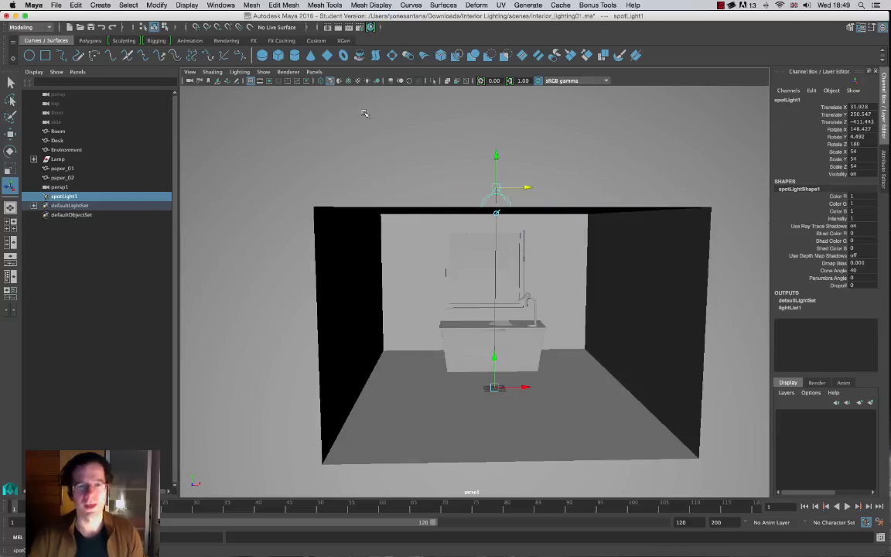
Step: Show scene lights and shadows, shift the spot light to about X -86, and move its aim point sideways along X
{"action": "left_click", "coordinate": [367, 81]}
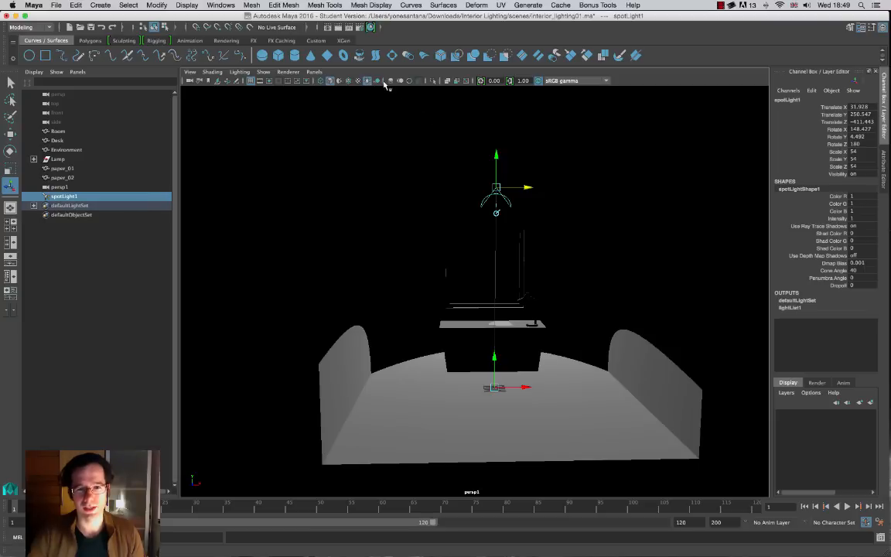
{"action": "left_click", "coordinate": [377, 81]}
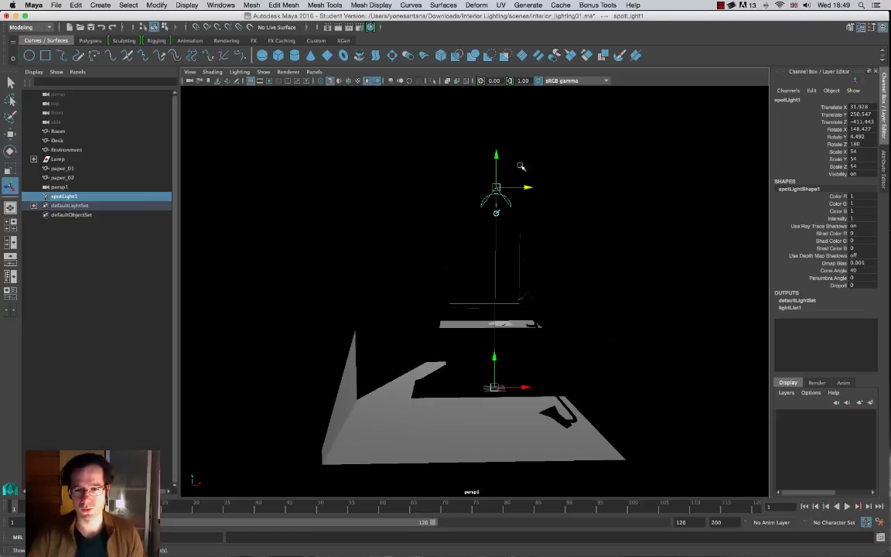
{"action": "left_click_drag", "start_coordinate": [528, 188], "coordinate": [459, 217]}
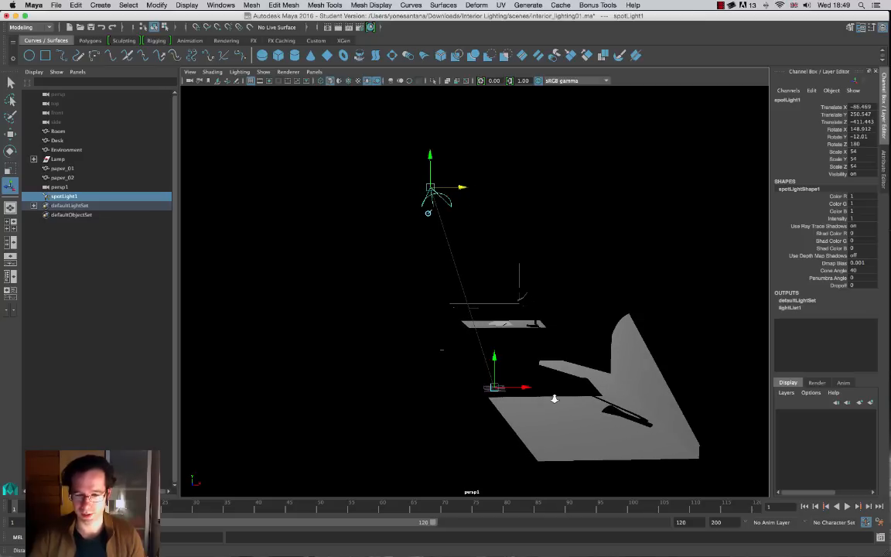
{"action": "right_click_drag", "start_coordinate": [554, 397], "coordinate": [584, 428], "text": "alt"}
{"action": "middle_click_drag", "start_coordinate": [583, 428], "coordinate": [507, 370], "text": "alt"}
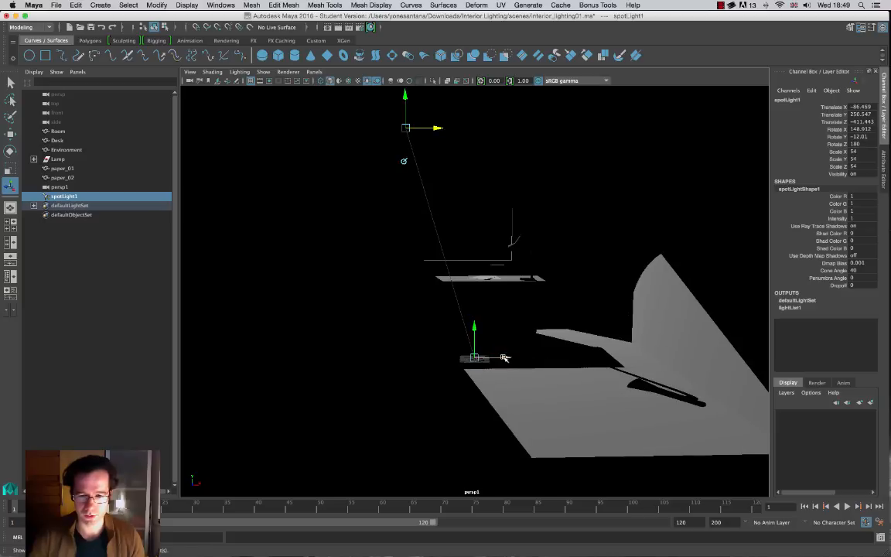
{"action": "left_click_drag", "start_coordinate": [515, 358], "coordinate": [563, 346]}
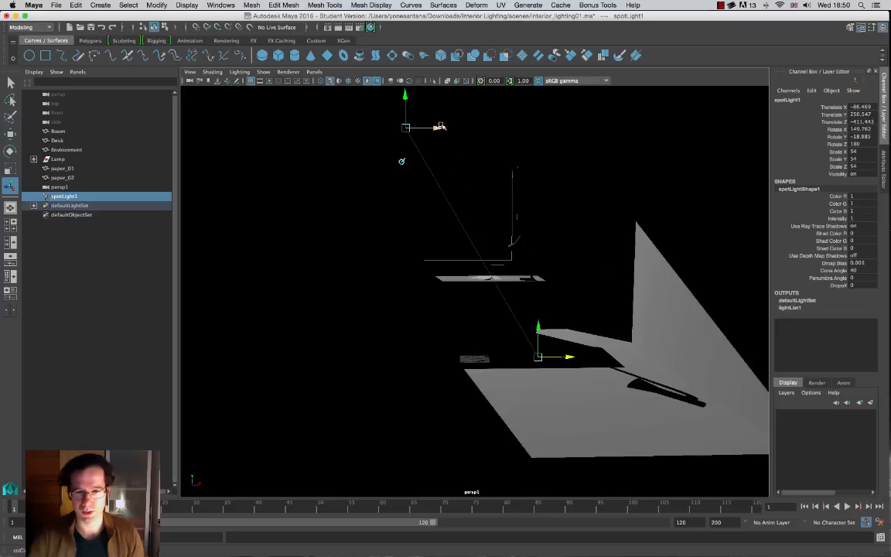
Step: Look through the persp camera and shift the spot light to about X -112, checking the view with default lighting
{"action": "left_click", "coordinate": [314, 72]}
{"action": "mouse_move", "coordinate": [363, 81]}
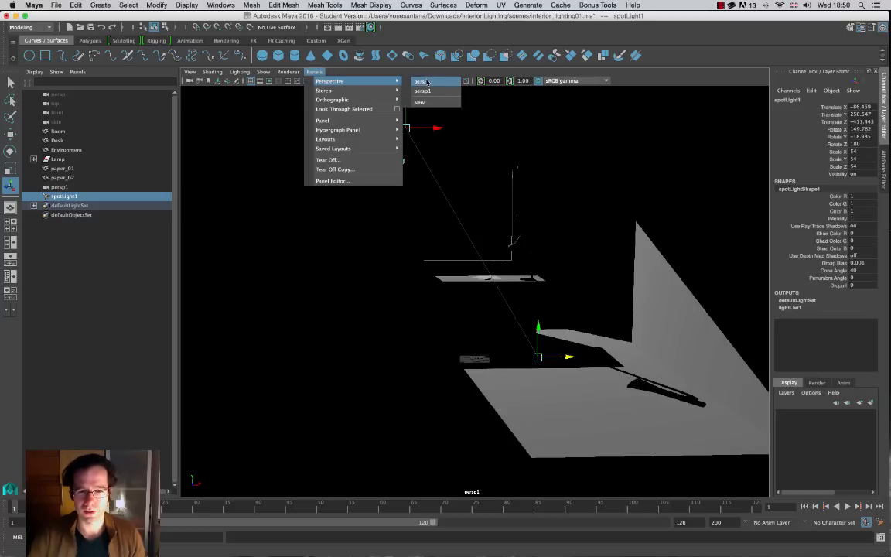
{"action": "left_click", "coordinate": [424, 82]}
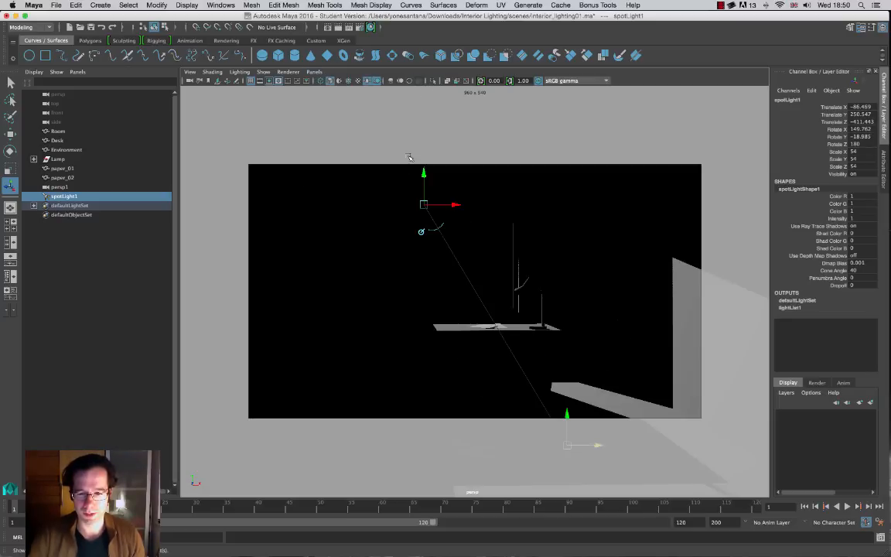
{"action": "mouse_move", "coordinate": [457, 201]}
{"action": "left_mouse_down"}
{"action": "mouse_move", "coordinate": [428, 201]}
{"action": "mouse_move", "coordinate": [474, 202]}
{"action": "mouse_move", "coordinate": [425, 204]}
{"action": "mouse_move", "coordinate": [473, 207]}
{"action": "mouse_move", "coordinate": [442, 205]}
{"action": "left_mouse_up"}
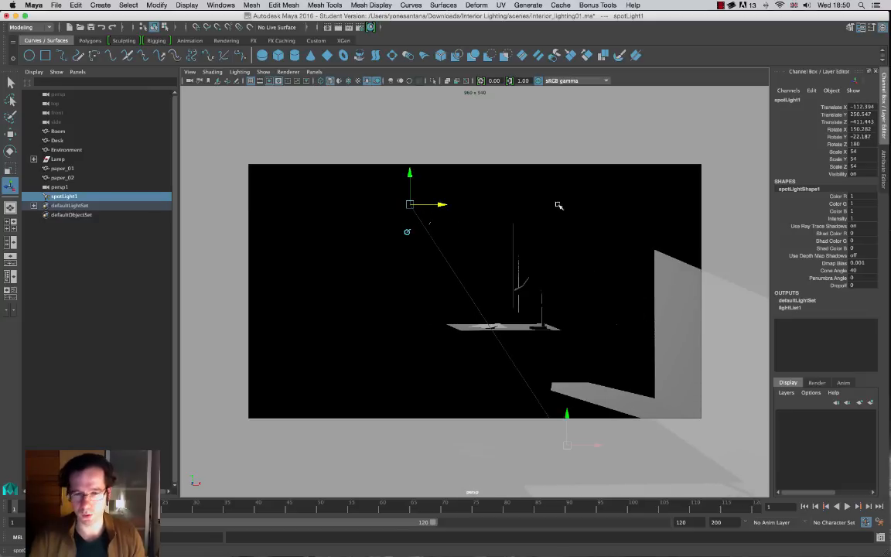
{"action": "left_click", "coordinate": [369, 81]}
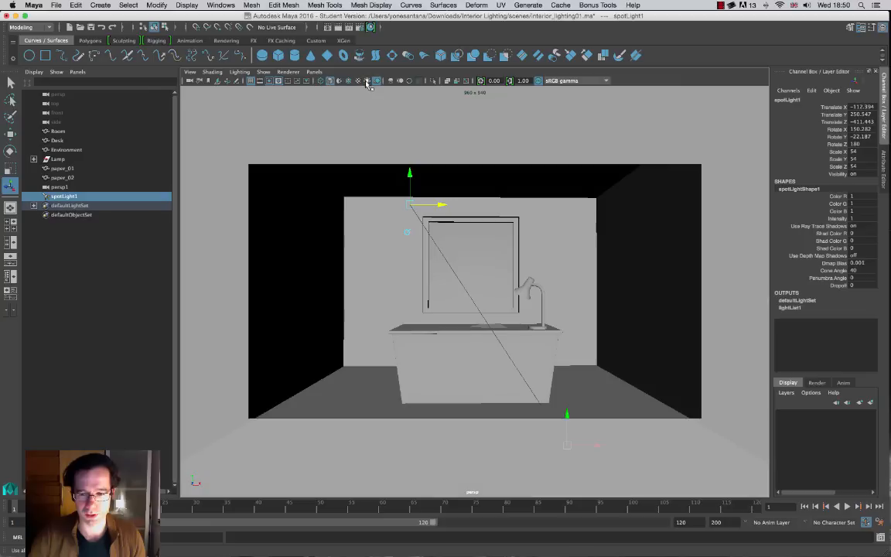
{"action": "left_click", "coordinate": [371, 82]}
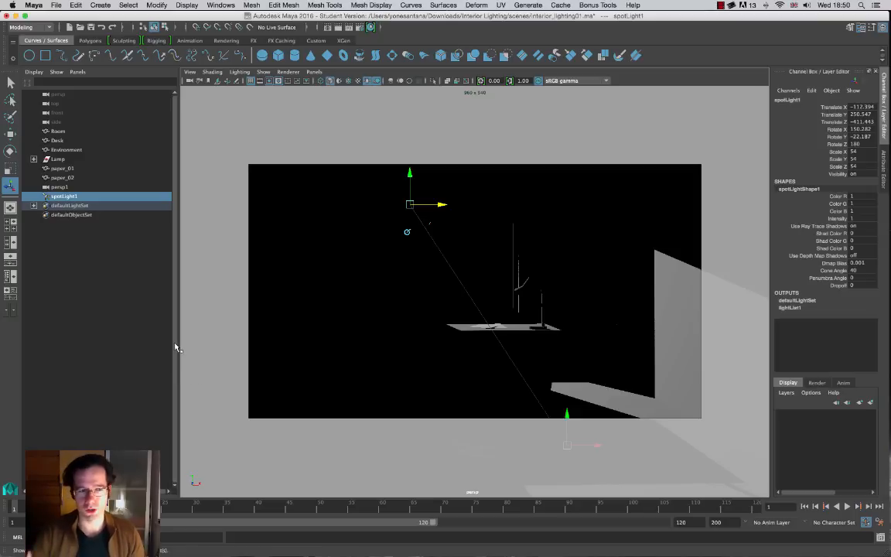
Step: Give the spot light a pale blue color with a hue of about 203 and a saturation of 0.2
{"action": "left_click", "coordinate": [884, 161]}
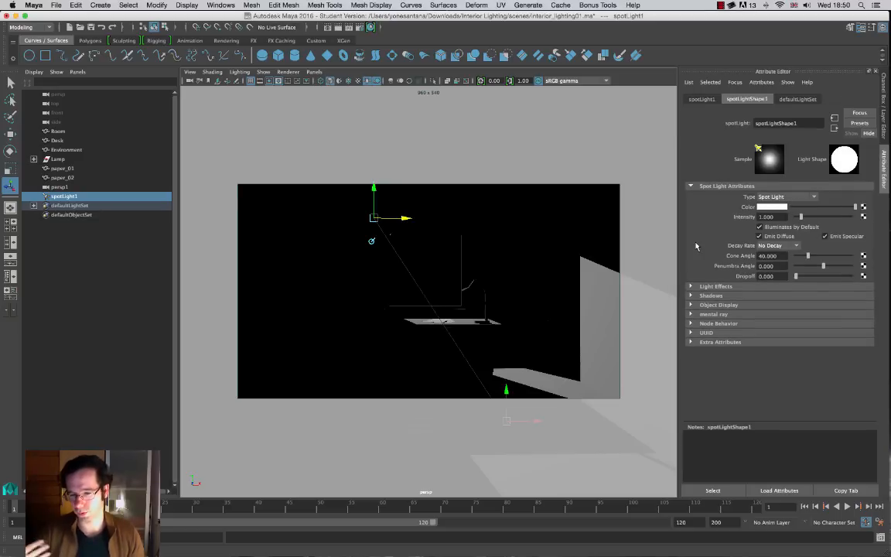
{"action": "left_click", "coordinate": [774, 207]}
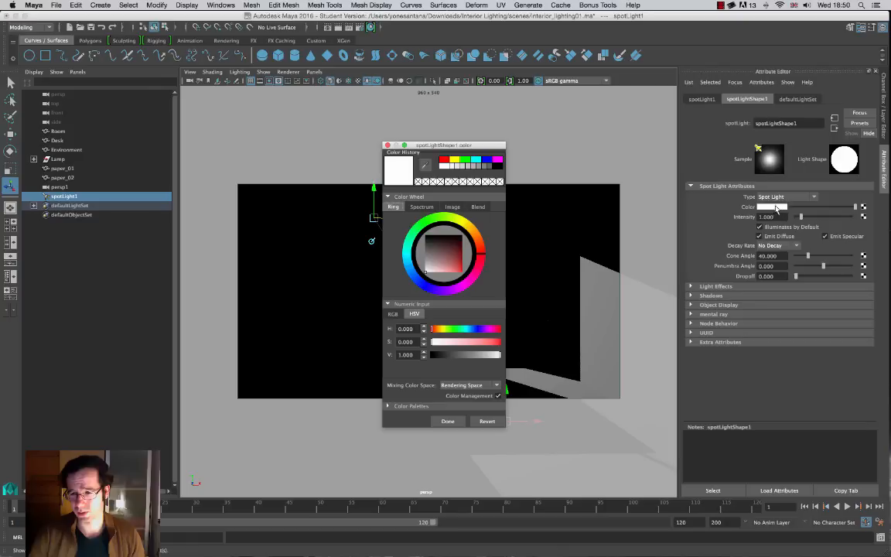
{"action": "left_click", "coordinate": [408, 263]}
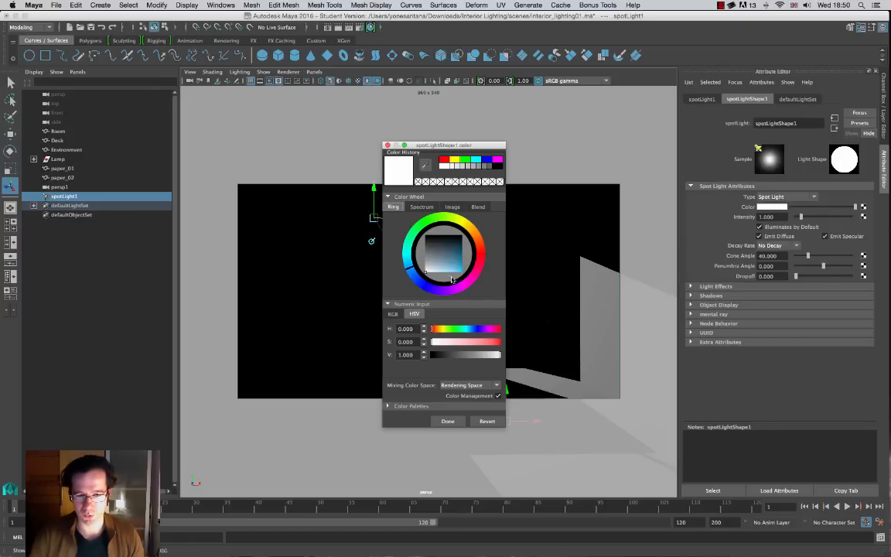
{"action": "left_click", "coordinate": [431, 274]}
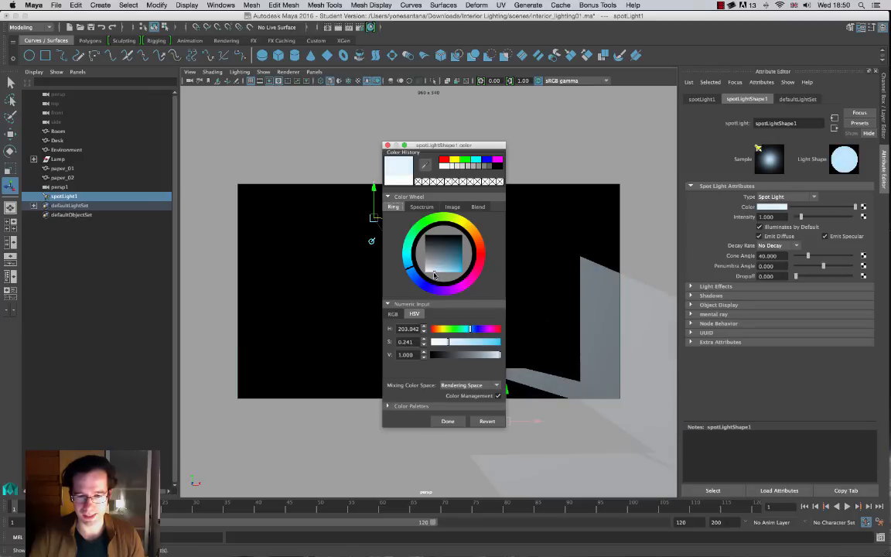
{"action": "double_click", "coordinate": [406, 341]}
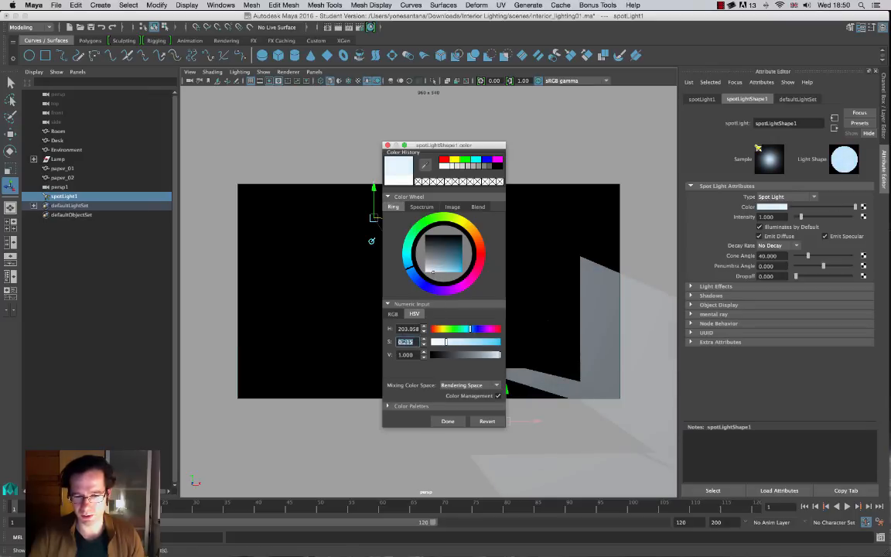
{"action": "type", "text": "0"}
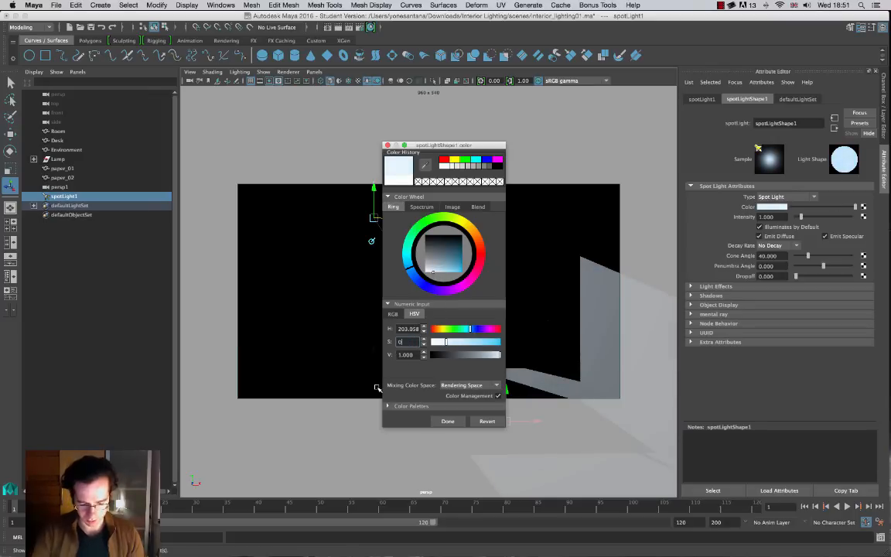
{"action": "type", "text": ".2"}
{"action": "key", "text": "Return"}
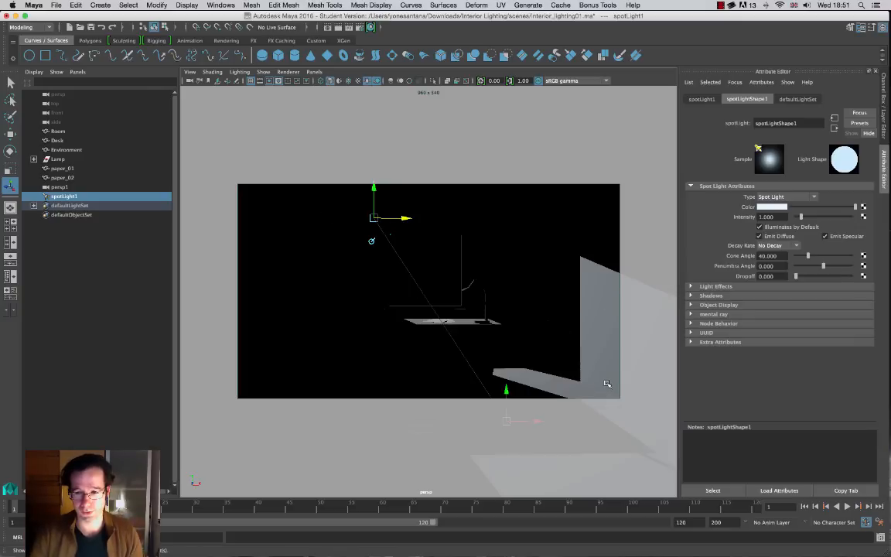
Step: Set the spot light's intensity to 1.5, leaving its decay rate at No Decay
{"action": "left_click", "coordinate": [793, 247]}
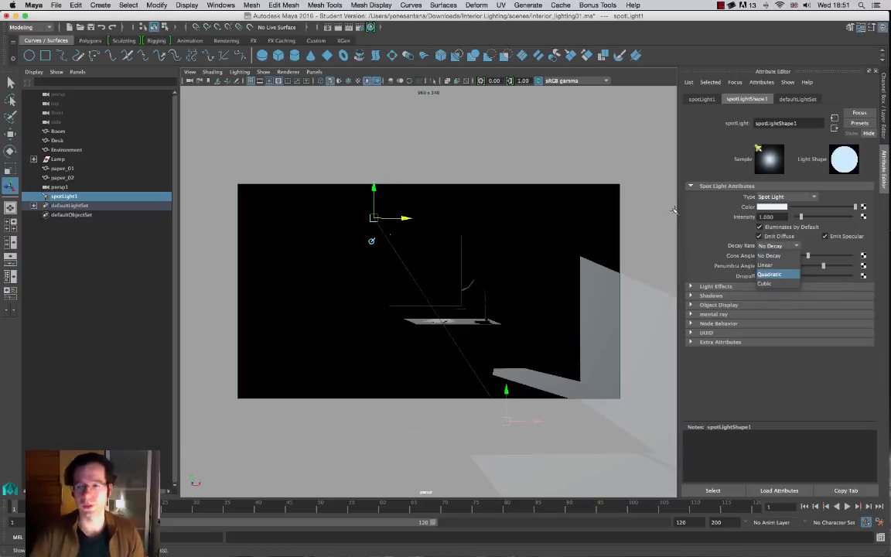
{"action": "left_click", "coordinate": [715, 238]}
{"action": "left_click_drag", "start_coordinate": [780, 217], "coordinate": [652, 219]}
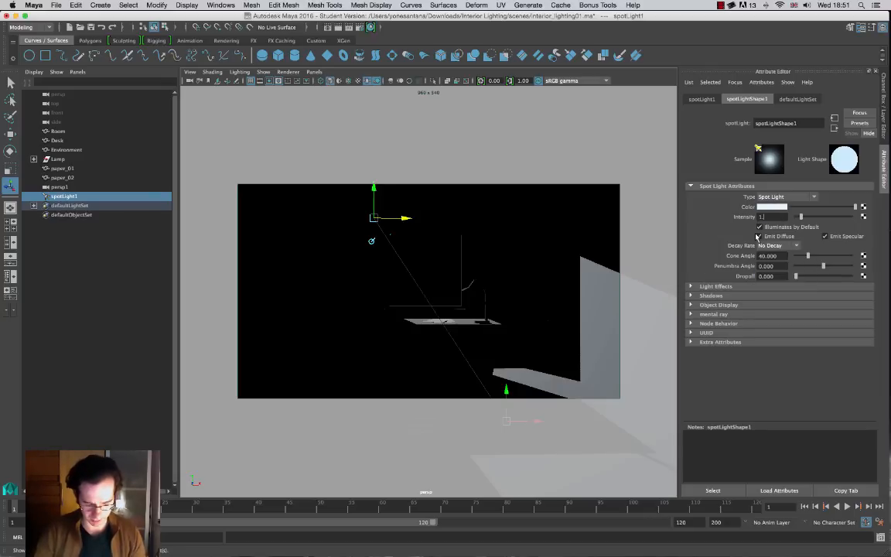
{"action": "type", "text": "1.5"}
{"action": "key", "text": "Return"}
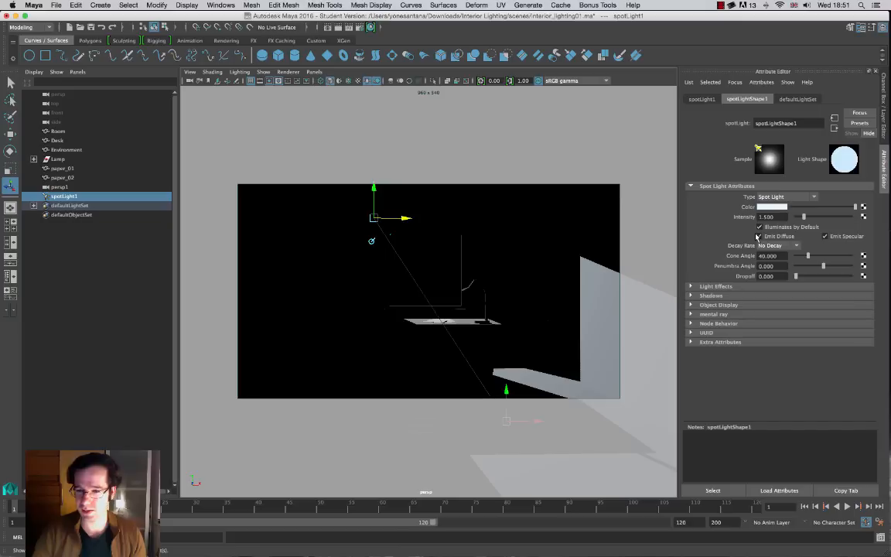
Step: Rename the spot light as Sunlight
{"action": "double_click", "coordinate": [69, 197]}
{"action": "type", "text": "s"}
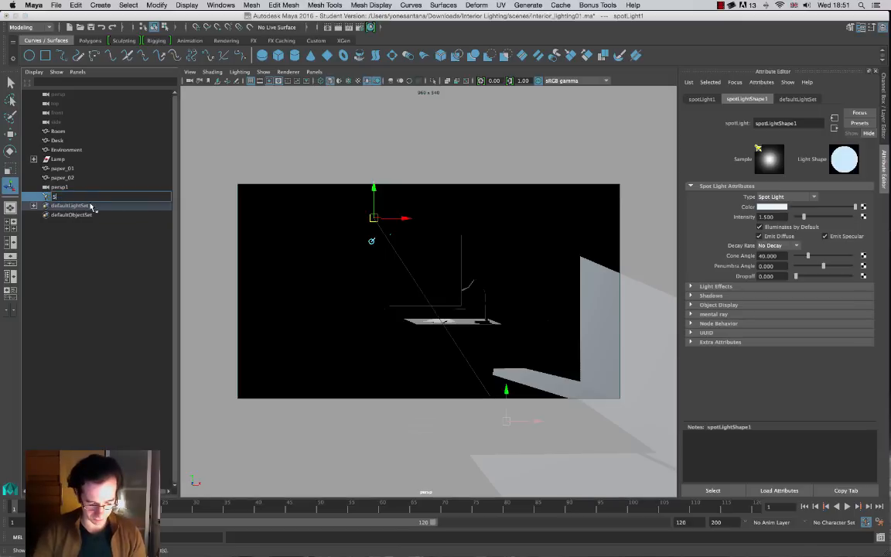
{"action": "type", "text": "unlight"}
{"action": "key", "text": "Return"}
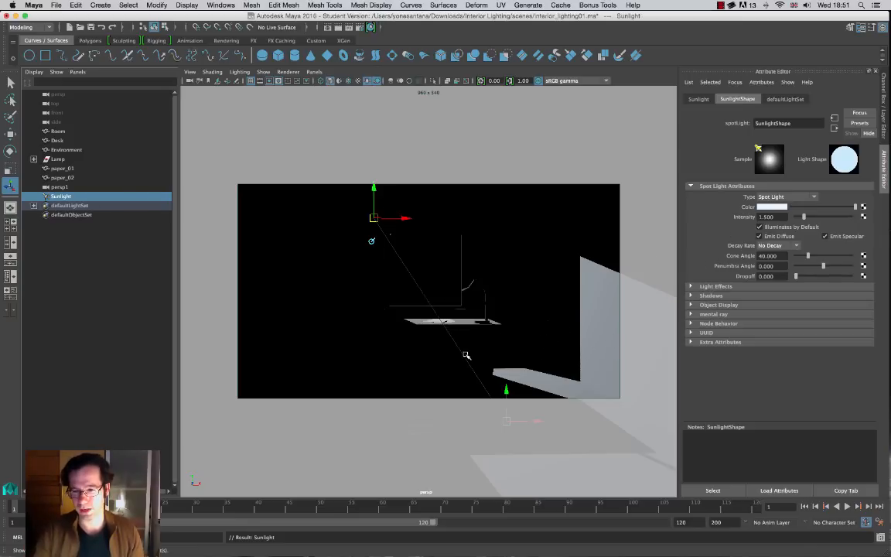
Step: Review the light's decay options, render the persp view with mental ray to compare it with the viewport, and close the render
{"action": "left_click", "coordinate": [798, 246]}
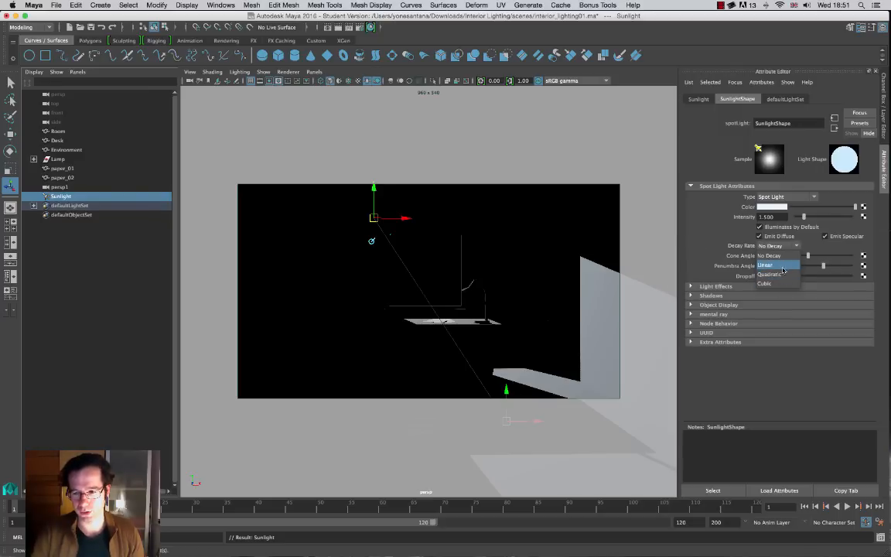
{"action": "left_click", "coordinate": [708, 222]}
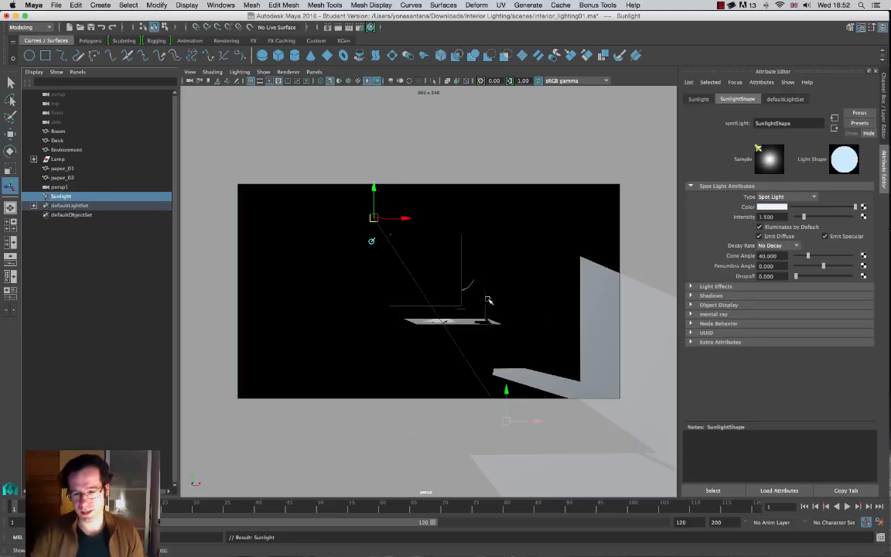
{"action": "left_click", "coordinate": [338, 28]}
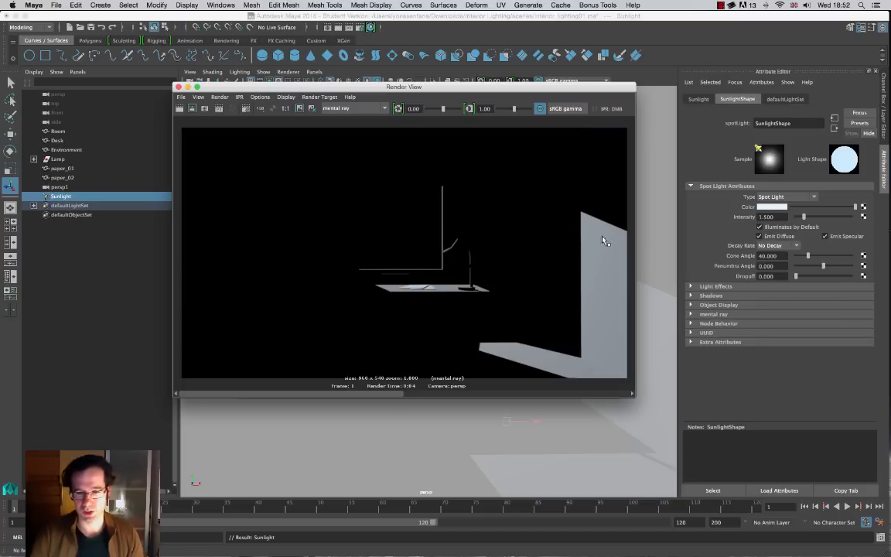
{"action": "left_click_drag", "start_coordinate": [569, 91], "coordinate": [311, 92]}
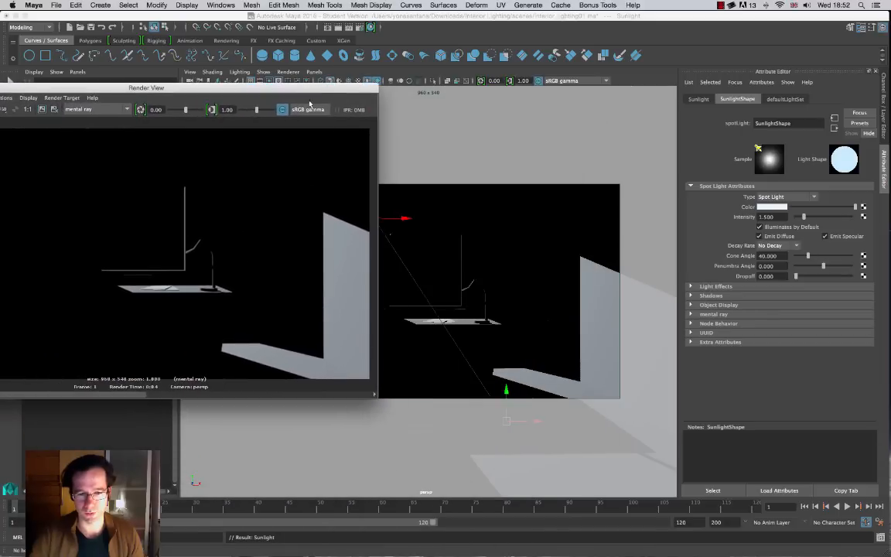
{"action": "left_click_drag", "start_coordinate": [229, 93], "coordinate": [470, 72]}
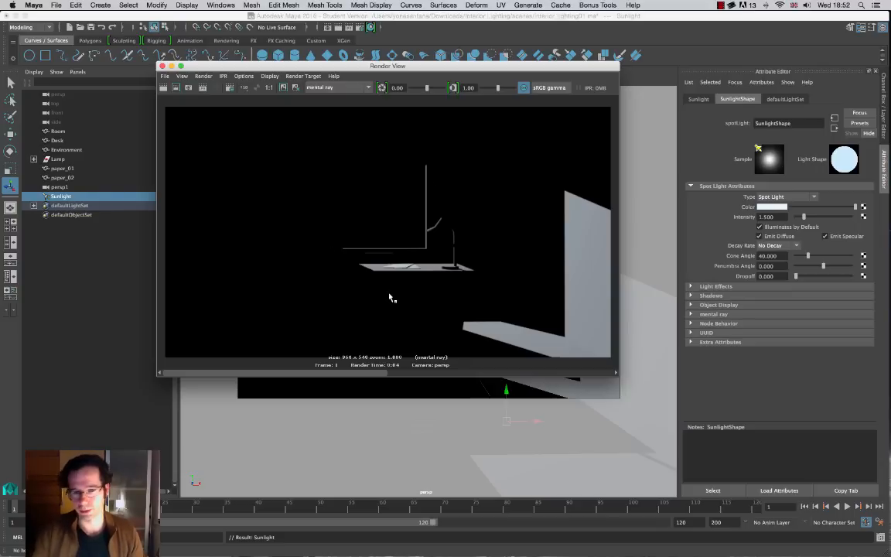
{"action": "left_click", "coordinate": [162, 66]}
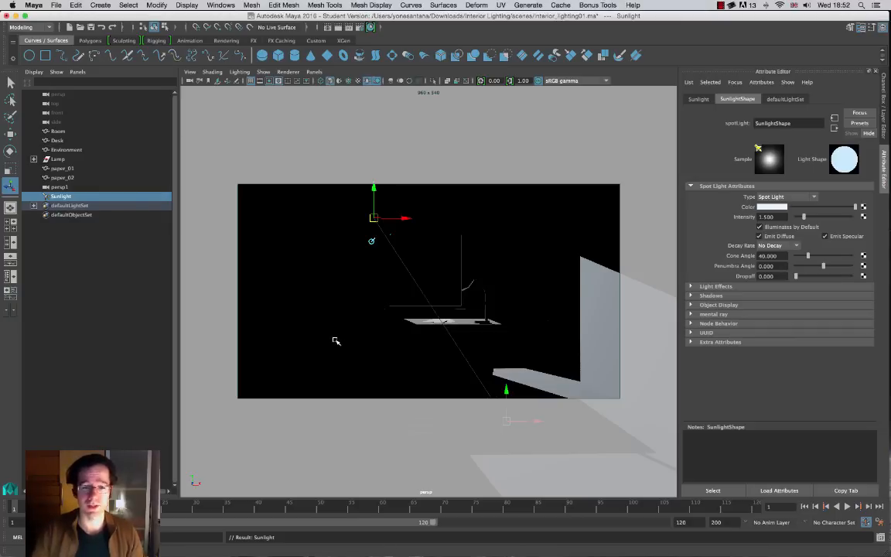
Step: Create a Surface Shader material in Hypershade for the Environment object, finding it with the search "surf"
{"action": "left_click", "coordinate": [443, 263]}
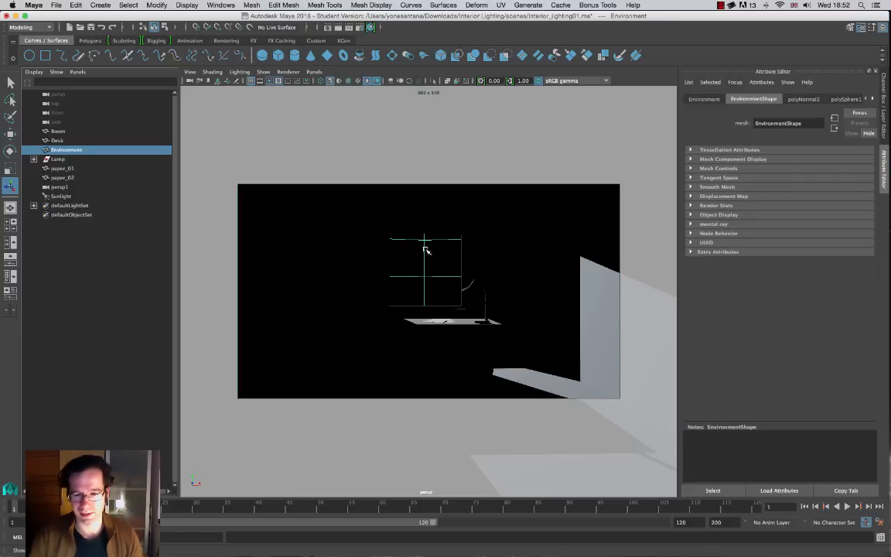
{"action": "left_click", "coordinate": [57, 140]}
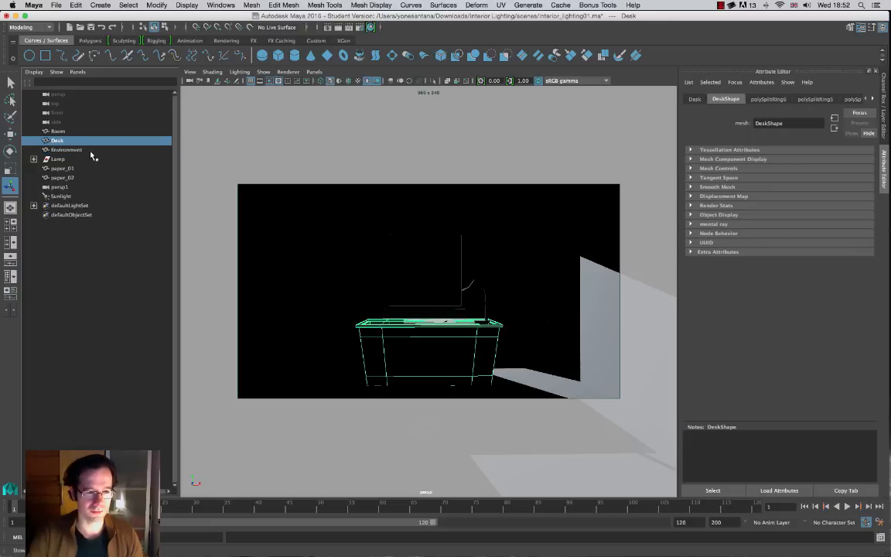
{"action": "left_click", "coordinate": [91, 151]}
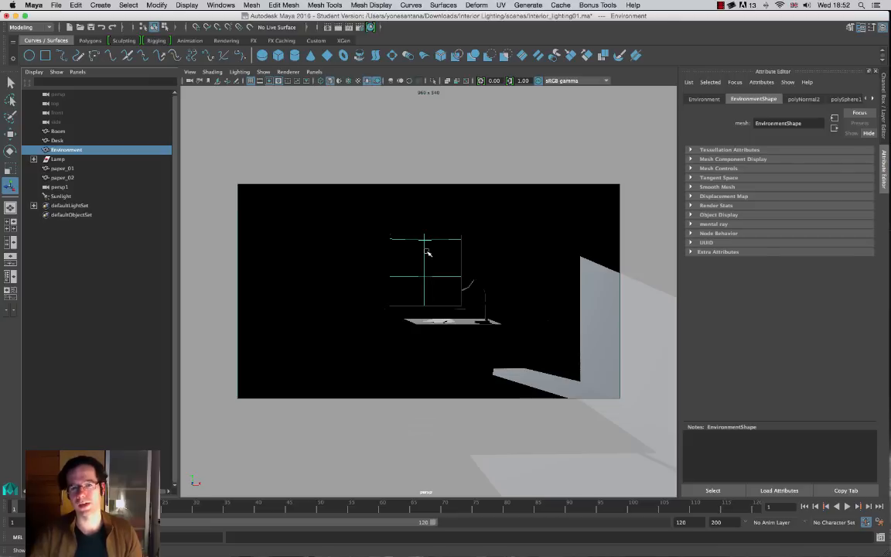
{"action": "left_click", "coordinate": [371, 27]}
{"action": "left_click_drag", "start_coordinate": [541, 78], "coordinate": [375, 22]}
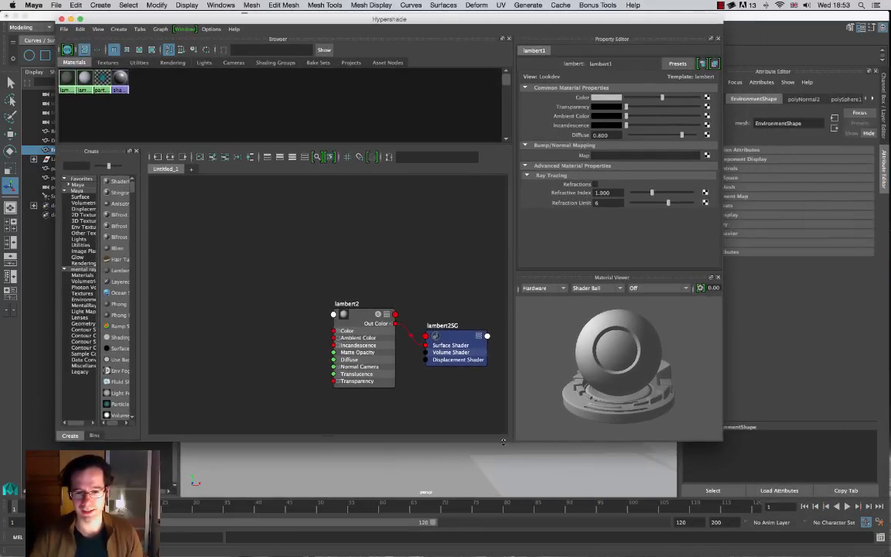
{"action": "left_click_drag", "start_coordinate": [505, 445], "coordinate": [496, 488]}
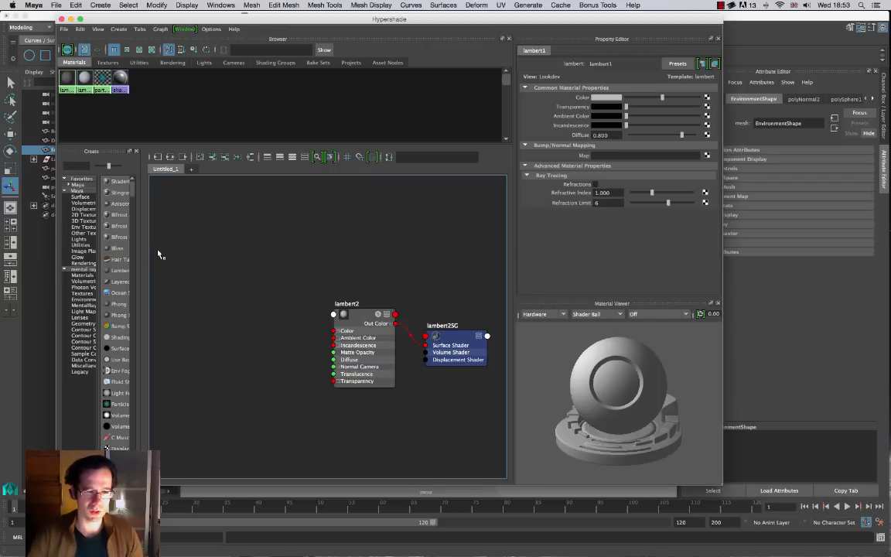
{"action": "left_click_drag", "start_coordinate": [140, 211], "coordinate": [189, 209]}
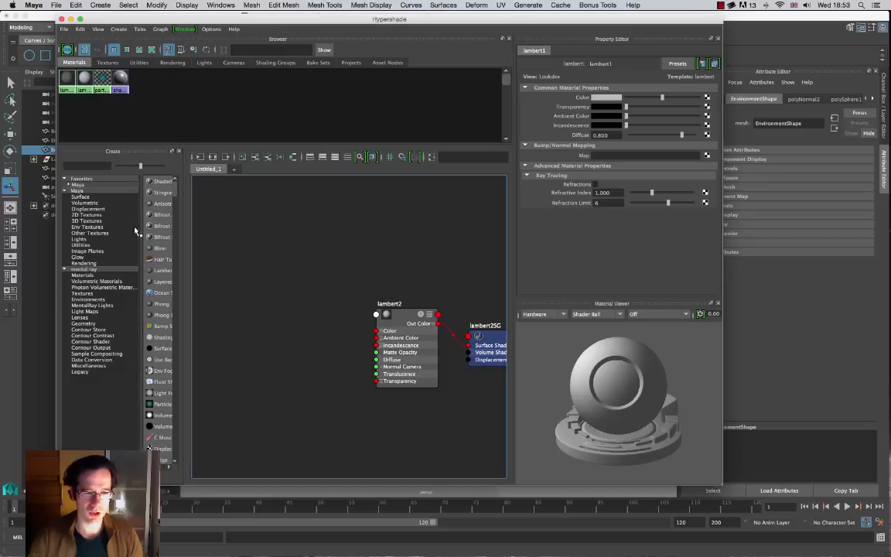
{"action": "left_click_drag", "start_coordinate": [120, 229], "coordinate": [114, 229]}
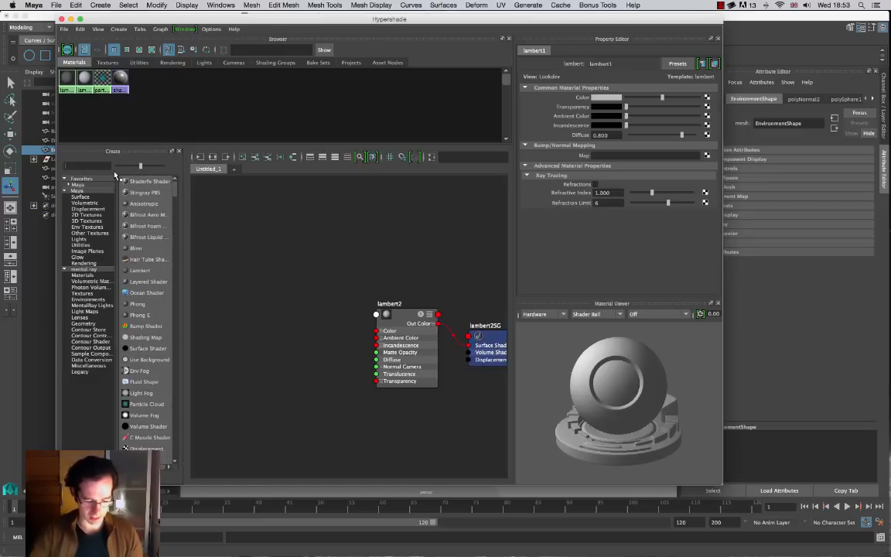
{"action": "type", "text": "surf"}
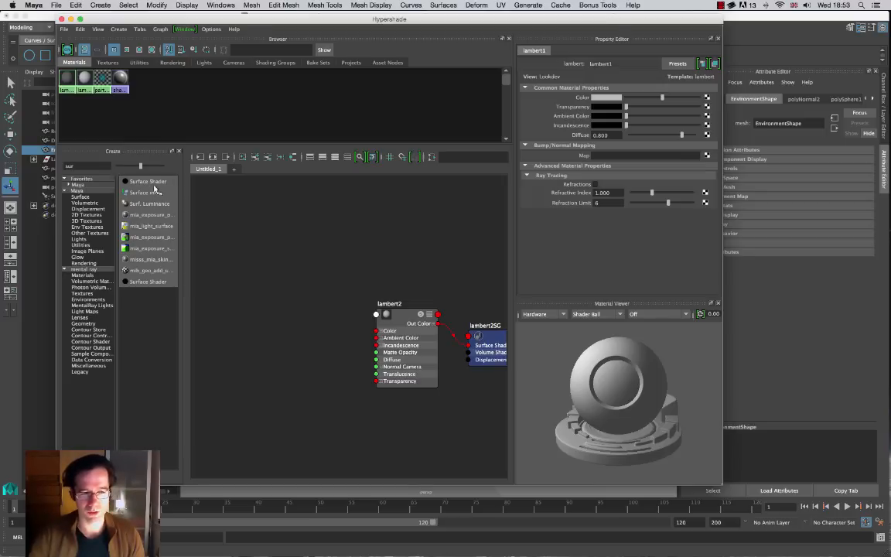
{"action": "left_click", "coordinate": [159, 181]}
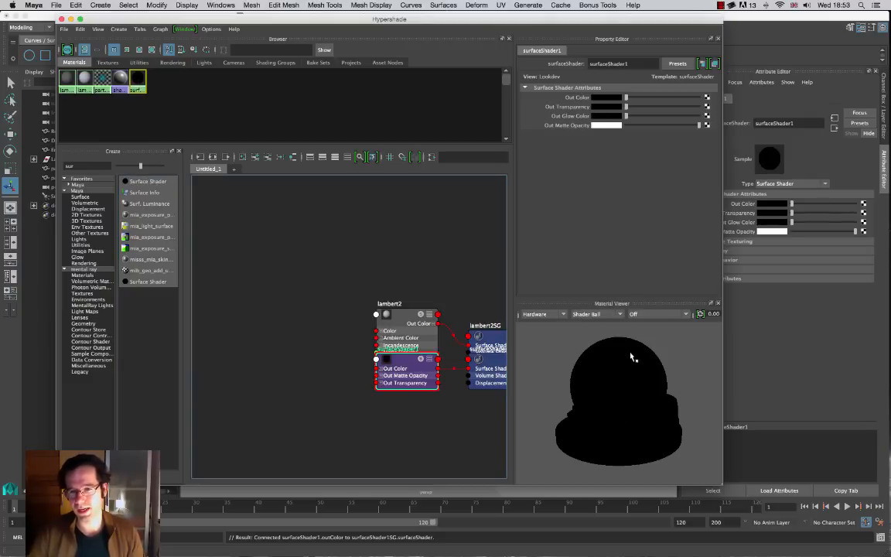
Step: Try light grey, pure red and pure green as the surface shader's Out Color to preview its flat shading
{"action": "left_click_drag", "start_coordinate": [627, 99], "coordinate": [673, 106]}
{"action": "left_click", "coordinate": [616, 97]}
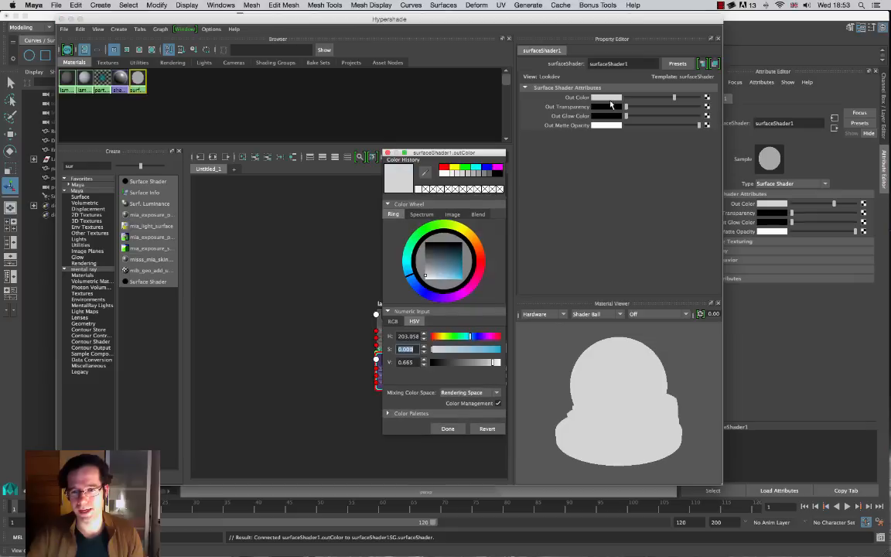
{"action": "left_click", "coordinate": [443, 167]}
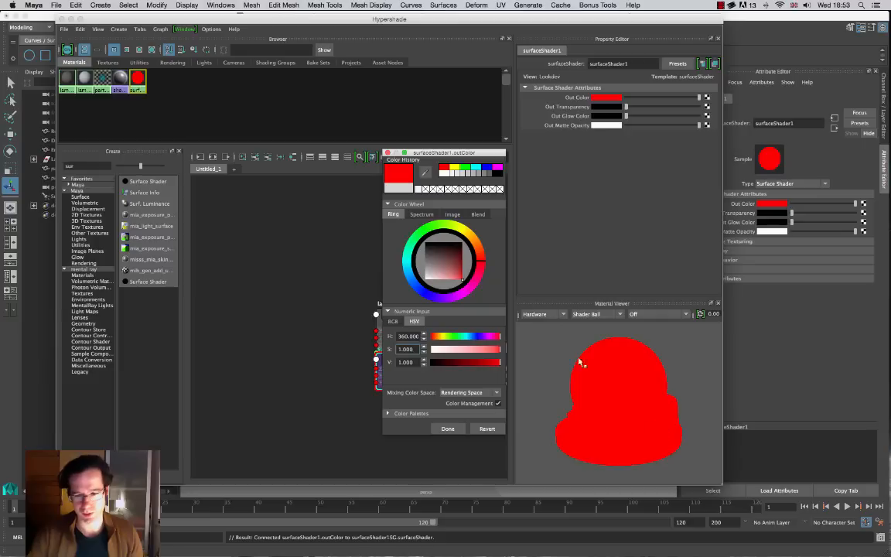
{"action": "left_click", "coordinate": [455, 167]}
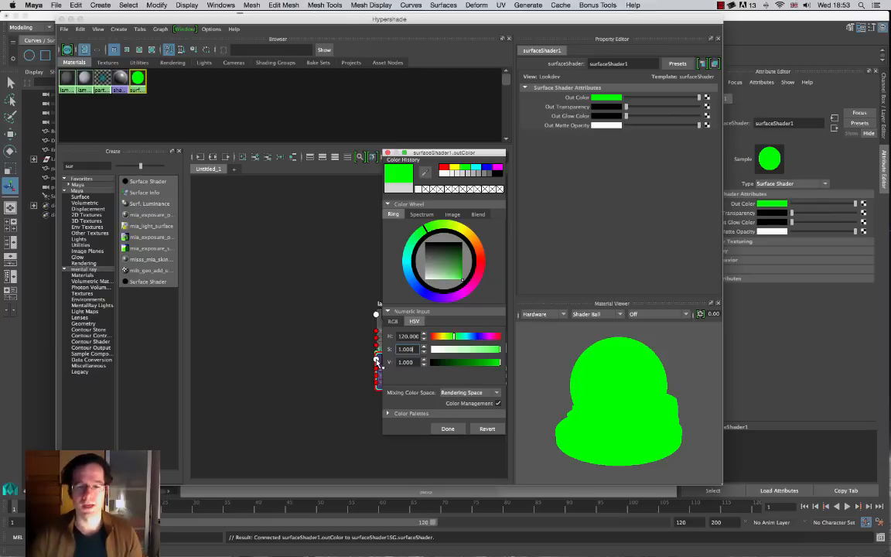
Step: Set the surface shader's Out Color to pale blue with a hue of about 204, saturation of about 0.37 and value of 1
{"action": "left_click_drag", "start_coordinate": [407, 271], "coordinate": [433, 296]}
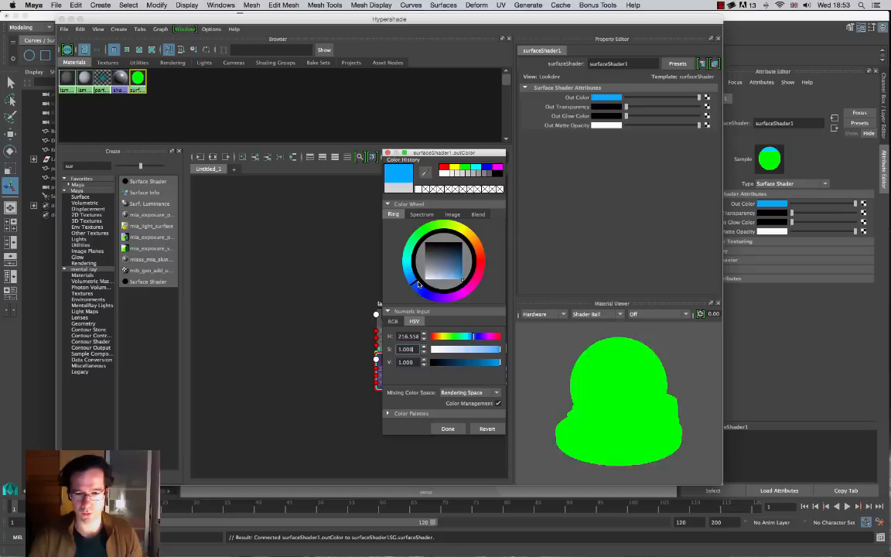
{"action": "left_click", "coordinate": [437, 280]}
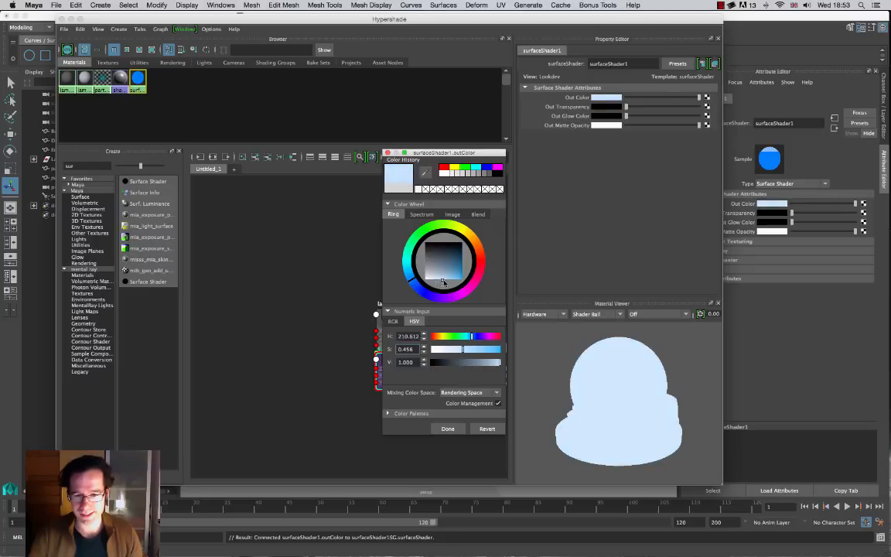
{"action": "mouse_move", "coordinate": [438, 284]}
{"action": "left_mouse_down"}
{"action": "mouse_move", "coordinate": [445, 280]}
{"action": "mouse_move", "coordinate": [402, 252]}
{"action": "mouse_move", "coordinate": [413, 286]}
{"action": "mouse_move", "coordinate": [406, 282]}
{"action": "mouse_move", "coordinate": [404, 293]}
{"action": "left_mouse_up"}
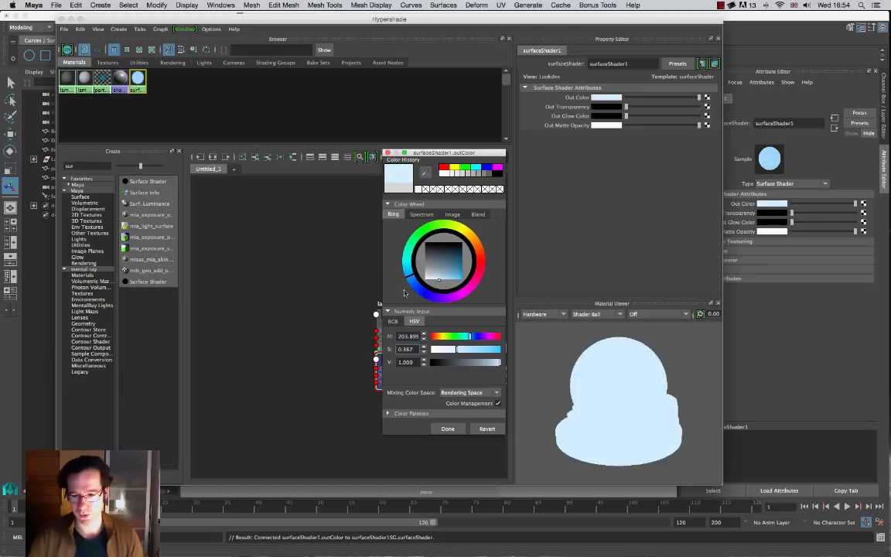
{"action": "left_click", "coordinate": [449, 429]}
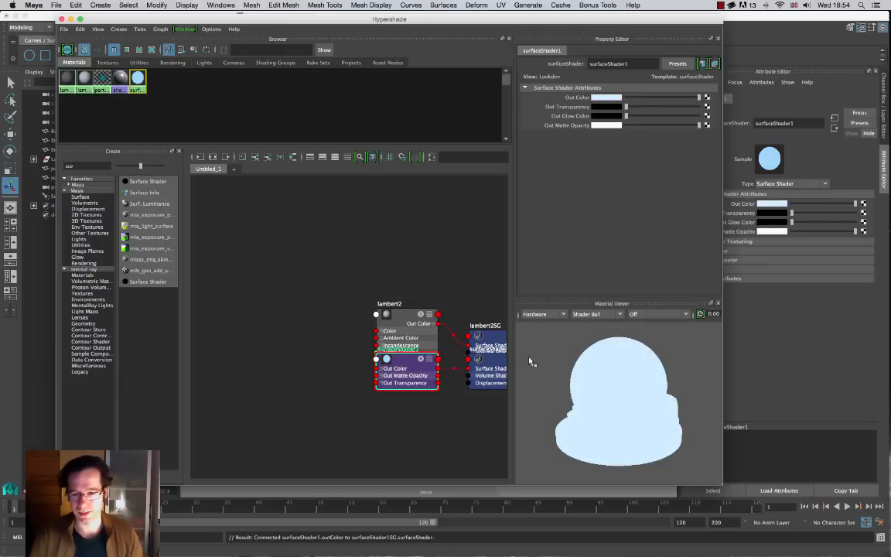
Step: Assign the pale blue surface shader to the Environment object and test-render the persp view with mental ray
{"action": "left_click_drag", "start_coordinate": [573, 19], "coordinate": [716, 182]}
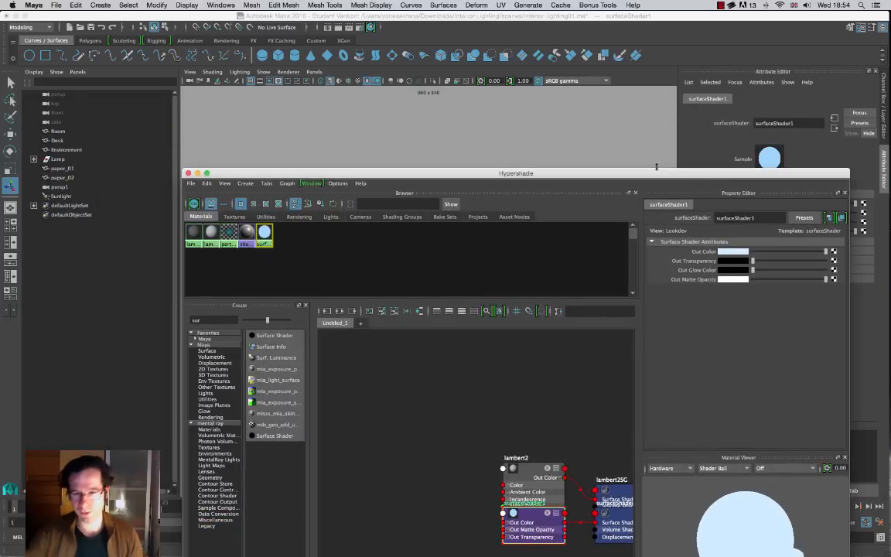
{"action": "left_click_drag", "start_coordinate": [268, 175], "coordinate": [572, 126]}
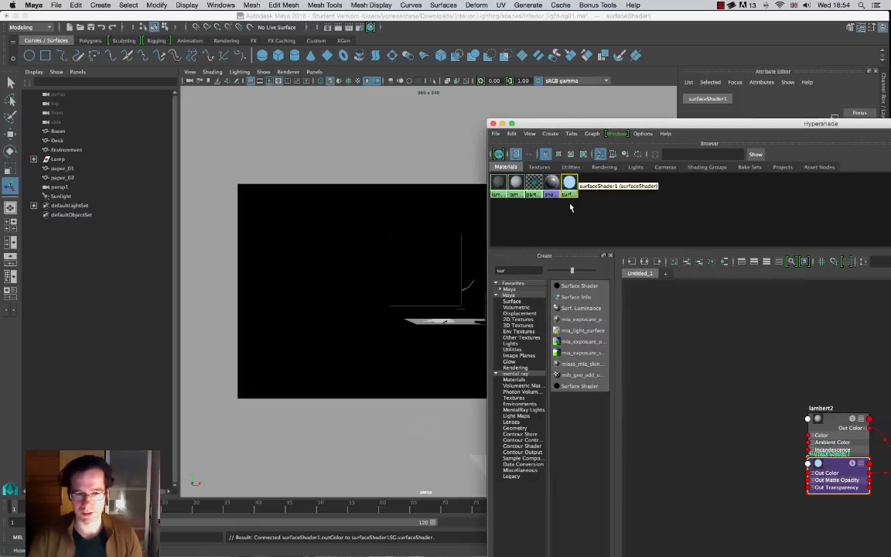
{"action": "left_click", "coordinate": [62, 150]}
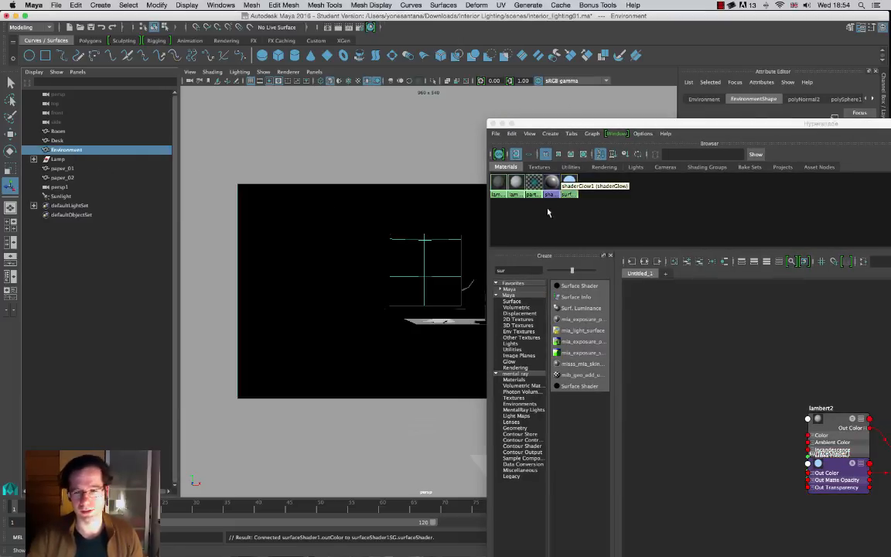
{"action": "right_click_drag", "start_coordinate": [569, 184], "coordinate": [582, 158]}
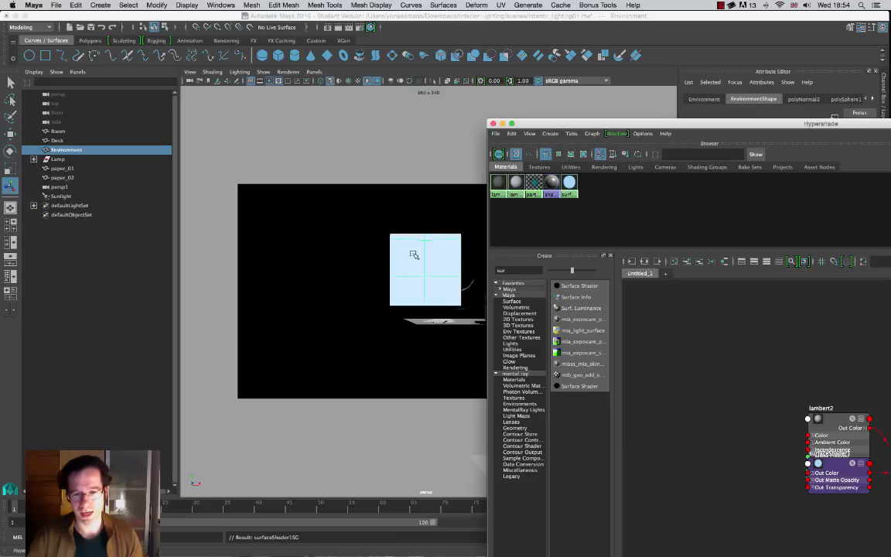
{"action": "left_click_drag", "start_coordinate": [494, 124], "coordinate": [448, 225]}
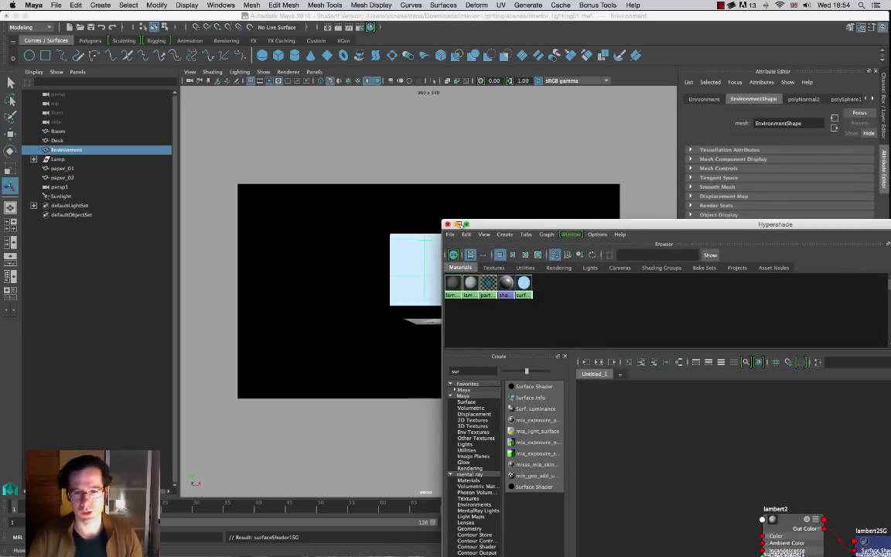
{"action": "left_click", "coordinate": [446, 225]}
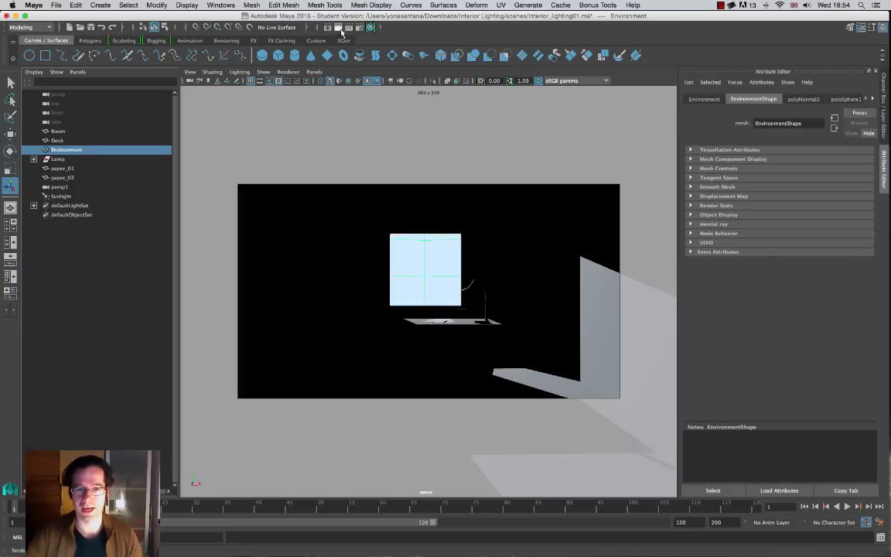
{"action": "left_click", "coordinate": [339, 28]}
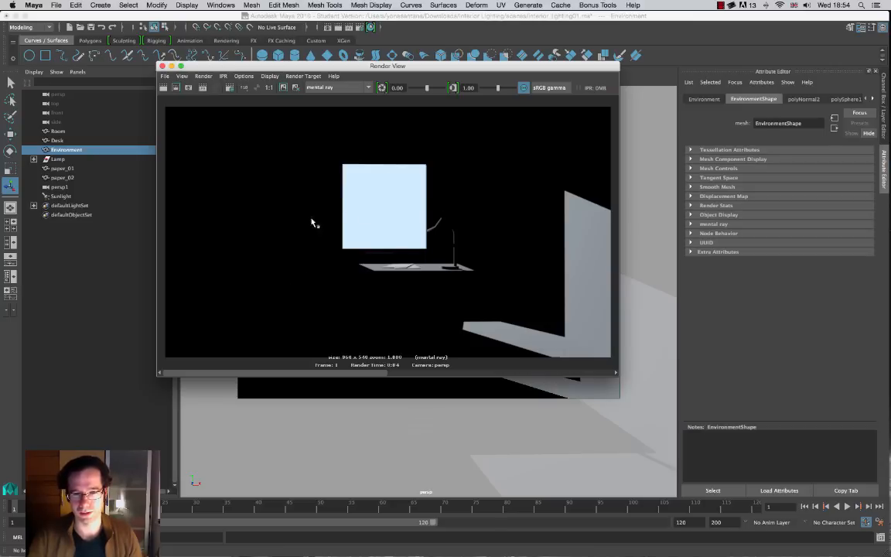
{"action": "left_click", "coordinate": [162, 66]}
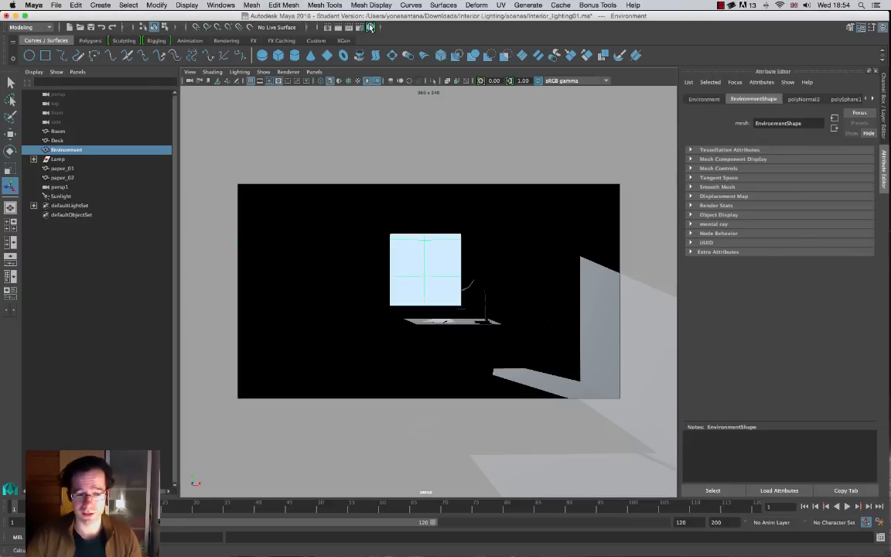
Step: Lower the saturation of the surface shader's Out Color to a nearly white blue and close Hypershade
{"action": "left_click", "coordinate": [369, 27]}
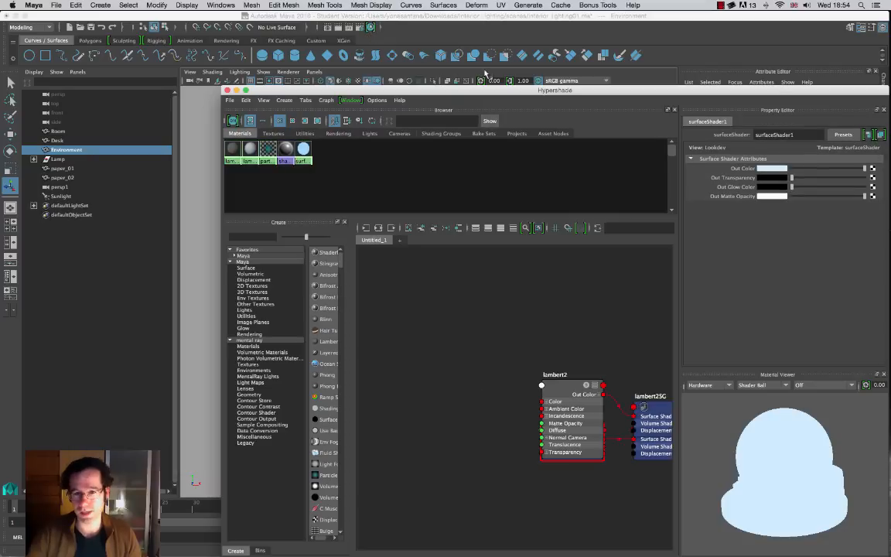
{"action": "left_click_drag", "start_coordinate": [498, 94], "coordinate": [239, 75]}
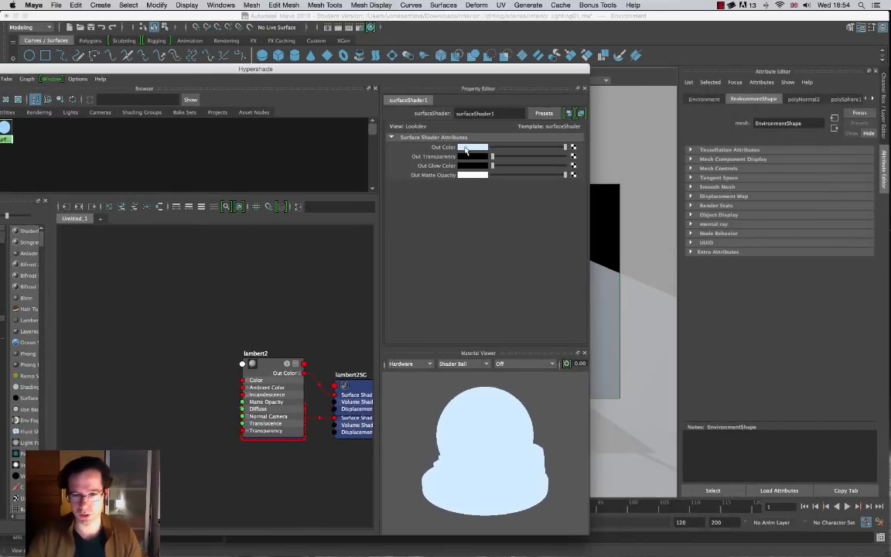
{"action": "left_click", "coordinate": [471, 147]}
{"action": "left_click_drag", "start_coordinate": [440, 287], "coordinate": [430, 288]}
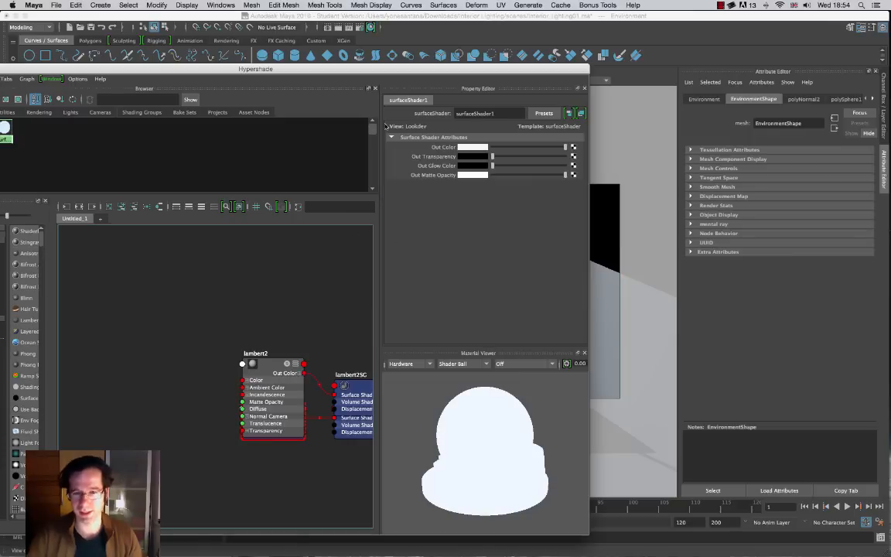
{"action": "left_click_drag", "start_coordinate": [254, 69], "coordinate": [541, 76]}
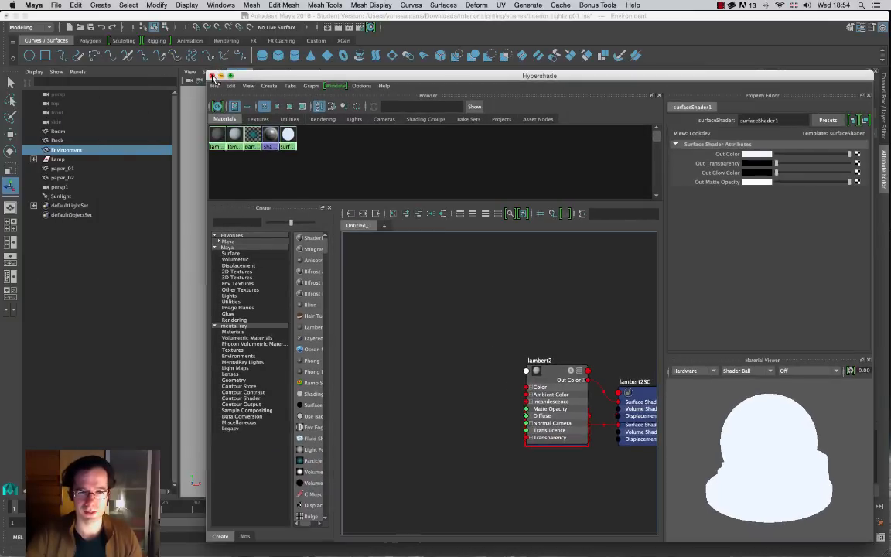
{"action": "left_click", "coordinate": [213, 76]}
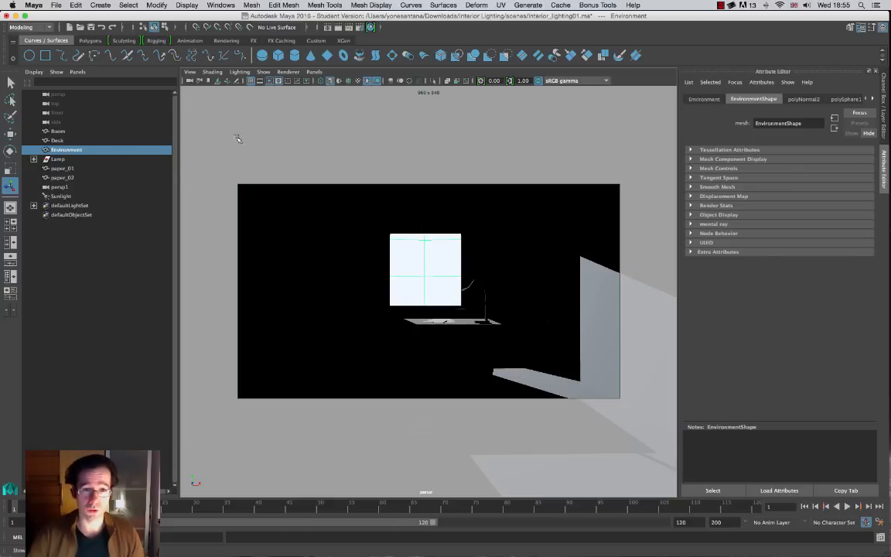
Step: Review the texture nodes available for the surface shader's Out Color, then close the list without connecting one
{"action": "left_click", "coordinate": [369, 27]}
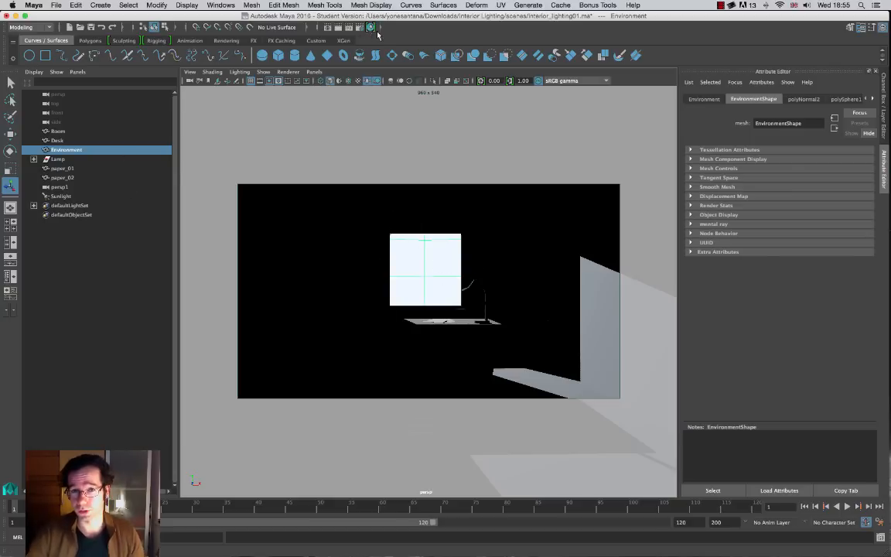
{"action": "left_click_drag", "start_coordinate": [567, 76], "coordinate": [434, 25]}
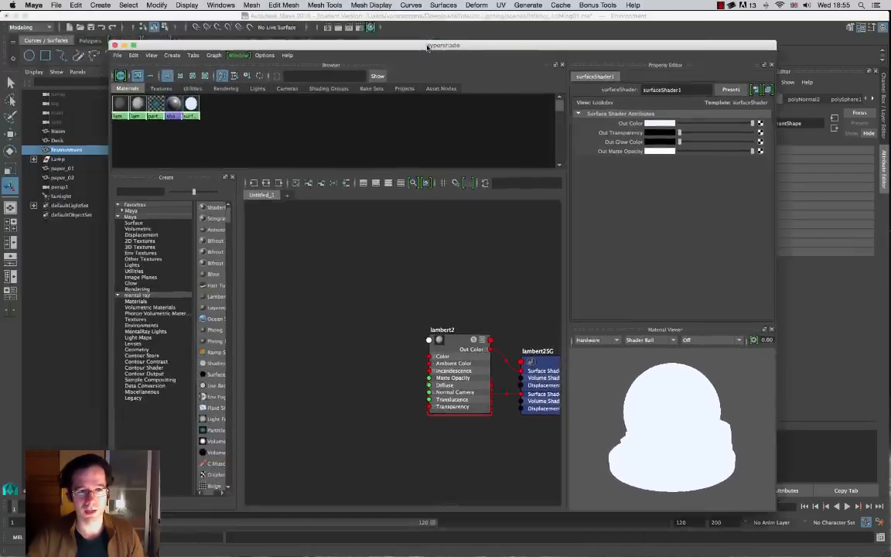
{"action": "left_click_drag", "start_coordinate": [190, 24], "coordinate": [413, 48]}
{"action": "left_click", "coordinate": [201, 109]}
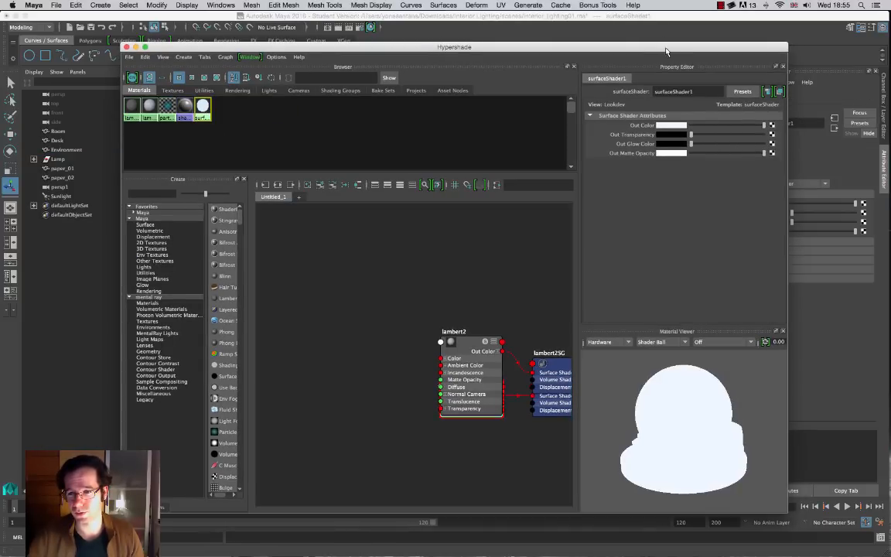
{"action": "left_click_drag", "start_coordinate": [601, 47], "coordinate": [416, 48]}
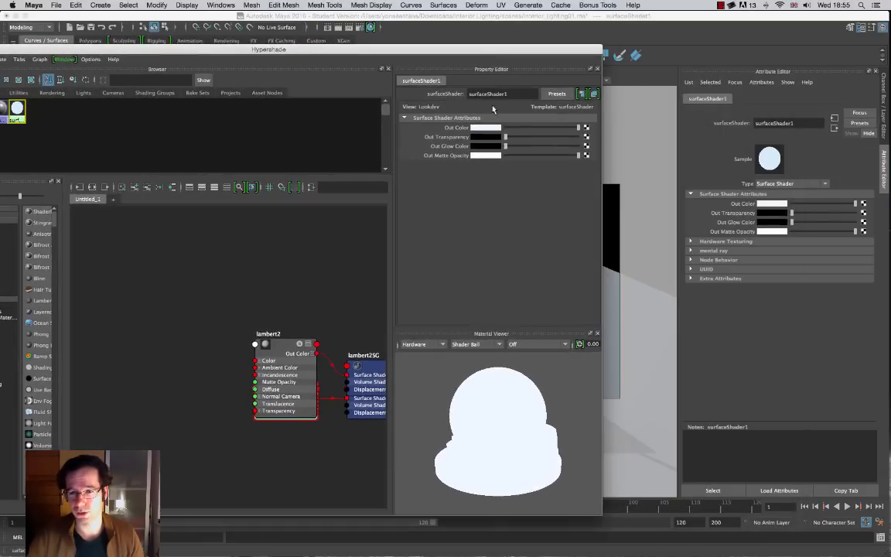
{"action": "left_click", "coordinate": [586, 128]}
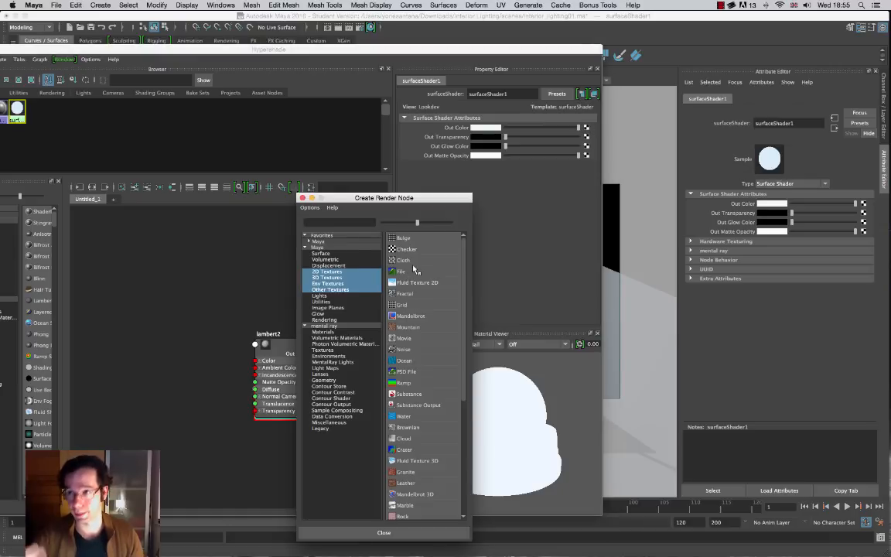
{"action": "left_click", "coordinate": [303, 198]}
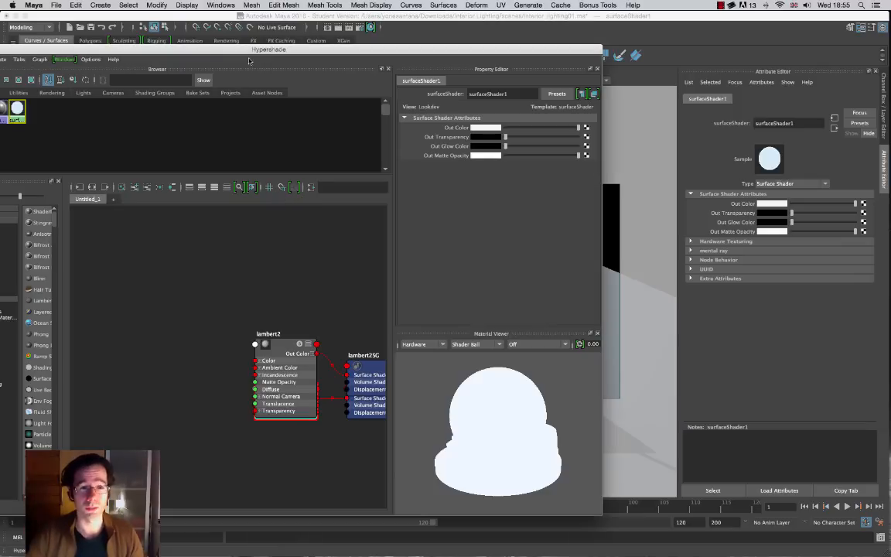
Step: Close Hypershade and set mental ray's Indirect Diffuse (GI) Mode to Finalgather in the render settings
{"action": "left_click_drag", "start_coordinate": [247, 48], "coordinate": [476, 66]}
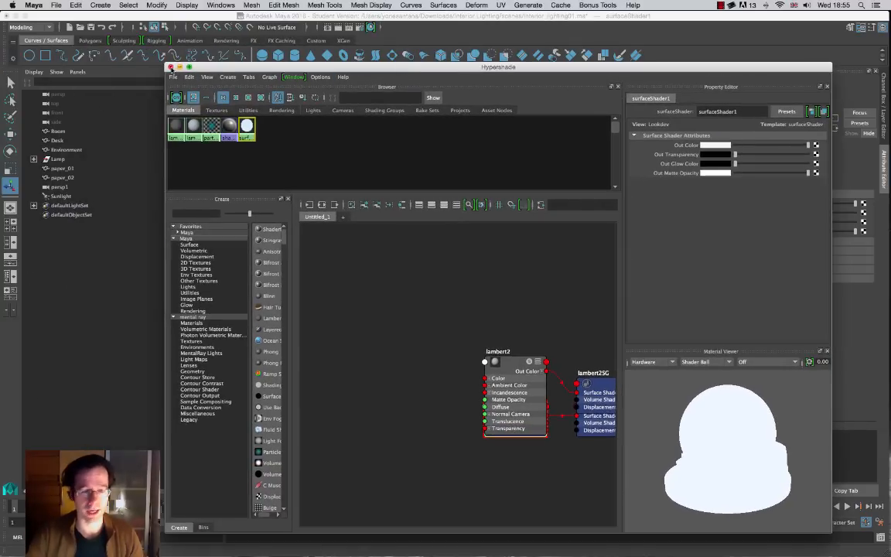
{"action": "left_click", "coordinate": [170, 67]}
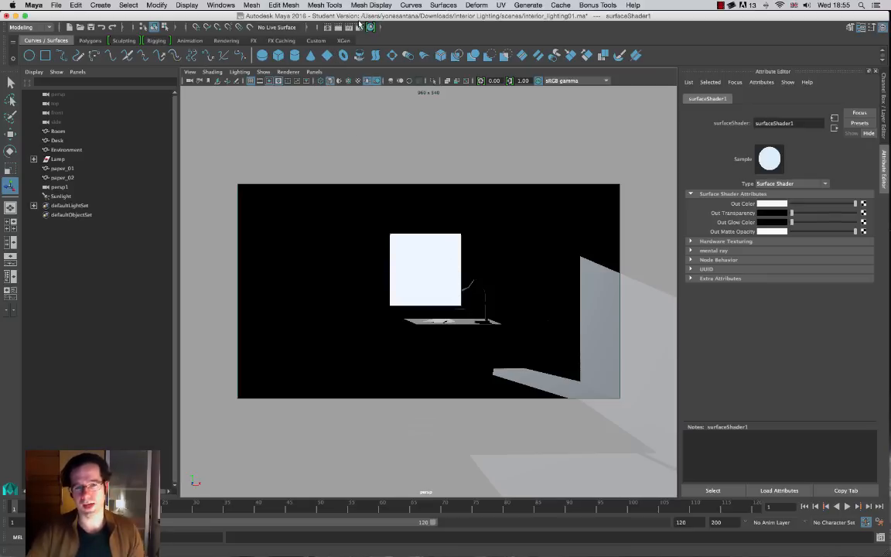
{"action": "left_click", "coordinate": [325, 27]}
{"action": "left_click_drag", "start_coordinate": [180, 98], "coordinate": [623, 65]}
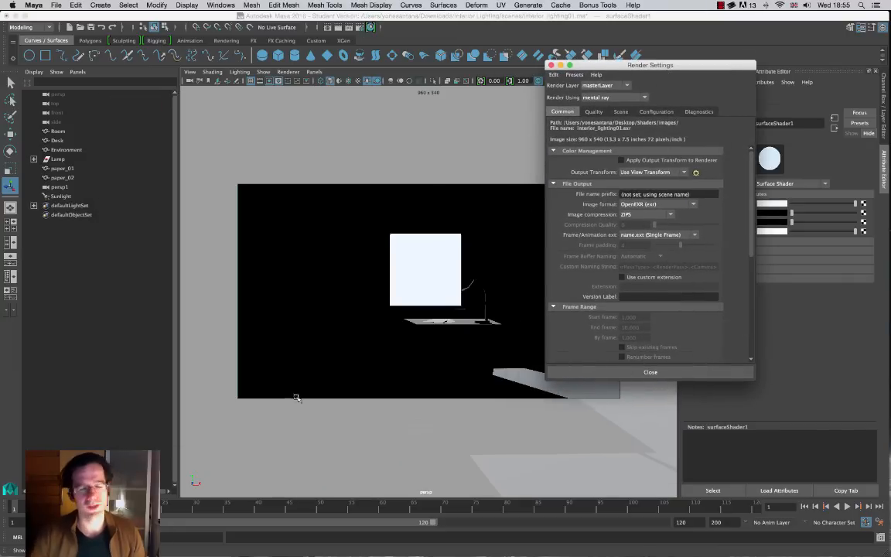
{"action": "left_click", "coordinate": [595, 113]}
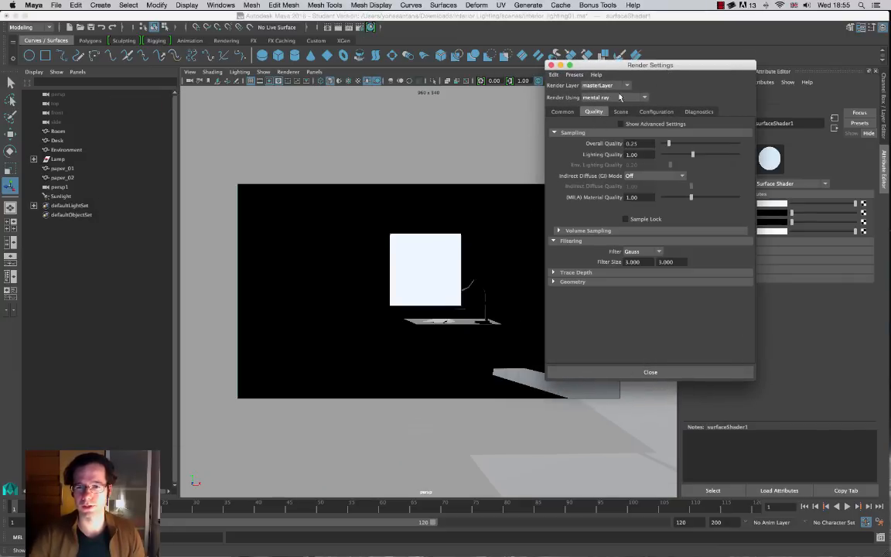
{"action": "left_click_drag", "start_coordinate": [659, 68], "coordinate": [621, 96]}
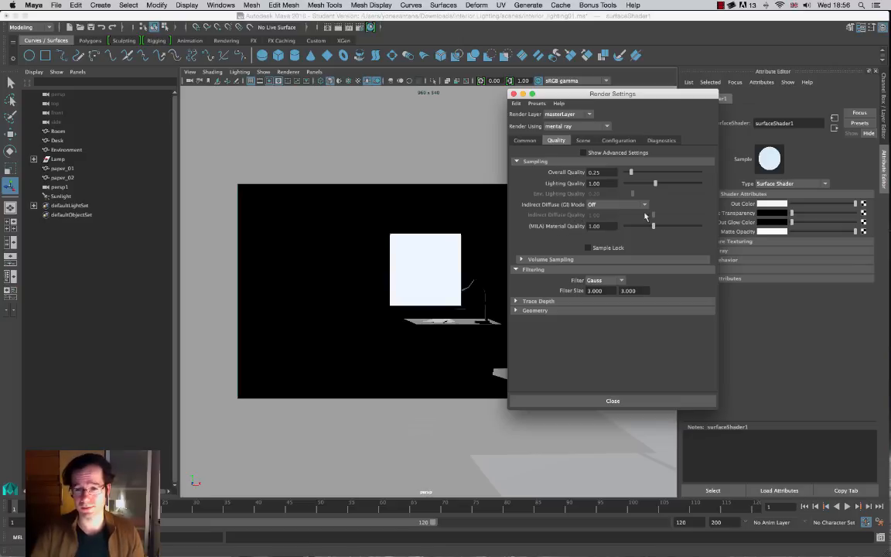
{"action": "left_click", "coordinate": [592, 204]}
{"action": "left_click", "coordinate": [599, 233]}
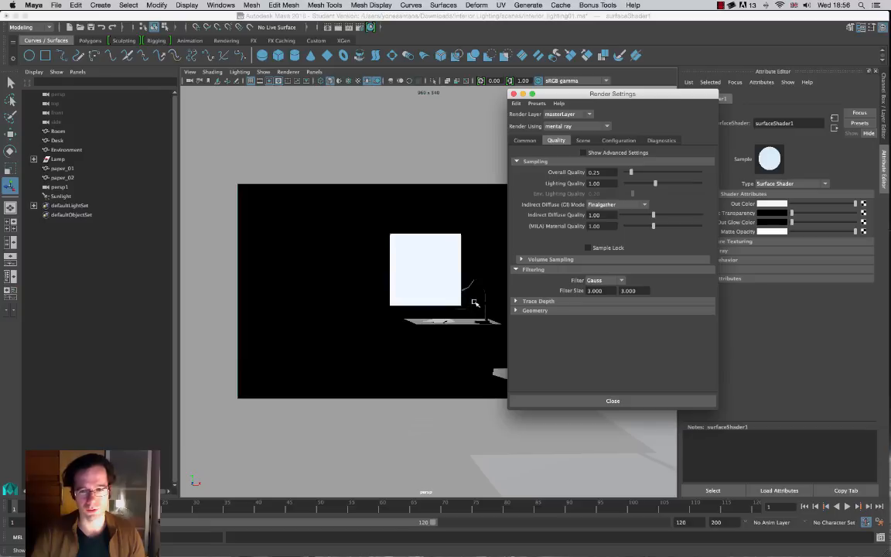
Step: Review the overall and indirect diffuse quality values, then test-render the persp view with Finalgather and close the render
{"action": "left_click_drag", "start_coordinate": [600, 215], "coordinate": [553, 217]}
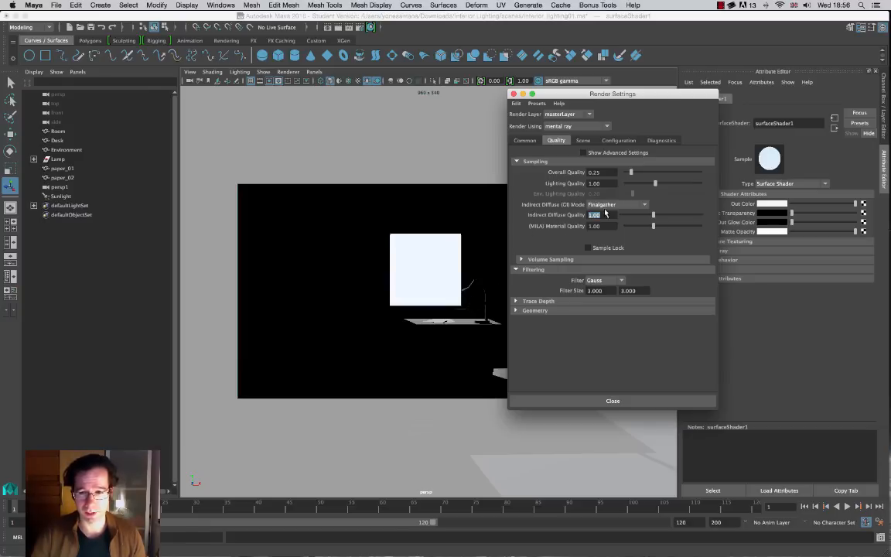
{"action": "left_click", "coordinate": [604, 172]}
{"action": "left_click_drag", "start_coordinate": [601, 172], "coordinate": [563, 167]}
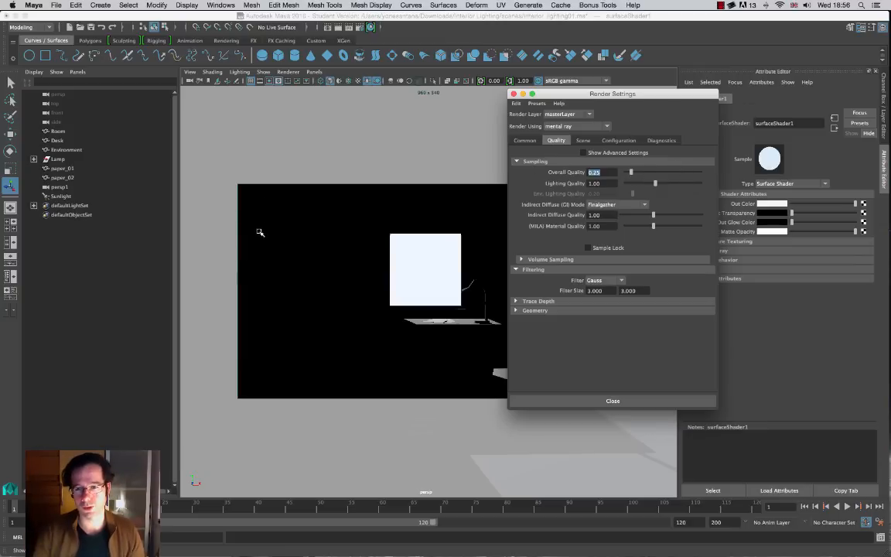
{"action": "left_click_drag", "start_coordinate": [611, 93], "coordinate": [568, 74]}
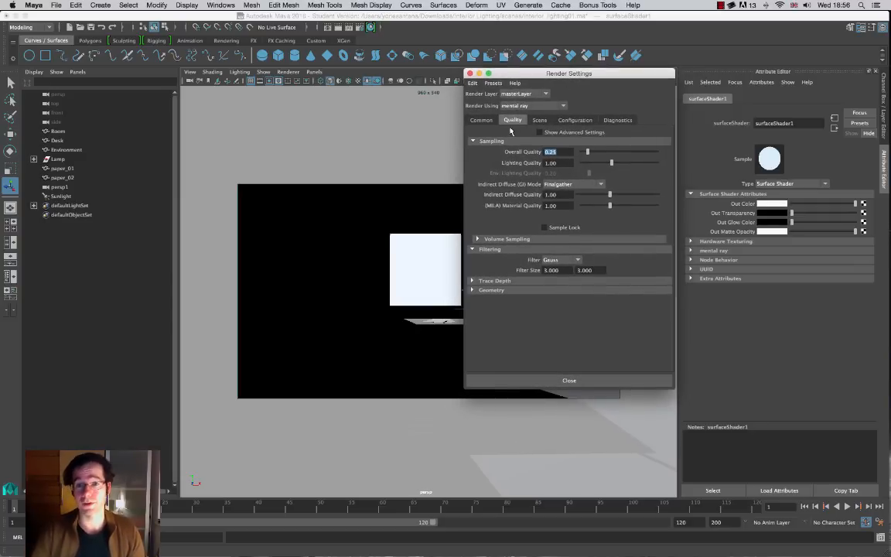
{"action": "left_click_drag", "start_coordinate": [471, 74], "coordinate": [505, 79]}
{"action": "left_click", "coordinate": [504, 80]}
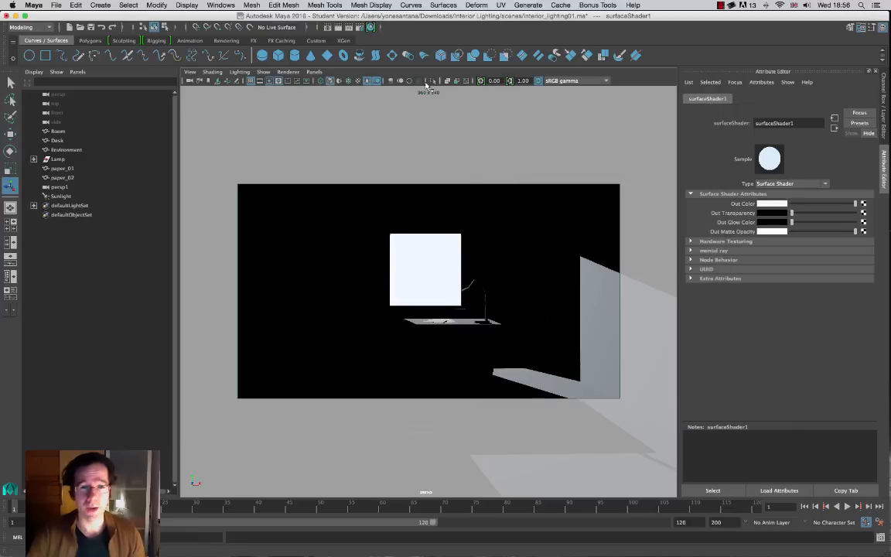
{"action": "left_click", "coordinate": [348, 27]}
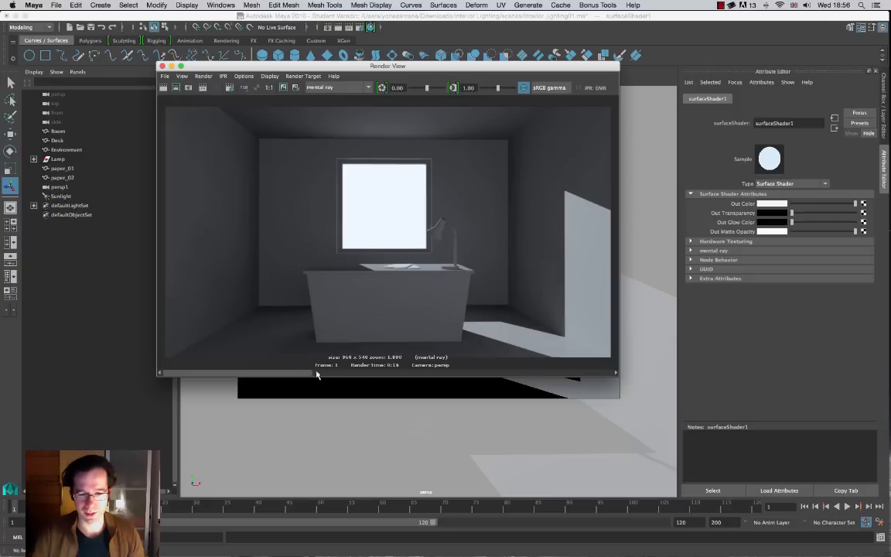
{"action": "left_click_drag", "start_coordinate": [316, 375], "coordinate": [450, 378]}
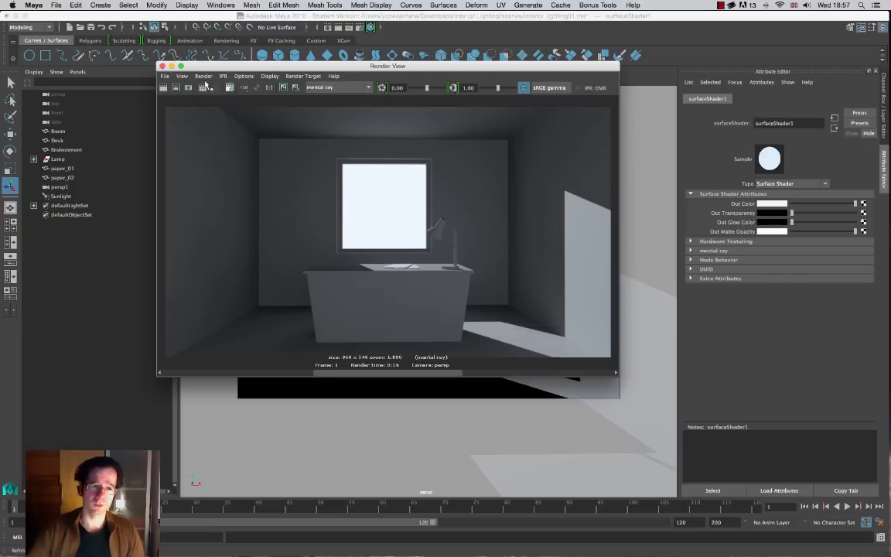
{"action": "left_click", "coordinate": [162, 66]}
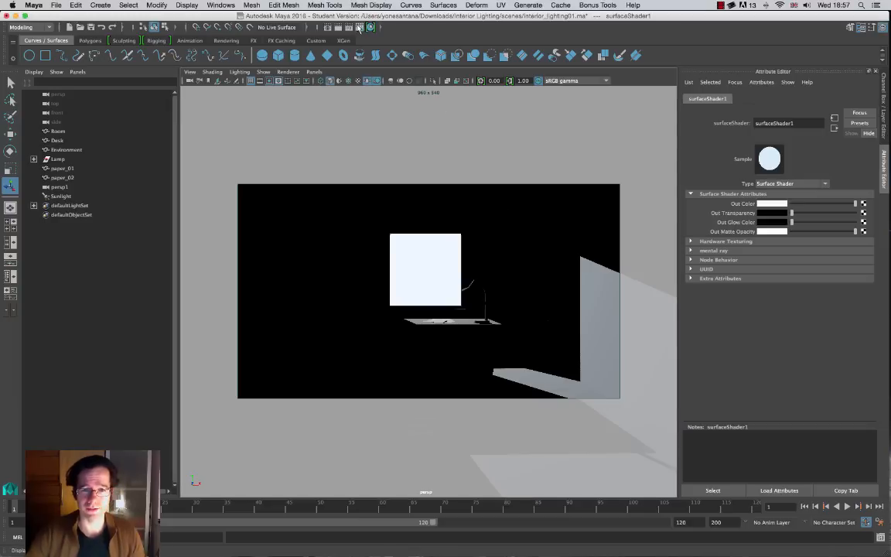
Step: Set the Indirect Diffuse (GI) Mode to Off and test-render the persp view without indirect lighting
{"action": "left_click", "coordinate": [323, 25]}
{"action": "left_click", "coordinate": [619, 194]}
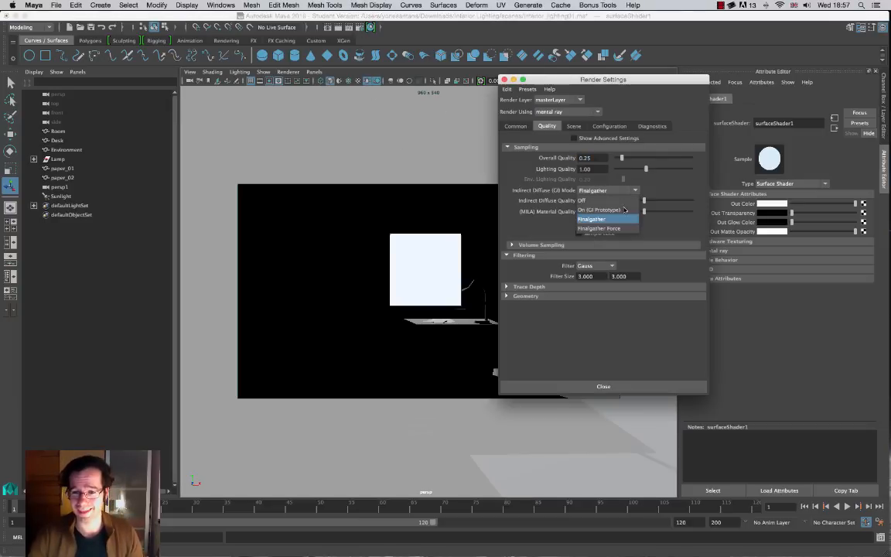
{"action": "left_click", "coordinate": [610, 184]}
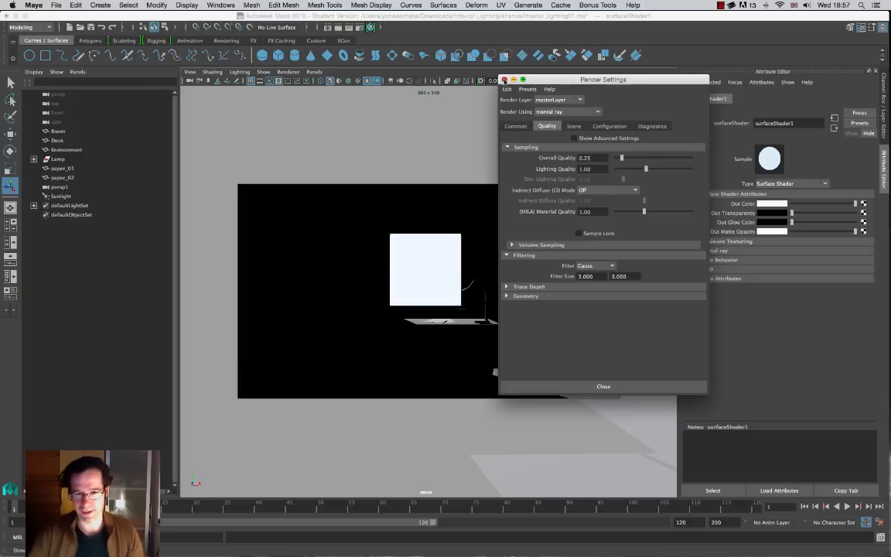
{"action": "left_click", "coordinate": [505, 79]}
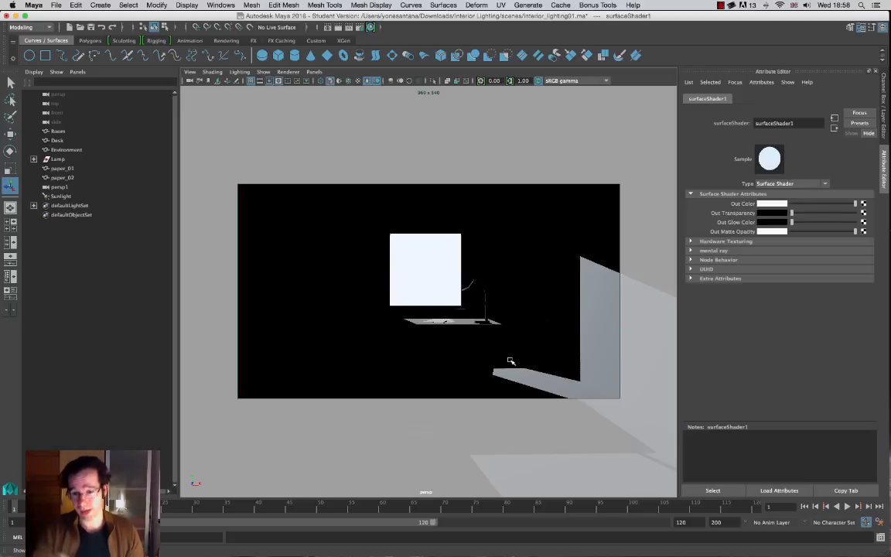
{"action": "left_click", "coordinate": [339, 51]}
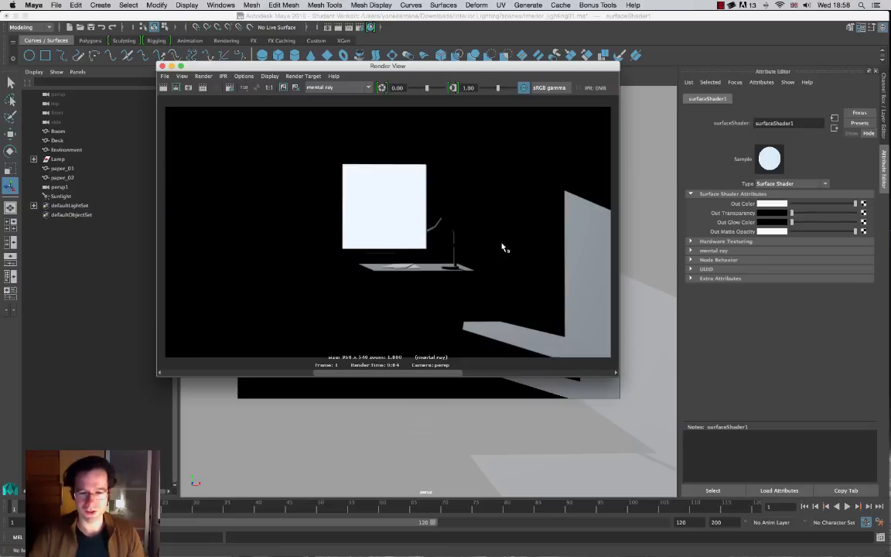
{"action": "left_click", "coordinate": [162, 66]}
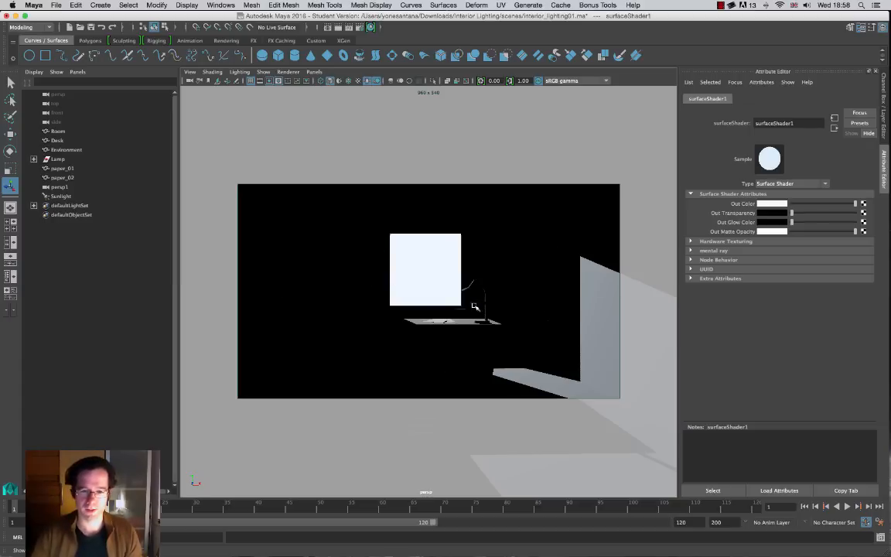
Step: Detach the Lights creation commands as a floating palette and place it below the scene objects in the Outliner
{"action": "left_click", "coordinate": [101, 5]}
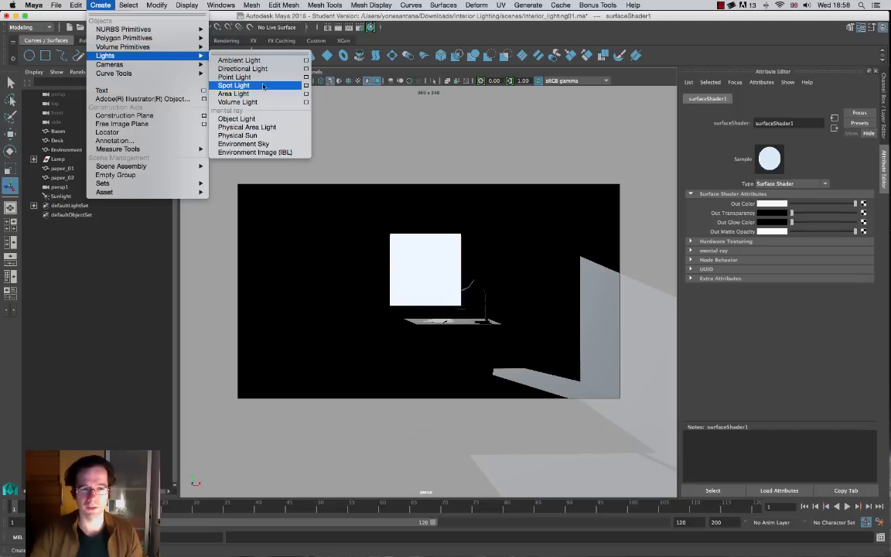
{"action": "left_click", "coordinate": [251, 56]}
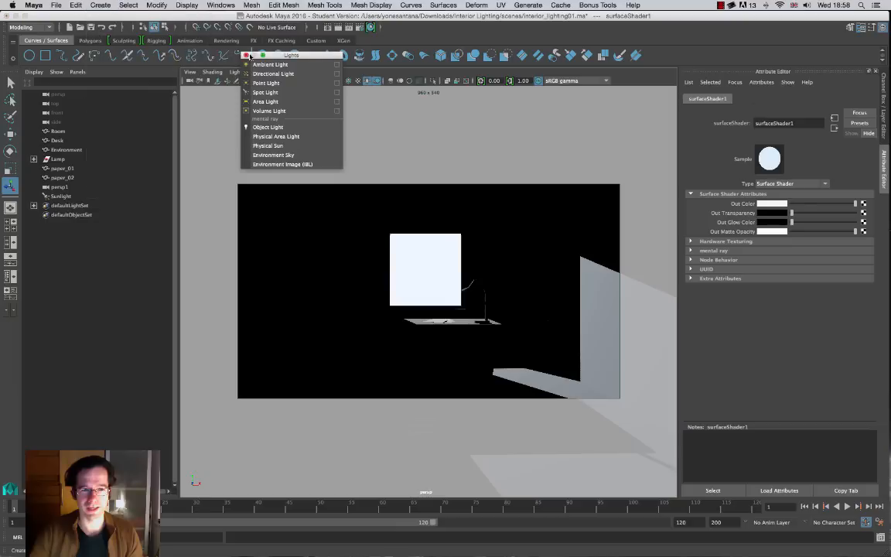
{"action": "left_click_drag", "start_coordinate": [250, 54], "coordinate": [78, 287]}
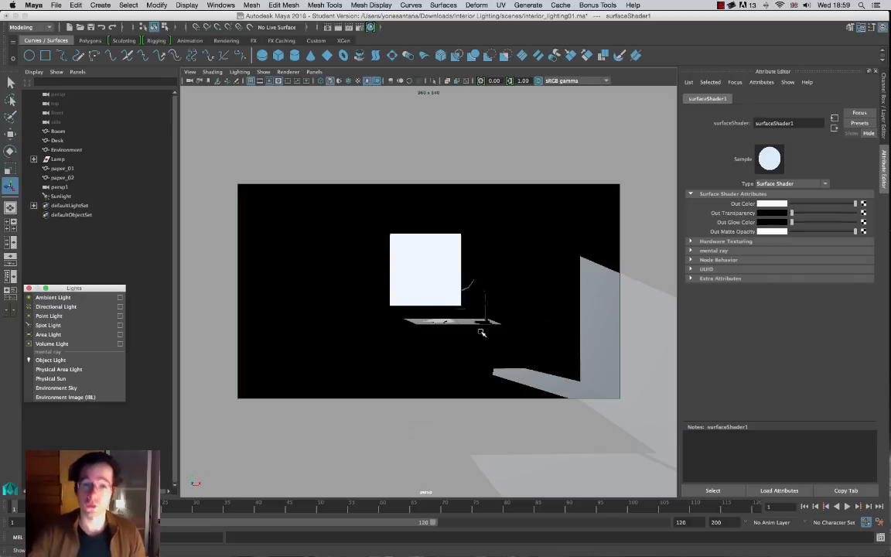
Step: Open Hypershade and graph the input and output connections of the lambert1 material
{"action": "left_click", "coordinate": [370, 27]}
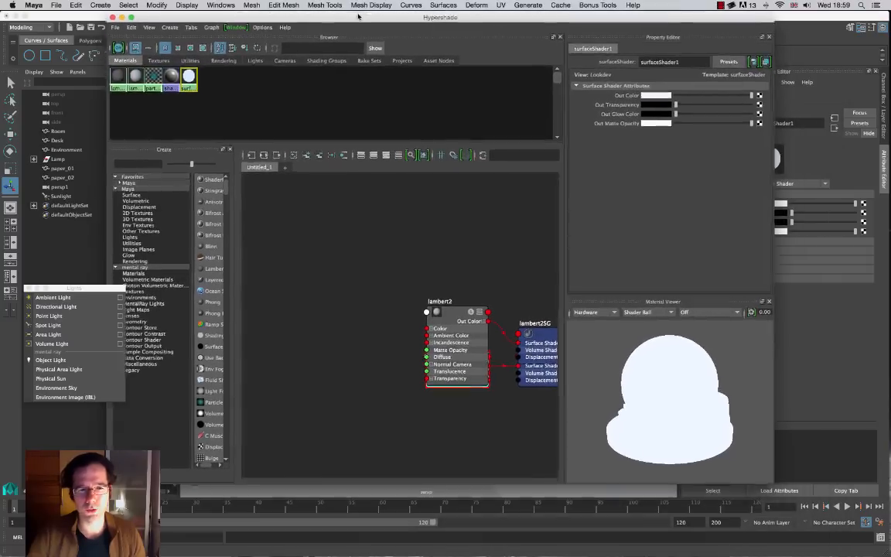
{"action": "left_click_drag", "start_coordinate": [358, 16], "coordinate": [350, 29]}
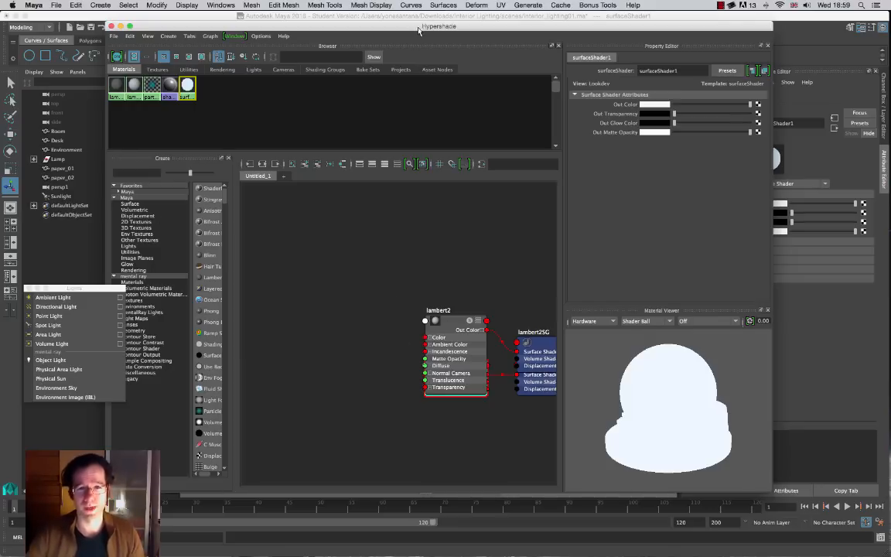
{"action": "left_click_drag", "start_coordinate": [420, 28], "coordinate": [522, 376]}
{"action": "left_click_drag", "start_coordinate": [420, 375], "coordinate": [331, 73]}
{"action": "left_click", "coordinate": [132, 132]}
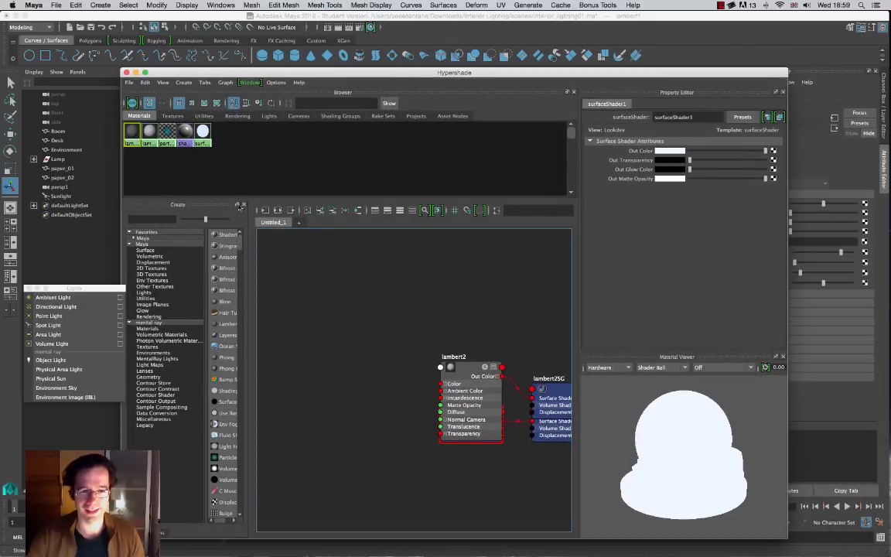
{"action": "left_click", "coordinate": [285, 211]}
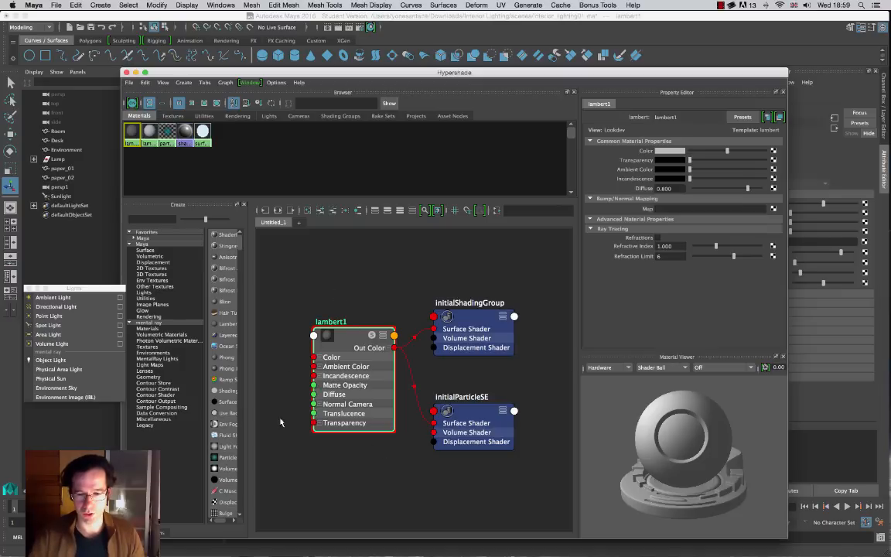
{"action": "left_click_drag", "start_coordinate": [345, 71], "coordinate": [360, 21]}
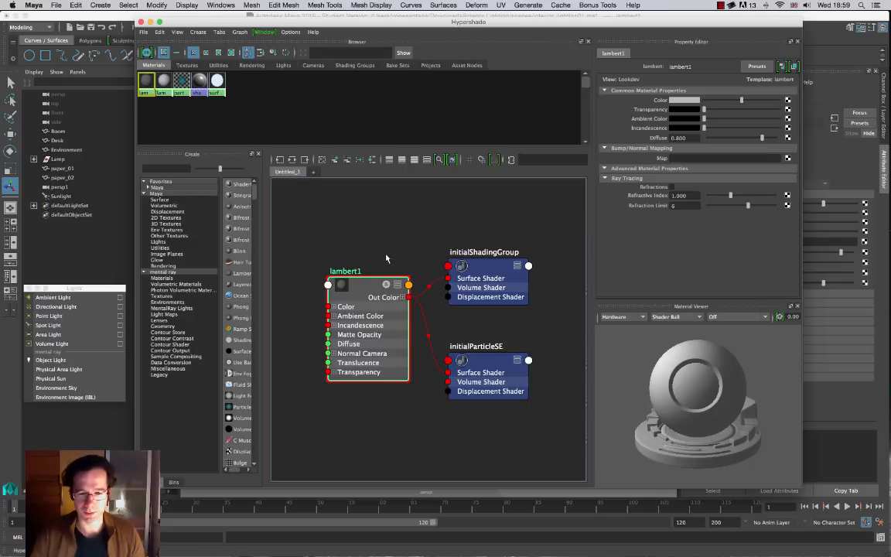
Step: Find the ambient occlusion node with the filter "amb" and create a mib_amb_occlusion node beside lambert1 in the graph
{"action": "middle_click_drag", "start_coordinate": [381, 259], "coordinate": [513, 248], "text": "alt"}
{"action": "left_click", "coordinate": [183, 169]}
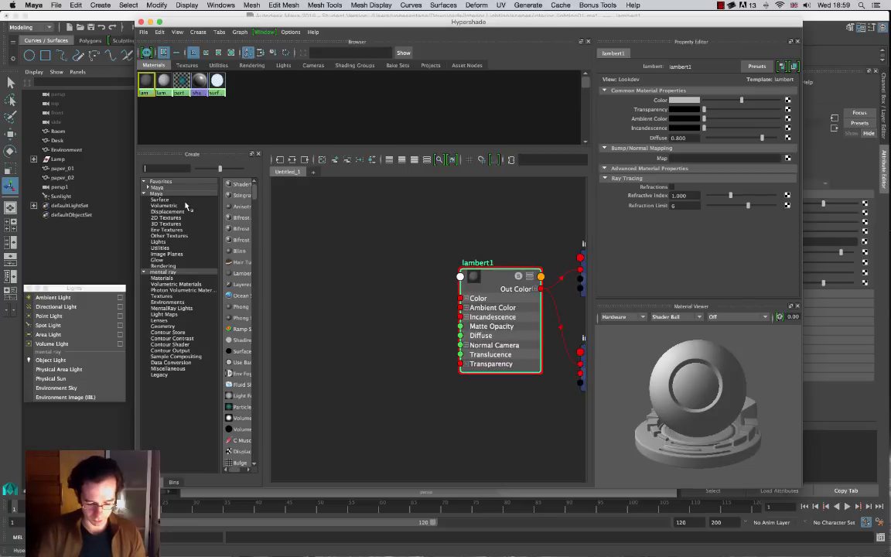
{"action": "type", "text": "amb"}
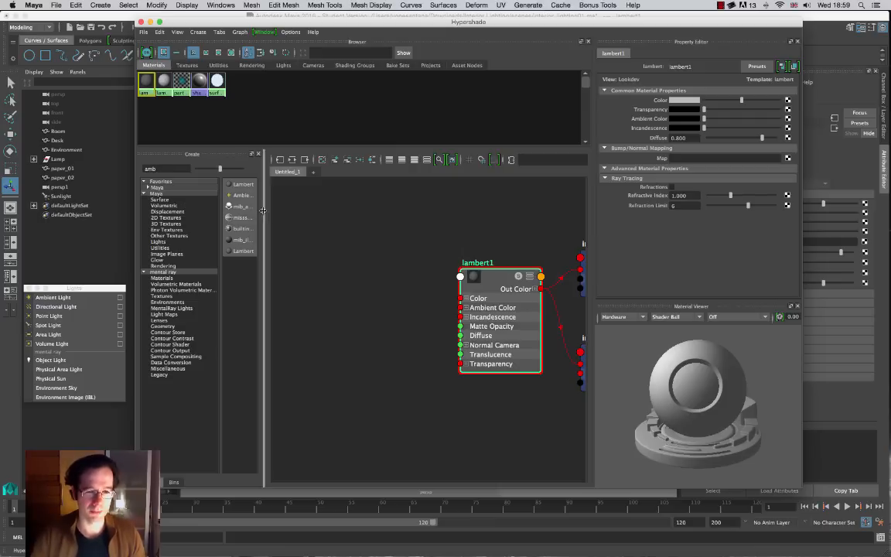
{"action": "left_click_drag", "start_coordinate": [264, 211], "coordinate": [305, 215]}
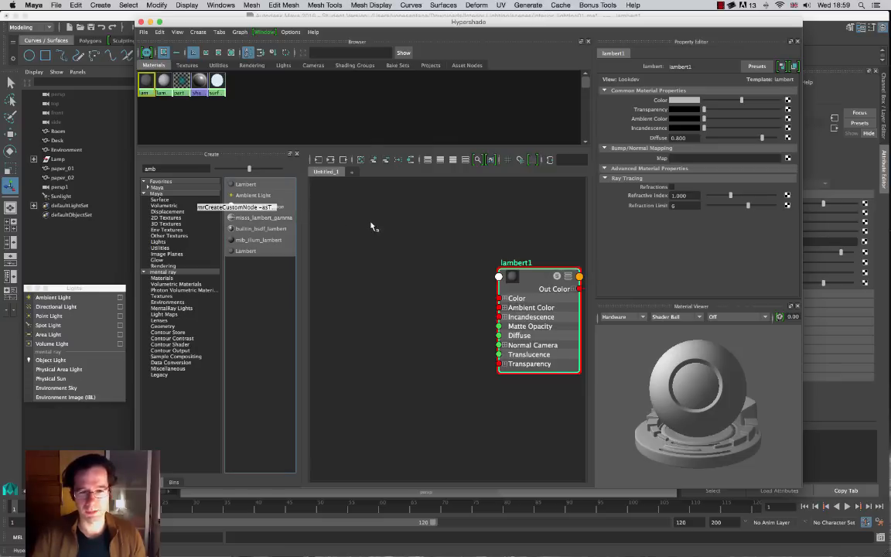
{"action": "middle_click_drag", "start_coordinate": [370, 319], "coordinate": [369, 318]}
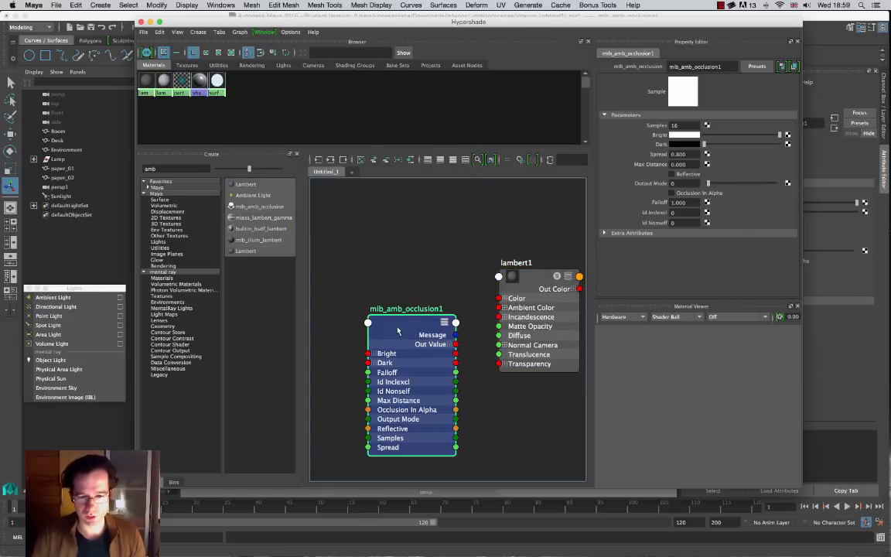
{"action": "left_click_drag", "start_coordinate": [413, 340], "coordinate": [395, 276]}
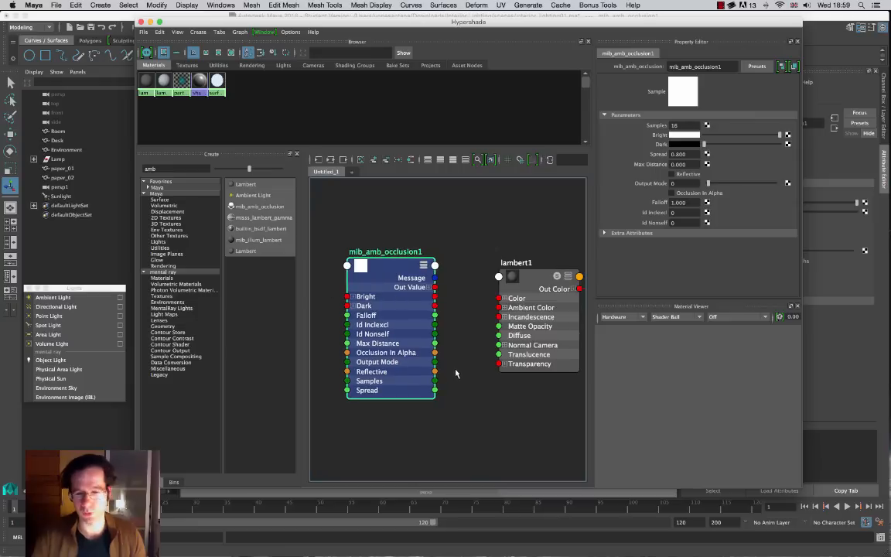
{"action": "mouse_move", "coordinate": [383, 282]}
{"action": "left_mouse_down"}
{"action": "mouse_move", "coordinate": [345, 284]}
{"action": "mouse_move", "coordinate": [366, 264]}
{"action": "mouse_move", "coordinate": [399, 272]}
{"action": "left_mouse_up"}
Step: Connect the mib_amb_occlusion node's Out Value to the Ambient Color of lambert1
{"action": "left_click", "coordinate": [535, 283]}
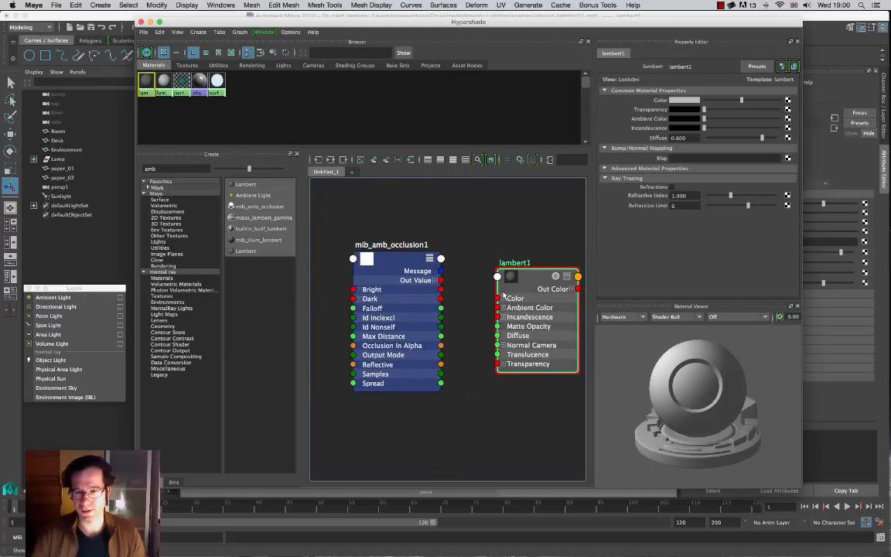
{"action": "mouse_move", "coordinate": [400, 269]}
{"action": "left_mouse_down"}
{"action": "mouse_move", "coordinate": [375, 266]}
{"action": "mouse_move", "coordinate": [395, 265]}
{"action": "left_mouse_up"}
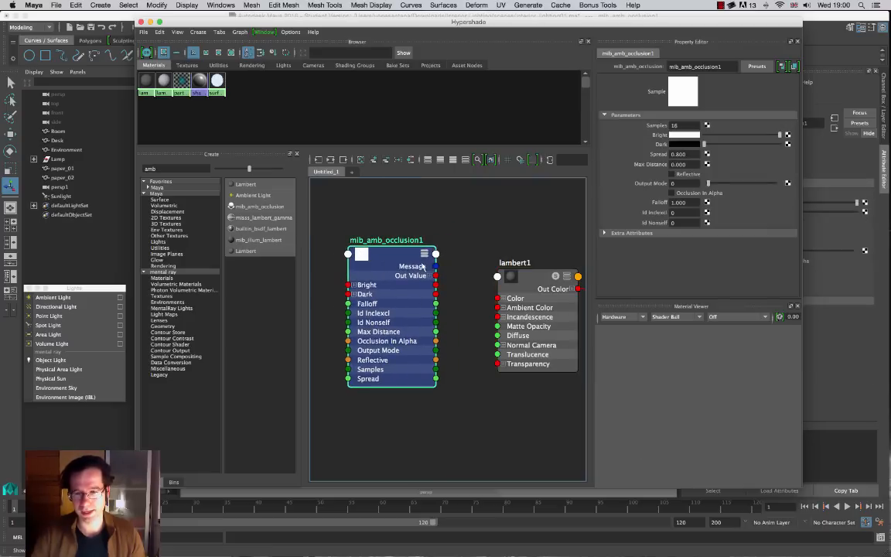
{"action": "left_click", "coordinate": [526, 282]}
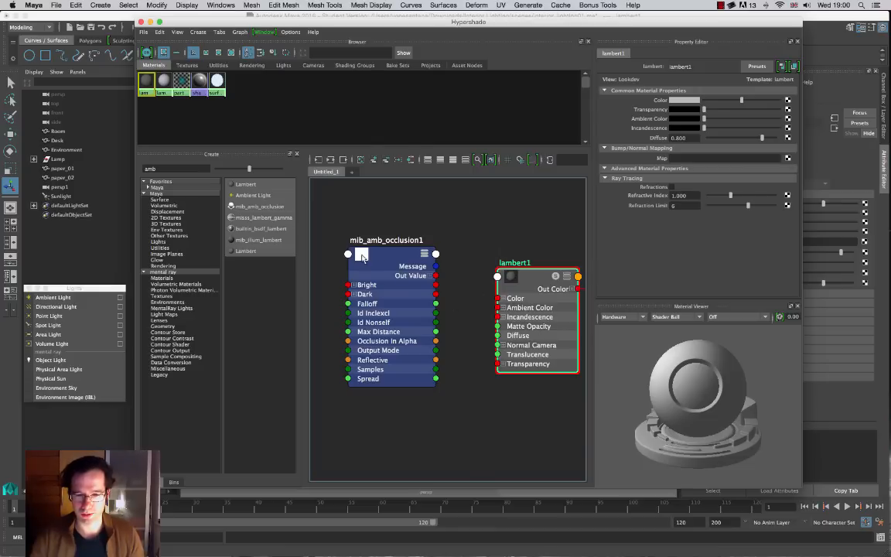
{"action": "middle_click_drag", "start_coordinate": [359, 256], "coordinate": [659, 120]}
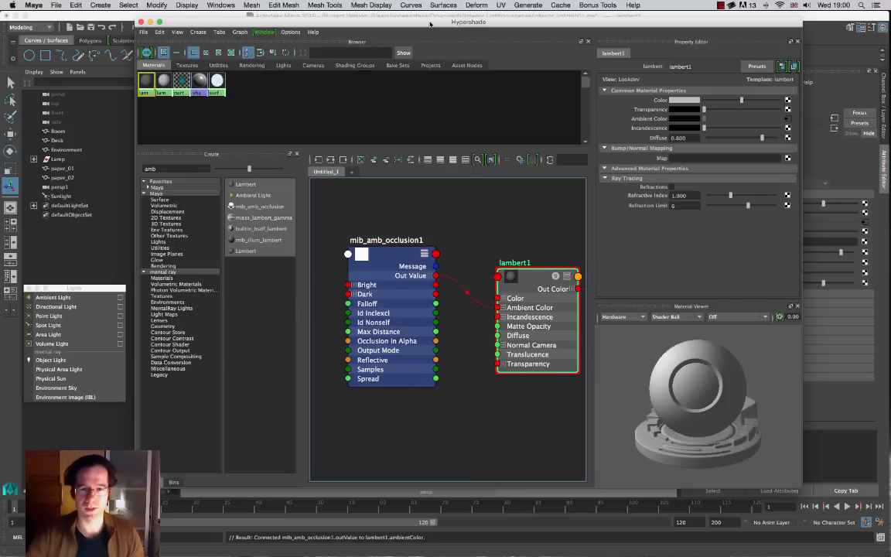
Step: Switch the viewport from the scene lights to default lighting and close Hypershade
{"action": "double_click", "coordinate": [389, 22]}
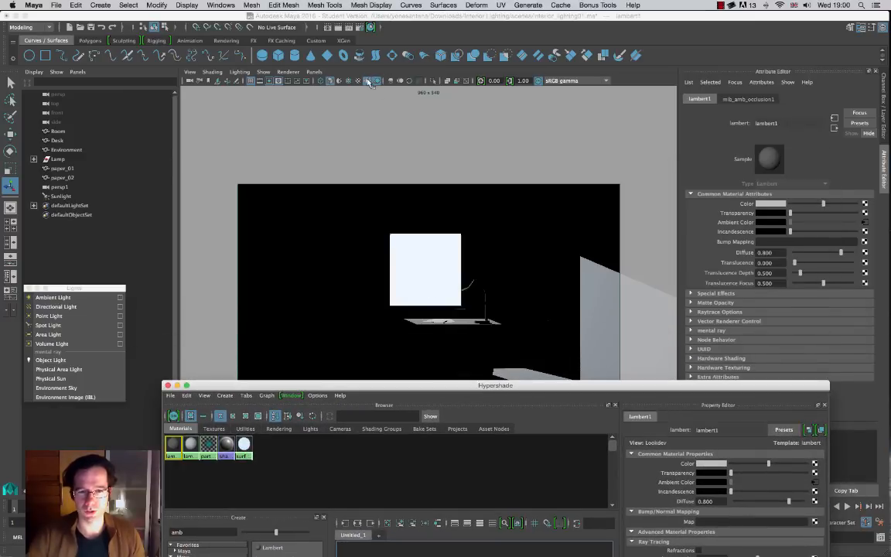
{"action": "left_click", "coordinate": [331, 80]}
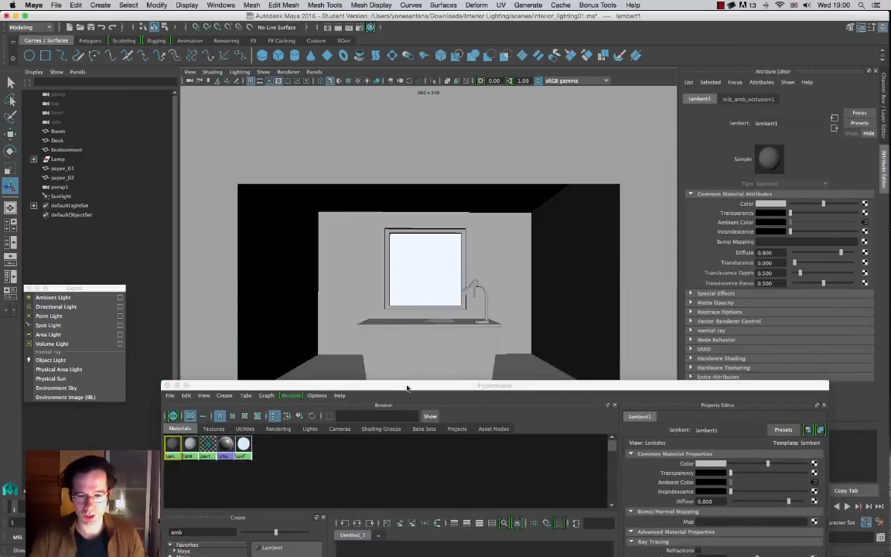
{"action": "left_click_drag", "start_coordinate": [407, 386], "coordinate": [451, 172]}
{"action": "left_click", "coordinate": [212, 171]}
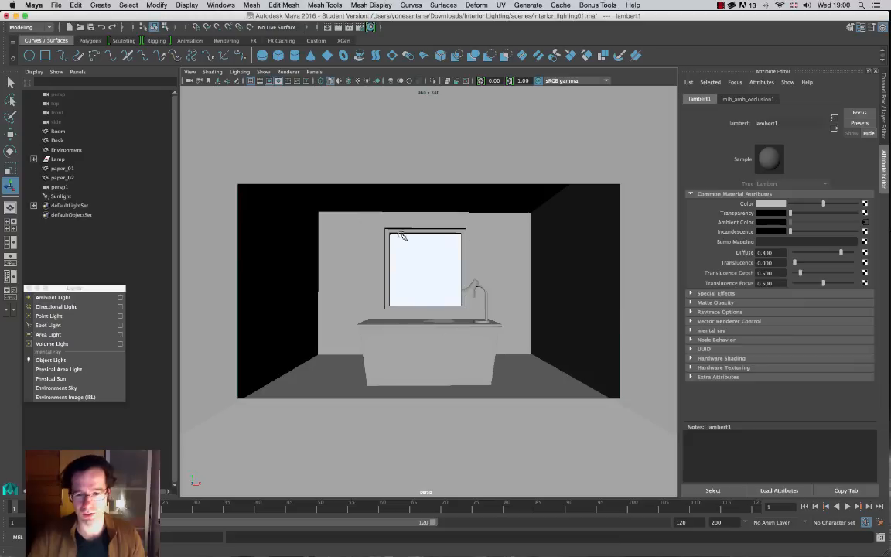
Step: Compare the room in the viewport with and without screen-space ambient occlusion, and look at the mental ray image in Render View
{"action": "left_click", "coordinate": [390, 81]}
{"action": "left_click", "coordinate": [390, 80]}
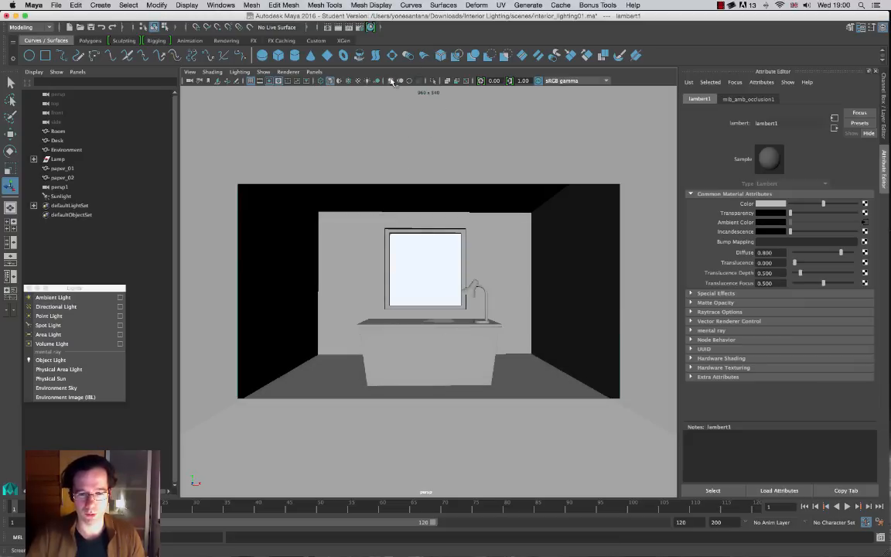
{"action": "left_click", "coordinate": [391, 80]}
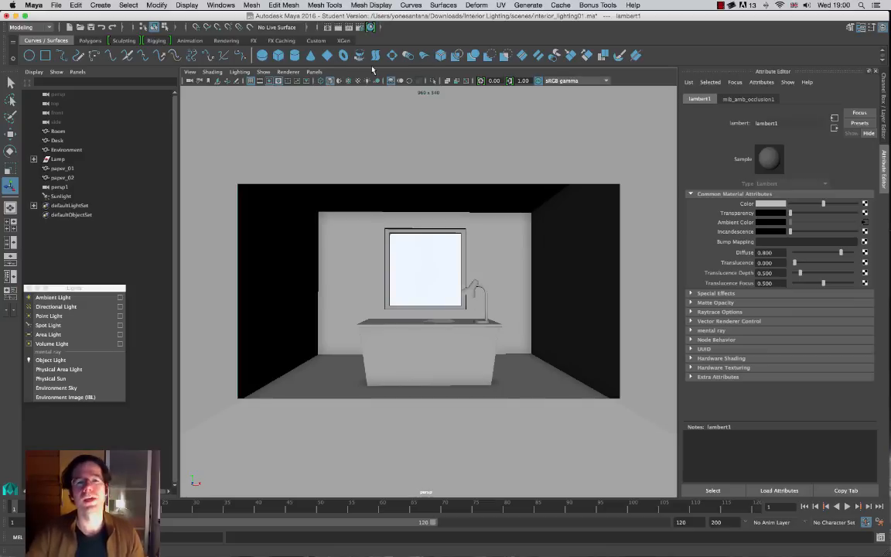
{"action": "left_click", "coordinate": [354, 81]}
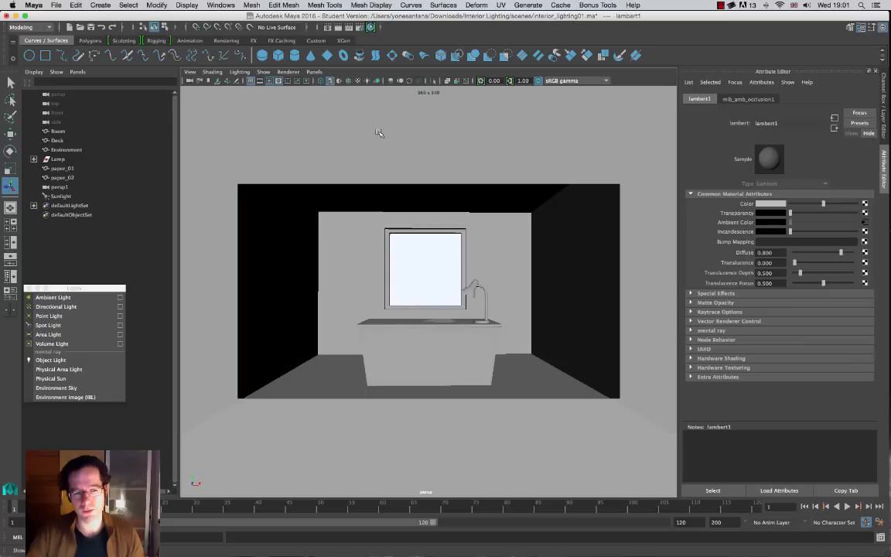
{"action": "left_click", "coordinate": [342, 29]}
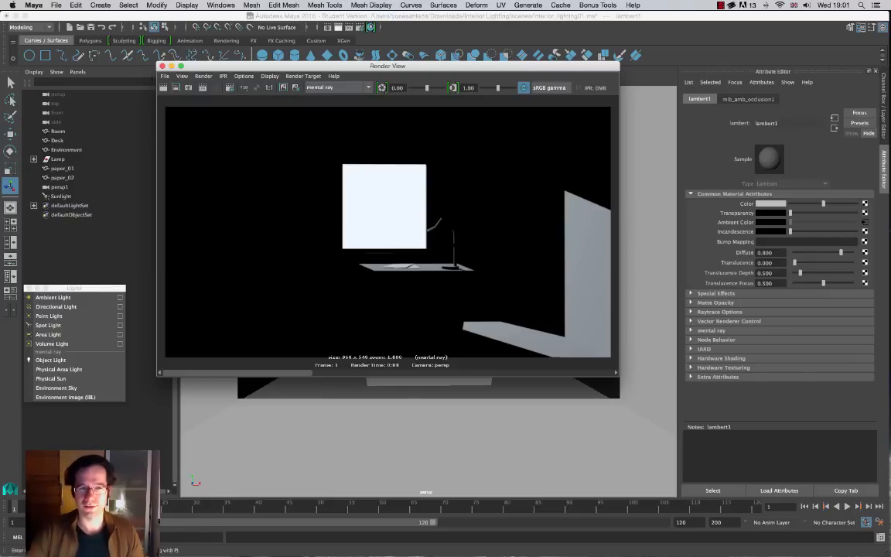
{"action": "left_click", "coordinate": [162, 66]}
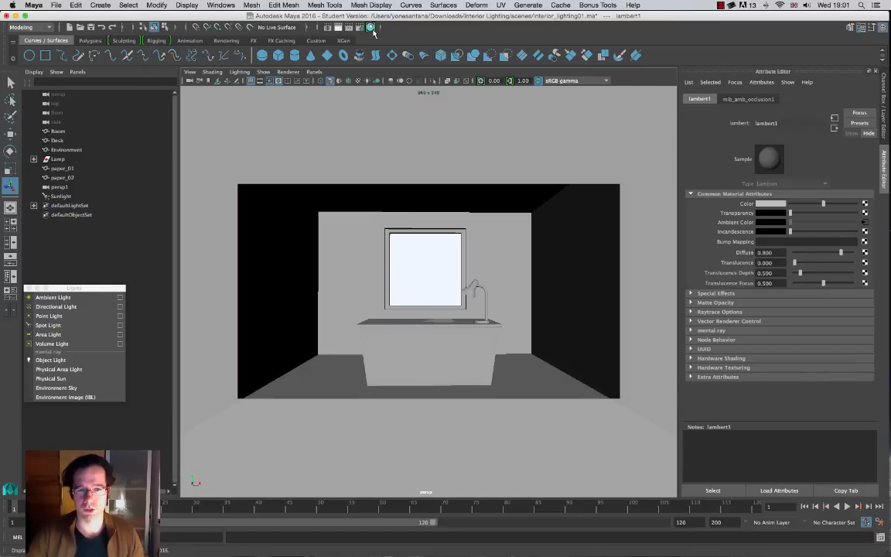
Step: Reopen Hypershade, select the mib_amb_occlusion1 node and set its Max Distance to 400
{"action": "left_click", "coordinate": [331, 27]}
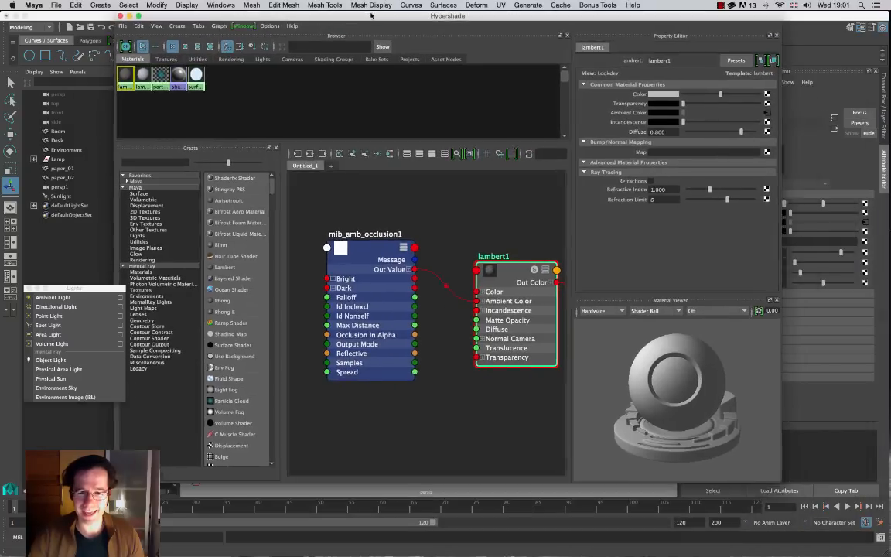
{"action": "left_click_drag", "start_coordinate": [371, 15], "coordinate": [341, 17]}
{"action": "left_click", "coordinate": [309, 238]}
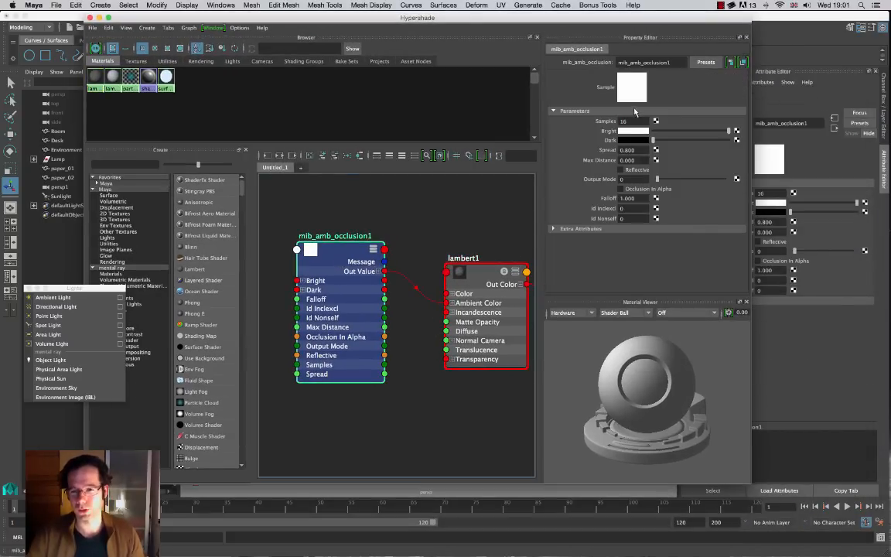
{"action": "left_click_drag", "start_coordinate": [598, 18], "coordinate": [527, 19]}
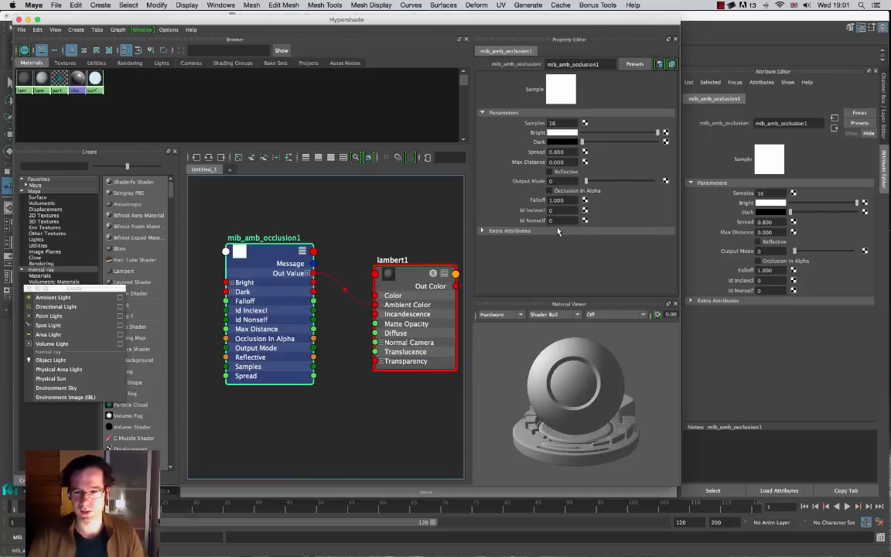
{"action": "left_click_drag", "start_coordinate": [563, 123], "coordinate": [511, 128]}
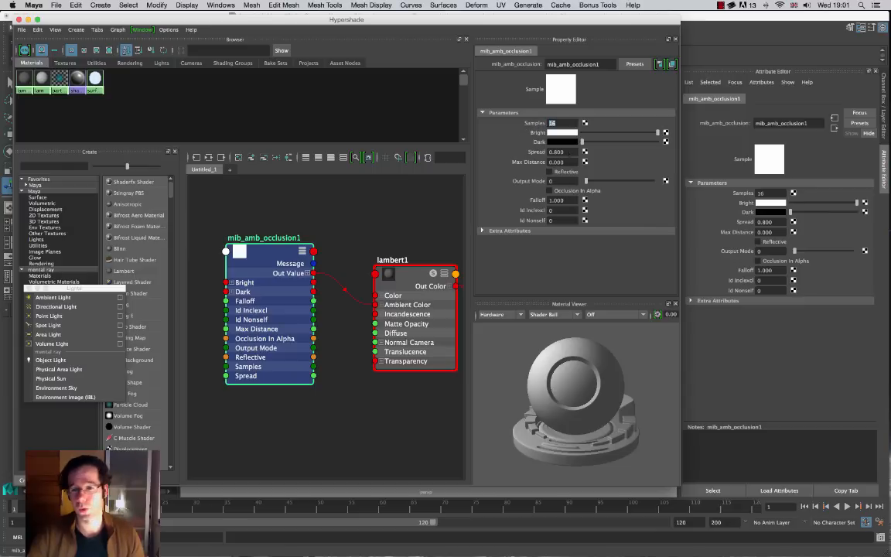
{"action": "left_click", "coordinate": [564, 162]}
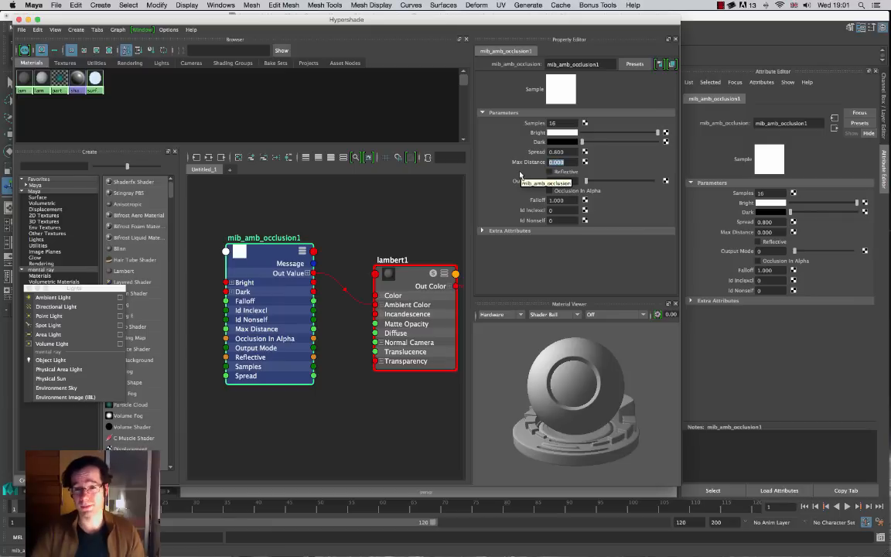
{"action": "type", "text": "40"}
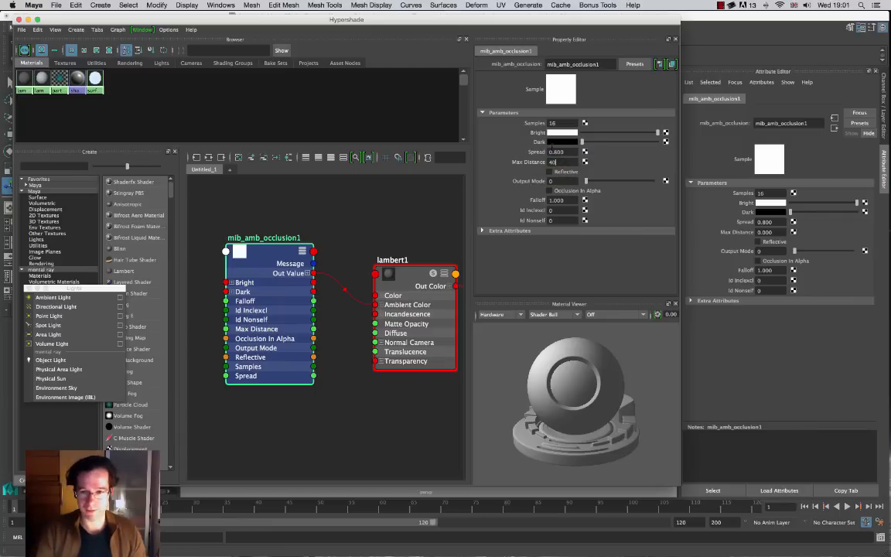
{"action": "type", "text": "0"}
{"action": "key", "text": "Return"}
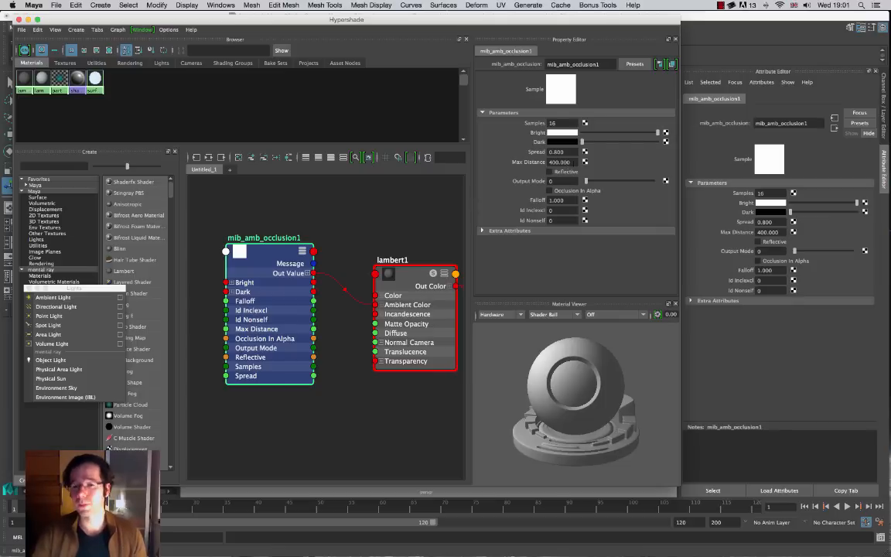
Step: Set the Samples of the mib_amb_occlusion1 node to 50 and close Hypershade
{"action": "left_click", "coordinate": [558, 162]}
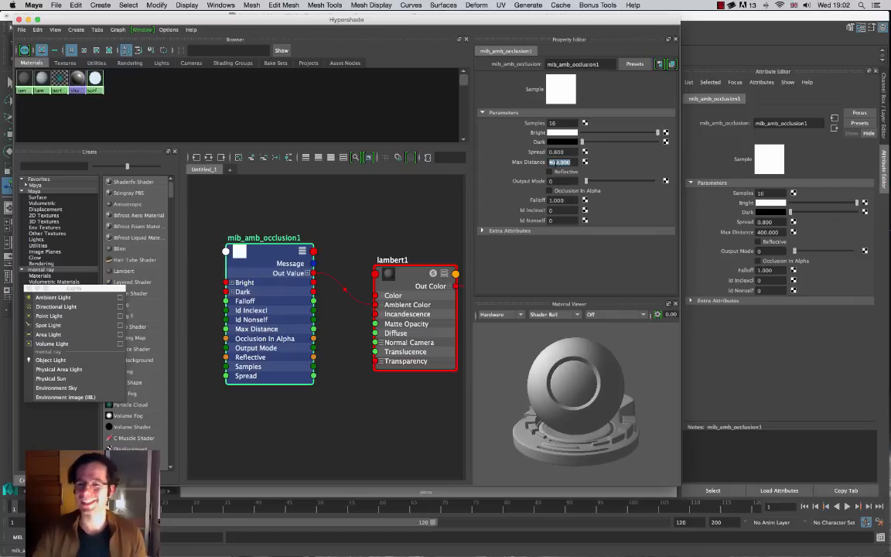
{"action": "left_click_drag", "start_coordinate": [566, 123], "coordinate": [537, 143]}
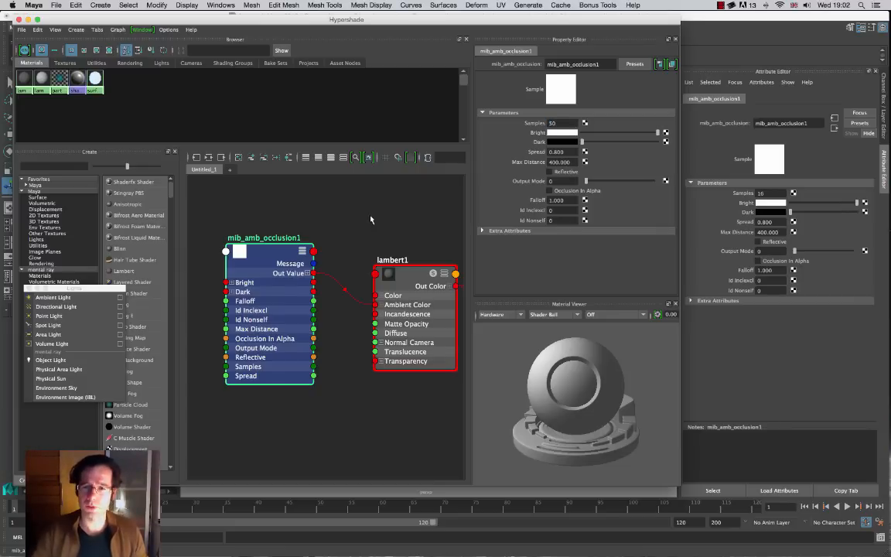
{"action": "left_click_drag", "start_coordinate": [328, 19], "coordinate": [437, 29]}
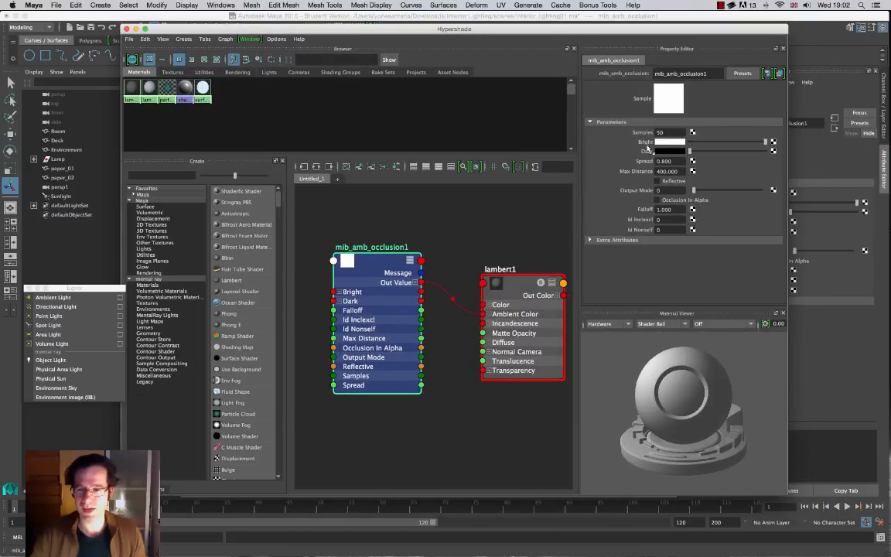
{"action": "key", "text": "Return"}
{"action": "left_click_drag", "start_coordinate": [648, 131], "coordinate": [584, 203]}
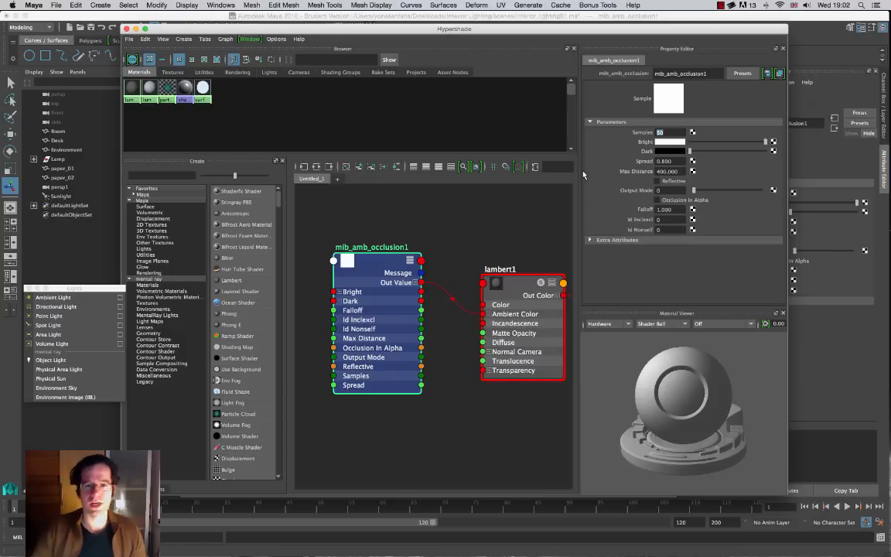
{"action": "left_click_drag", "start_coordinate": [446, 44], "coordinate": [380, 83]}
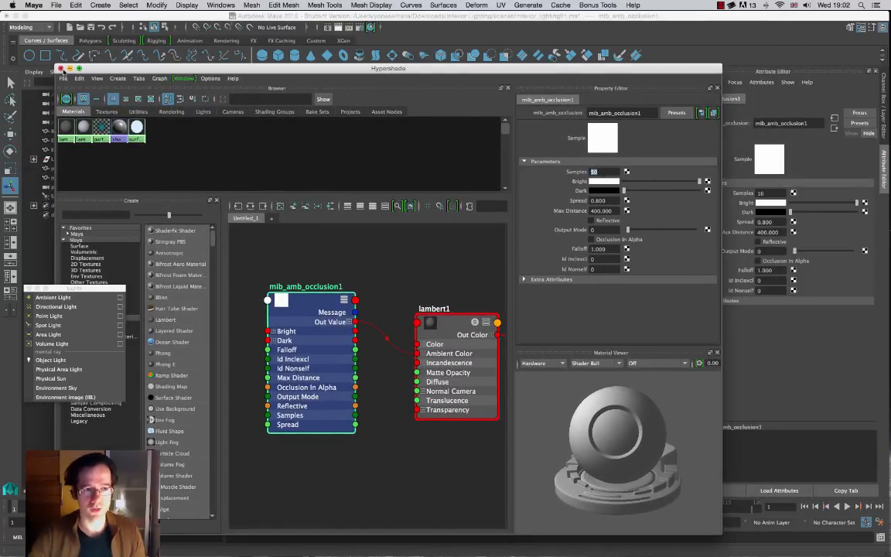
{"action": "left_click", "coordinate": [61, 69]}
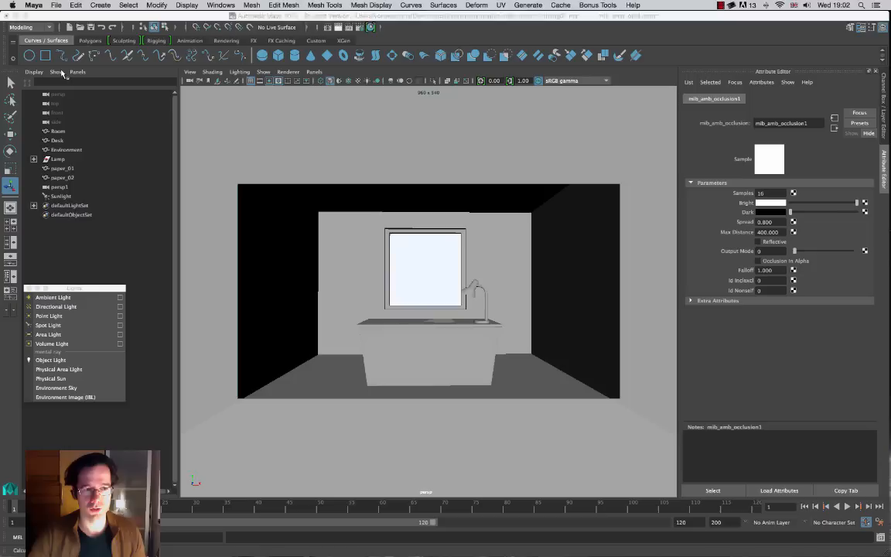
Step: Render the room in mental ray, examine the occlusion shading on the walls and desk, and close Render View
{"action": "left_click", "coordinate": [338, 28]}
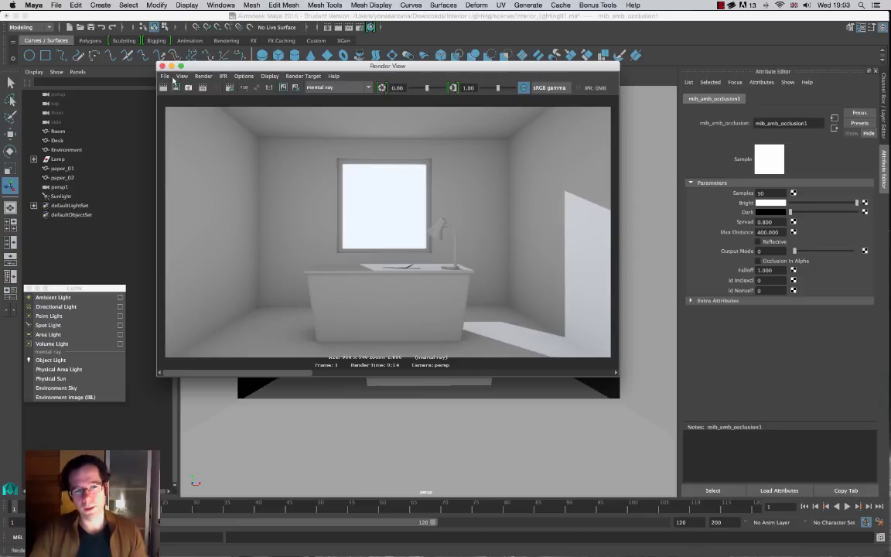
{"action": "left_click_drag", "start_coordinate": [220, 68], "coordinate": [408, 72]}
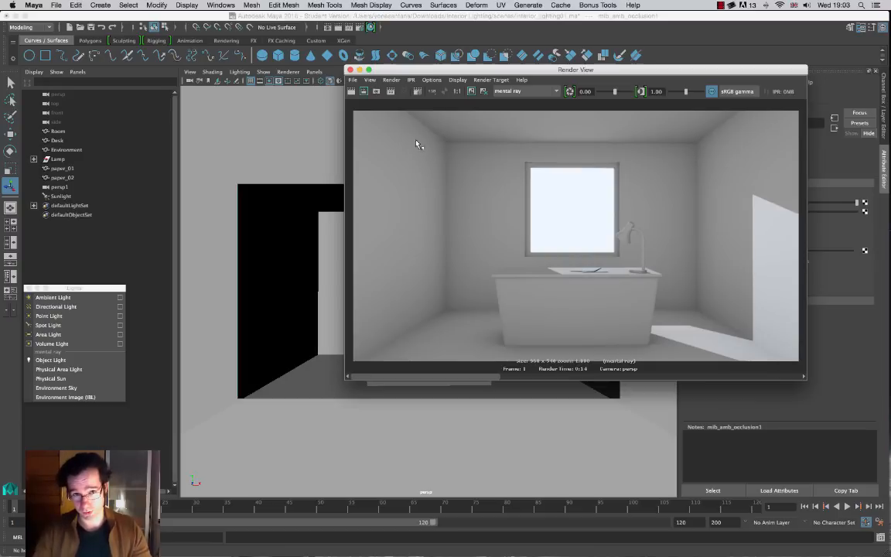
{"action": "left_click", "coordinate": [350, 70]}
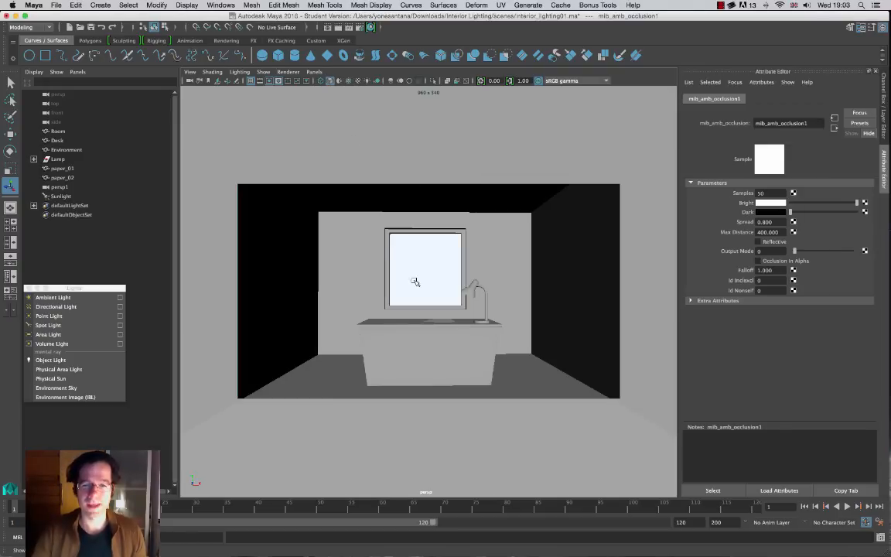
Step: Set the Bright color of mib_amb_occlusion1 to a dark muted blue, about hue 212, saturation 0.53 and value 0.21
{"action": "left_click", "coordinate": [370, 27]}
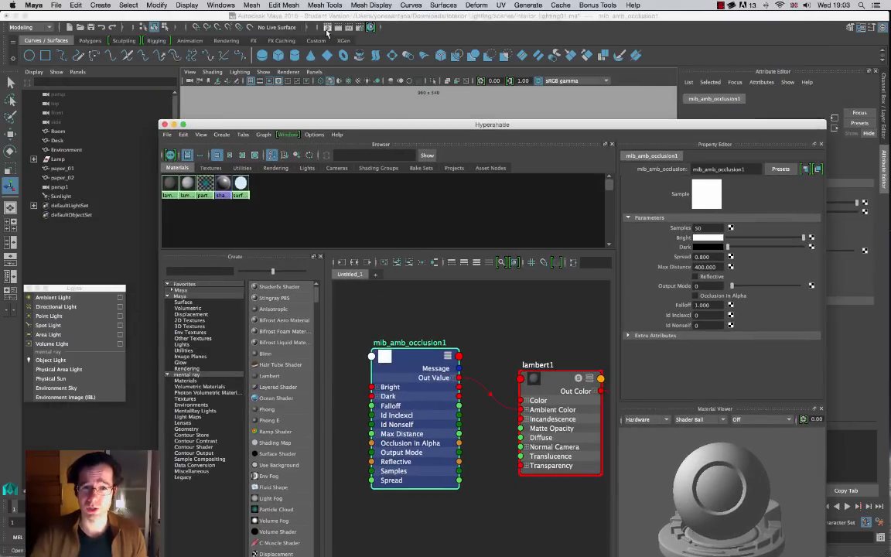
{"action": "left_click", "coordinate": [327, 28]}
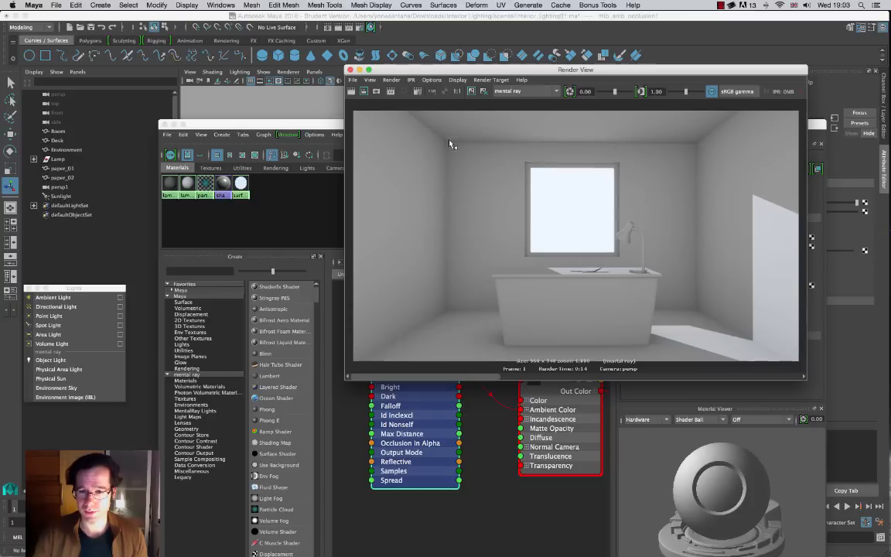
{"action": "left_click_drag", "start_coordinate": [316, 123], "coordinate": [280, 87]}
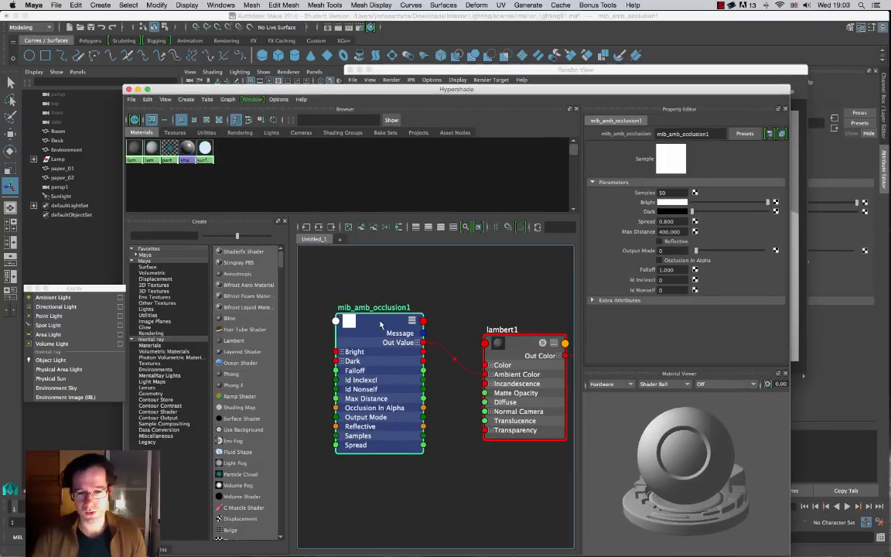
{"action": "left_click", "coordinate": [672, 203]}
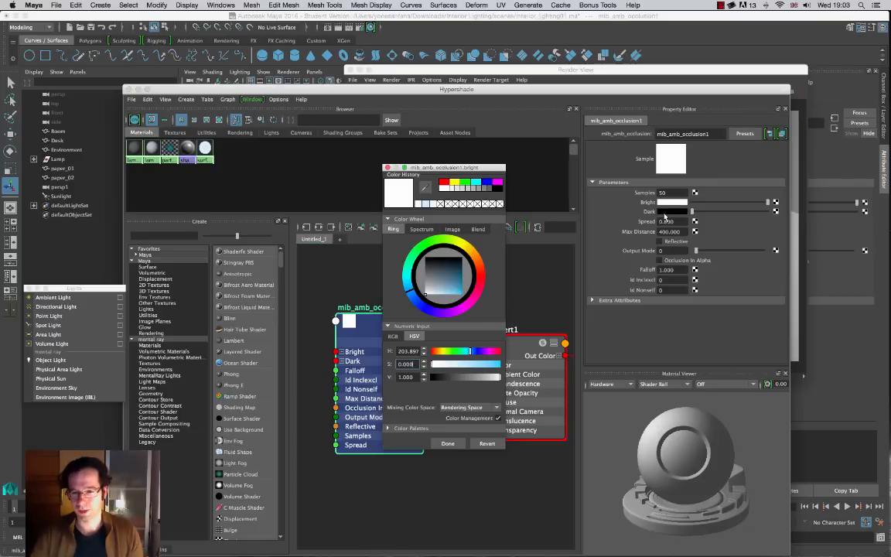
{"action": "left_click", "coordinate": [441, 295]}
{"action": "left_click", "coordinate": [412, 299]}
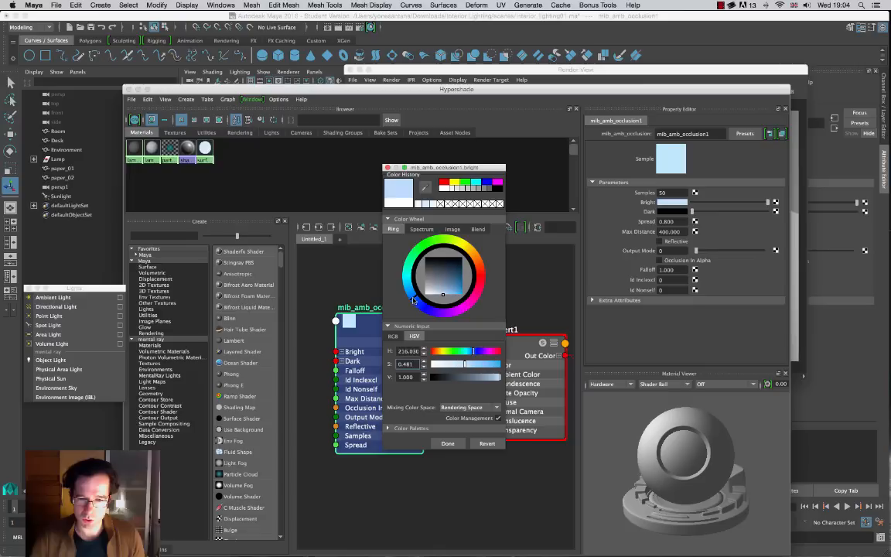
{"action": "left_click_drag", "start_coordinate": [411, 297], "coordinate": [410, 296]}
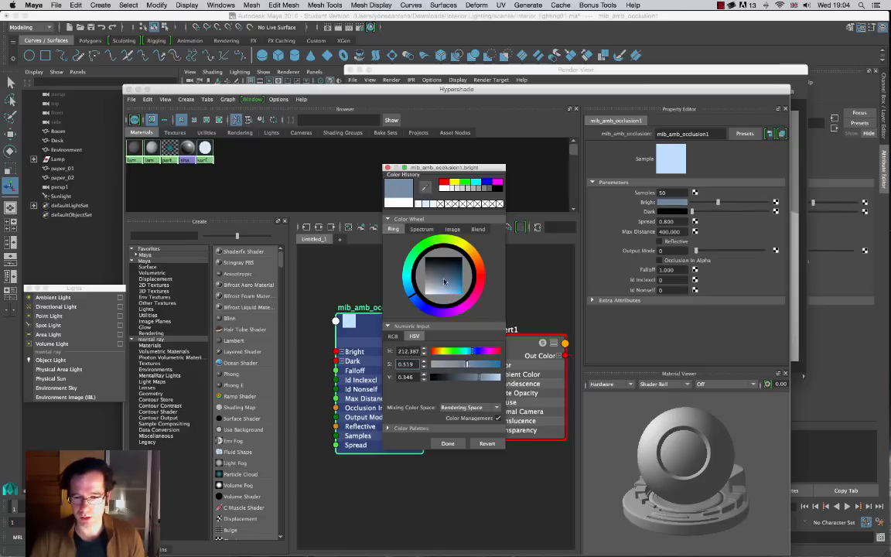
{"action": "left_click", "coordinate": [443, 271]}
{"action": "left_click_drag", "start_coordinate": [443, 270], "coordinate": [444, 283]}
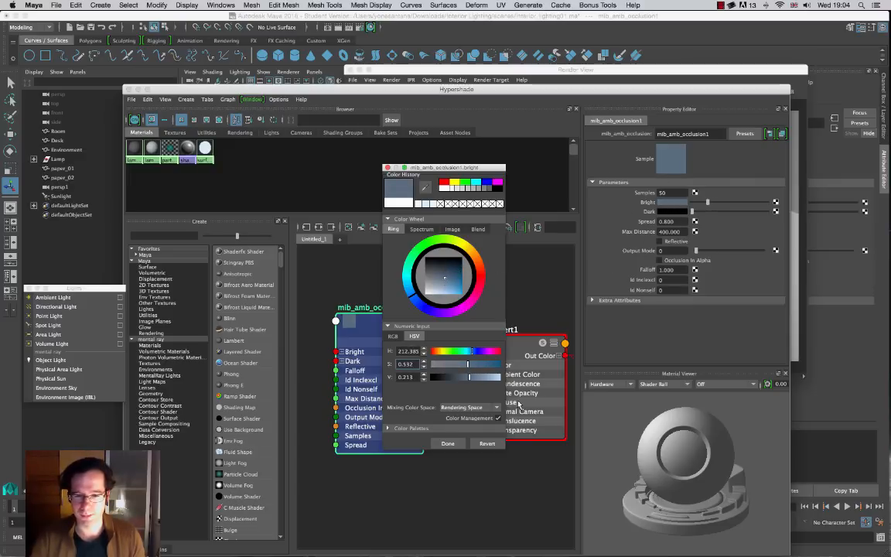
{"action": "left_click", "coordinate": [448, 443]}
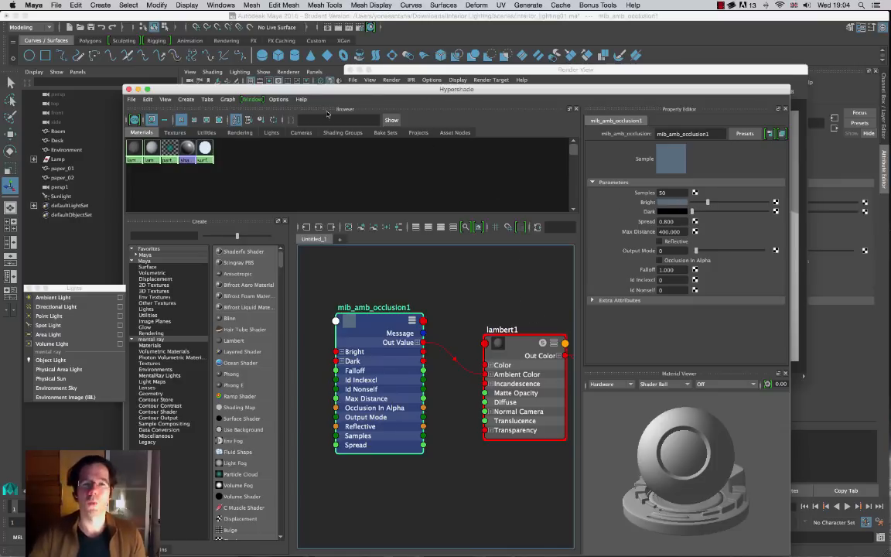
Step: Render the room again with the blue Bright color, examine the bluish ambient shading and close Render View
{"action": "left_click", "coordinate": [413, 72]}
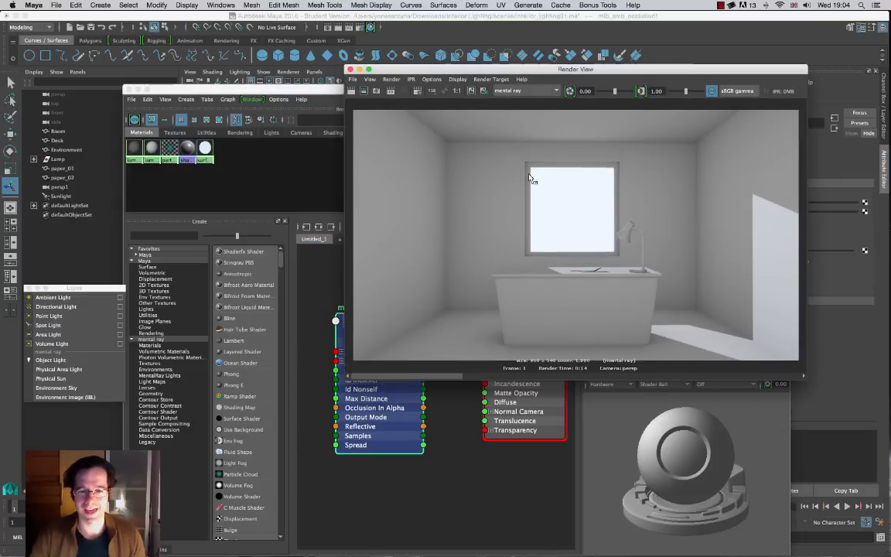
{"action": "left_click_drag", "start_coordinate": [526, 67], "coordinate": [406, 56]}
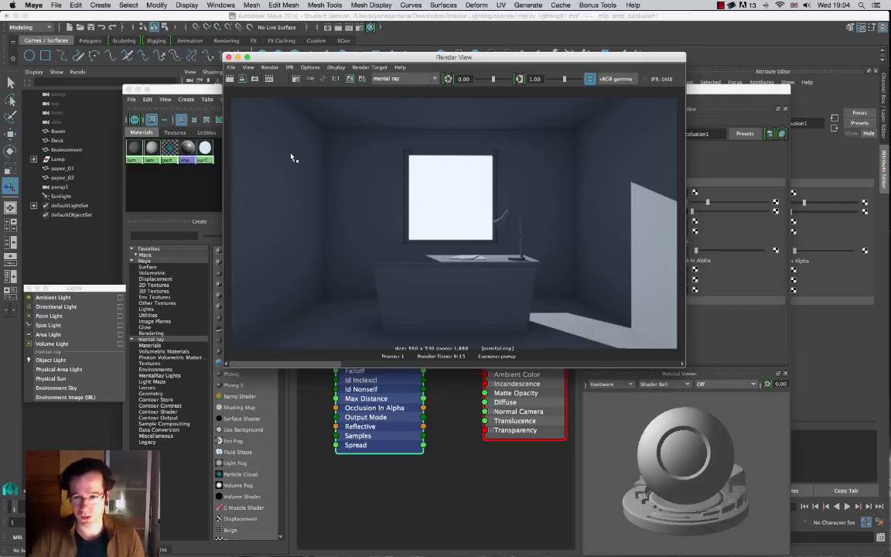
{"action": "left_click", "coordinate": [229, 57]}
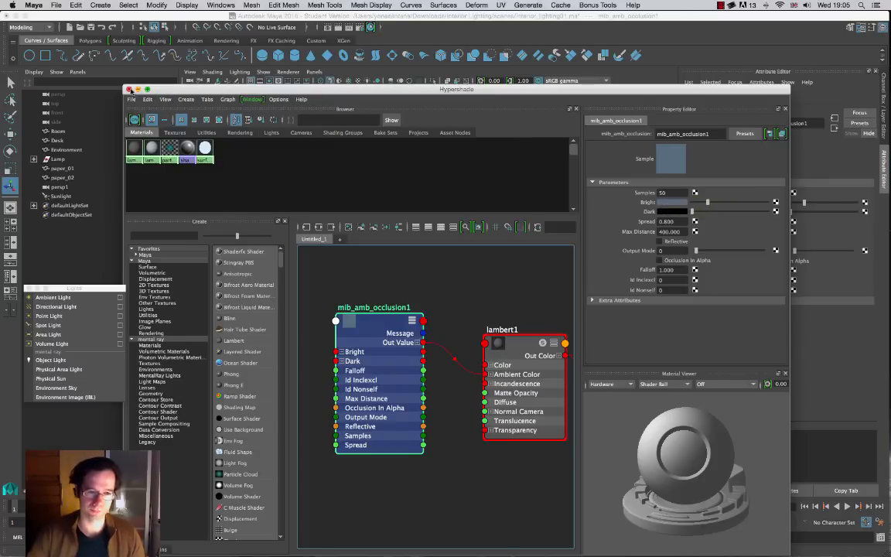
Step: Close Hypershade and display the scene lighting with shadows in the viewport
{"action": "left_click", "coordinate": [129, 90]}
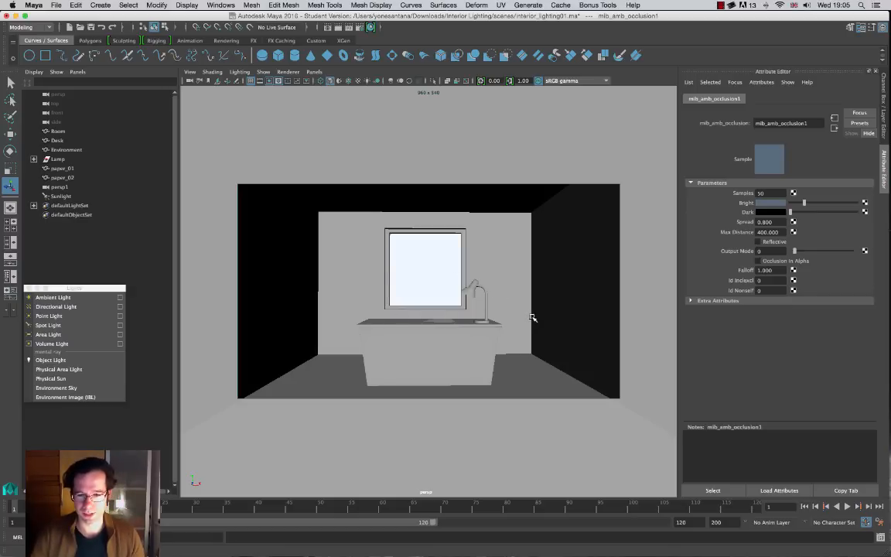
{"action": "left_click", "coordinate": [378, 81]}
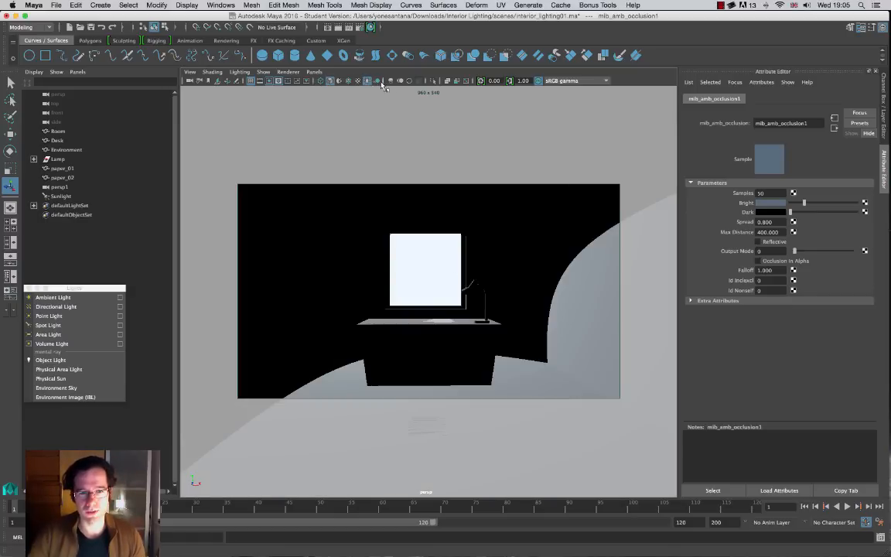
{"action": "left_click", "coordinate": [378, 82]}
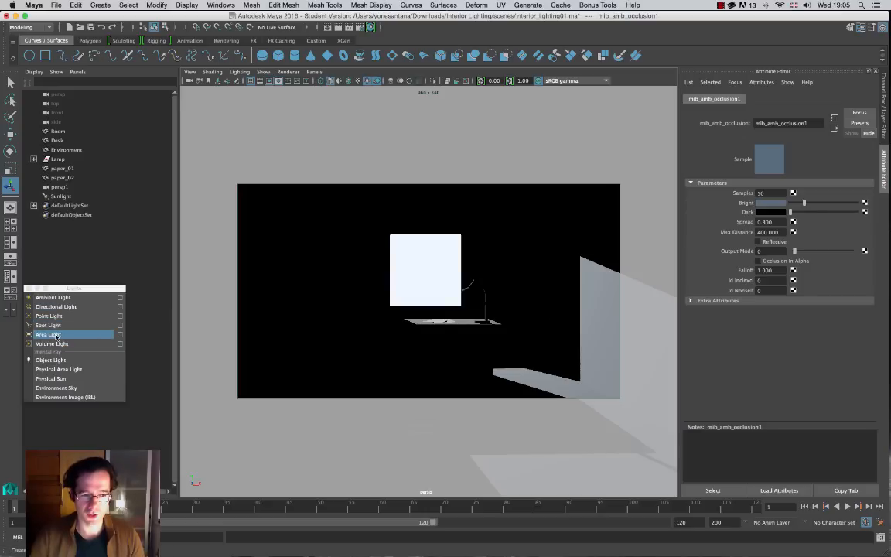
Step: Switch the viewport to the persp1 camera and turn off its shadows and scene lighting to see the desk and floor
{"action": "left_click", "coordinate": [314, 72]}
{"action": "mouse_move", "coordinate": [334, 83]}
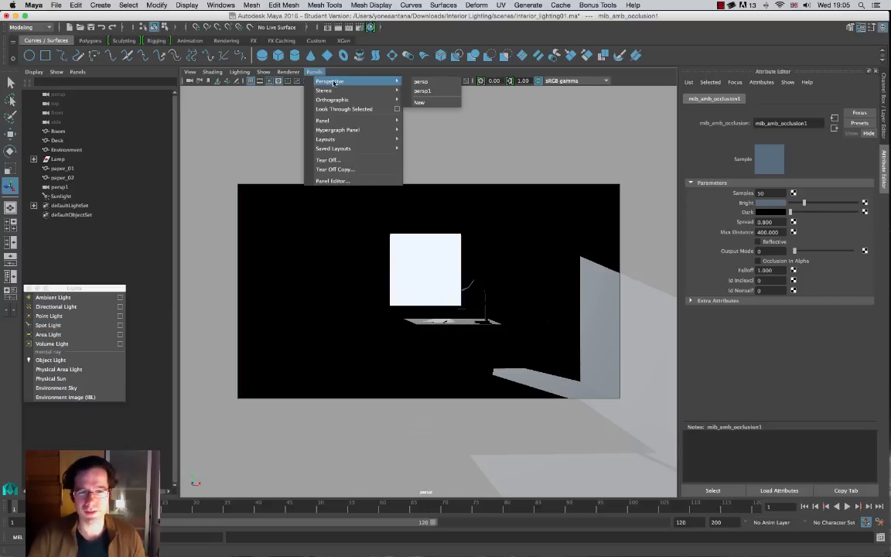
{"action": "left_click", "coordinate": [430, 91]}
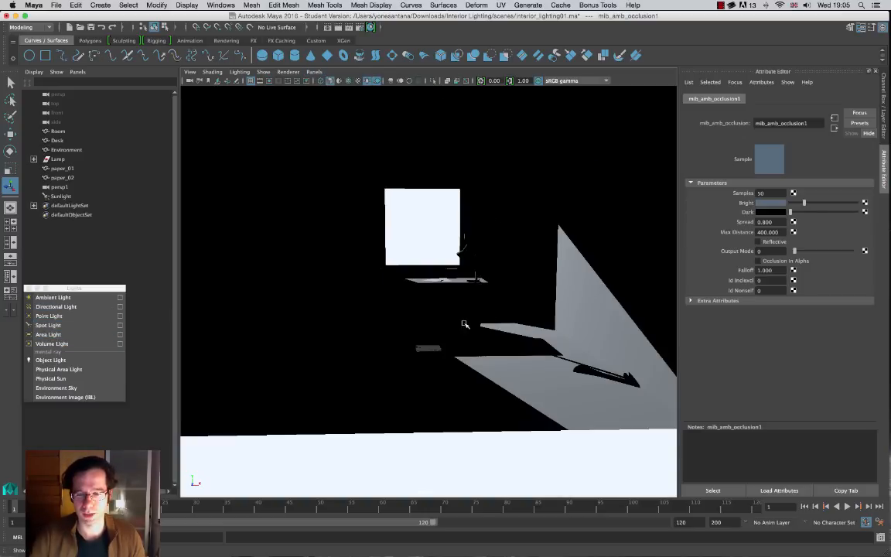
{"action": "left_click_drag", "start_coordinate": [464, 323], "coordinate": [493, 299], "text": "alt"}
{"action": "left_click", "coordinate": [376, 81]}
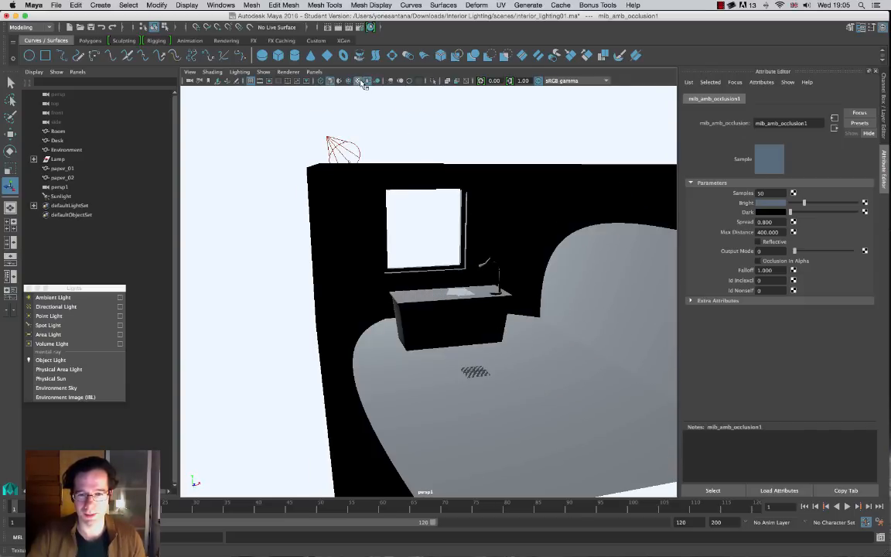
{"action": "left_click", "coordinate": [366, 82]}
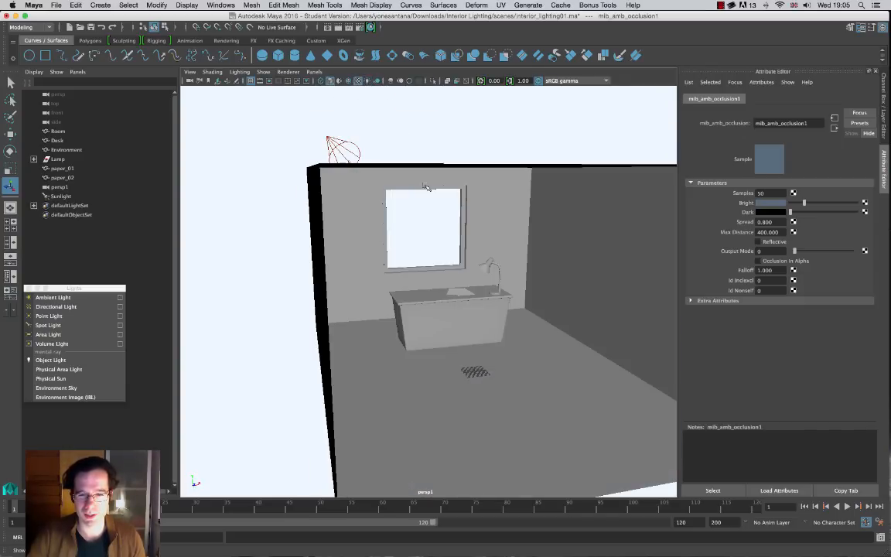
{"action": "left_click_drag", "start_coordinate": [532, 365], "coordinate": [567, 337], "text": "alt"}
{"action": "middle_click_drag", "start_coordinate": [567, 336], "coordinate": [491, 313], "text": "alt"}
{"action": "right_click_drag", "start_coordinate": [491, 313], "coordinate": [511, 336], "text": "alt"}
{"action": "middle_click_drag", "start_coordinate": [495, 330], "coordinate": [483, 336], "text": "alt"}
{"action": "left_click_drag", "start_coordinate": [484, 363], "coordinate": [486, 362], "text": "alt"}
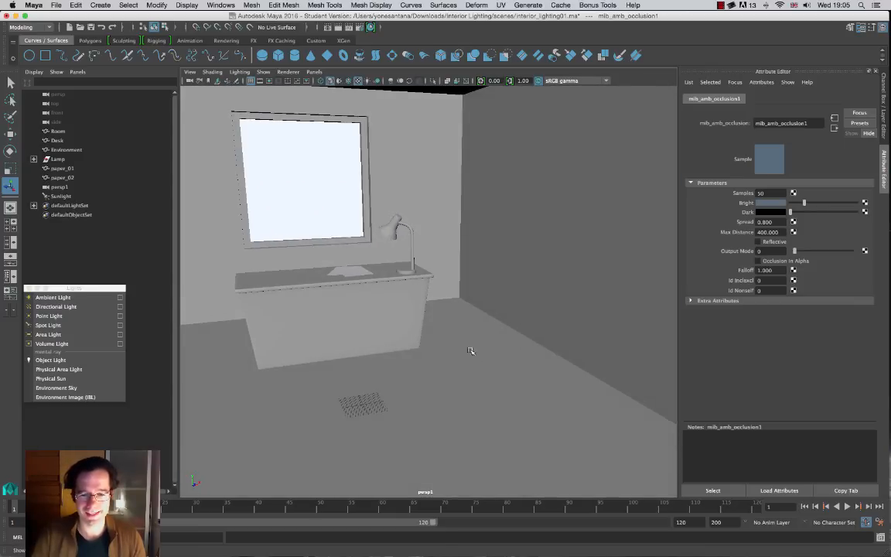
Step: Create an area light and raise it about 21.9 units above the room's floor grid
{"action": "left_click", "coordinate": [49, 335]}
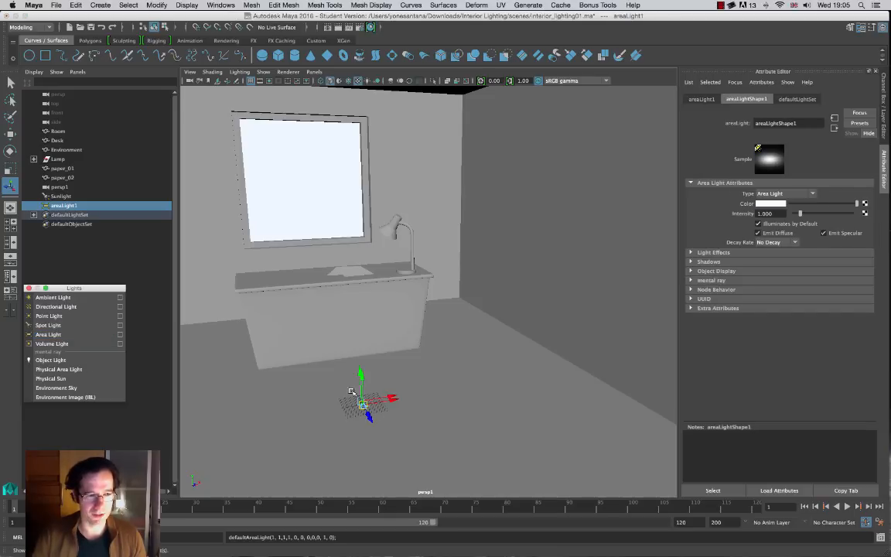
{"action": "left_click", "coordinate": [10, 192]}
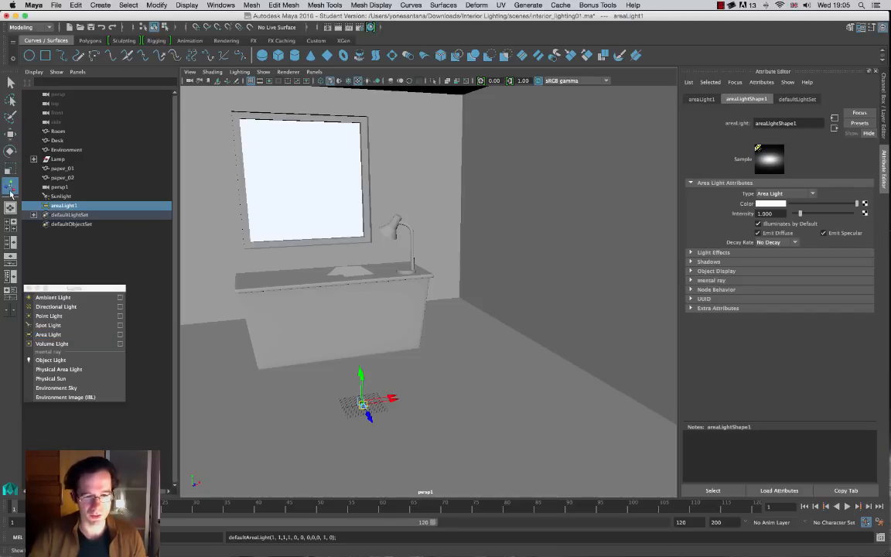
{"action": "double_click", "coordinate": [10, 191]}
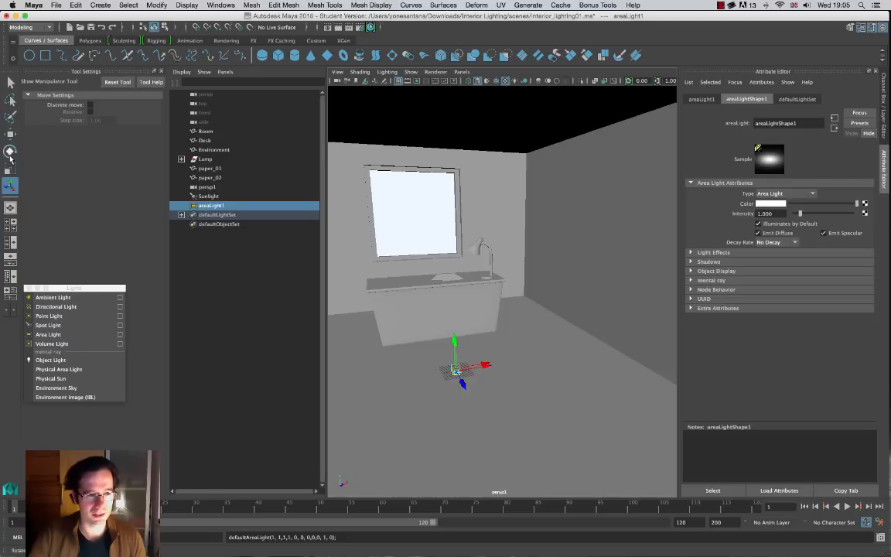
{"action": "left_click", "coordinate": [10, 133]}
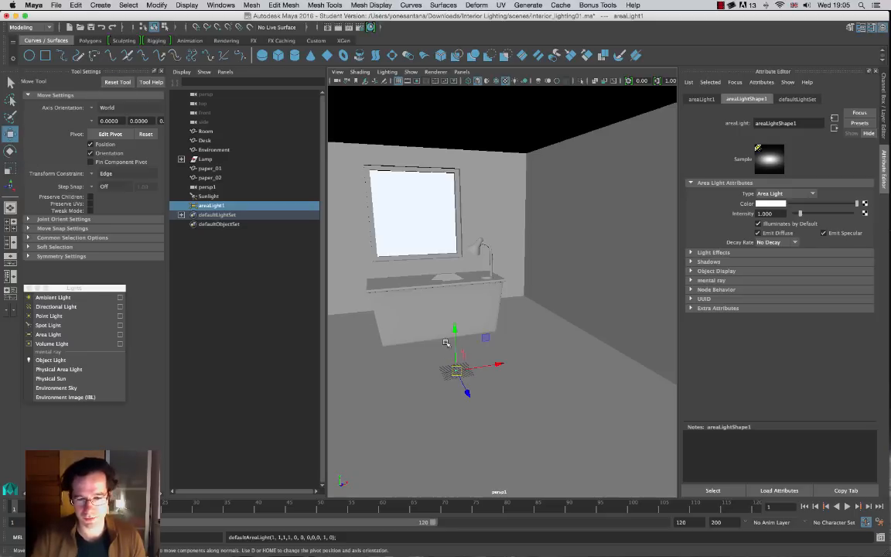
{"action": "left_click", "coordinate": [161, 70]}
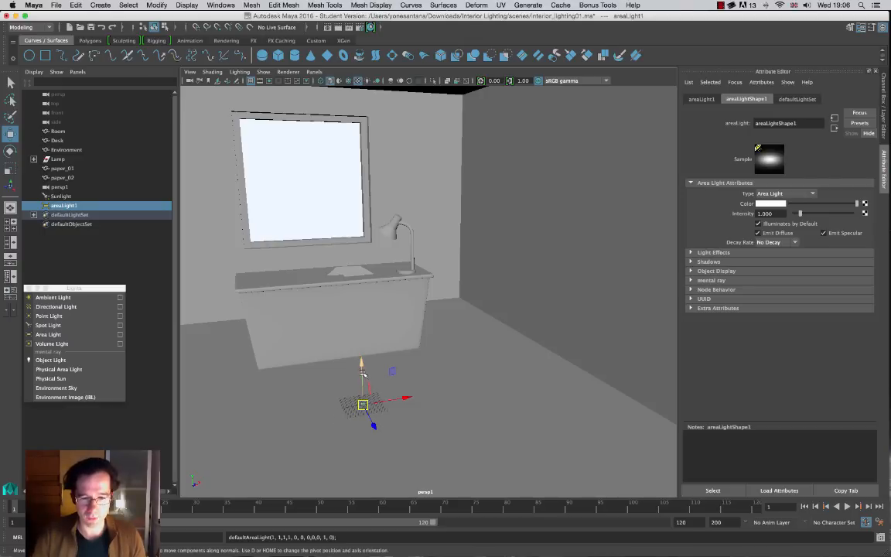
{"action": "left_click_drag", "start_coordinate": [362, 374], "coordinate": [361, 338]}
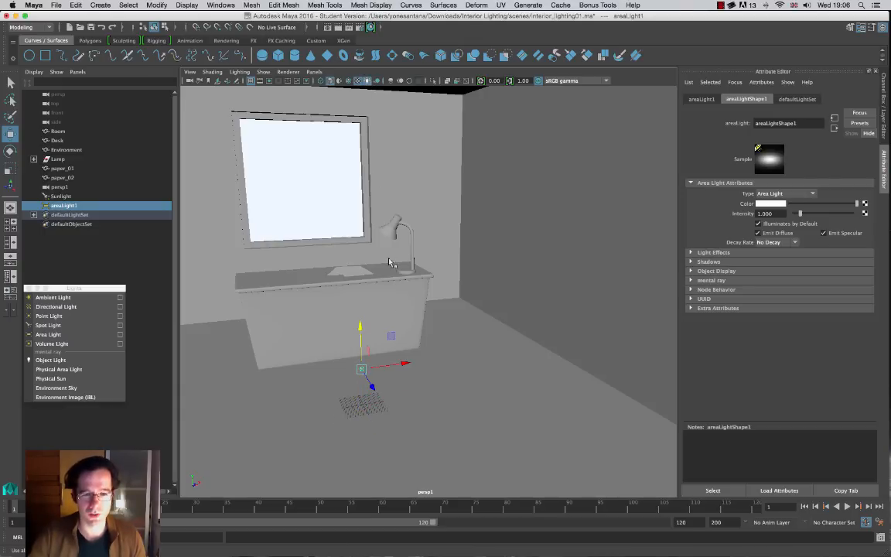
Step: Scale the area light uniformly to about 34.7, with scene lighting and shadows displayed in the viewport
{"action": "key", "text": "7"}
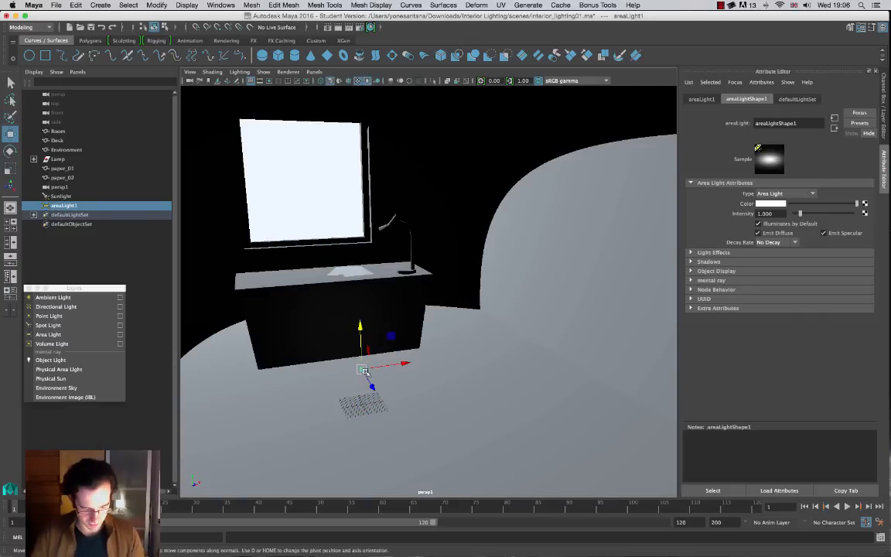
{"action": "key", "text": "r"}
{"action": "left_click_drag", "start_coordinate": [362, 371], "coordinate": [464, 404]}
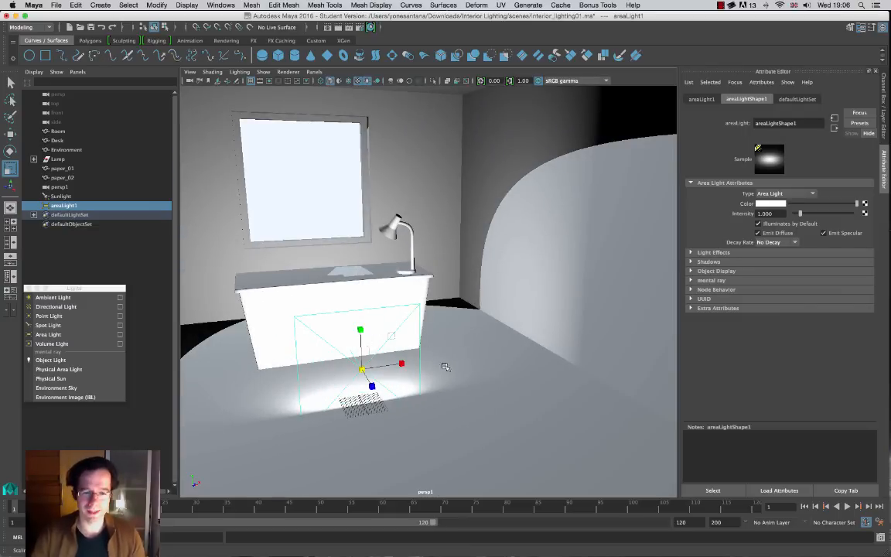
{"action": "left_click", "coordinate": [376, 80]}
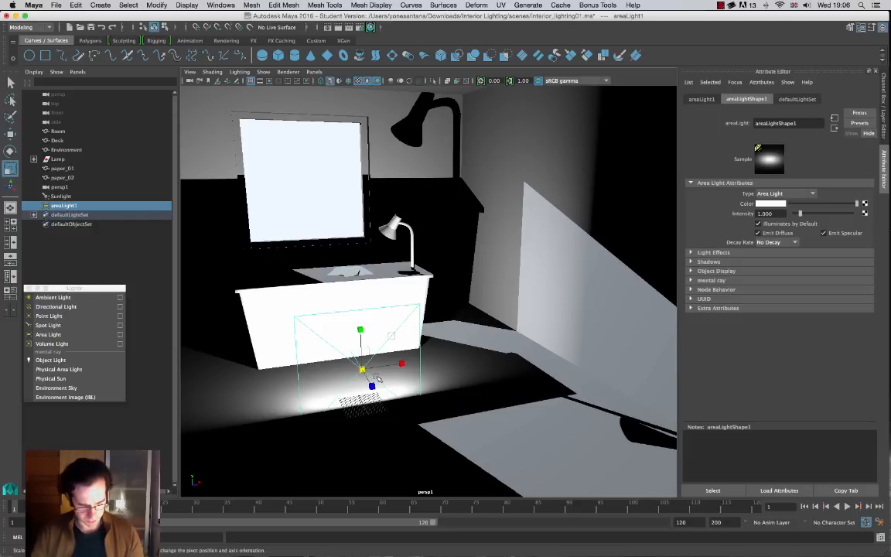
Step: Try rotating the area light 90 degrees around Y, and undo the rotation
{"action": "key", "text": "e"}
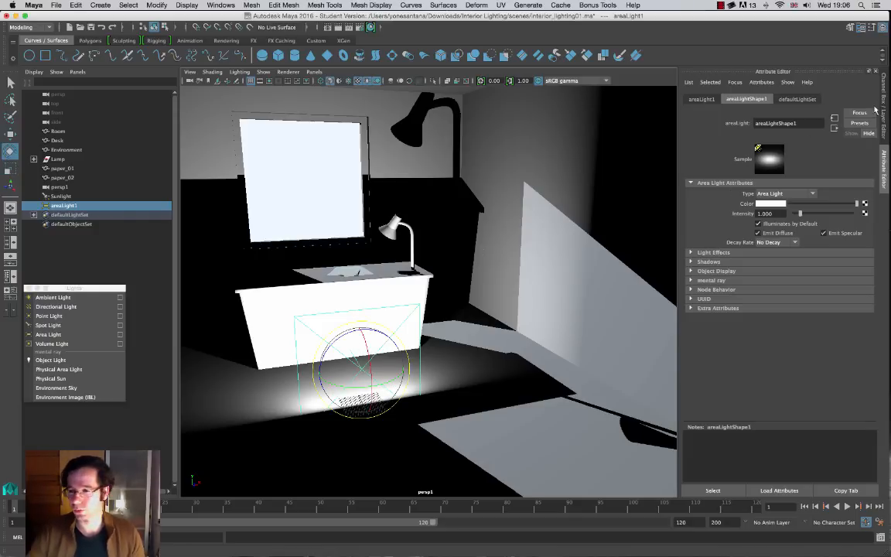
{"action": "key", "text": "ctrl+a"}
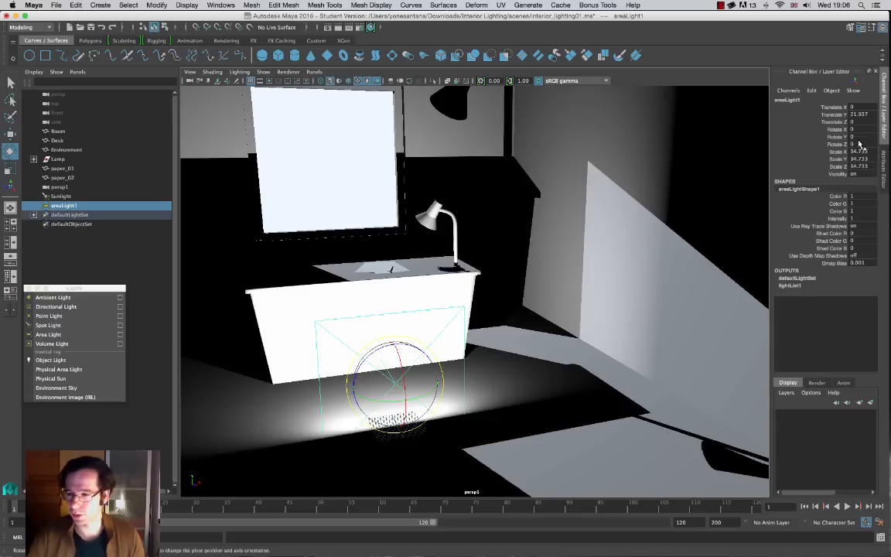
{"action": "double_click", "coordinate": [861, 137]}
{"action": "type", "text": "9"}
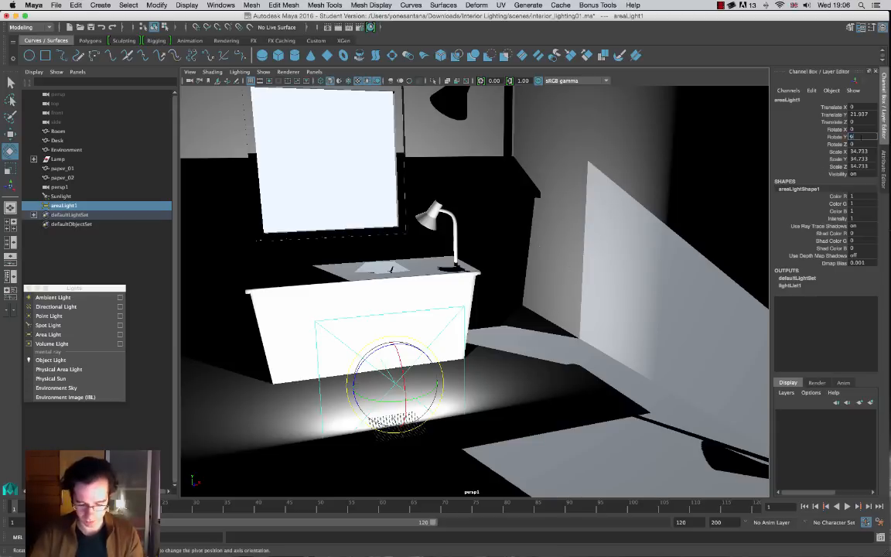
{"action": "type", "text": "0"}
{"action": "key", "text": "Return"}
{"action": "key", "text": "ctrl+z"}
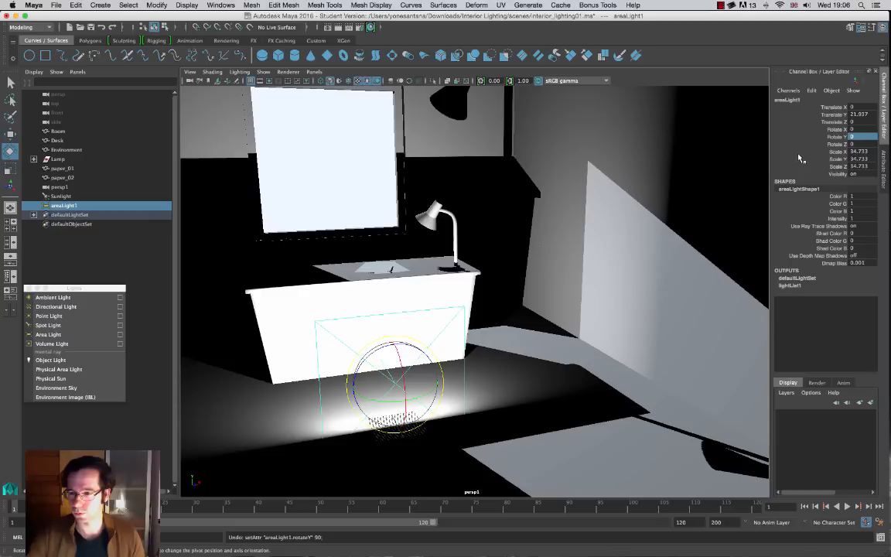
Step: Set the area light's Rotate X to 90 so it faces upward
{"action": "left_click", "coordinate": [858, 122]}
{"action": "key", "text": "Return"}
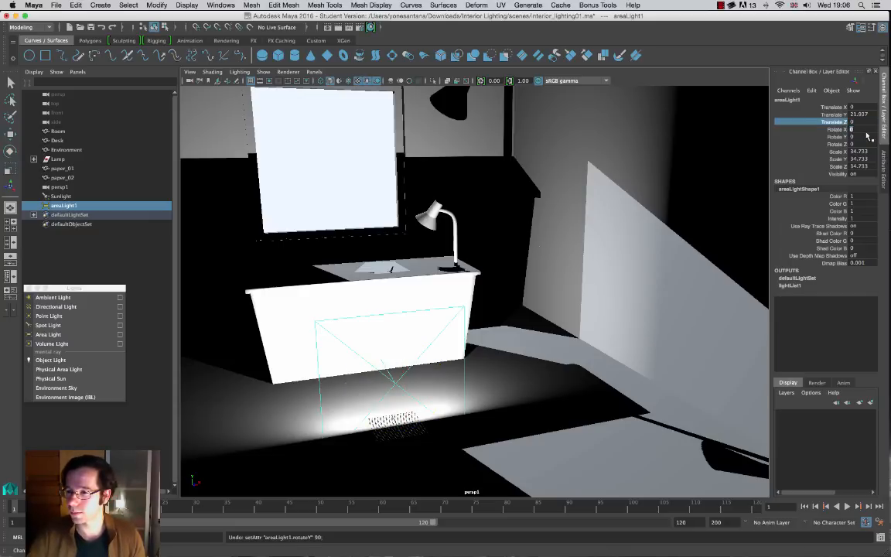
{"action": "type", "text": "90"}
{"action": "key", "text": "Return"}
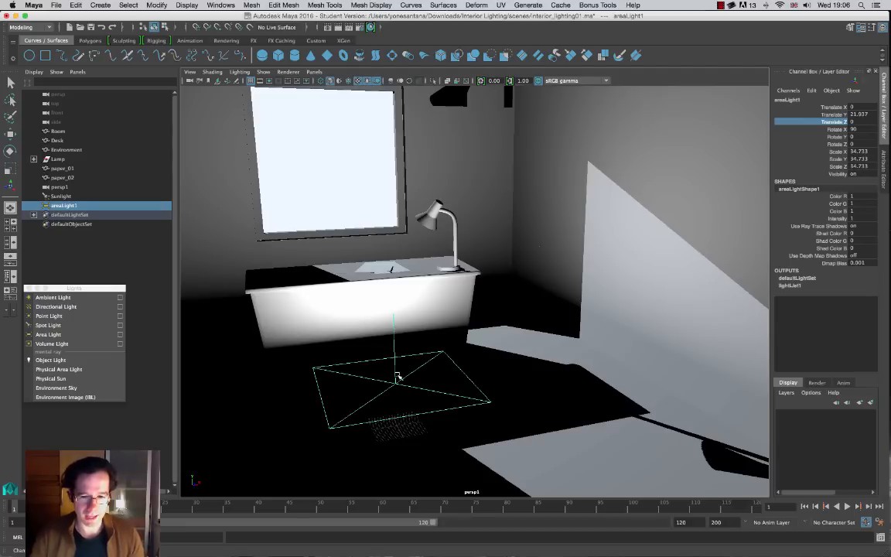
Step: Move the area light just above the sunlit floor patch beside the desk, at about X 100.8, Y 2.7, Z -89.5
{"action": "key", "text": "w"}
{"action": "left_click_drag", "start_coordinate": [425, 377], "coordinate": [538, 315]}
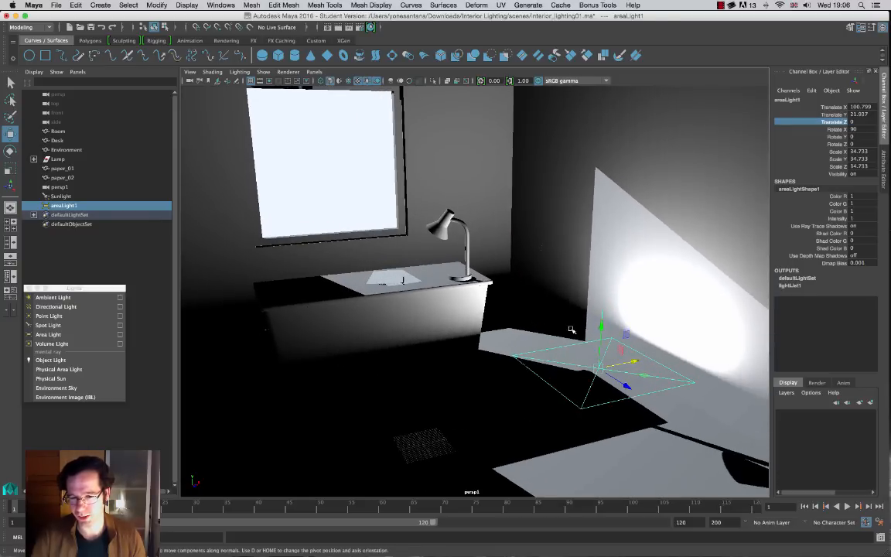
{"action": "key", "text": "r"}
{"action": "key", "text": "e"}
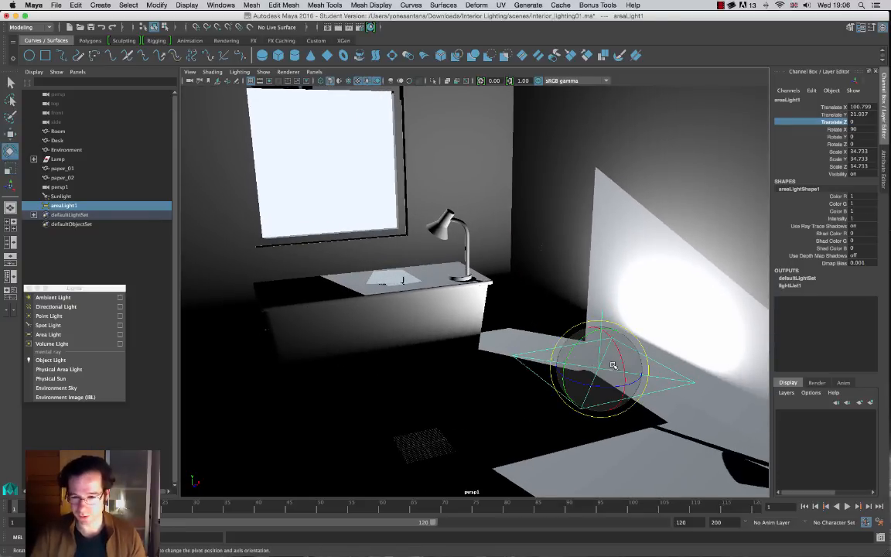
{"action": "left_click_drag", "start_coordinate": [576, 340], "coordinate": [529, 290]}
{"action": "key", "text": "ctrl+z"}
{"action": "key", "text": "w"}
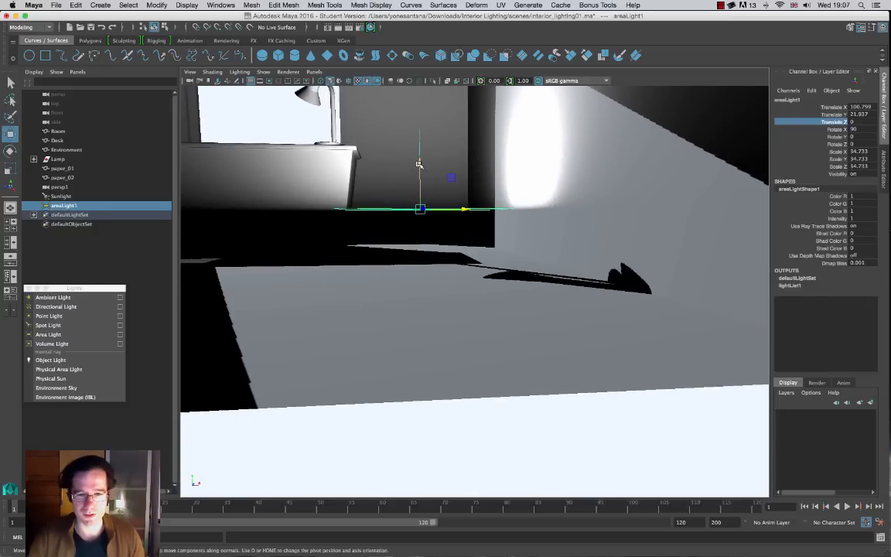
{"action": "left_click_drag", "start_coordinate": [415, 161], "coordinate": [449, 283]}
{"action": "left_click_drag", "start_coordinate": [646, 390], "coordinate": [566, 324]}
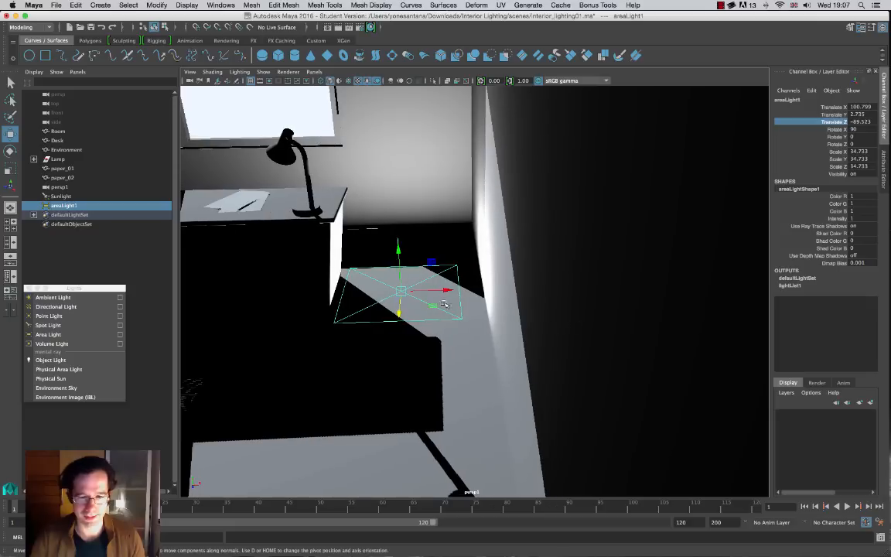
Step: Scale the area light to about 21.6 in X and 51 in Y to match the sunlit floor patch
{"action": "key", "text": "r"}
{"action": "mouse_move", "coordinate": [427, 289]}
{"action": "left_mouse_down"}
{"action": "mouse_move", "coordinate": [438, 290]}
{"action": "mouse_move", "coordinate": [424, 292]}
{"action": "left_mouse_up"}
{"action": "left_click_drag", "start_coordinate": [424, 350], "coordinate": [456, 342], "text": "alt"}
{"action": "left_click_drag", "start_coordinate": [455, 381], "coordinate": [433, 376], "text": "alt"}
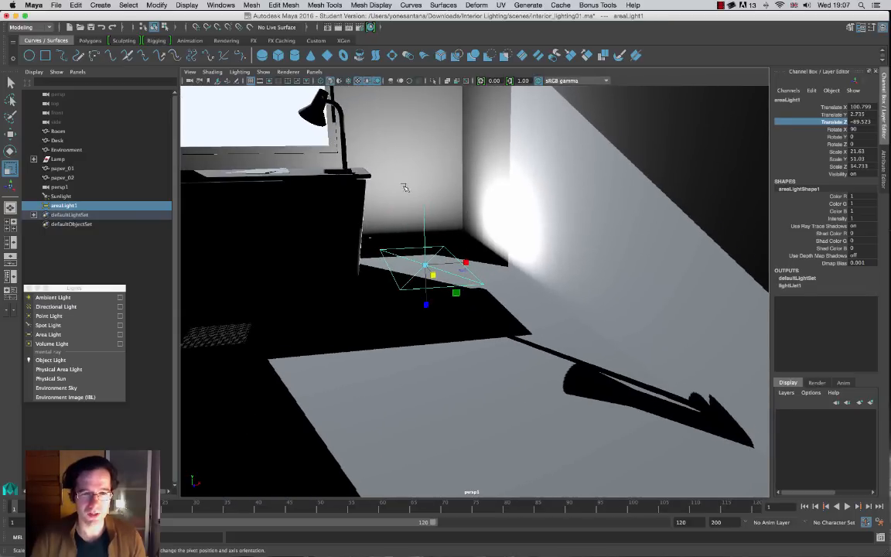
Step: Return to the persp camera and shift the area light toward the sunlit side wall, to about X 105.6
{"action": "left_click", "coordinate": [314, 72]}
{"action": "mouse_move", "coordinate": [348, 81]}
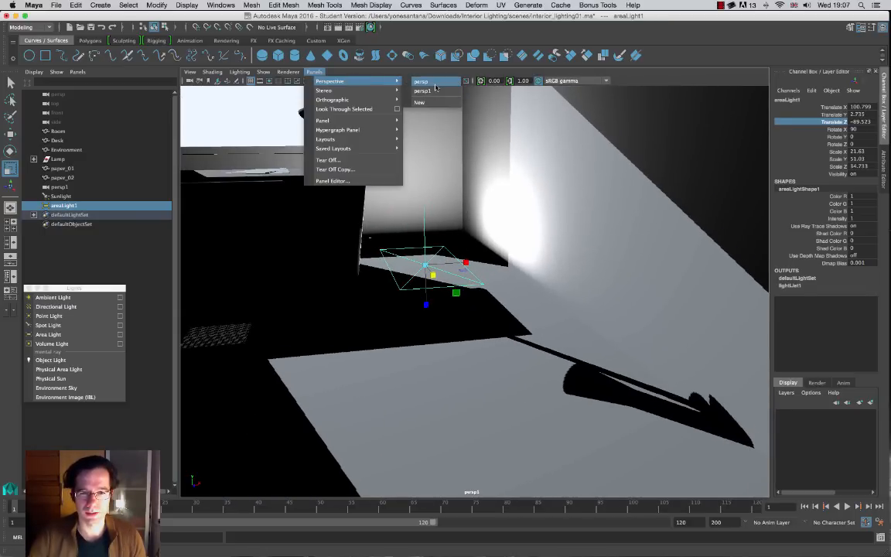
{"action": "left_click", "coordinate": [435, 84]}
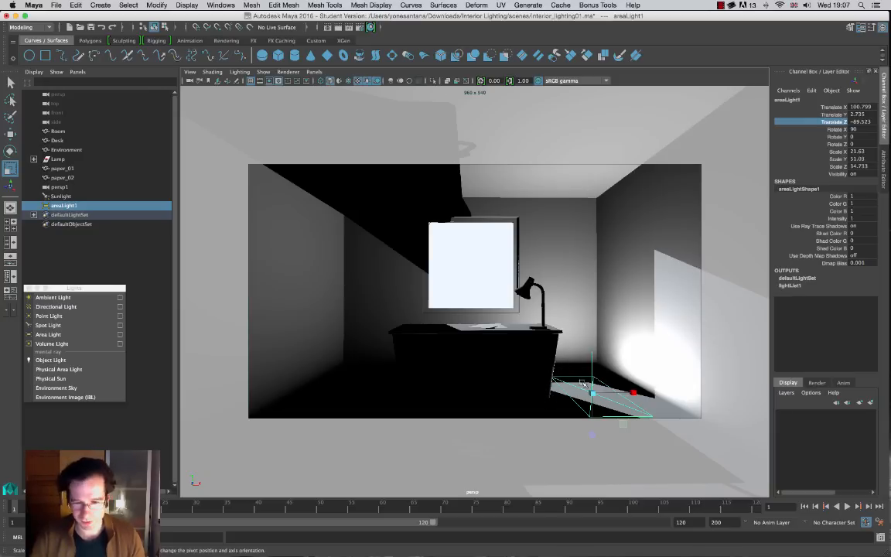
{"action": "key", "text": "w"}
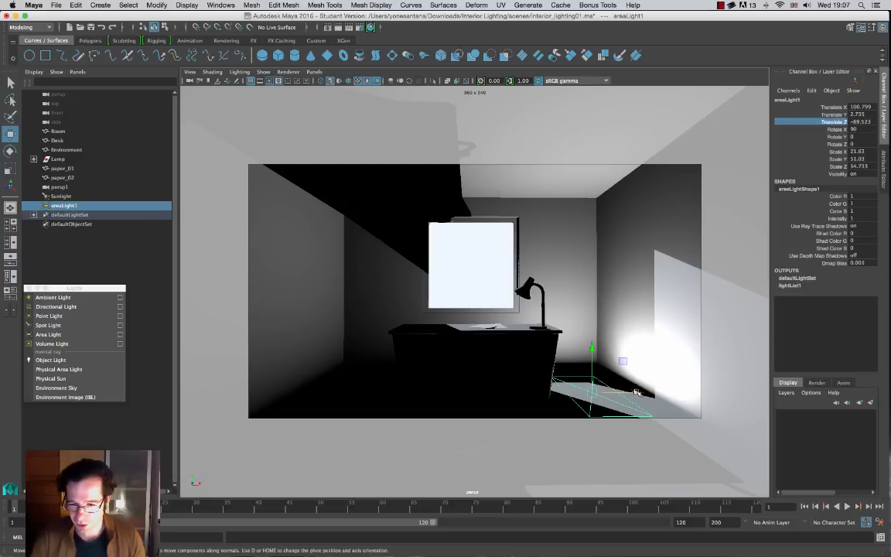
{"action": "left_click_drag", "start_coordinate": [629, 393], "coordinate": [641, 392]}
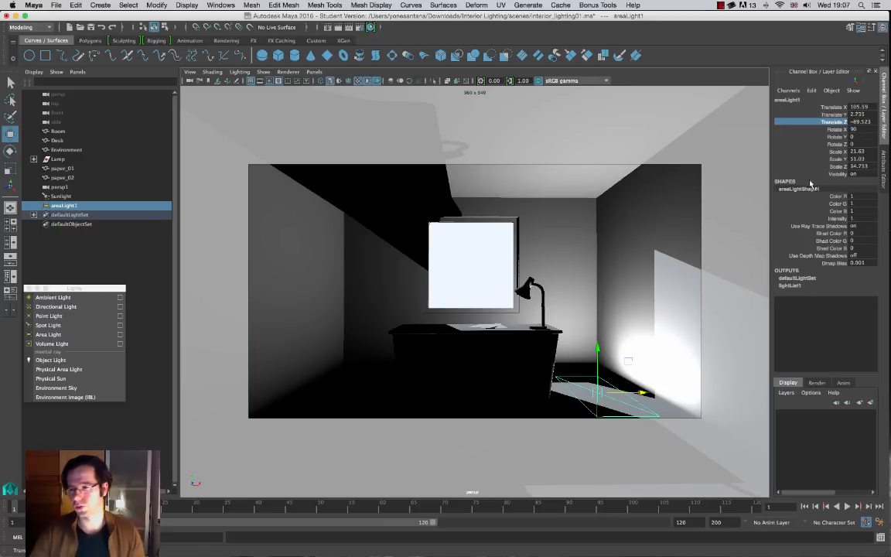
Step: Set the area light's Intensity to 0.1
{"action": "left_click", "coordinate": [883, 166]}
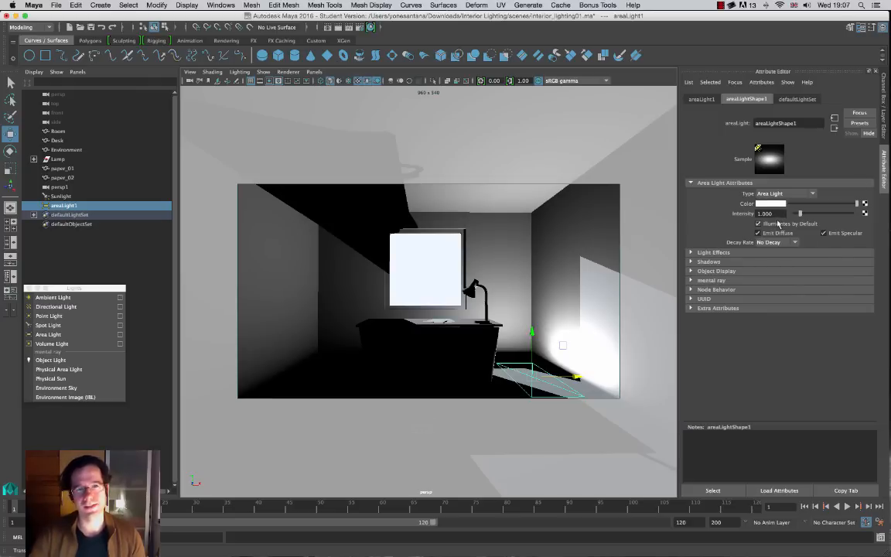
{"action": "left_click_drag", "start_coordinate": [775, 214], "coordinate": [671, 248]}
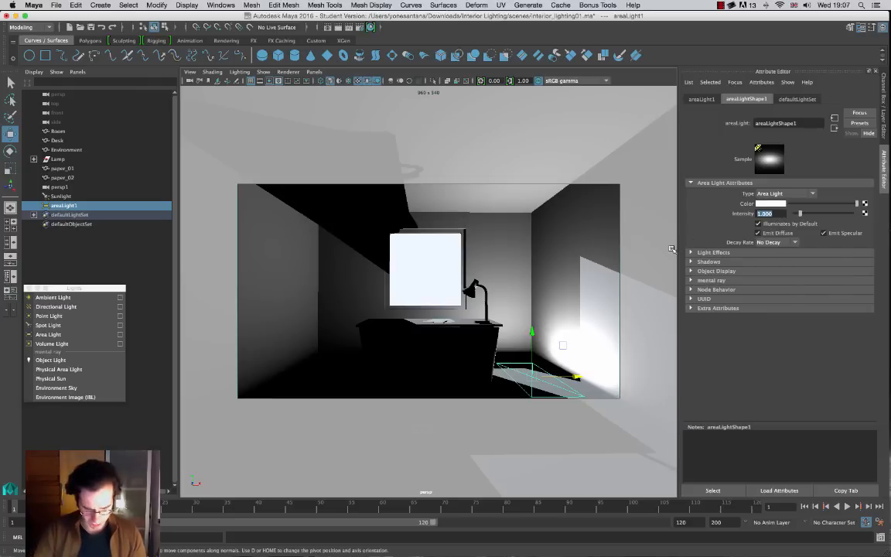
{"action": "type", "text": ".1"}
{"action": "key", "text": "Return"}
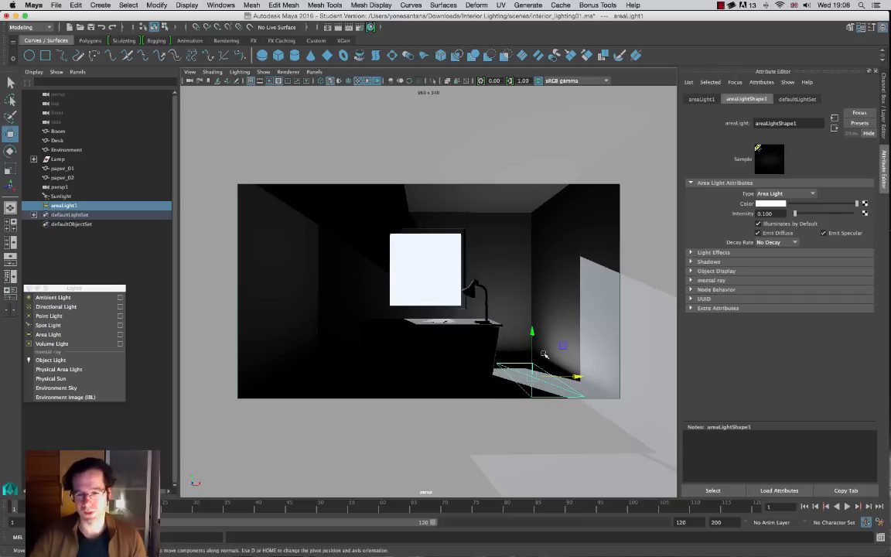
Step: Tint the area light's colour a very pale blue, with hue about 212.4, saturation about 0.173 and value 1
{"action": "left_click", "coordinate": [779, 205]}
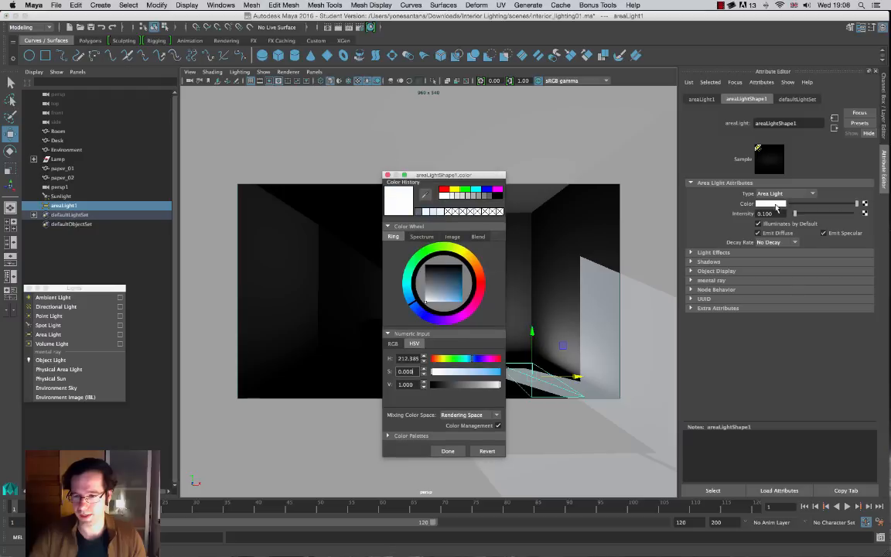
{"action": "left_click", "coordinate": [433, 305]}
{"action": "left_click_drag", "start_coordinate": [433, 305], "coordinate": [433, 305]}
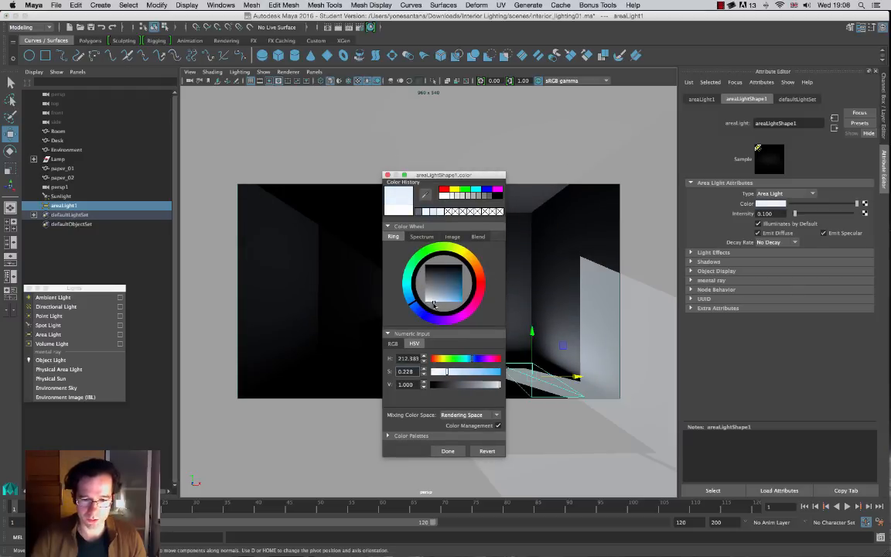
{"action": "left_click", "coordinate": [451, 452]}
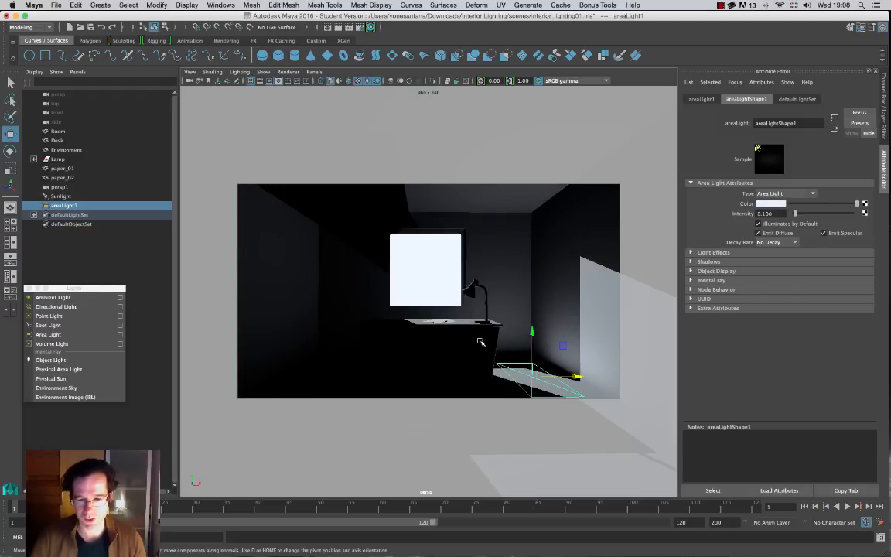
{"action": "left_click", "coordinate": [777, 205]}
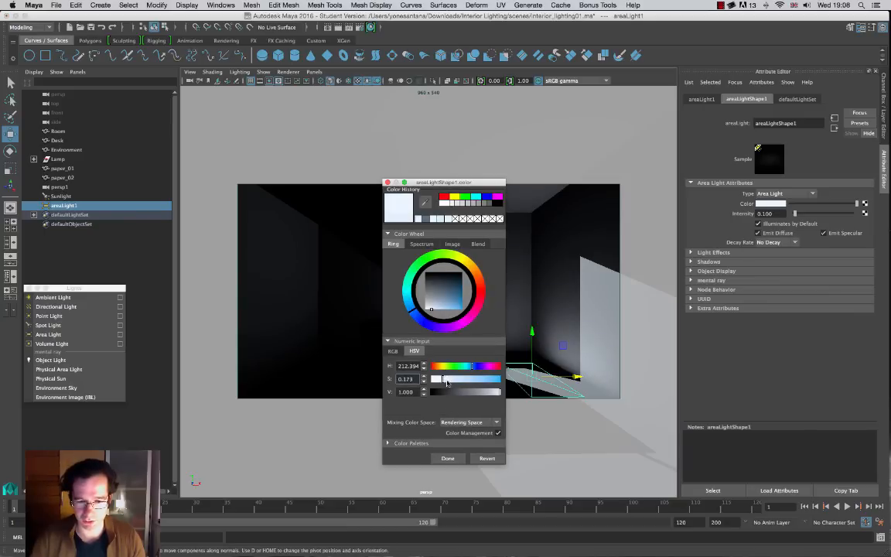
{"action": "left_click", "coordinate": [447, 458]}
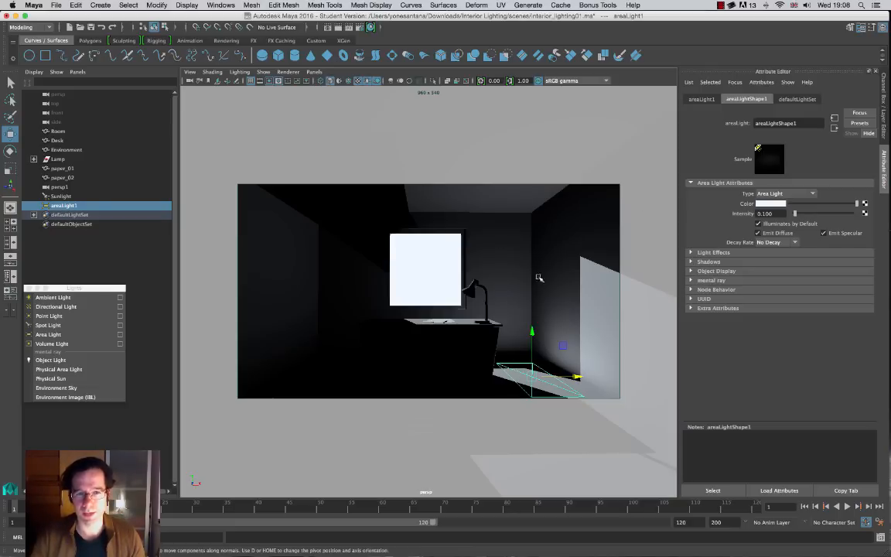
Step: Render the room in mental ray, keep the image for comparison, and close the Render View
{"action": "left_click", "coordinate": [339, 28]}
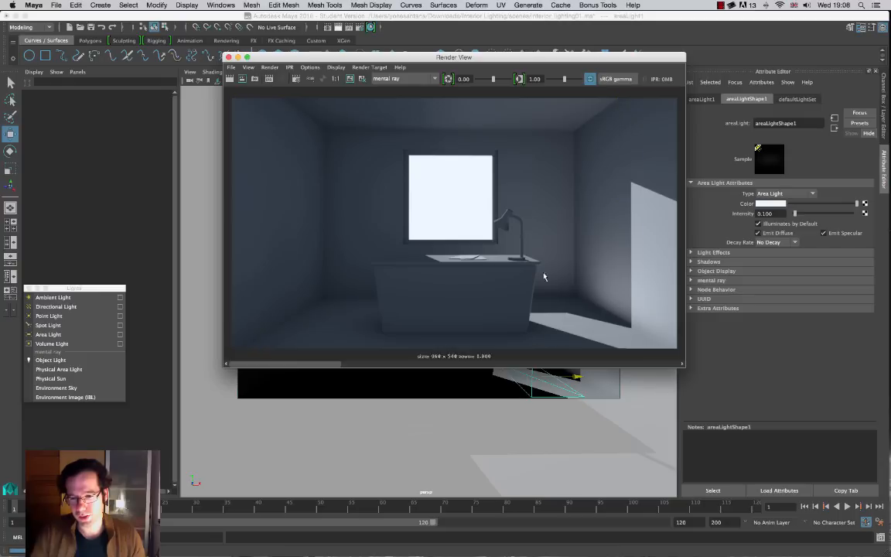
{"action": "left_click", "coordinate": [349, 79]}
{"action": "left_click", "coordinate": [228, 58]}
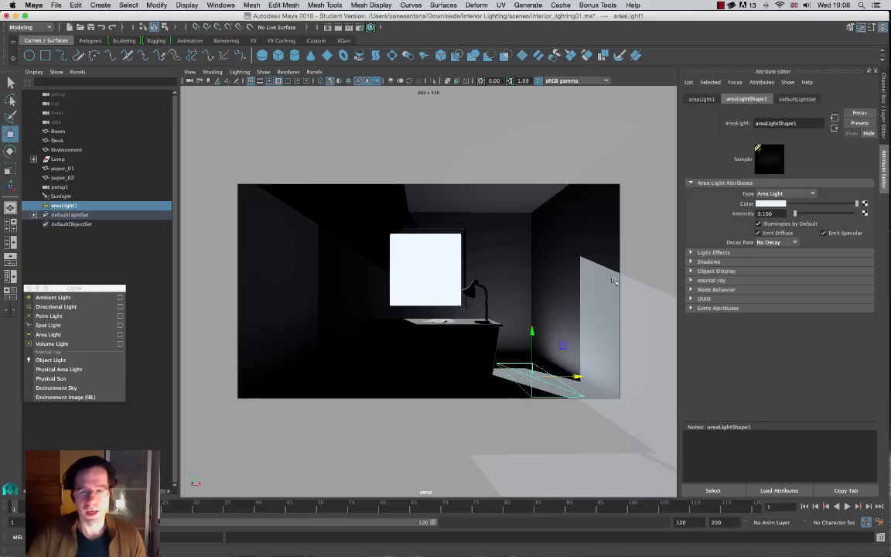
Step: Enable depth map shadows on the area light with a Filter Size of 8, and turn off Emit Specular
{"action": "left_click", "coordinate": [697, 262]}
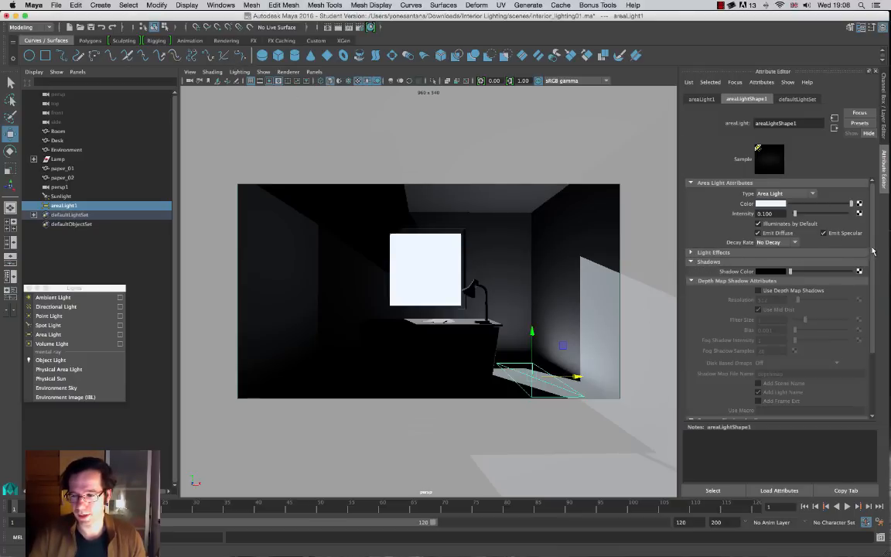
{"action": "left_click_drag", "start_coordinate": [872, 251], "coordinate": [868, 316]}
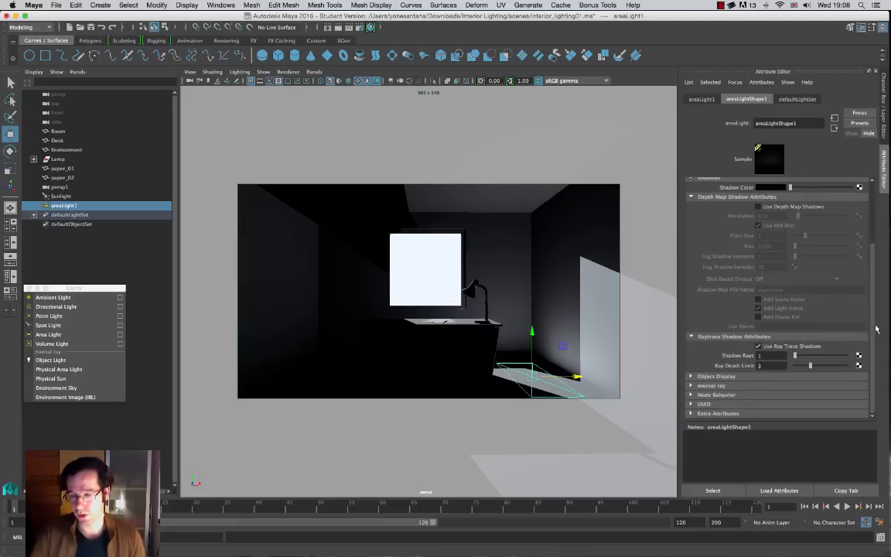
{"action": "scroll", "coordinate": [843, 309], "scroll_direction": "up", "scroll_amount": 5}
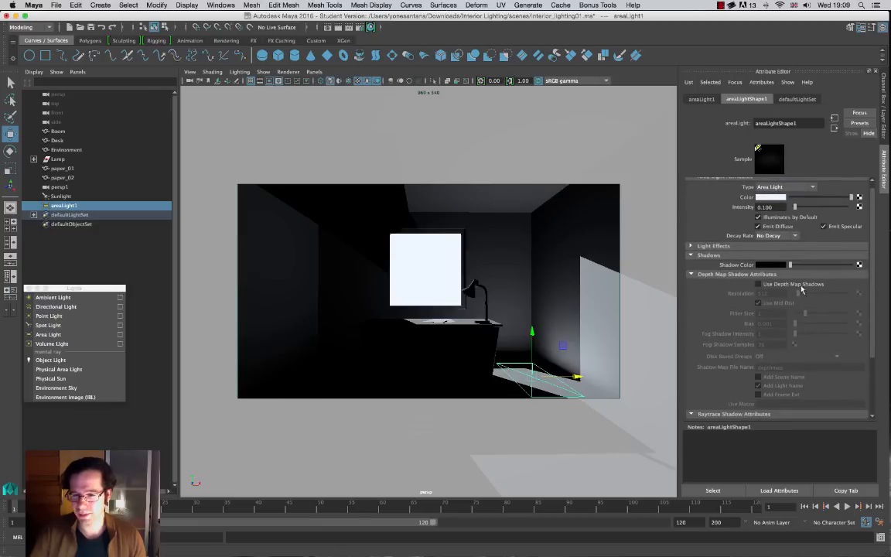
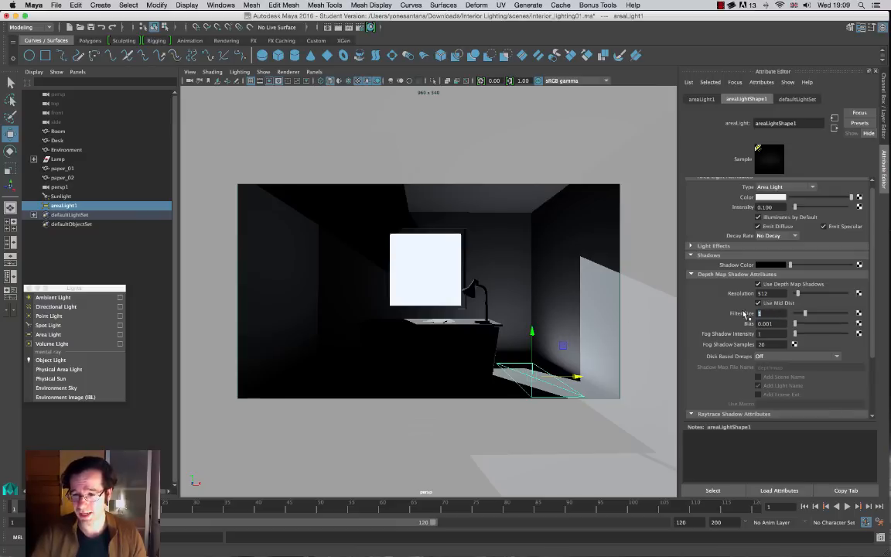
{"action": "type", "text": "8"}
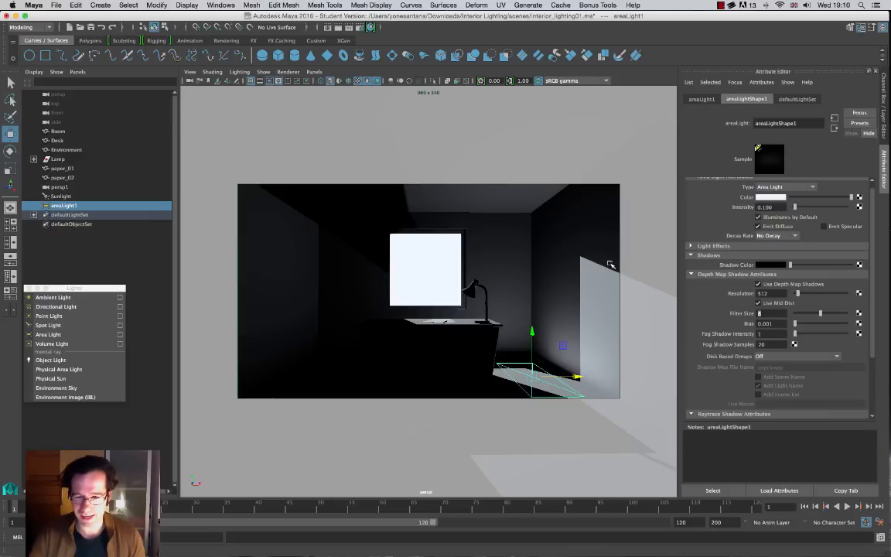
Step: Show the scene through the persp1 camera, framed on the area light beside the desk
{"action": "left_click", "coordinate": [314, 71]}
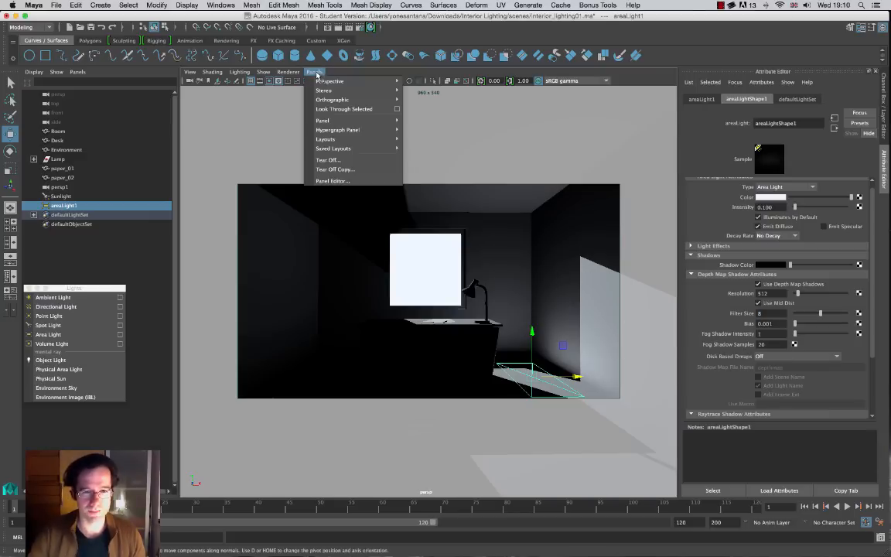
{"action": "mouse_move", "coordinate": [381, 85]}
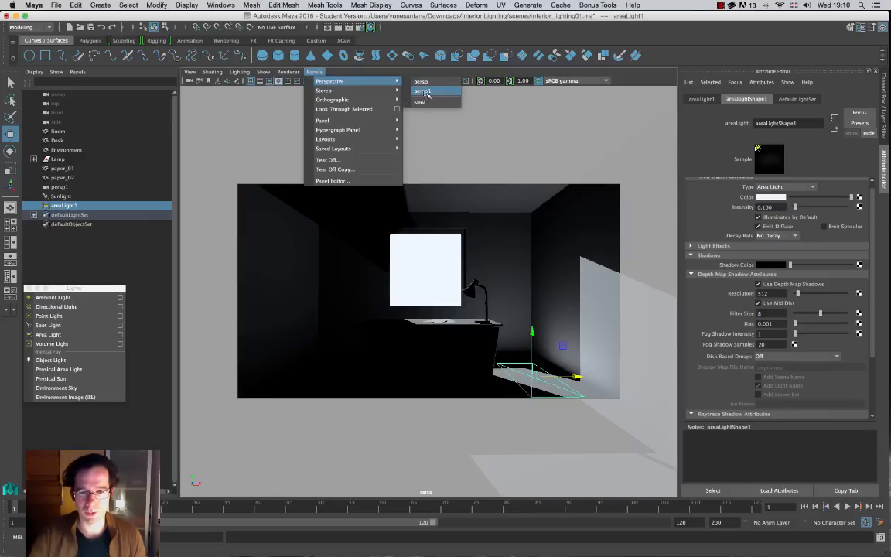
{"action": "left_click", "coordinate": [422, 90]}
{"action": "left_click_drag", "start_coordinate": [496, 315], "coordinate": [424, 313], "text": "alt"}
Step: Rename the areaLight1 light as areabounce01
{"action": "key", "text": "ctrl+d"}
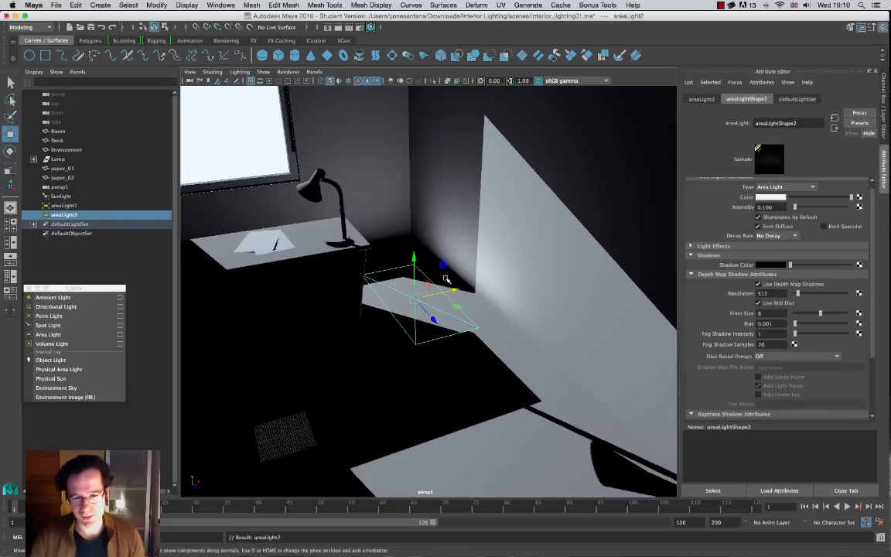
{"action": "key", "text": "ctrl+z"}
{"action": "double_click", "coordinate": [66, 205]}
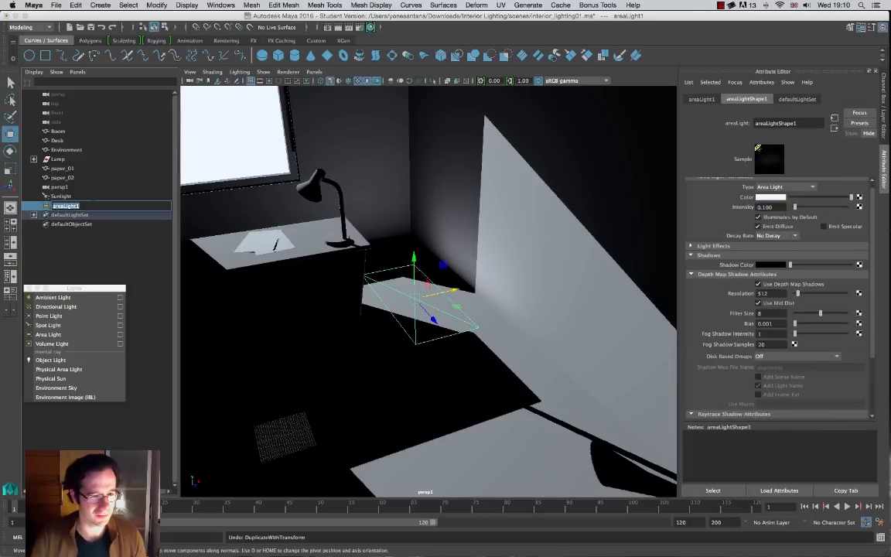
{"action": "type", "text": "areabounce0"}
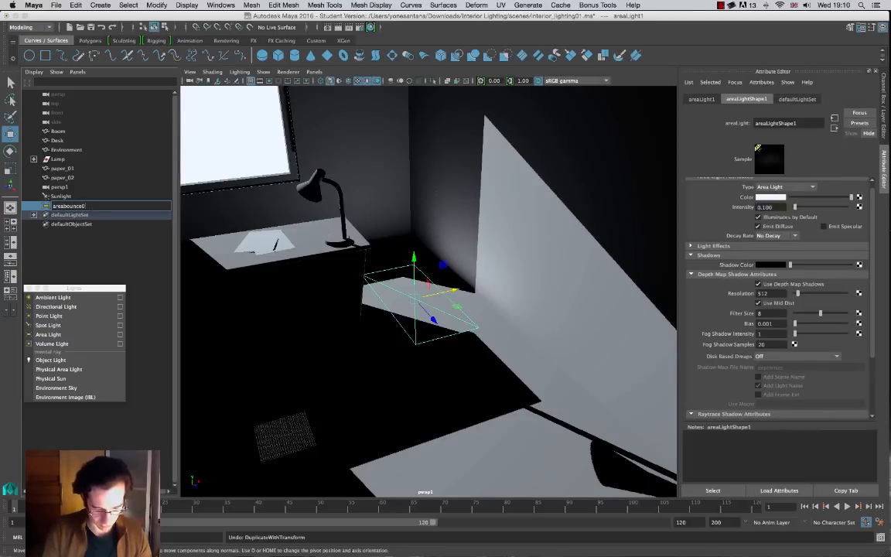
{"action": "type", "text": "1"}
{"action": "key", "text": "Return"}
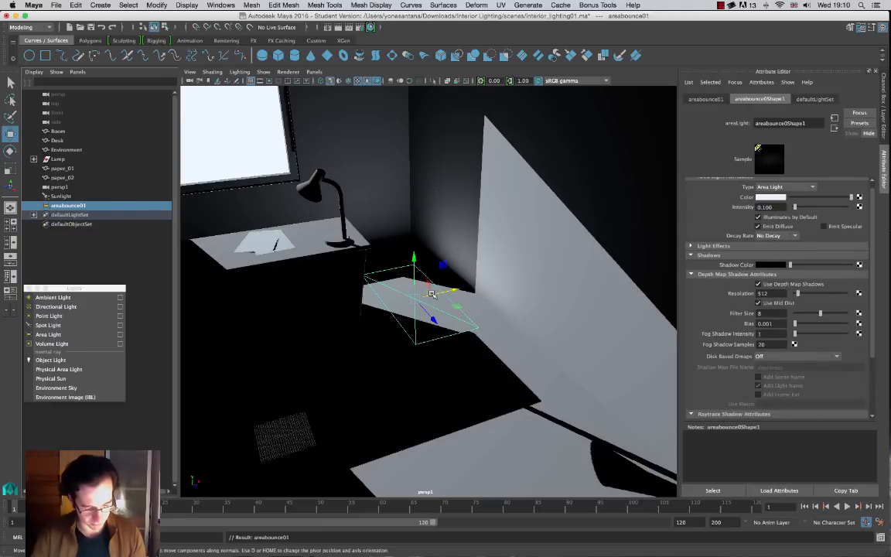
Step: Duplicate the areabounce01 light and set the copy's Rotate Z to 90 so it stands upright
{"action": "key", "text": "ctrl+d"}
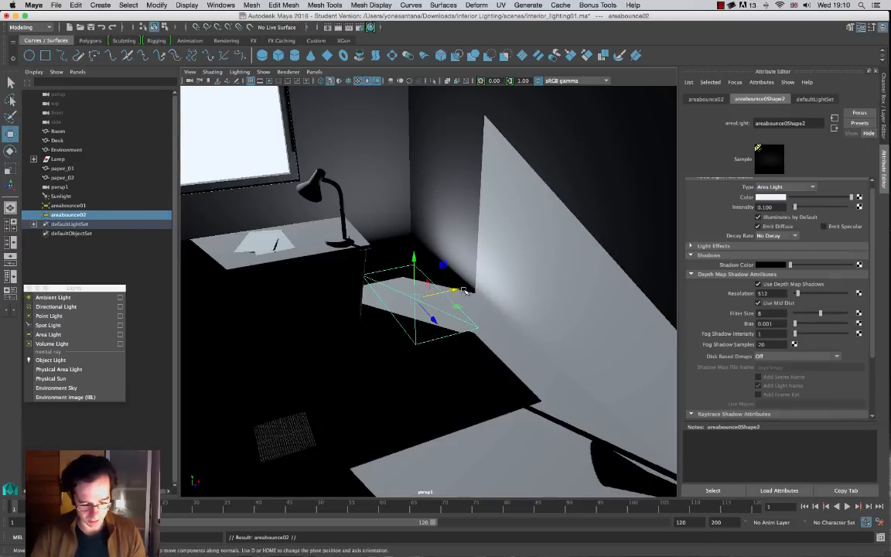
{"action": "key", "text": "r"}
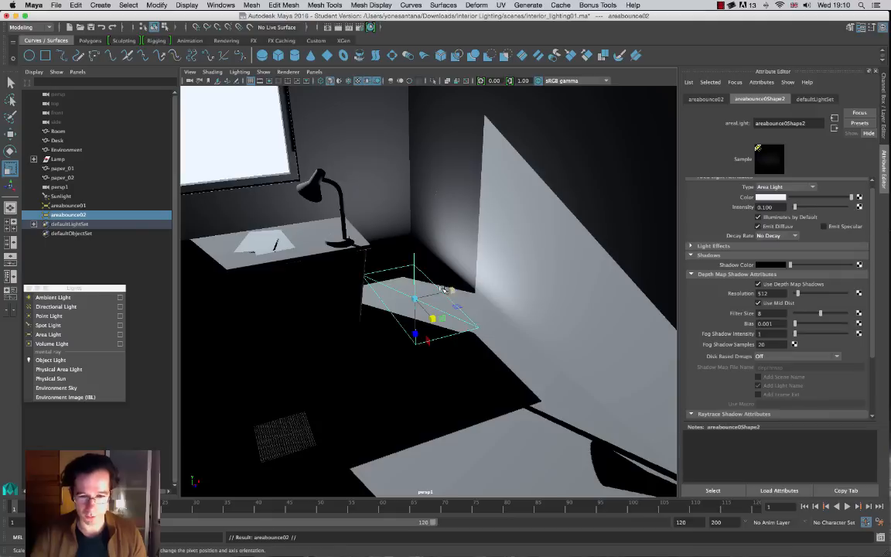
{"action": "key", "text": "e"}
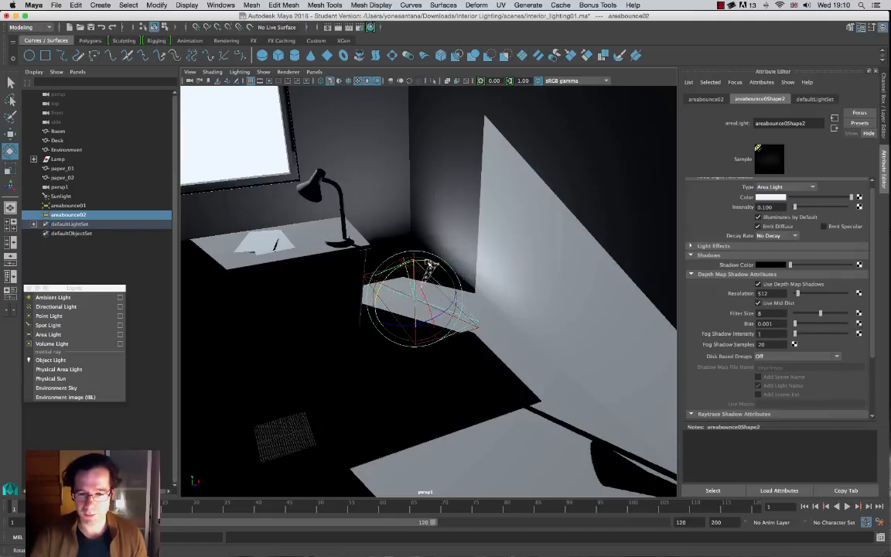
{"action": "key", "text": "ctrl+z"}
{"action": "left_click", "coordinate": [886, 113]}
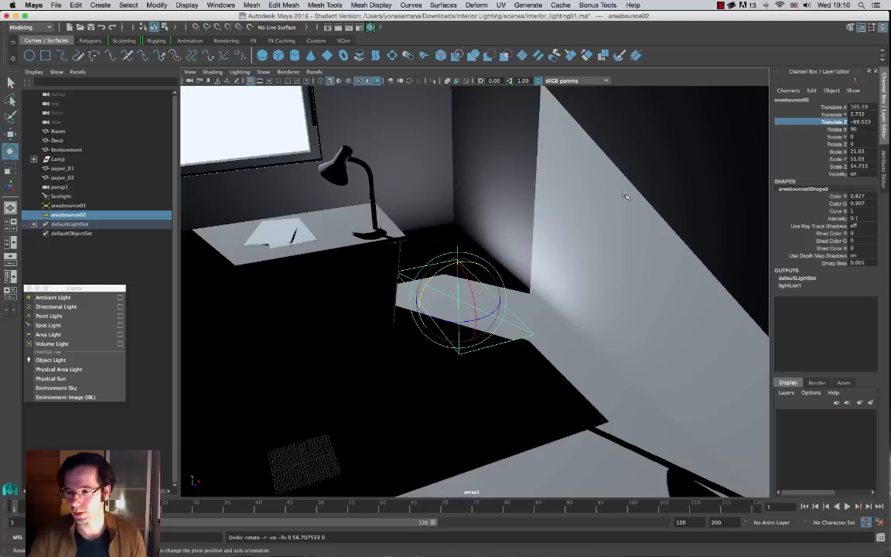
{"action": "left_click", "coordinate": [866, 144]}
{"action": "type", "text": "90"}
{"action": "key", "text": "Return"}
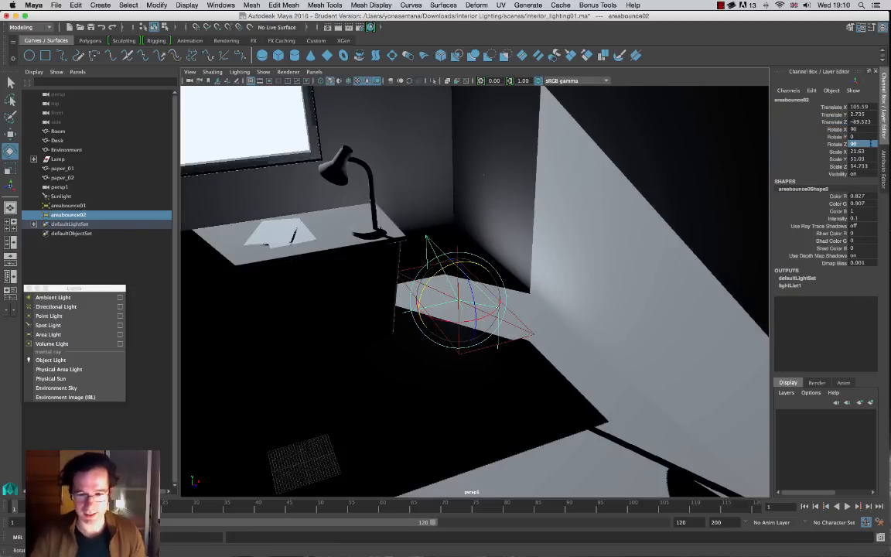
Step: Fit areabounce02 over the sunlit wall patch at about X 144.8, Y 55.2, Z -42.1, with Scale X about 52.1 and Scale Y about 31.3
{"action": "key", "text": "w"}
{"action": "mouse_move", "coordinate": [484, 288]}
{"action": "left_mouse_down"}
{"action": "mouse_move", "coordinate": [551, 285]}
{"action": "mouse_move", "coordinate": [542, 299]}
{"action": "mouse_move", "coordinate": [588, 319]}
{"action": "mouse_move", "coordinate": [585, 205]}
{"action": "mouse_move", "coordinate": [614, 273]}
{"action": "mouse_move", "coordinate": [635, 223]}
{"action": "mouse_move", "coordinate": [613, 224]}
{"action": "left_mouse_up"}
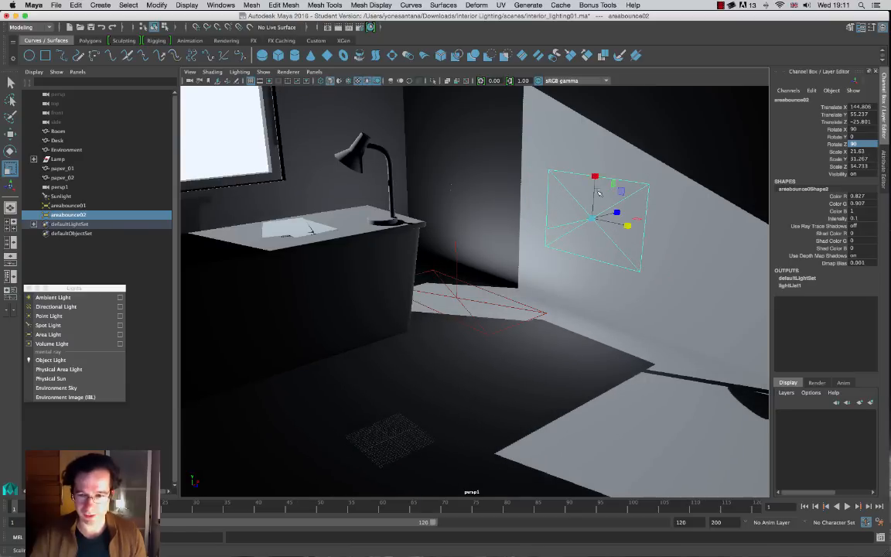
{"action": "left_click_drag", "start_coordinate": [592, 173], "coordinate": [530, 102]}
{"action": "key", "text": "w"}
{"action": "left_click_drag", "start_coordinate": [630, 226], "coordinate": [499, 282]}
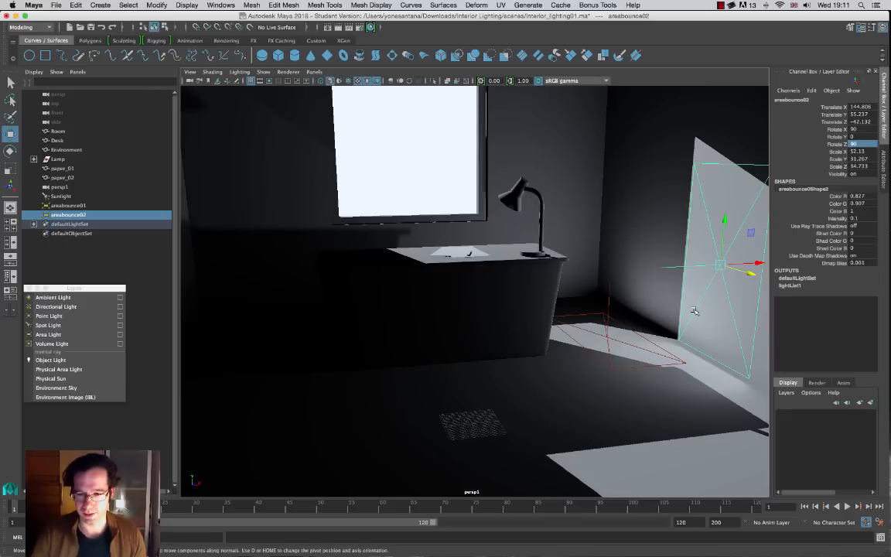
Step: Duplicate the areabounce01 floor light and move the copy up to the desk, to about X 33.6 and Y 58.6
{"action": "left_click_drag", "start_coordinate": [645, 263], "coordinate": [709, 207], "text": "alt"}
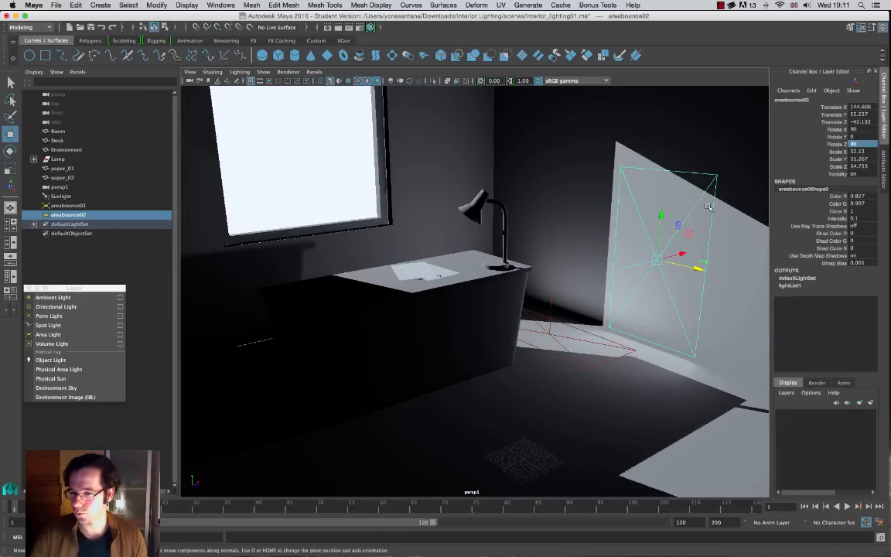
{"action": "left_click_drag", "start_coordinate": [624, 331], "coordinate": [487, 250], "text": "alt"}
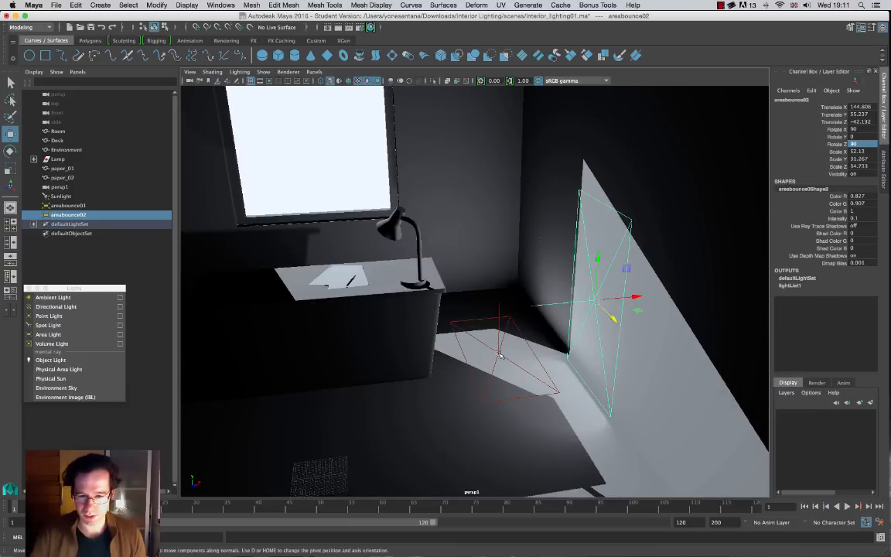
{"action": "left_click", "coordinate": [522, 360]}
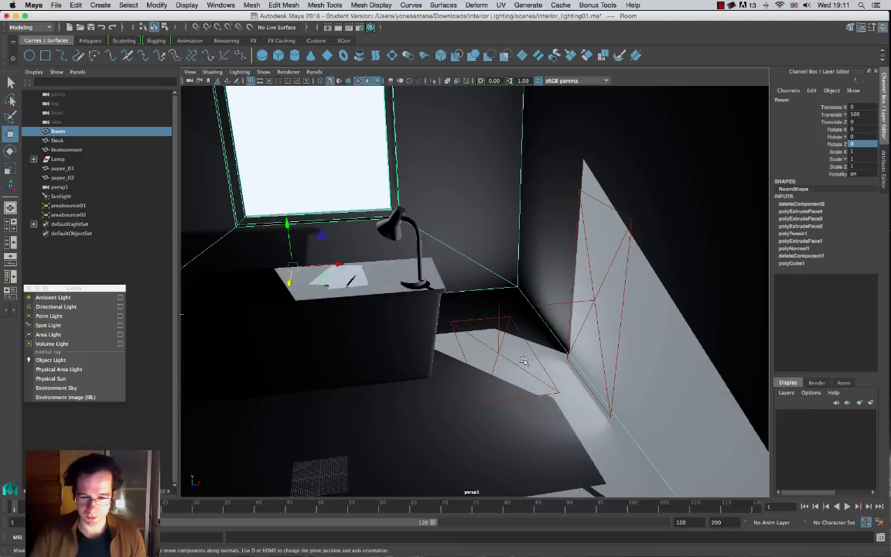
{"action": "left_click", "coordinate": [71, 205]}
{"action": "key", "text": "ctrl+d"}
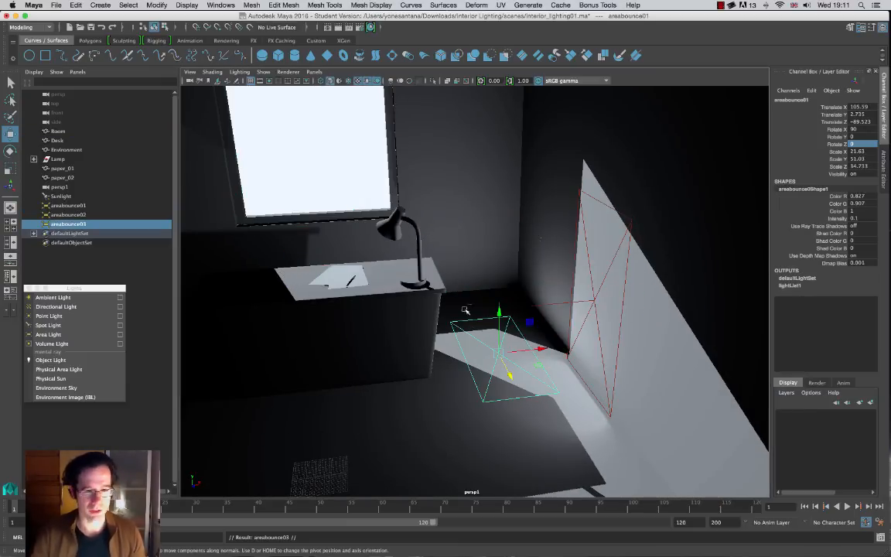
{"action": "left_click_drag", "start_coordinate": [543, 349], "coordinate": [425, 361]}
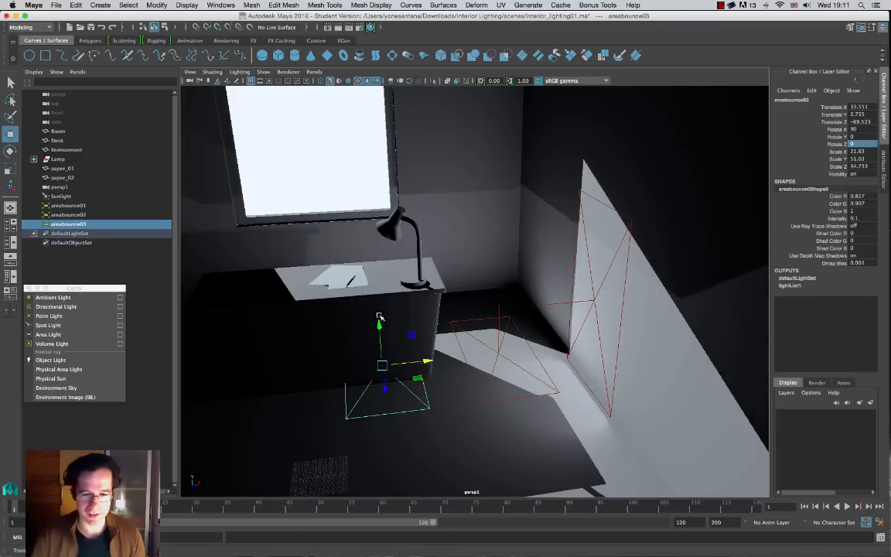
{"action": "left_click_drag", "start_coordinate": [379, 316], "coordinate": [551, 419]}
Step: Fit areabounce03 to the desktop with Scale X about 38.8 and Scale Y about 23.8, at about X 26.7, Y 58.6, Z -95.1
{"action": "key", "text": "r"}
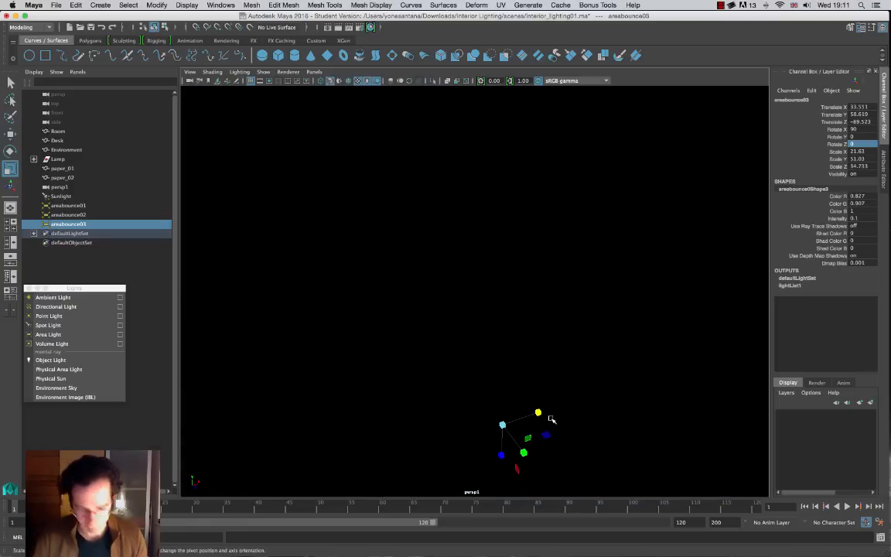
{"action": "key", "text": "f"}
{"action": "left_click_drag", "start_coordinate": [442, 279], "coordinate": [490, 282]}
{"action": "key", "text": "w"}
{"action": "key", "text": "r"}
{"action": "key", "text": "w"}
{"action": "left_click_drag", "start_coordinate": [502, 328], "coordinate": [528, 299], "text": "alt"}
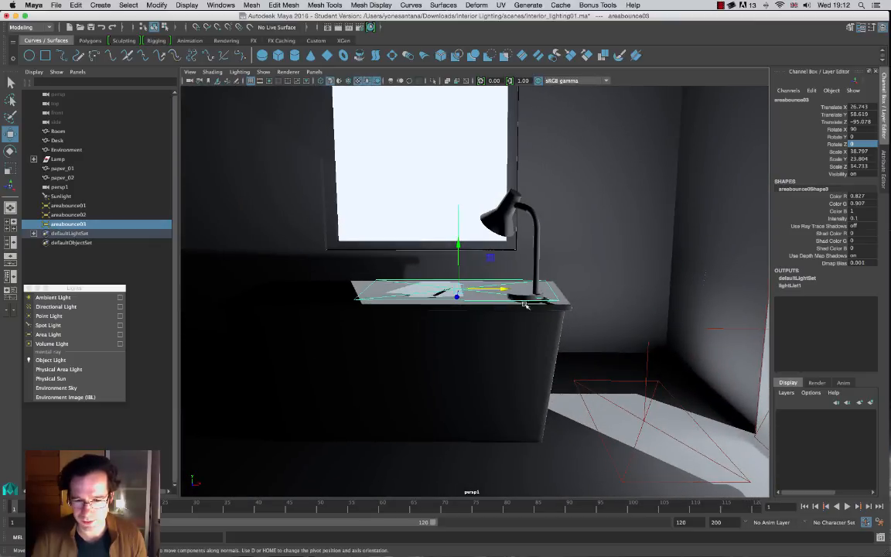
{"action": "left_click_drag", "start_coordinate": [458, 257], "coordinate": [455, 257]}
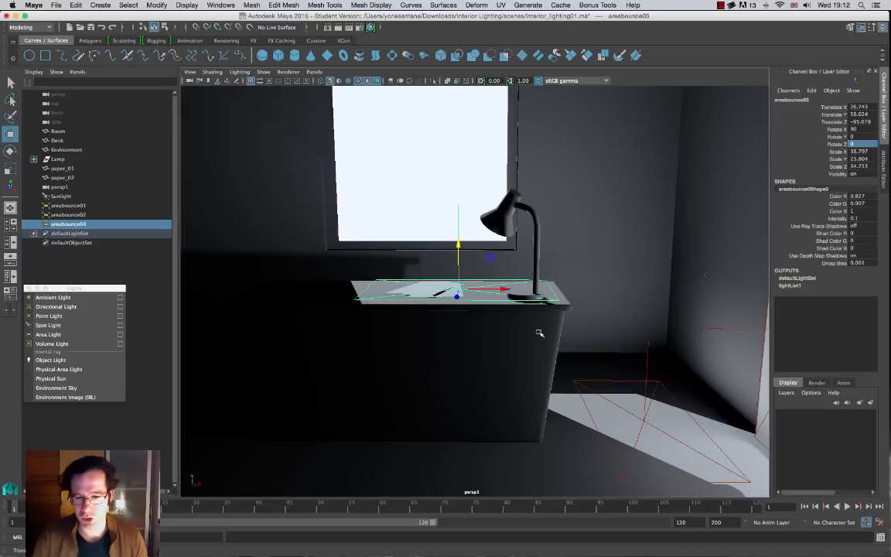
Step: Switch to the persp camera view, render the current frame with mental ray, and close the render after examining the room's lighting
{"action": "middle_click_drag", "start_coordinate": [626, 373], "coordinate": [534, 327], "text": "alt"}
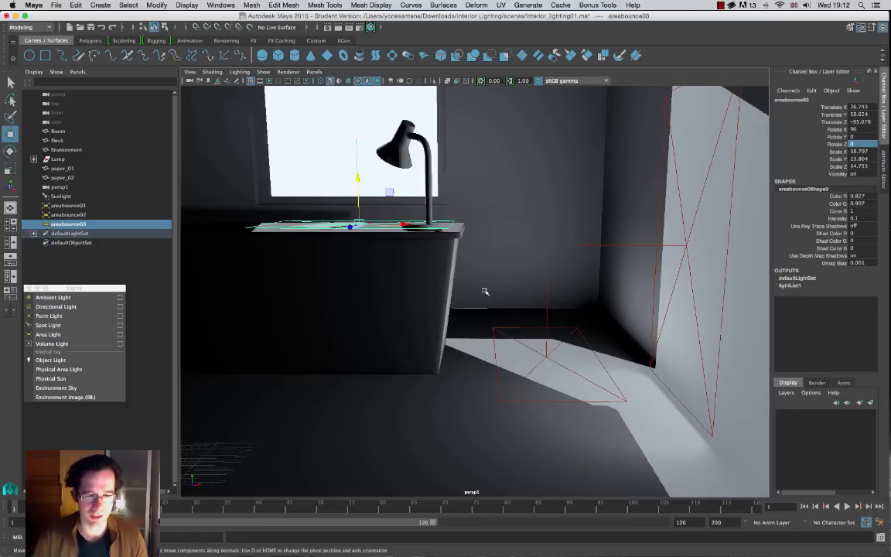
{"action": "left_click", "coordinate": [314, 72]}
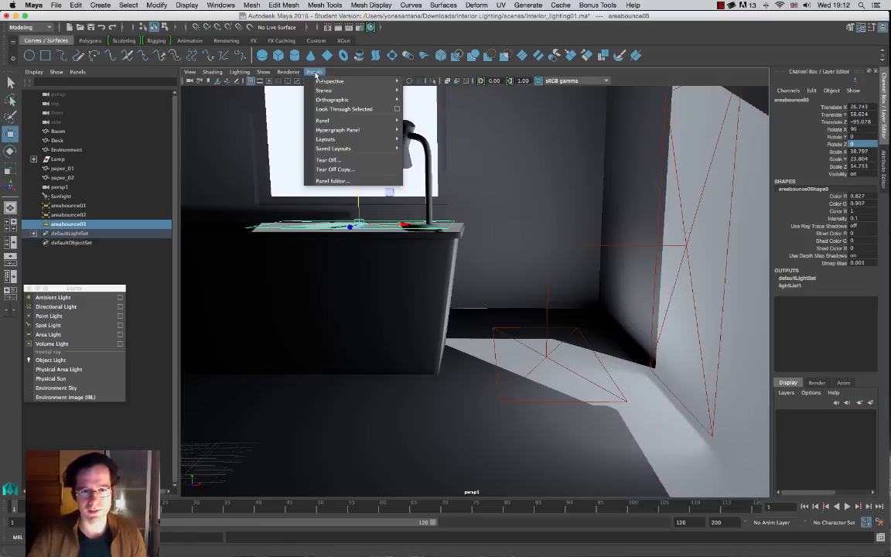
{"action": "mouse_move", "coordinate": [390, 81]}
{"action": "left_click", "coordinate": [422, 82]}
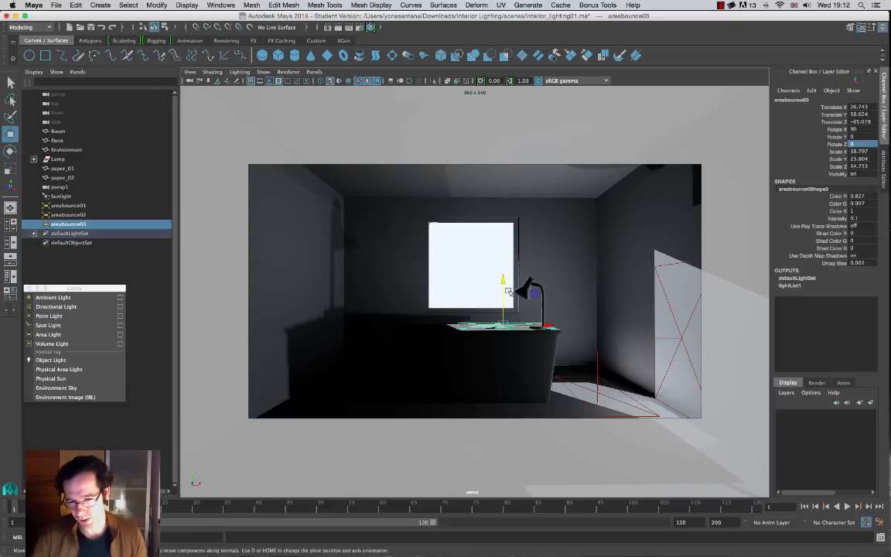
{"action": "left_click", "coordinate": [339, 27]}
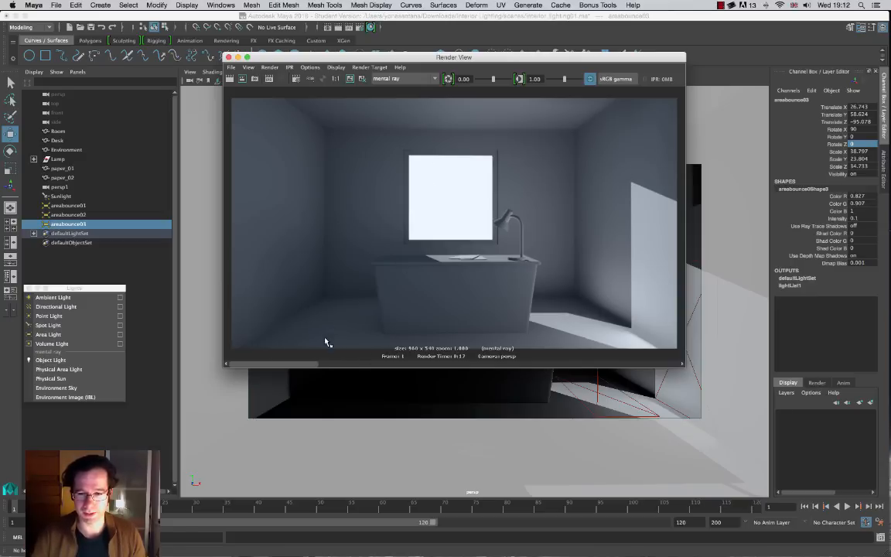
{"action": "mouse_move", "coordinate": [296, 362]}
{"action": "left_mouse_down"}
{"action": "mouse_move", "coordinate": [415, 367]}
{"action": "mouse_move", "coordinate": [268, 371]}
{"action": "mouse_move", "coordinate": [474, 359]}
{"action": "mouse_move", "coordinate": [300, 364]}
{"action": "left_mouse_up"}
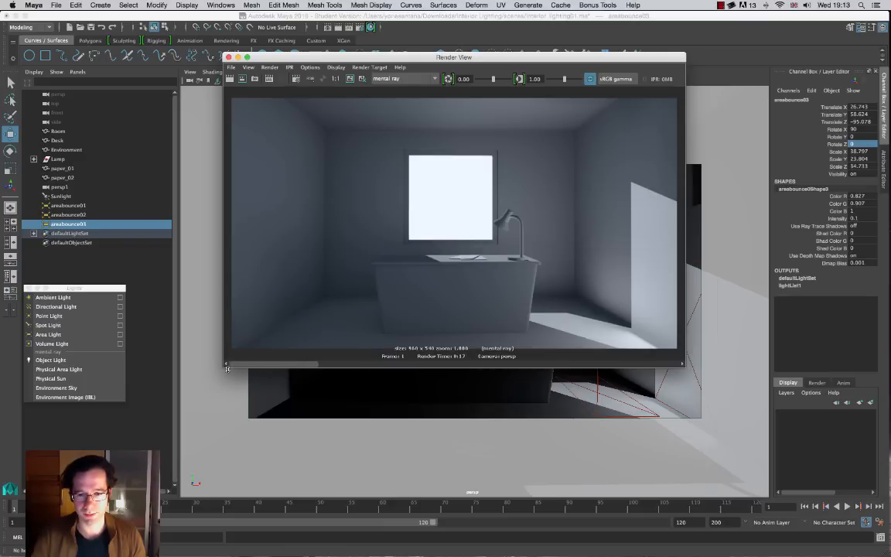
{"action": "left_click_drag", "start_coordinate": [227, 369], "coordinate": [247, 370]}
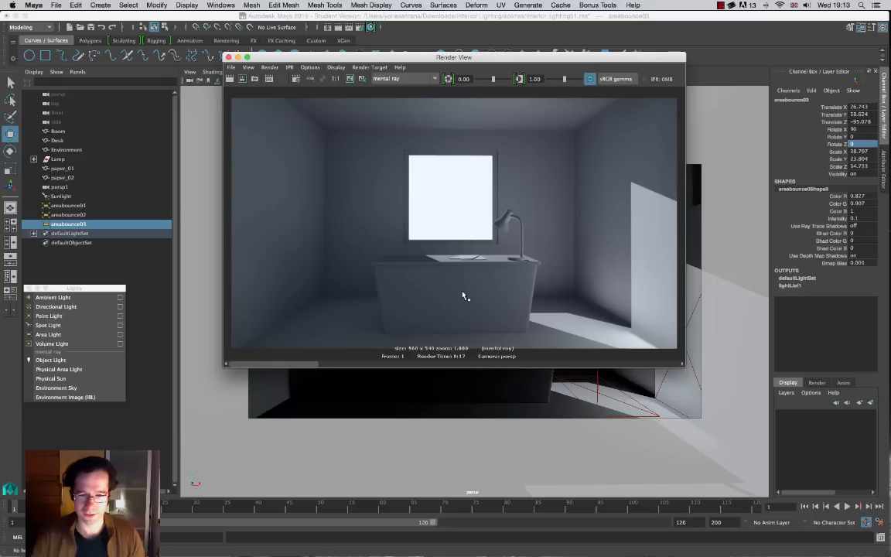
{"action": "left_click", "coordinate": [228, 58]}
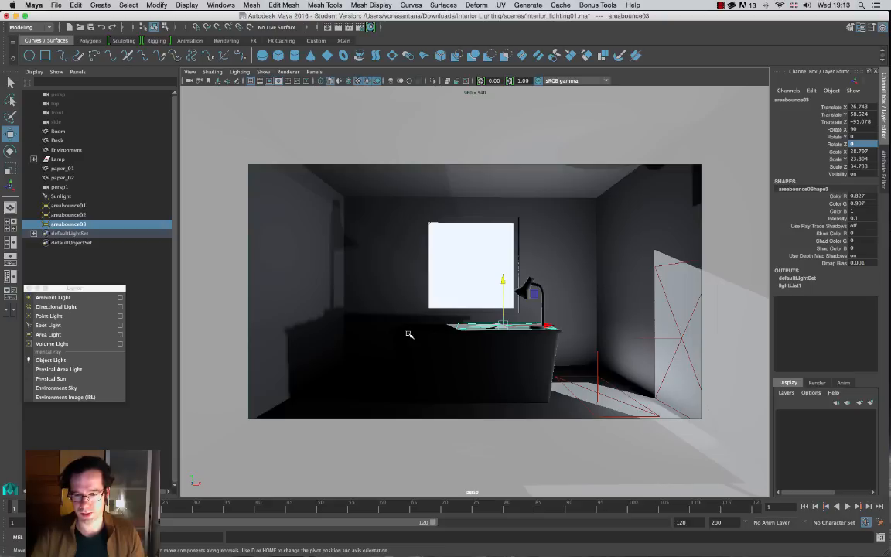
Step: Move the areabounce01 floor light back toward the window wall, to a Translate Z of about -101.6
{"action": "left_click", "coordinate": [578, 377]}
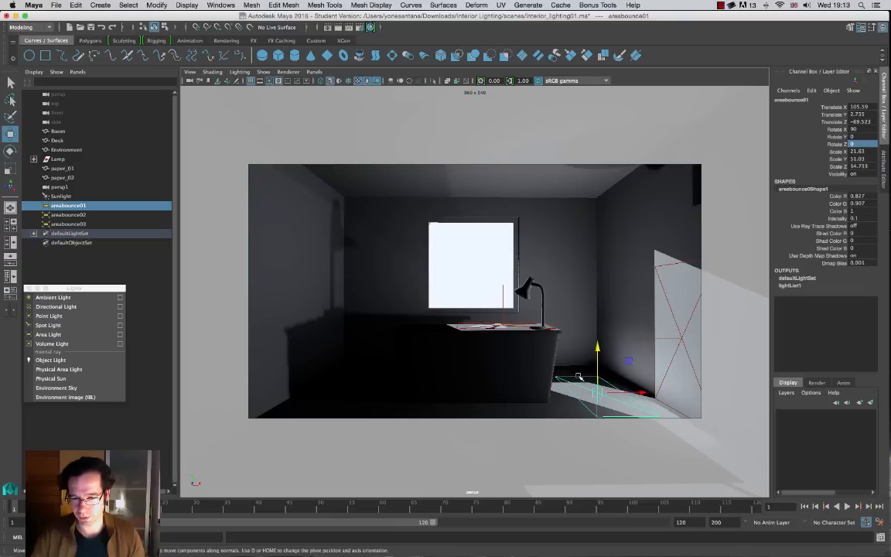
{"action": "key", "text": "t"}
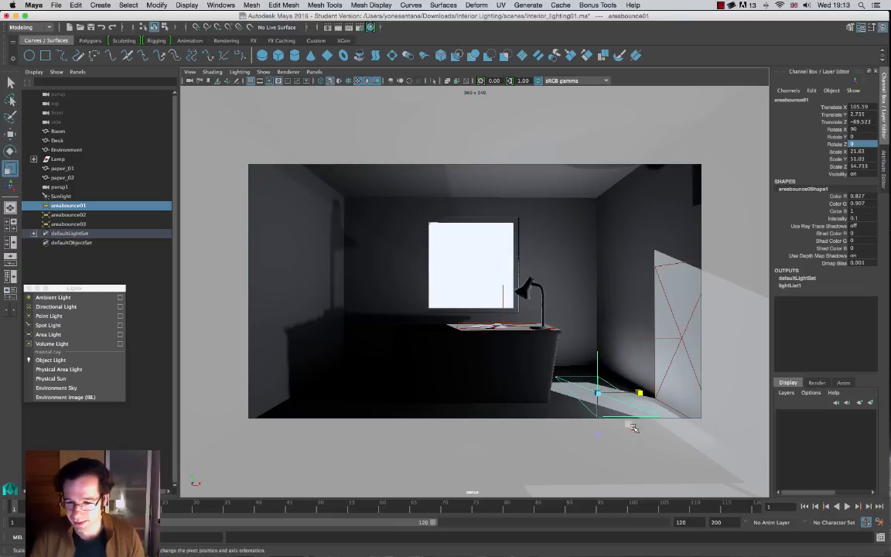
{"action": "left_click_drag", "start_coordinate": [632, 427], "coordinate": [634, 437]}
{"action": "key", "text": "z"}
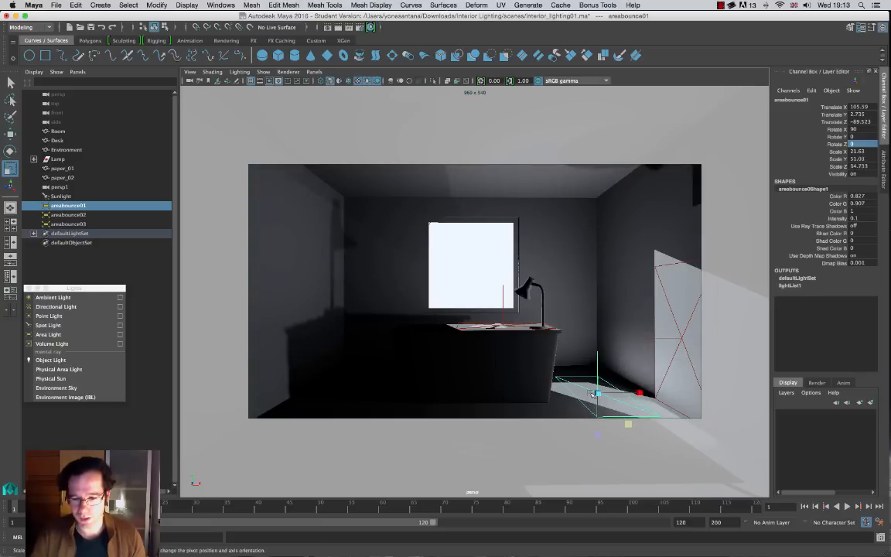
{"action": "key", "text": "w"}
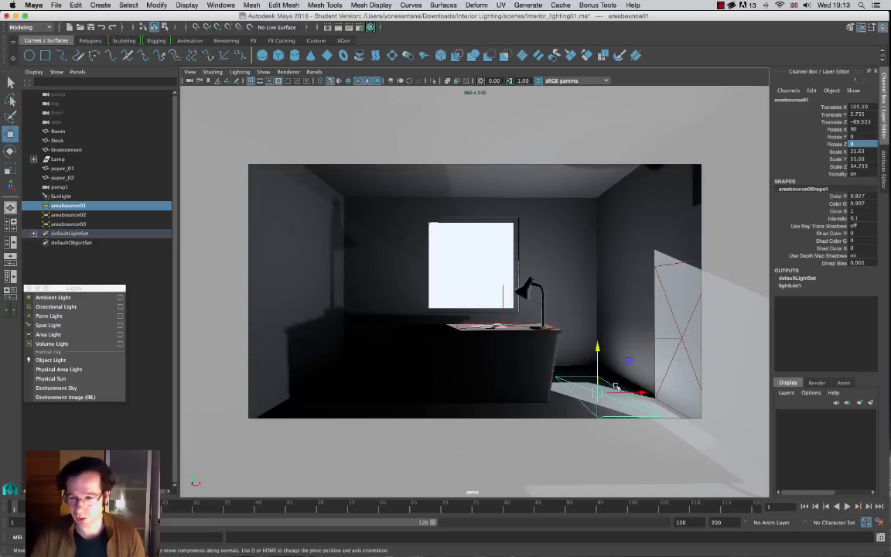
{"action": "left_click", "coordinate": [839, 121]}
{"action": "middle_click_drag", "start_coordinate": [564, 387], "coordinate": [527, 364]}
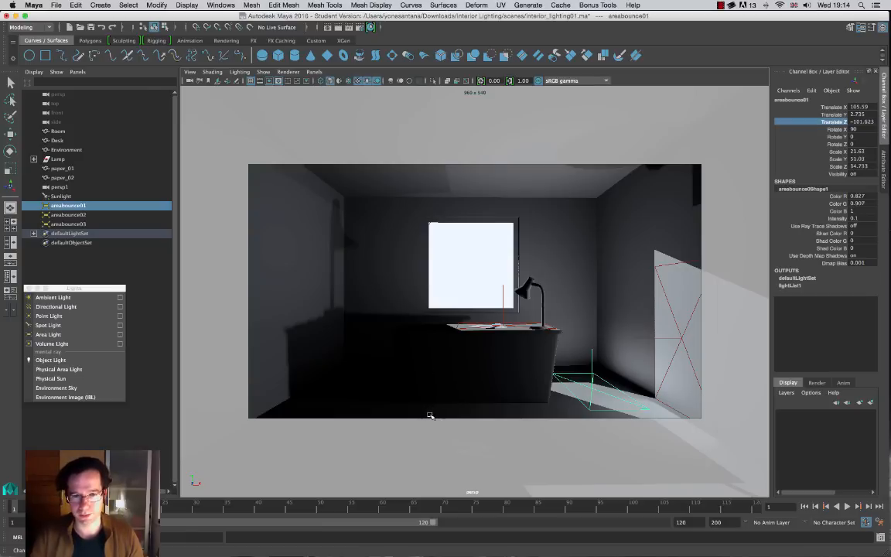
Step: Reopen the Render View to examine the bounce lighting in the rendered room, and close it again
{"action": "left_click", "coordinate": [328, 27]}
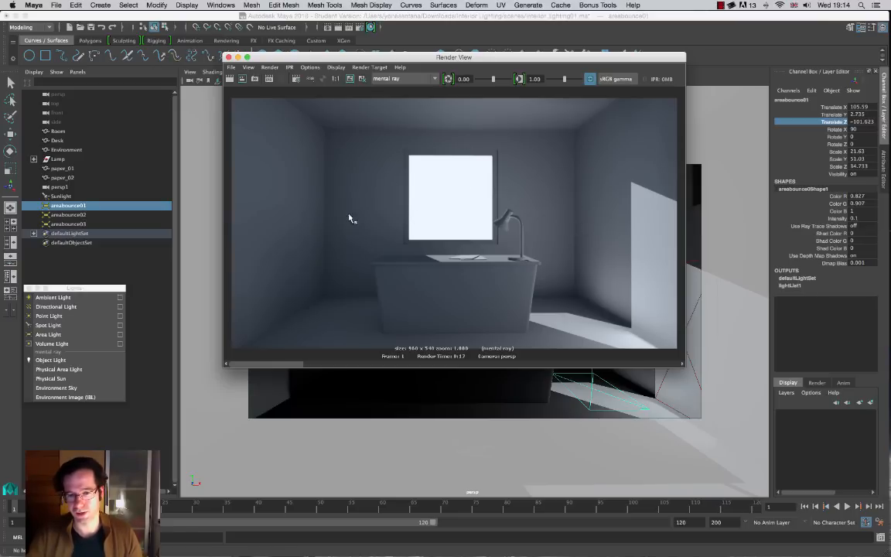
{"action": "left_click", "coordinate": [228, 57]}
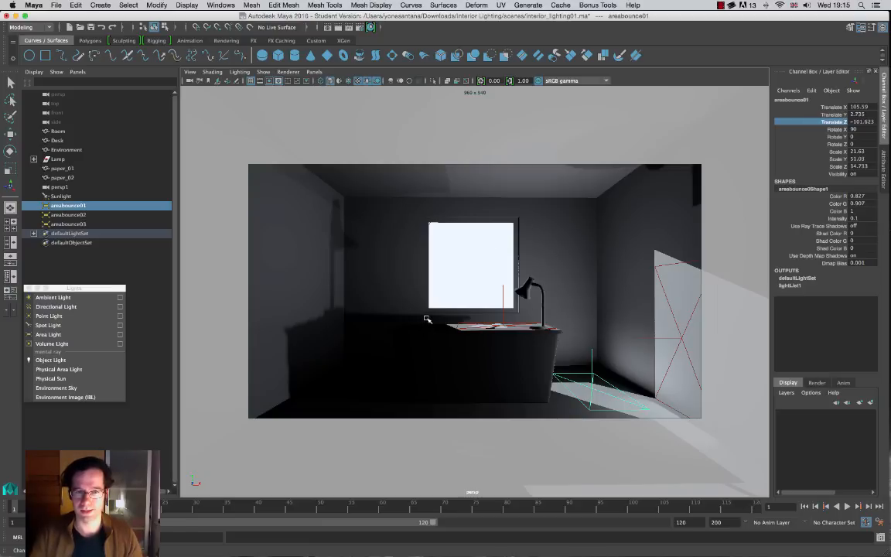
Step: Switch to the persp1 camera view and create a new area light
{"action": "left_click", "coordinate": [313, 71]}
{"action": "mouse_move", "coordinate": [357, 81]}
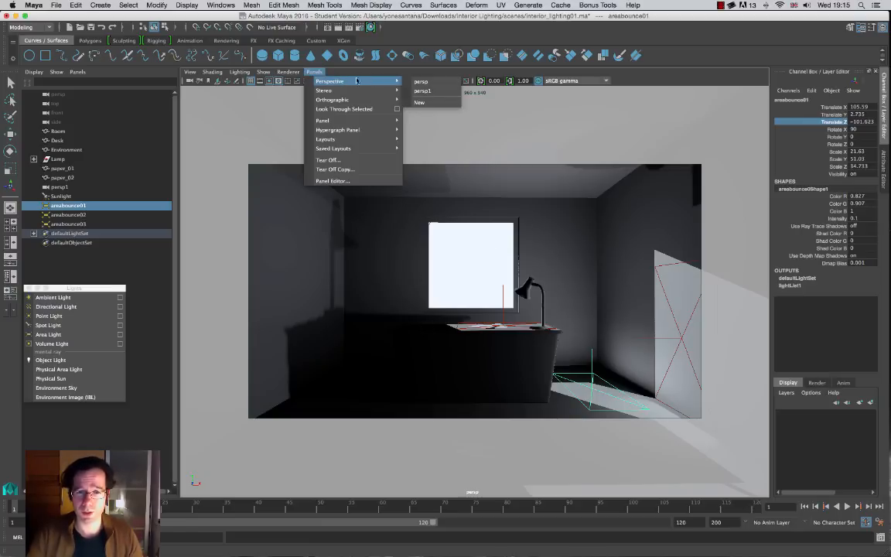
{"action": "left_click", "coordinate": [422, 91]}
{"action": "left_click_drag", "start_coordinate": [310, 322], "coordinate": [448, 286], "text": "alt"}
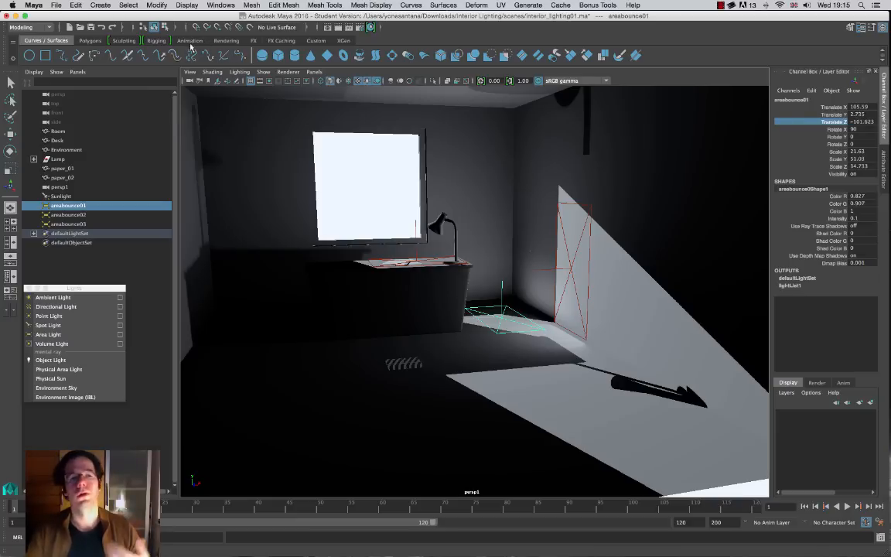
{"action": "left_click", "coordinate": [100, 4]}
{"action": "mouse_move", "coordinate": [146, 74]}
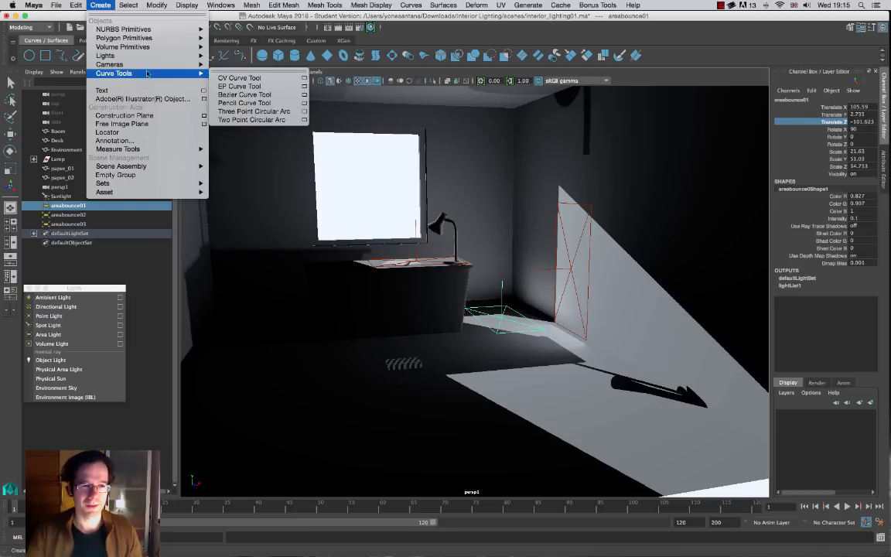
{"action": "mouse_move", "coordinate": [154, 55]}
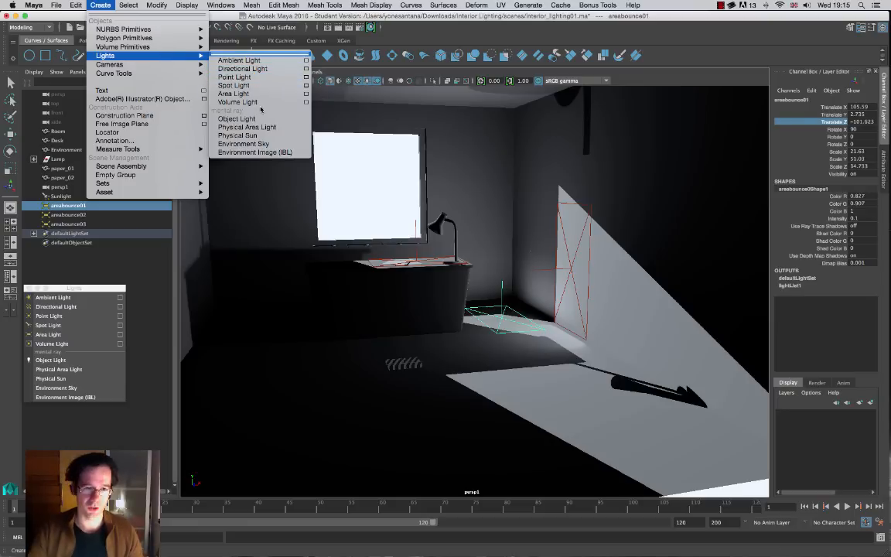
{"action": "left_click", "coordinate": [232, 93]}
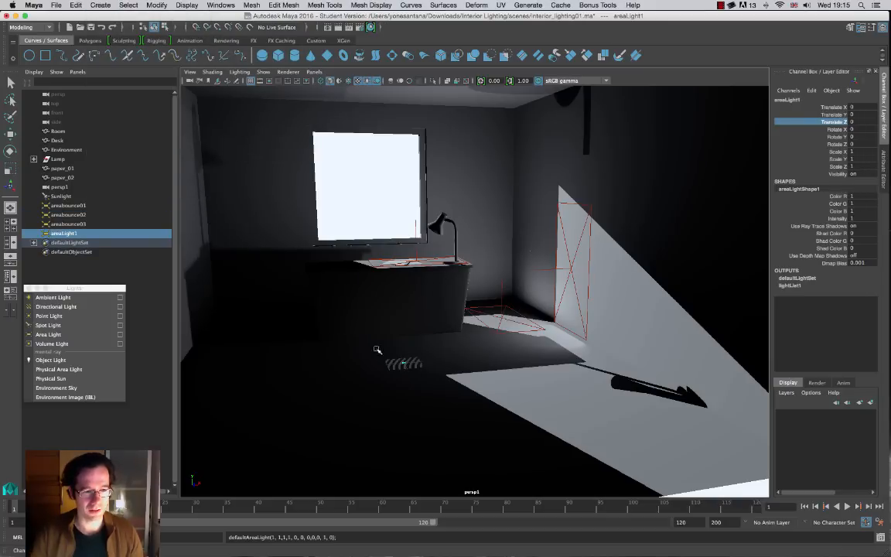
Step: Rename the new area light areaWindow1
{"action": "double_click", "coordinate": [65, 233]}
{"action": "left_click", "coordinate": [62, 232]}
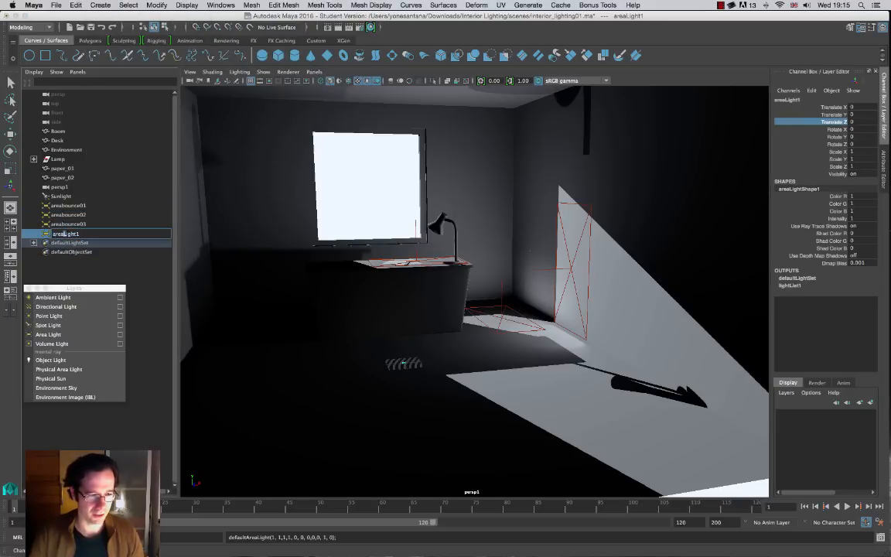
{"action": "type", "text": "Ligt"}
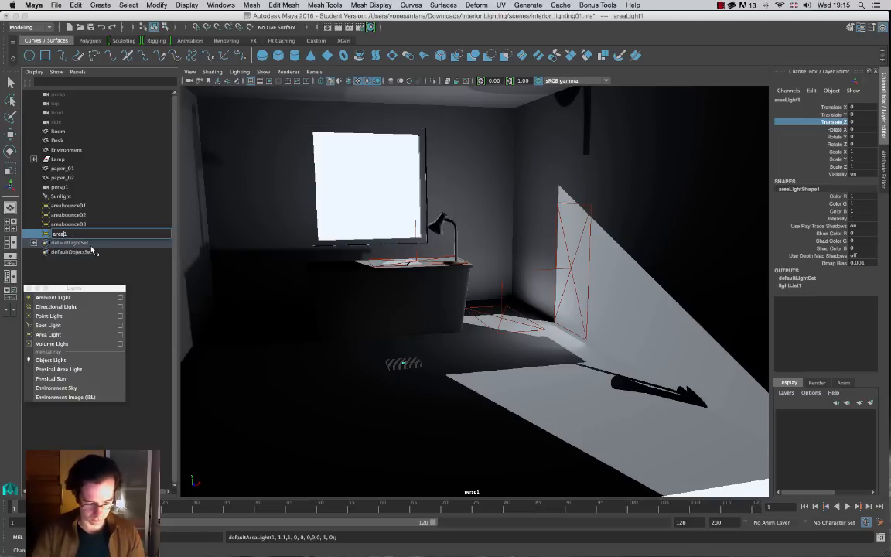
{"action": "type", "text": "Win"}
{"action": "type", "text": "dow"}
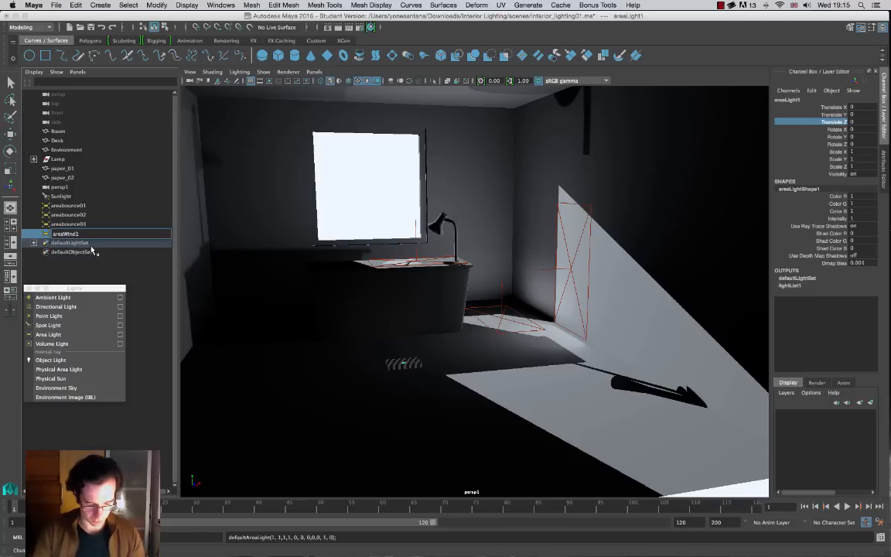
{"action": "key", "text": "Return"}
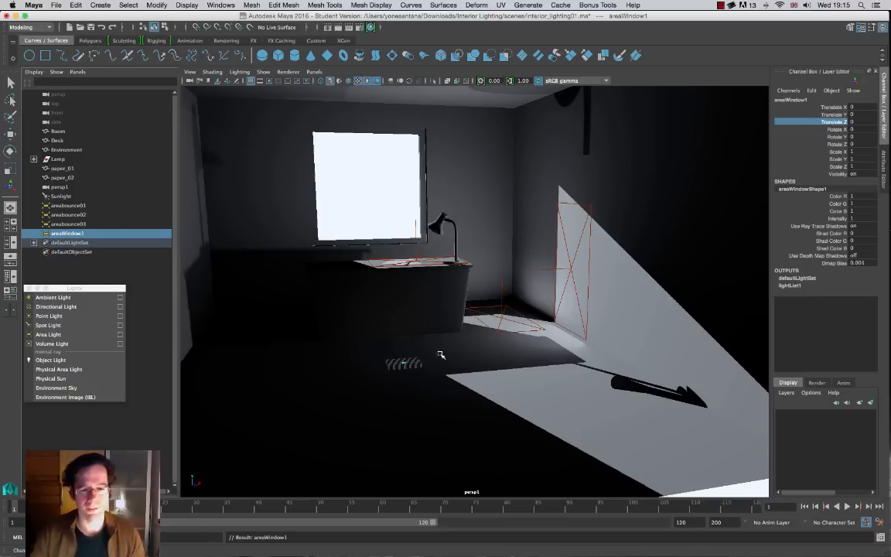
Step: Scale areaWindow1 uniformly to about 53.5 and place it just outside the window, at about X -1.8, Y 122.2, Z -215.3
{"action": "key", "text": "r"}
{"action": "left_click_drag", "start_coordinate": [403, 363], "coordinate": [484, 382]}
{"action": "key", "text": "w"}
{"action": "left_click", "coordinate": [403, 319]}
{"action": "left_click_drag", "start_coordinate": [410, 376], "coordinate": [349, 134]}
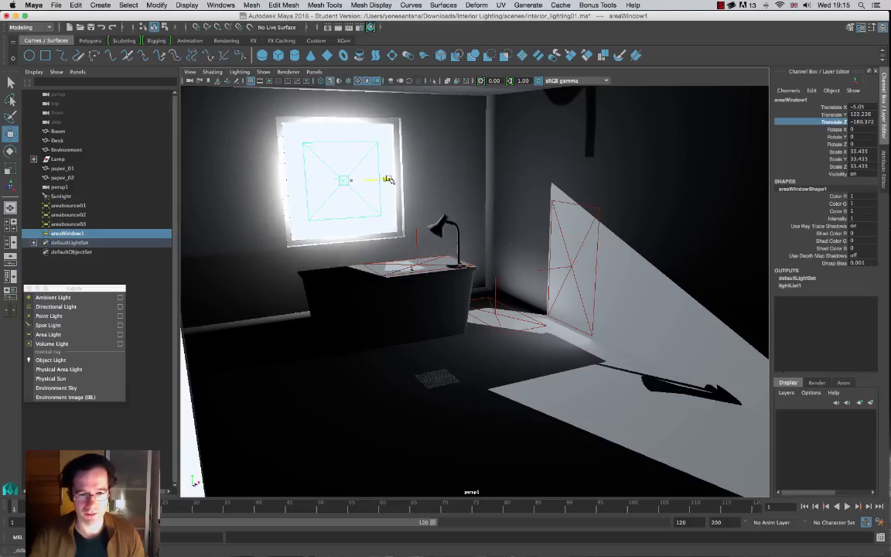
{"action": "mouse_move", "coordinate": [361, 184]}
{"action": "left_mouse_down"}
{"action": "mouse_move", "coordinate": [383, 200]}
{"action": "mouse_move", "coordinate": [378, 188]}
{"action": "mouse_move", "coordinate": [348, 179]}
{"action": "mouse_move", "coordinate": [364, 179]}
{"action": "mouse_move", "coordinate": [348, 192]}
{"action": "left_mouse_up"}
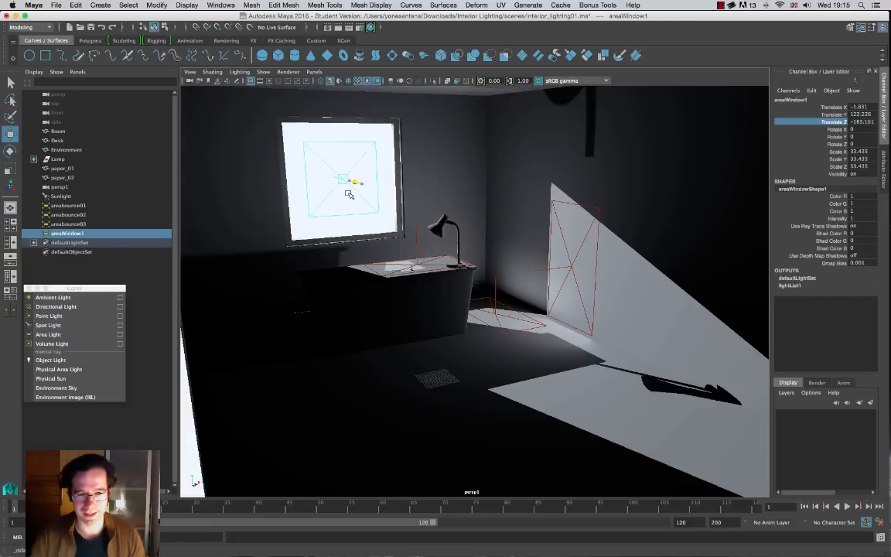
{"action": "left_click_drag", "start_coordinate": [328, 240], "coordinate": [373, 217], "text": "alt"}
{"action": "key", "text": "r"}
{"action": "key", "text": "w"}
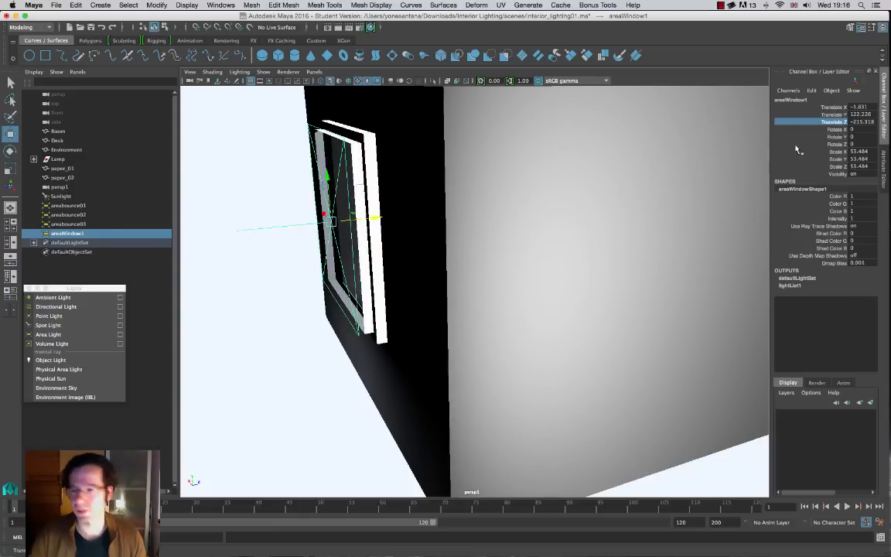
Step: Set areaWindow1's Rotate Y to 180 so that it shines into the room
{"action": "double_click", "coordinate": [852, 137]}
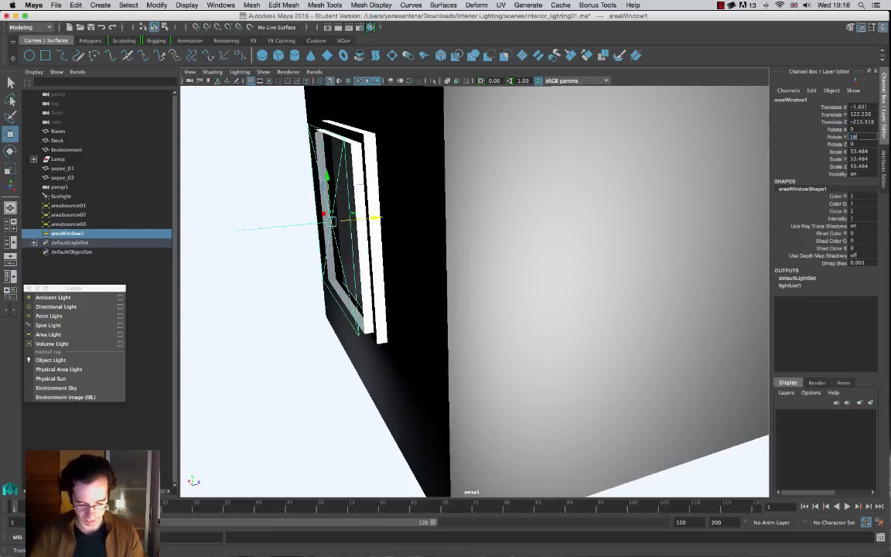
{"action": "type", "text": "180"}
{"action": "key", "text": "Return"}
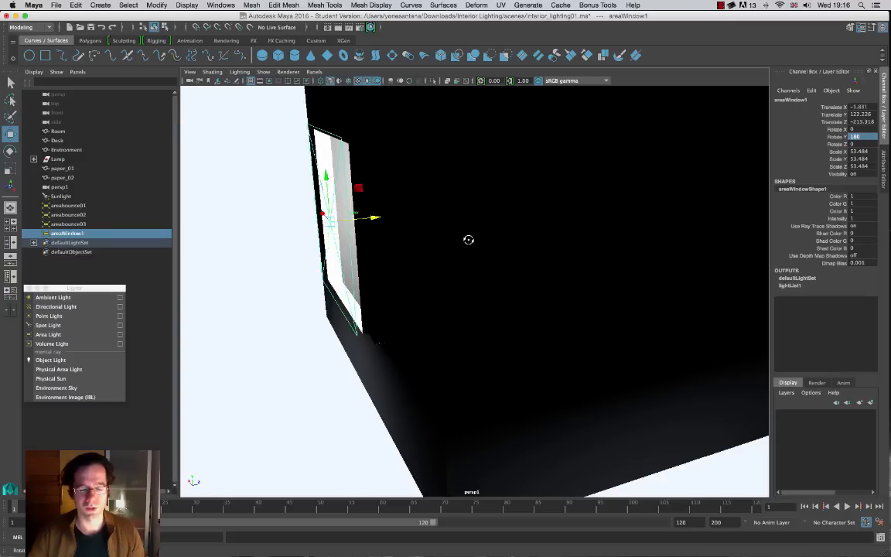
{"action": "left_click_drag", "start_coordinate": [468, 239], "coordinate": [358, 223], "text": "alt"}
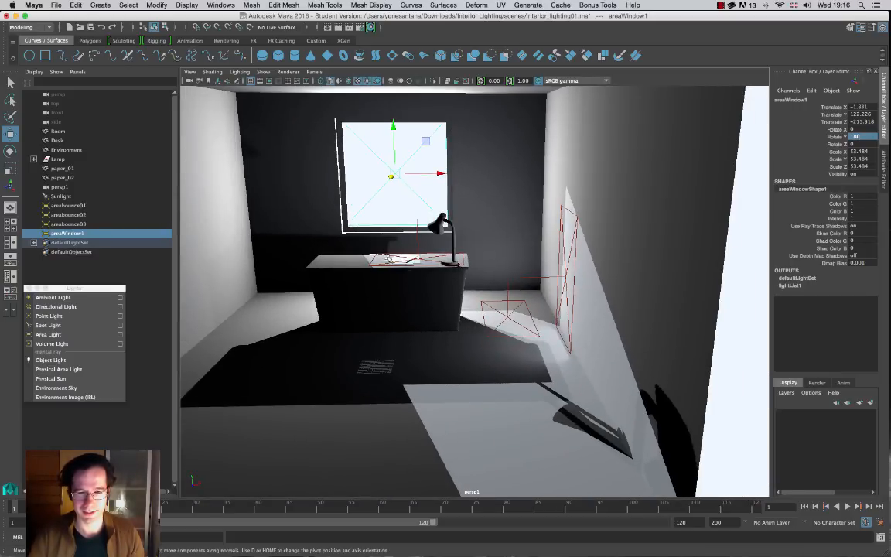
Step: Switch to the persp camera view, render the frame to examine the window light, and close the render
{"action": "left_click", "coordinate": [314, 72]}
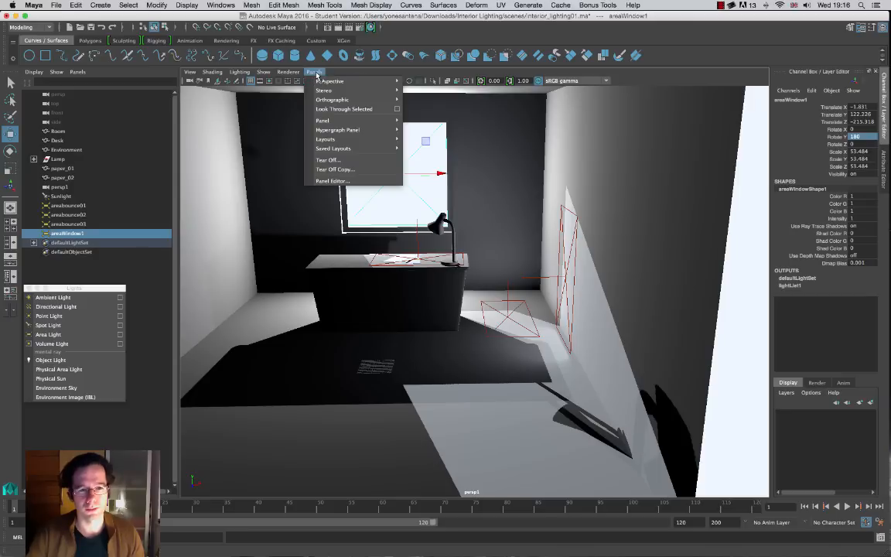
{"action": "mouse_move", "coordinate": [364, 81]}
{"action": "left_click", "coordinate": [443, 82]}
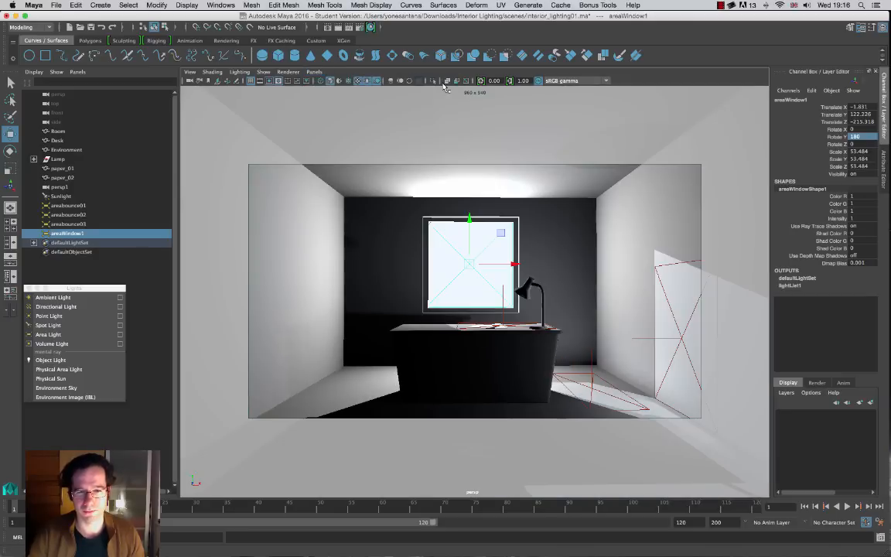
{"action": "left_click", "coordinate": [338, 28]}
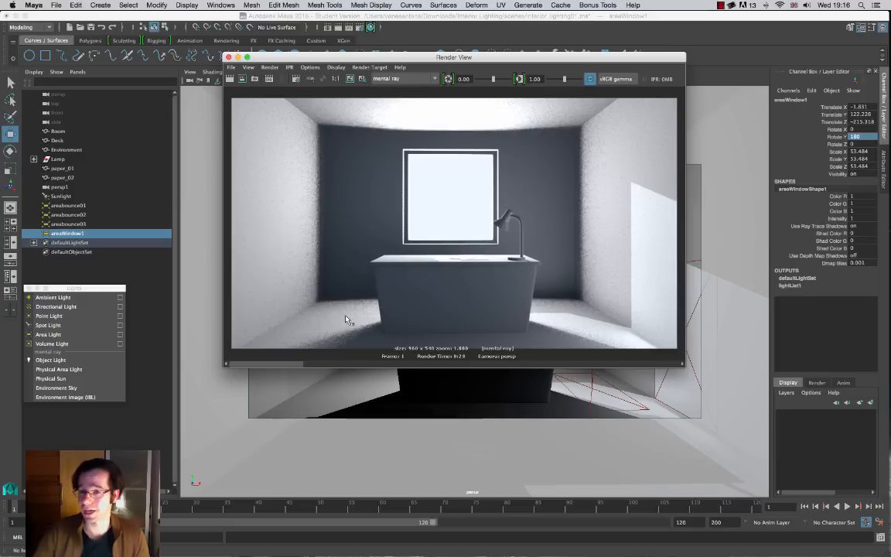
{"action": "left_click", "coordinate": [228, 58]}
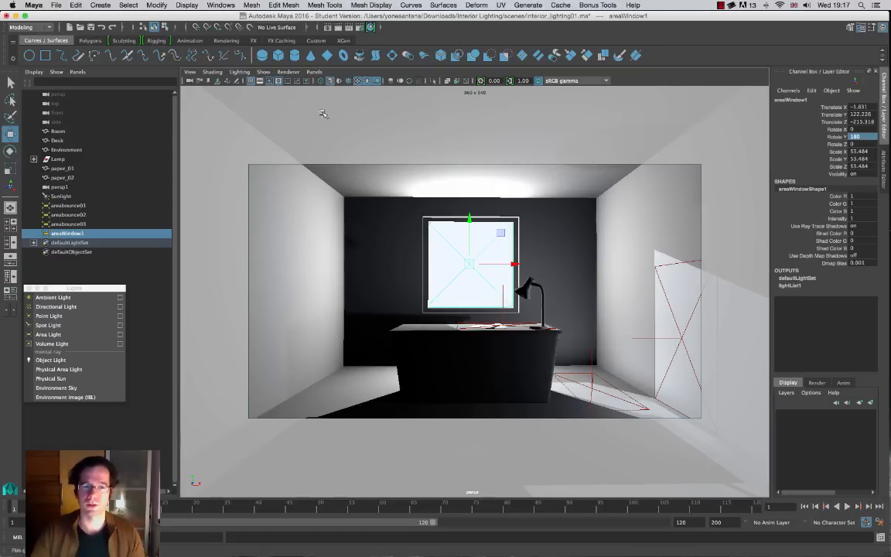
Step: Set areaWindow1's intensity to 0.1
{"action": "left_click", "coordinate": [884, 176]}
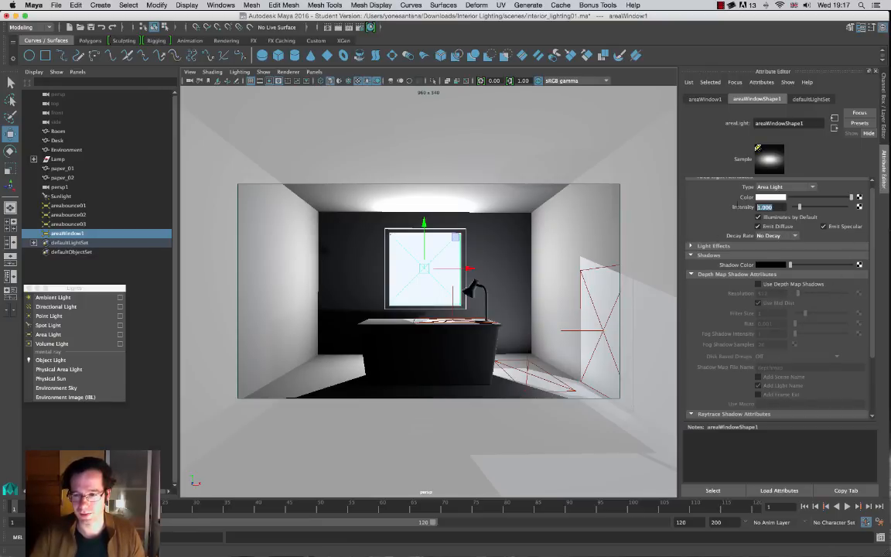
{"action": "type", "text": "0.1"}
{"action": "key", "text": "Return"}
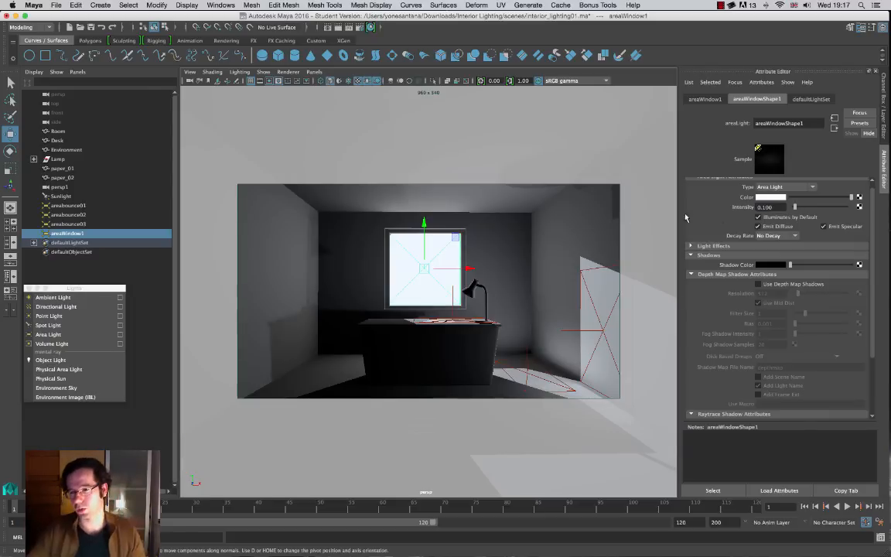
Step: Set areaWindow1's raytrace Ray Depth Limit to 5 and its intensity to 0.2
{"action": "scroll", "coordinate": [851, 309], "scroll_direction": "down", "scroll_amount": 5}
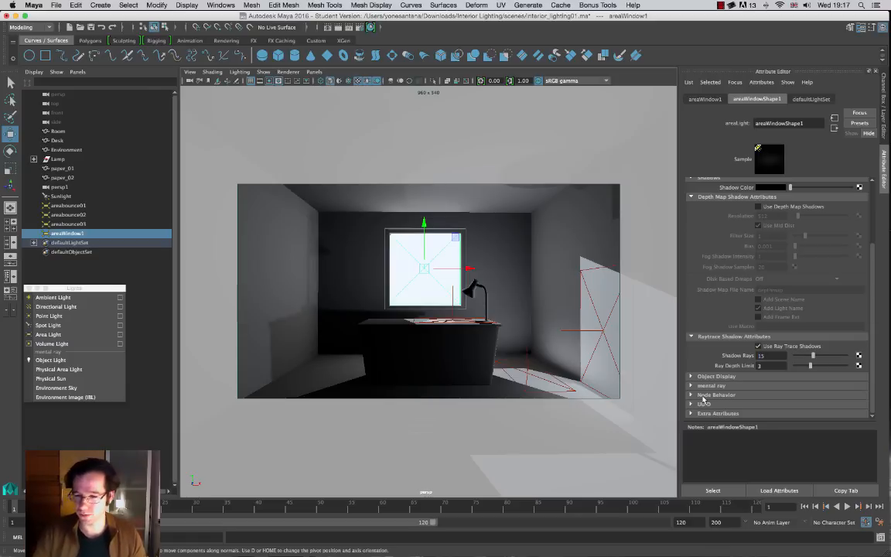
{"action": "type", "text": "5"}
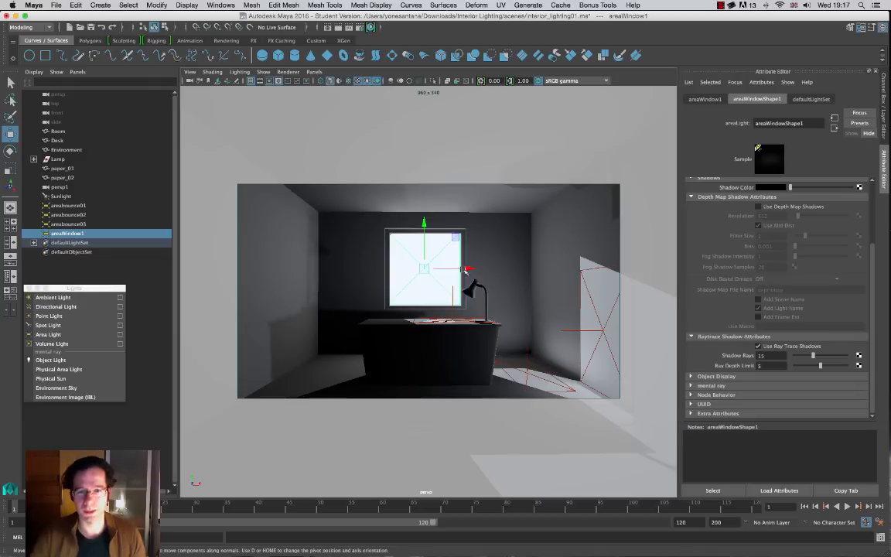
{"action": "scroll", "coordinate": [873, 249], "scroll_direction": "up", "scroll_amount": 3}
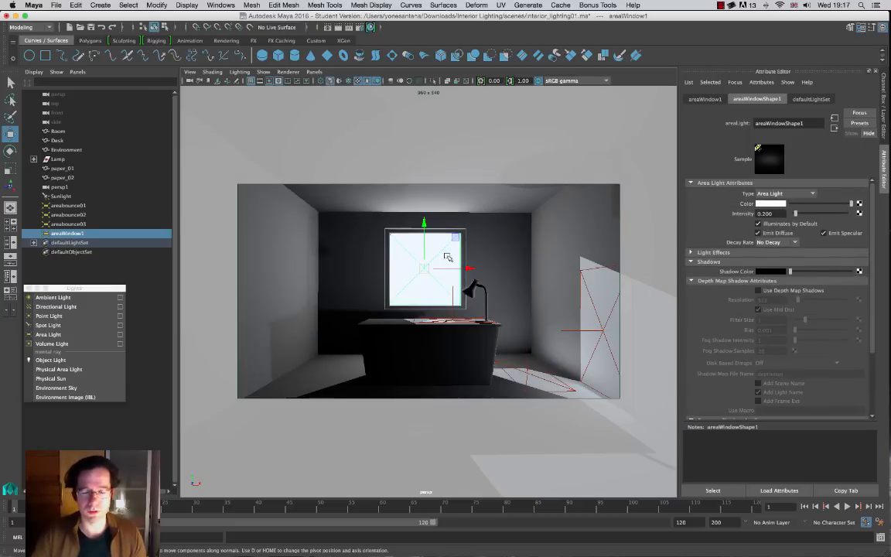
Step: Render the room again to examine the adjusted window light, and close the render
{"action": "left_click", "coordinate": [339, 28]}
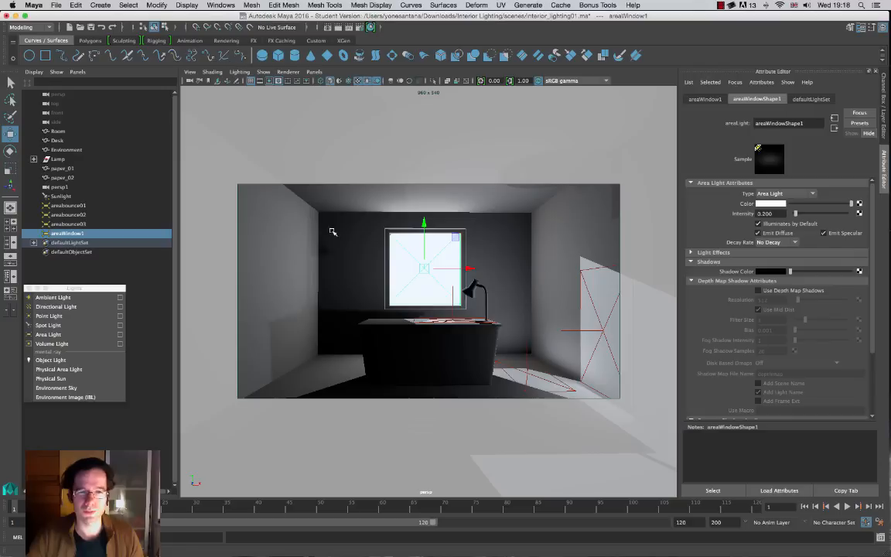
{"action": "left_click", "coordinate": [228, 58]}
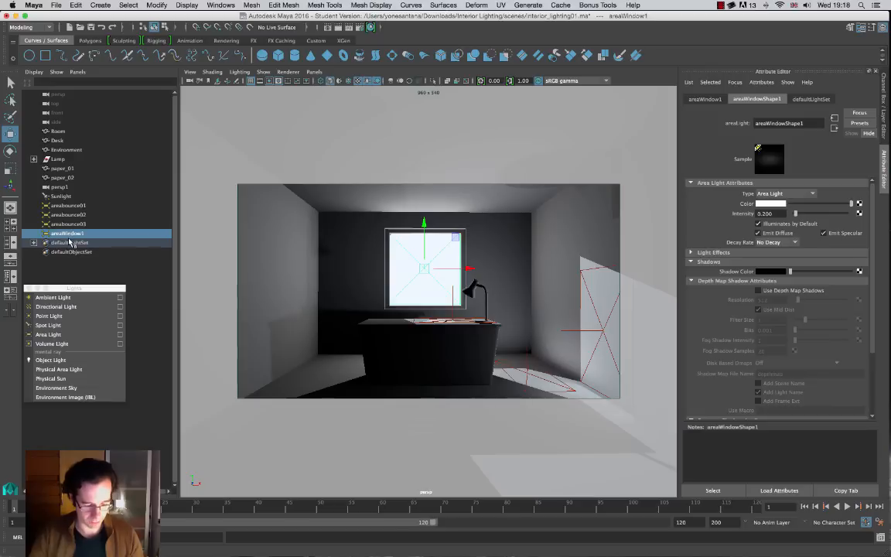
Step: Duplicate areaWindow1 and, in the persp1 view, move the copy inside the room to a Translate Z of about -172.3
{"action": "key", "text": "ctrl+d"}
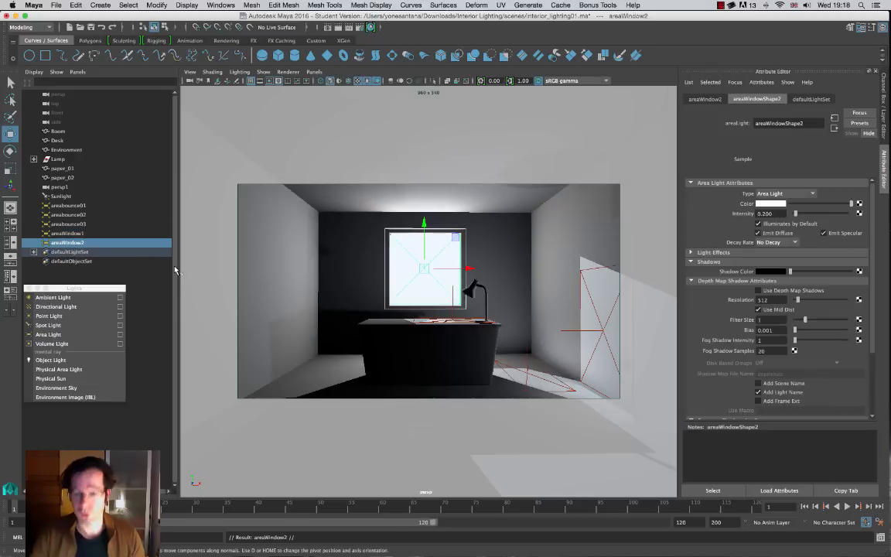
{"action": "left_click", "coordinate": [314, 71]}
{"action": "mouse_move", "coordinate": [335, 83]}
{"action": "left_click", "coordinate": [429, 83]}
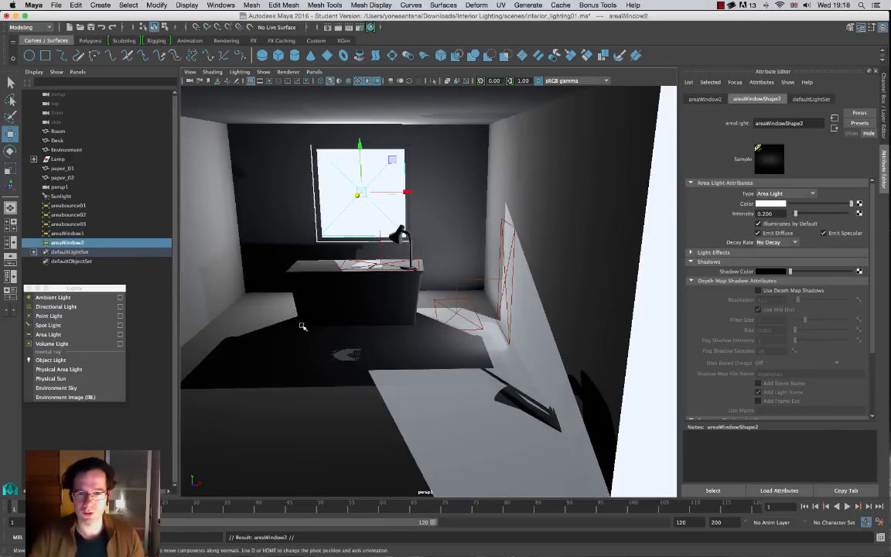
{"action": "mouse_move", "coordinate": [325, 325]}
{"action": "left_mouse_down", "text": "alt"}
{"action": "mouse_move", "coordinate": [362, 337]}
{"action": "mouse_move", "coordinate": [309, 331]}
{"action": "left_mouse_up", "text": "alt"}
{"action": "middle_click_drag", "start_coordinate": [309, 332], "coordinate": [368, 309], "text": "alt"}
{"action": "right_click_drag", "start_coordinate": [368, 309], "coordinate": [441, 312], "text": "alt"}
{"action": "key", "text": "f"}
{"action": "left_click_drag", "start_coordinate": [404, 268], "coordinate": [606, 331], "text": "alt"}
{"action": "key", "text": "w"}
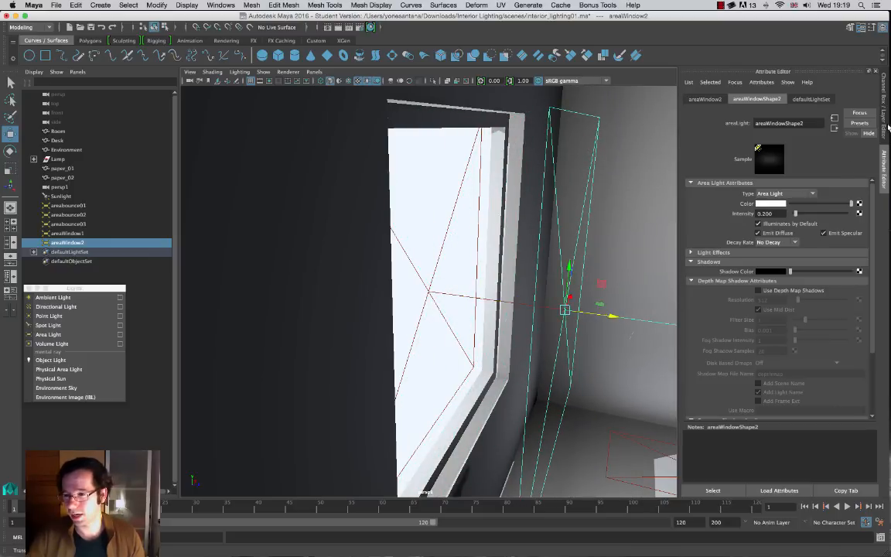
Step: Set areaWindow2's Rotate Y to 0 so it faces the window wall, and shift it to a Translate Z of about -169.8
{"action": "key", "text": "ctrl+a"}
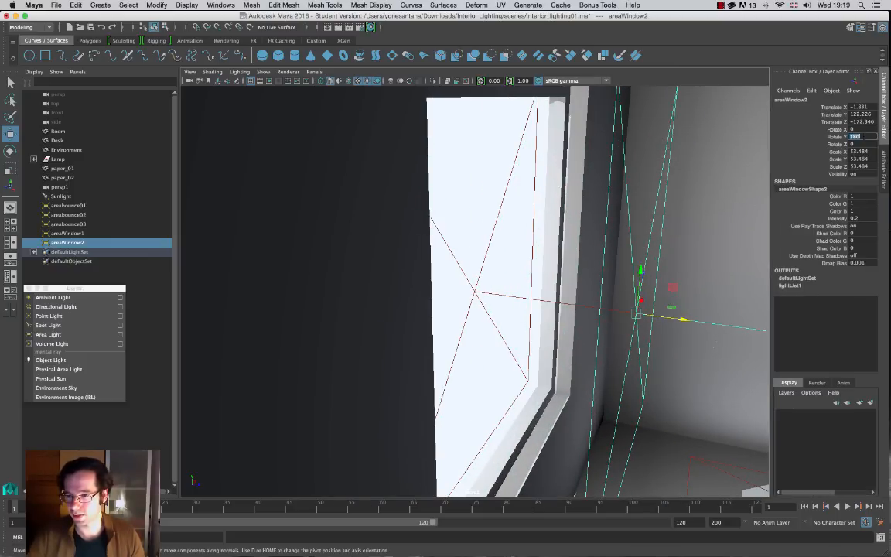
{"action": "type", "text": "0"}
{"action": "key", "text": "Return"}
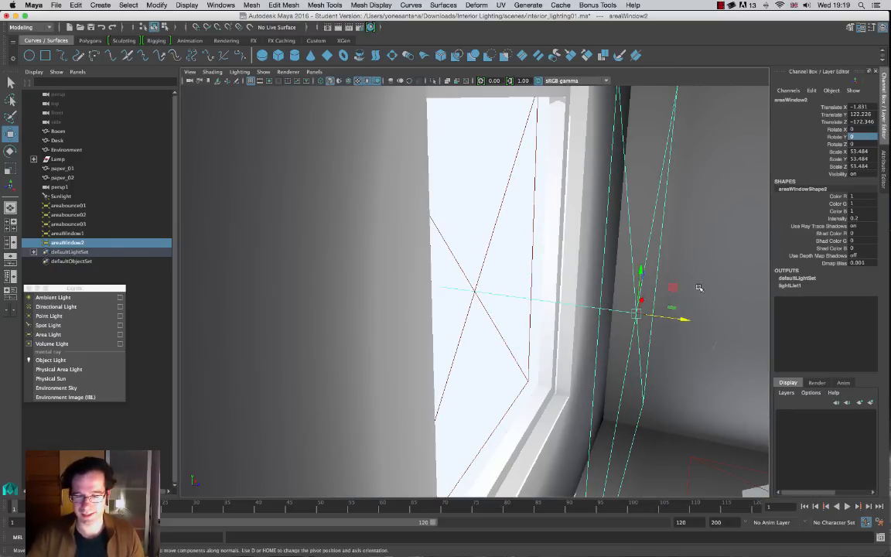
{"action": "left_click_drag", "start_coordinate": [699, 290], "coordinate": [592, 325], "text": "alt"}
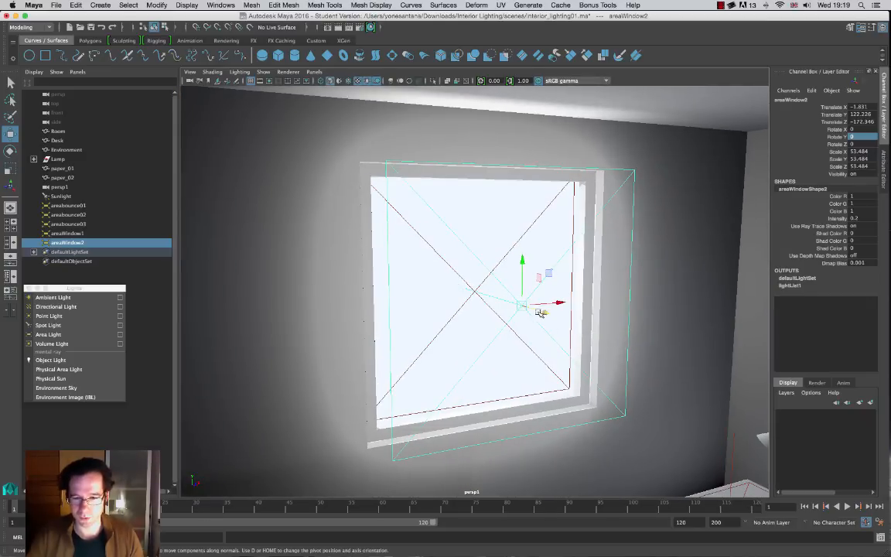
{"action": "mouse_move", "coordinate": [541, 308]}
{"action": "left_mouse_down"}
{"action": "mouse_move", "coordinate": [527, 308]}
{"action": "mouse_move", "coordinate": [566, 326]}
{"action": "mouse_move", "coordinate": [533, 313]}
{"action": "mouse_move", "coordinate": [546, 323]}
{"action": "left_mouse_up"}
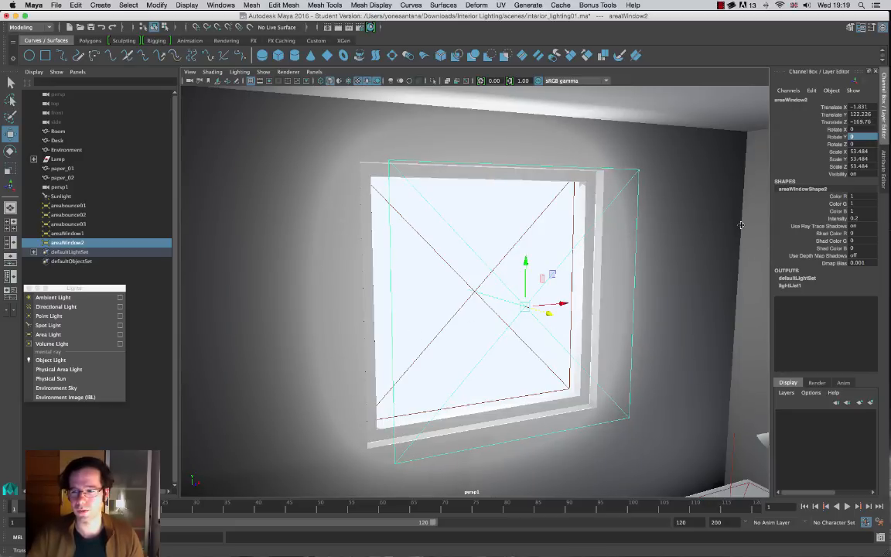
Step: Set areaWindow2's intensity to 0.05 and switch its shadows to depth map shadows with a Filter Size of 5
{"action": "double_click", "coordinate": [856, 218]}
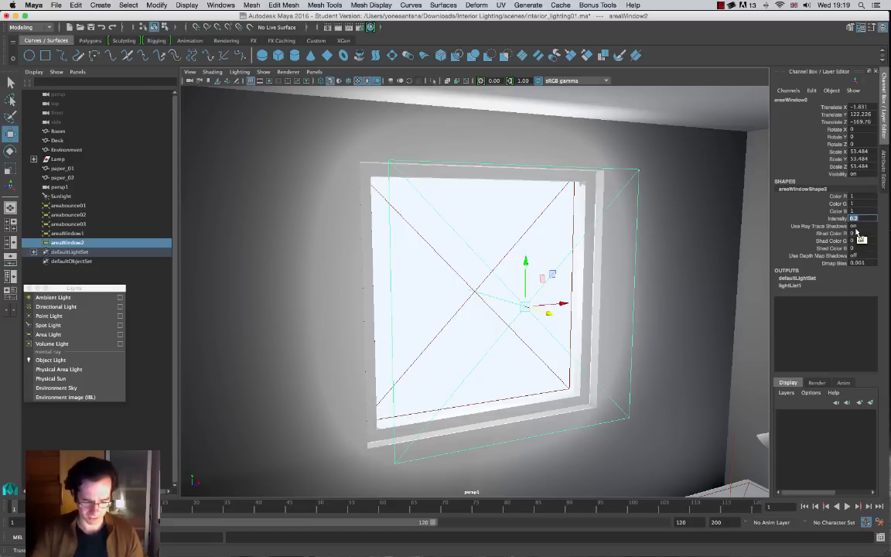
{"action": "type", "text": "0.05"}
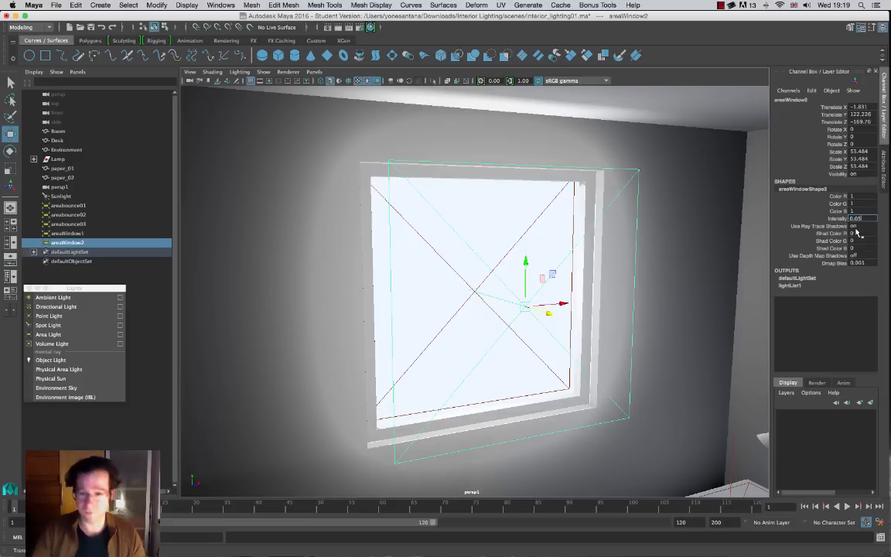
{"action": "key", "text": "Return"}
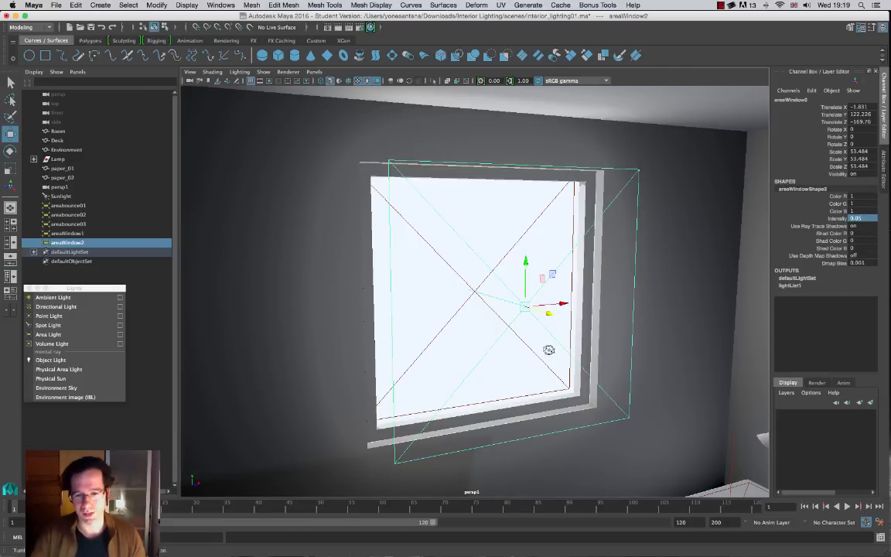
{"action": "mouse_move", "coordinate": [546, 352]}
{"action": "left_mouse_down", "text": "alt"}
{"action": "mouse_move", "coordinate": [529, 335]}
{"action": "mouse_move", "coordinate": [531, 354]}
{"action": "left_mouse_up", "text": "alt"}
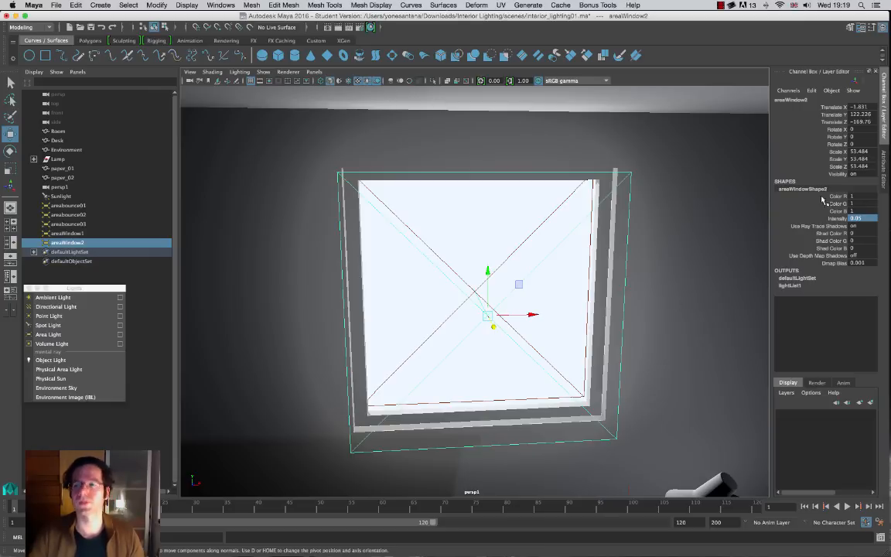
{"action": "left_click", "coordinate": [882, 172]}
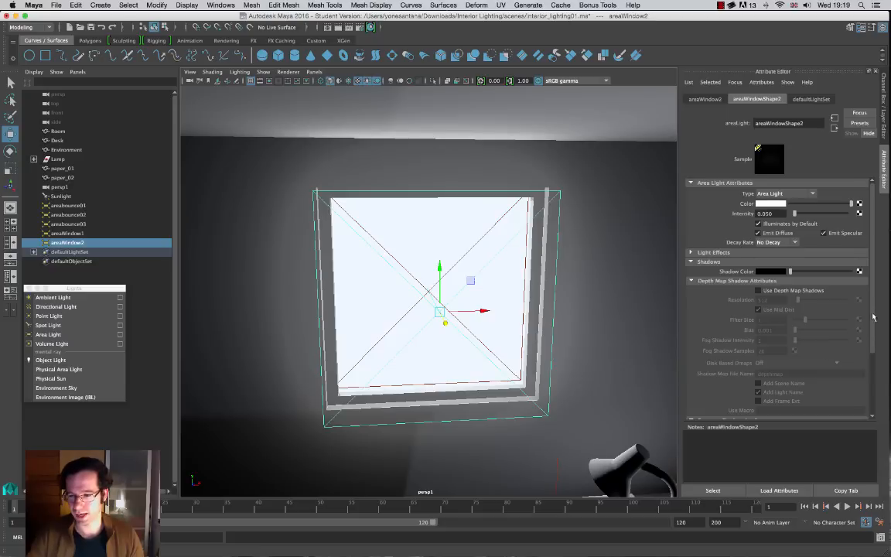
{"action": "scroll", "coordinate": [874, 317], "scroll_direction": "down", "scroll_amount": 5}
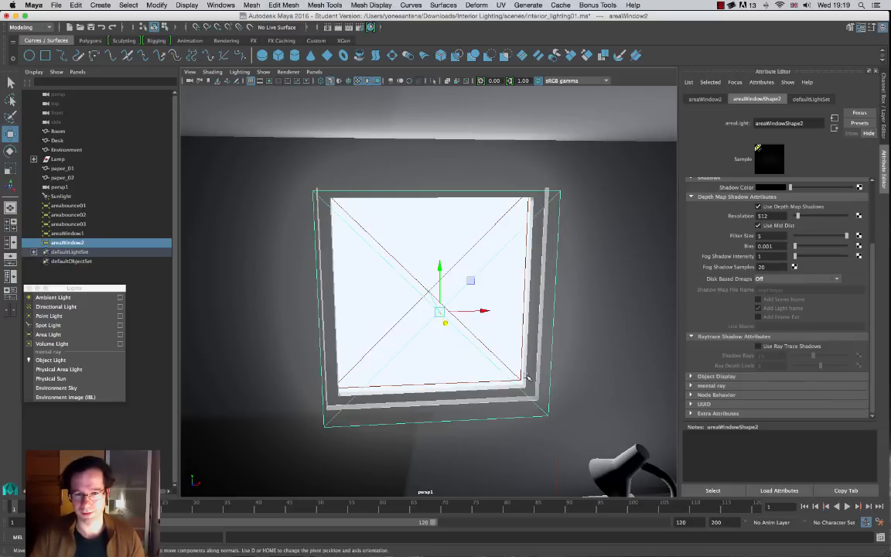
Step: Render the room from the persp camera, compare the result with the previously stored render, and close the render
{"action": "left_click", "coordinate": [314, 72]}
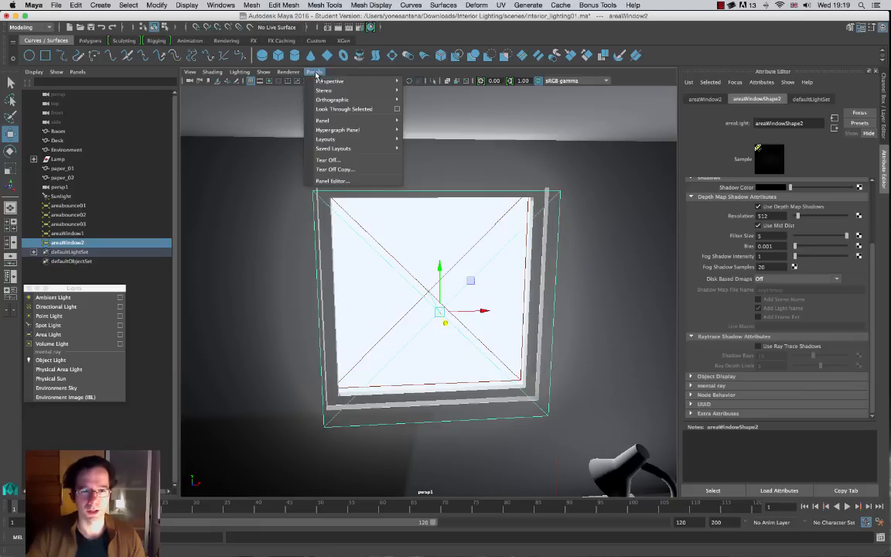
{"action": "mouse_move", "coordinate": [349, 84]}
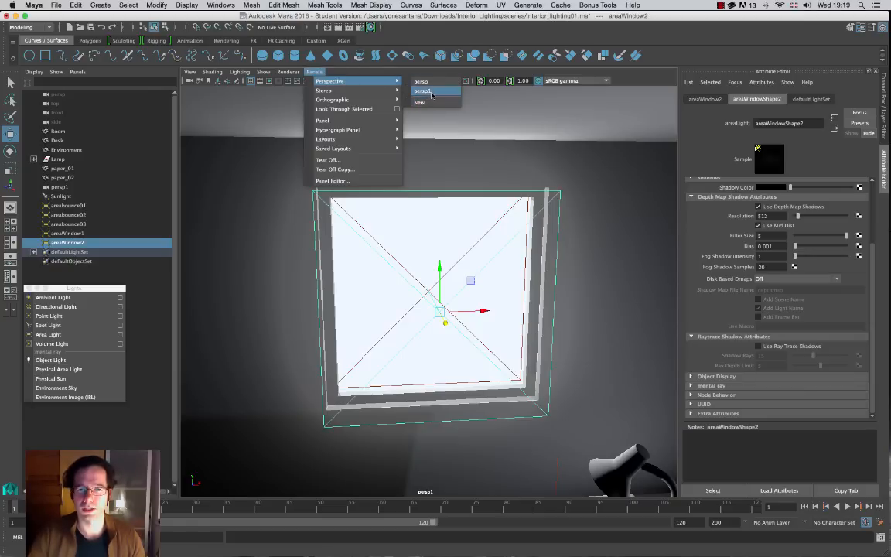
{"action": "left_click", "coordinate": [422, 82]}
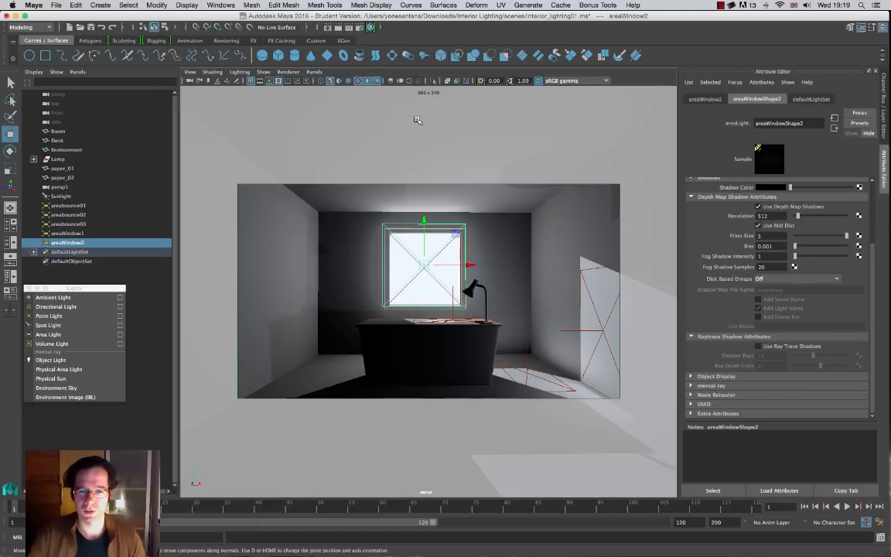
{"action": "left_click", "coordinate": [339, 28]}
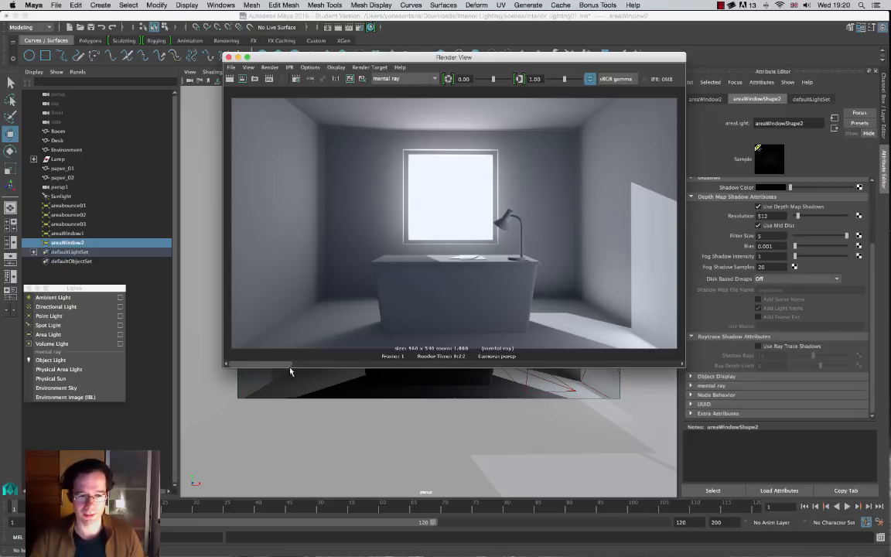
{"action": "left_click_drag", "start_coordinate": [284, 364], "coordinate": [355, 366]}
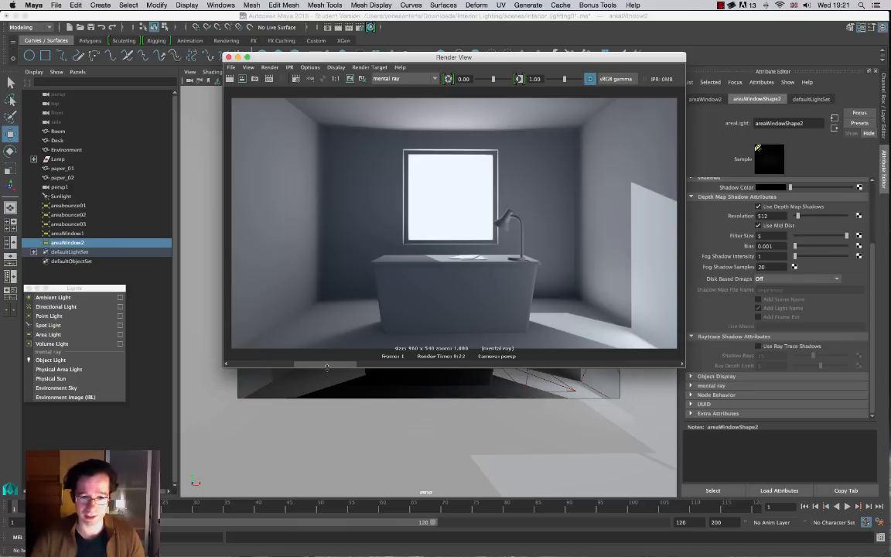
{"action": "left_click_drag", "start_coordinate": [326, 368], "coordinate": [298, 374]}
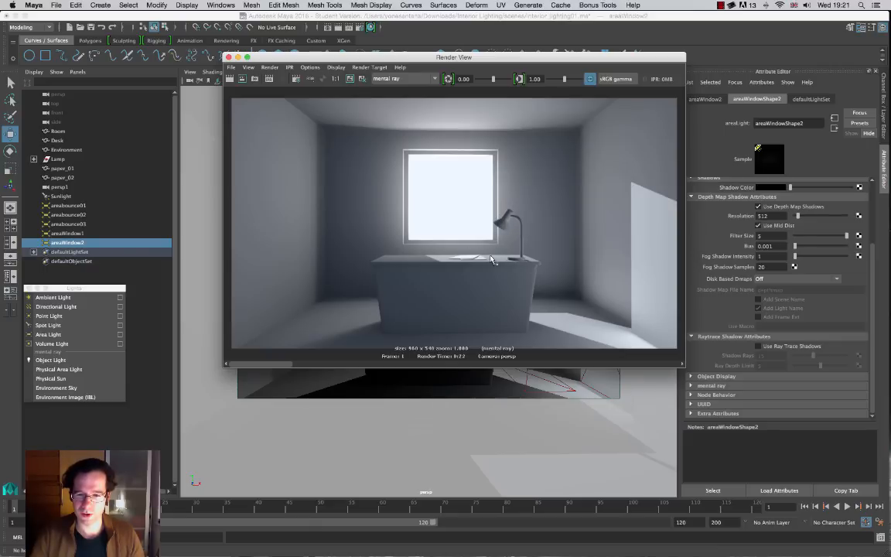
{"action": "left_click", "coordinate": [228, 58]}
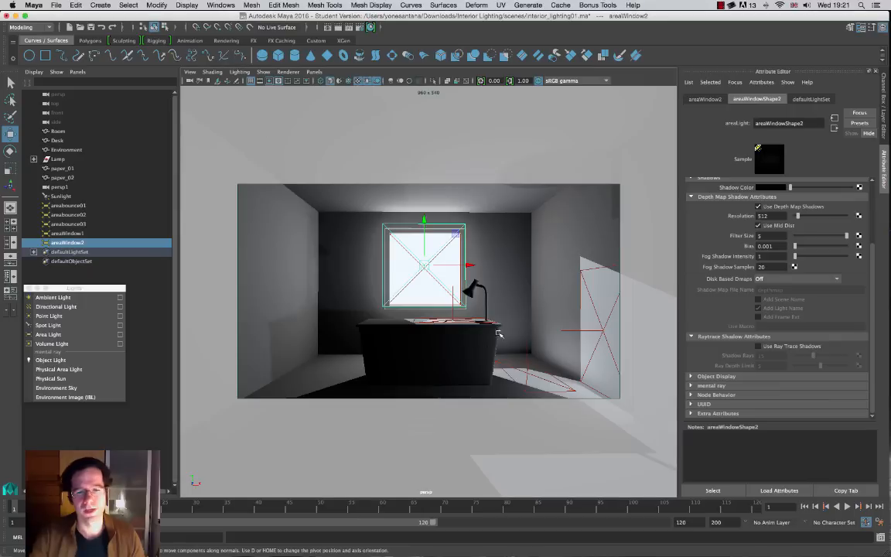
Step: Return to the persp1 view and select the desk lamp's hood for a close look at the lamp
{"action": "left_click", "coordinate": [319, 71]}
{"action": "mouse_move", "coordinate": [332, 81]}
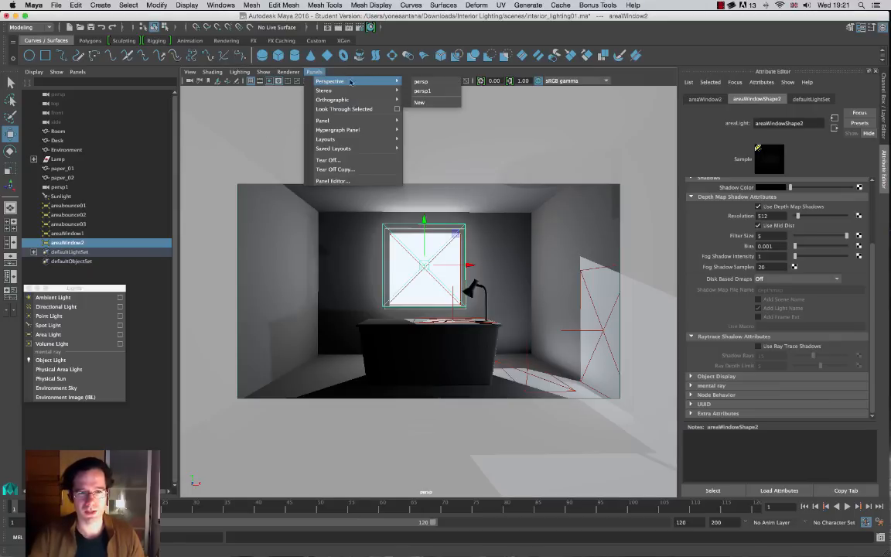
{"action": "left_click", "coordinate": [421, 89]}
{"action": "left_click_drag", "start_coordinate": [476, 428], "coordinate": [560, 457], "text": "alt"}
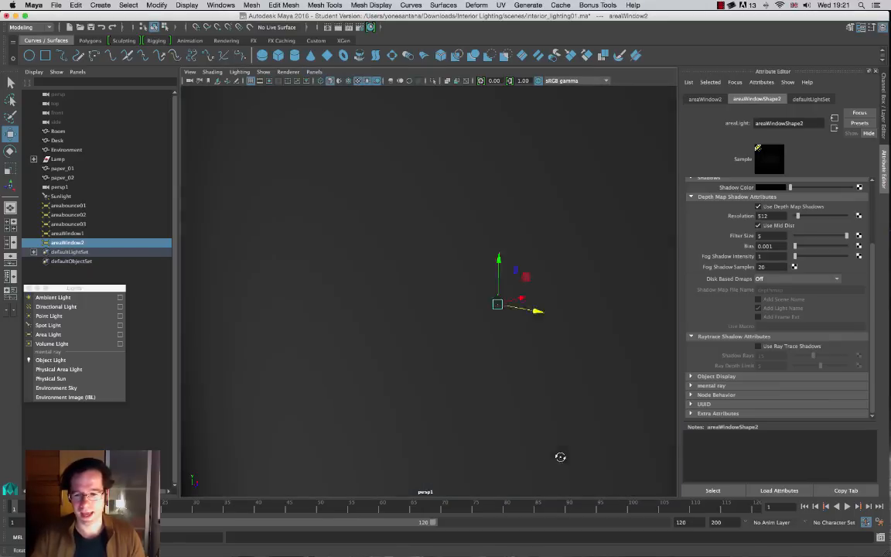
{"action": "middle_click_drag", "start_coordinate": [574, 399], "coordinate": [417, 374], "text": "alt"}
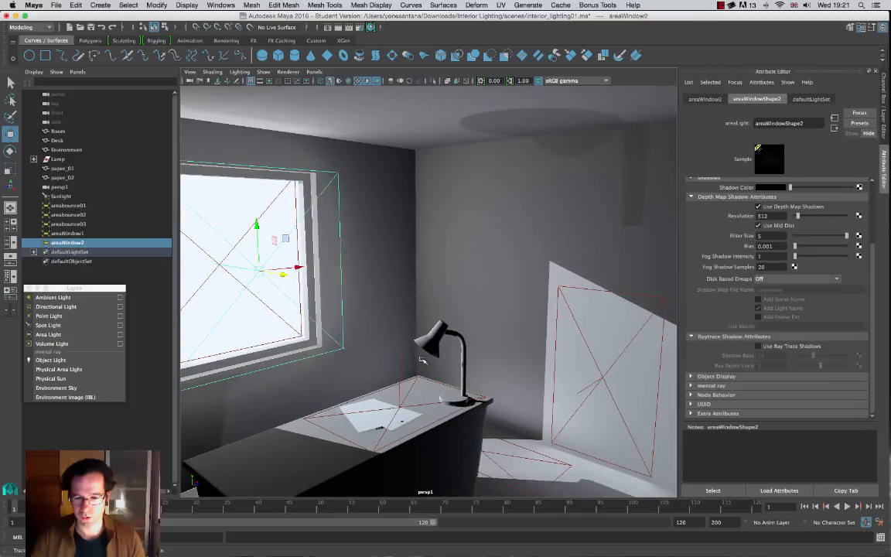
{"action": "left_click", "coordinate": [433, 341]}
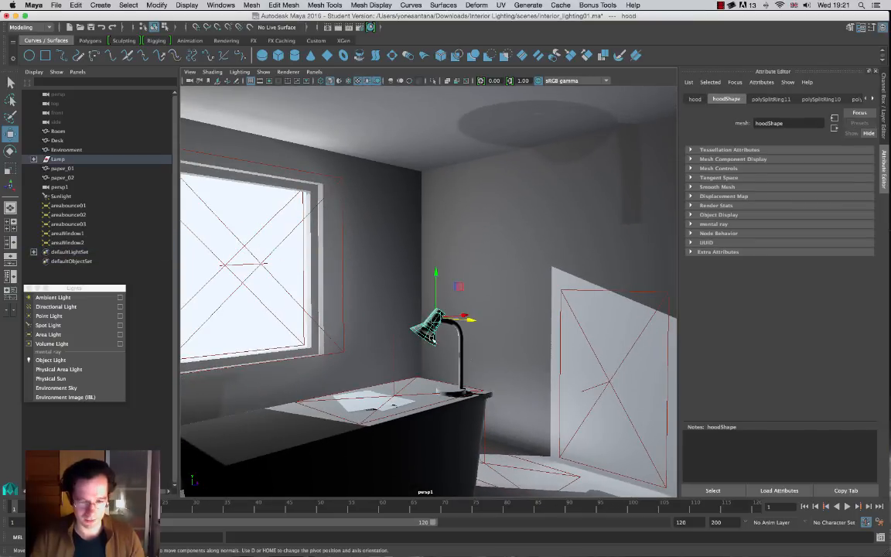
{"action": "middle_click_drag", "start_coordinate": [457, 354], "coordinate": [435, 283], "text": "alt"}
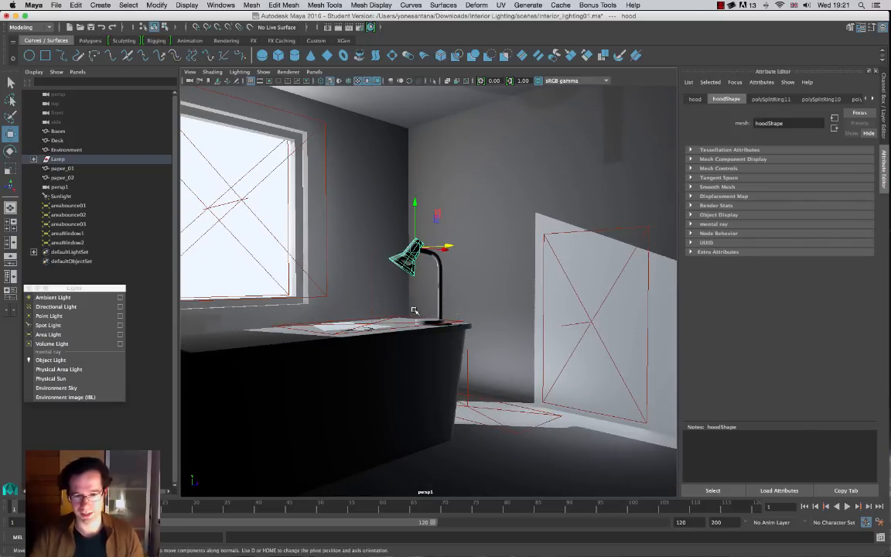
Step: Create a spot light for the desk lamp and scale up its icon in the scene
{"action": "left_click", "coordinate": [103, 6]}
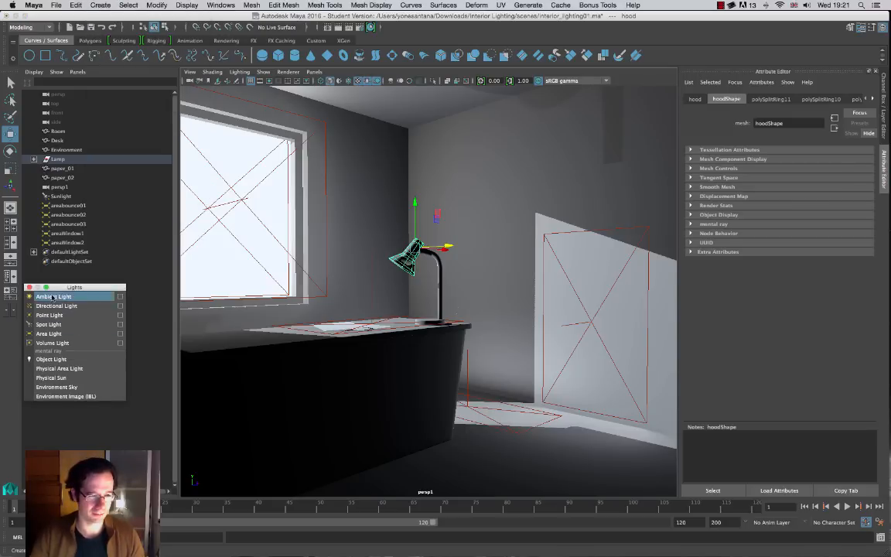
{"action": "left_click", "coordinate": [49, 325]}
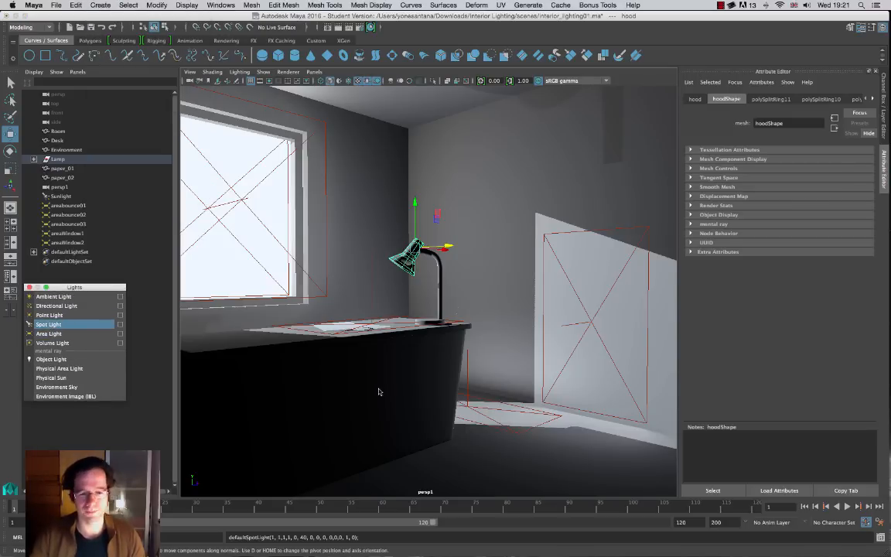
{"action": "right_click_drag", "start_coordinate": [487, 362], "coordinate": [363, 344], "text": "alt"}
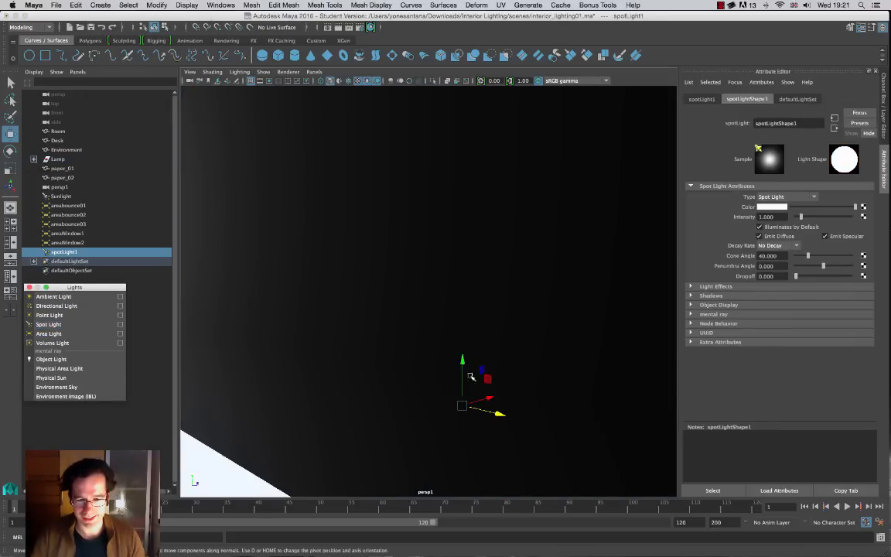
{"action": "left_click_drag", "start_coordinate": [469, 376], "coordinate": [432, 390], "text": "alt"}
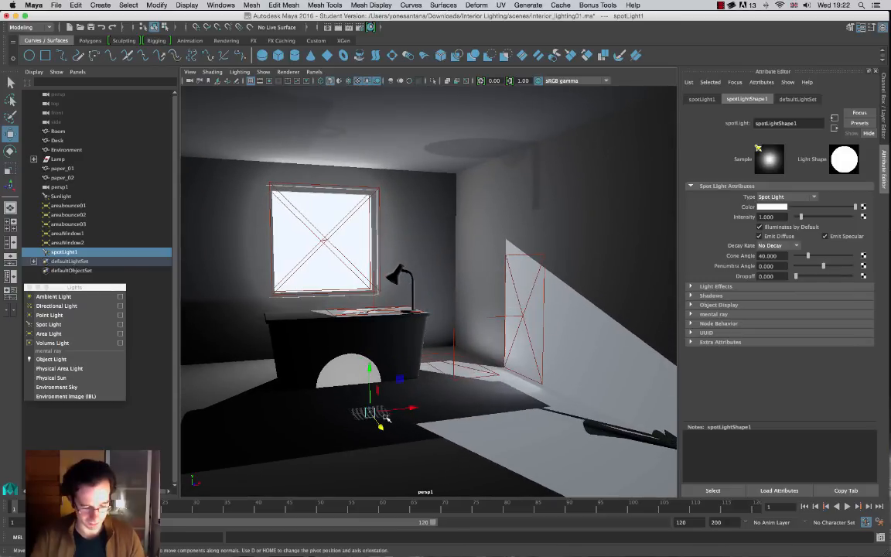
{"action": "key", "text": "r"}
{"action": "key", "text": "t"}
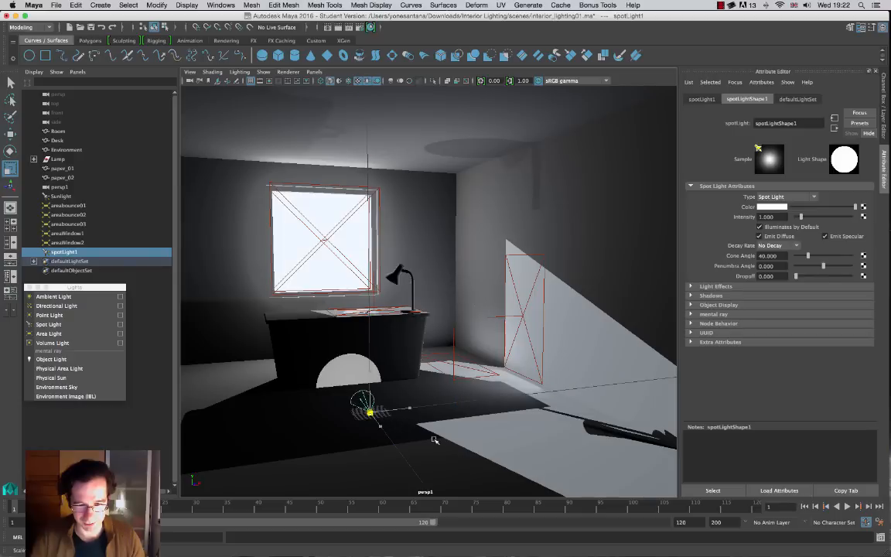
{"action": "left_click_drag", "start_coordinate": [456, 446], "coordinate": [460, 453]}
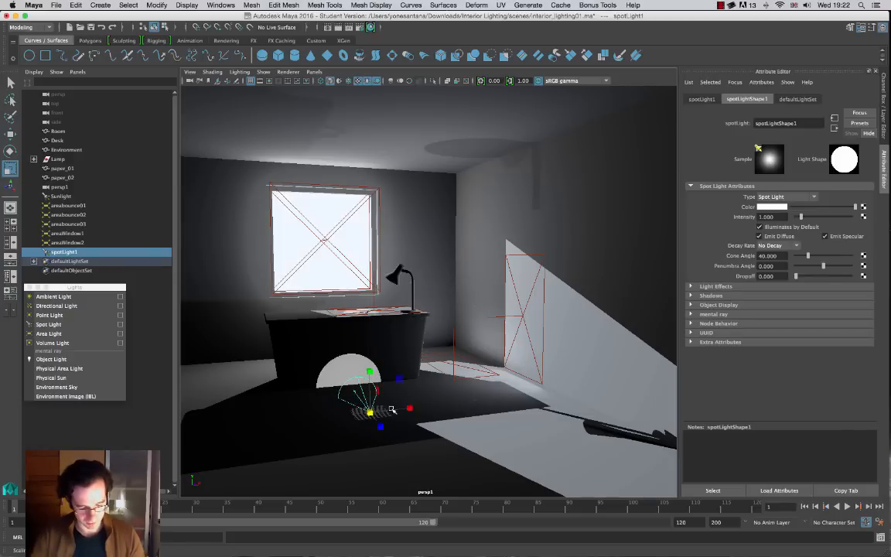
Step: Move the spot light from the floor up to the desk lamp's hood
{"action": "left_click_drag", "start_coordinate": [385, 414], "coordinate": [437, 304]}
{"action": "right_click_drag", "start_coordinate": [501, 358], "coordinate": [517, 348], "text": "alt"}
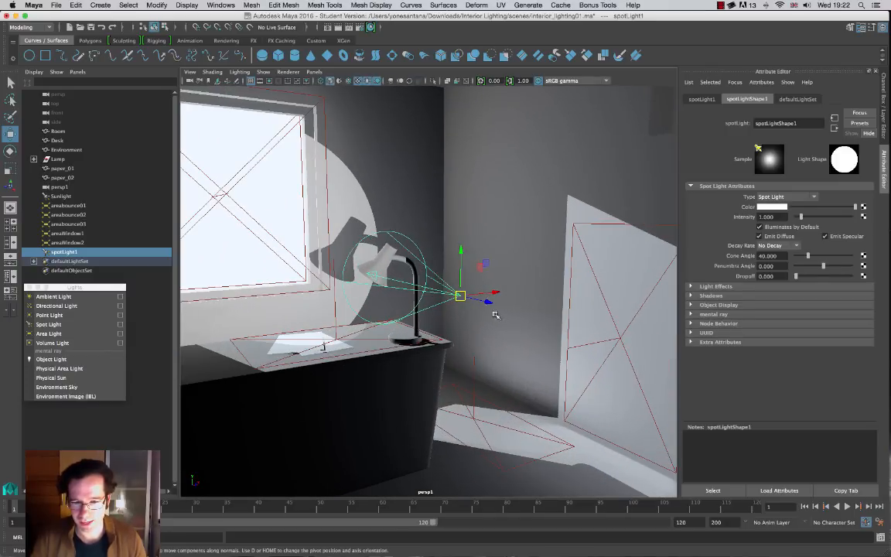
{"action": "left_click_drag", "start_coordinate": [487, 303], "coordinate": [416, 285]}
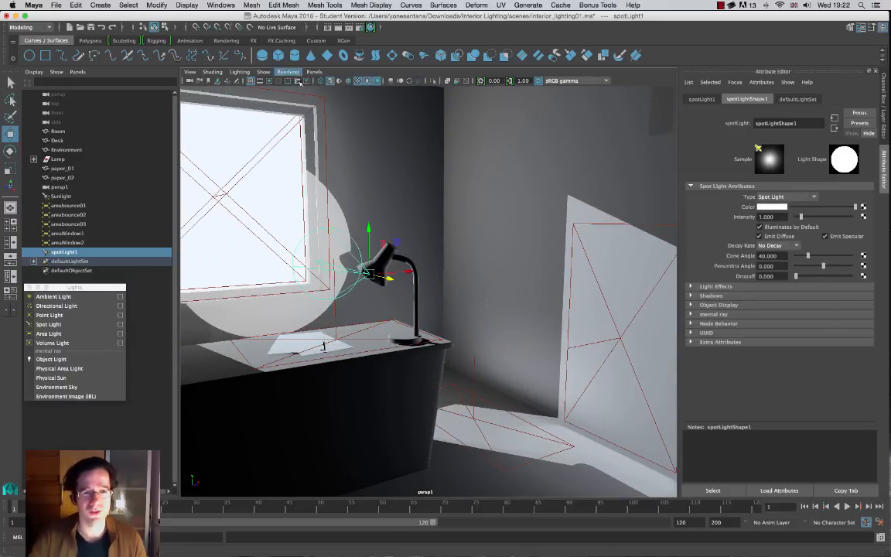
Step: In wireframe display, position the spot light inside the lamp's hood at the bulb, checking from several angles
{"action": "key", "text": "4"}
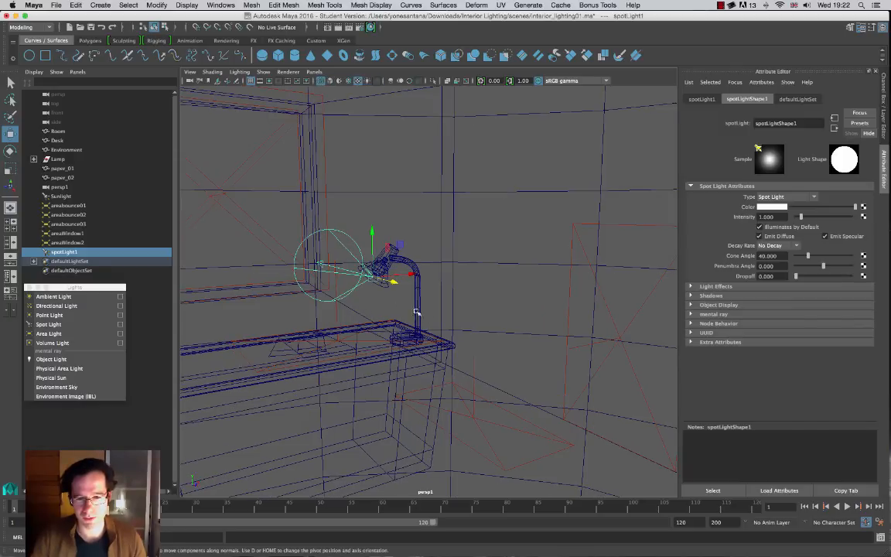
{"action": "left_click_drag", "start_coordinate": [416, 312], "coordinate": [497, 298], "text": "alt"}
{"action": "right_click_drag", "start_coordinate": [497, 298], "coordinate": [540, 371], "text": "alt"}
{"action": "left_click_drag", "start_coordinate": [567, 275], "coordinate": [375, 305]}
{"action": "left_click_drag", "start_coordinate": [538, 298], "coordinate": [433, 325], "text": "alt"}
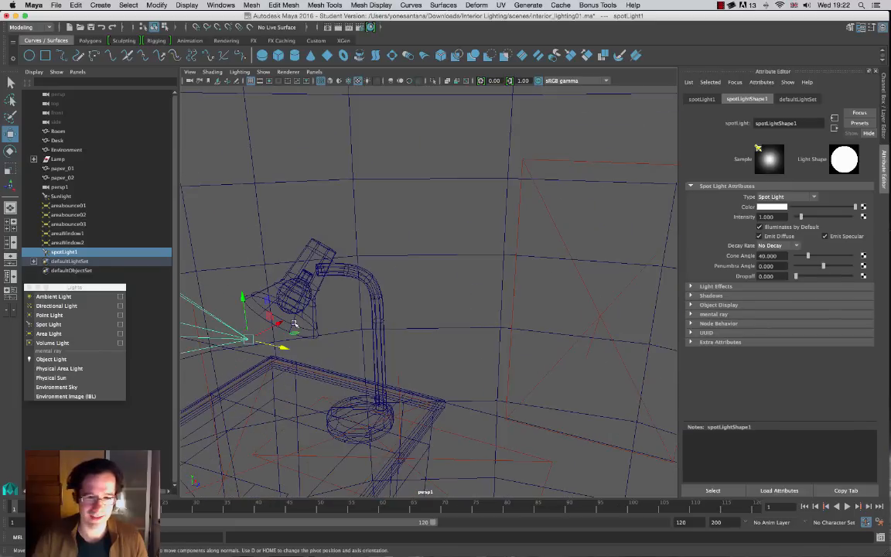
{"action": "left_click_drag", "start_coordinate": [254, 302], "coordinate": [348, 272]}
{"action": "left_click_drag", "start_coordinate": [338, 338], "coordinate": [382, 344], "text": "alt"}
{"action": "left_click_drag", "start_coordinate": [459, 264], "coordinate": [317, 284]}
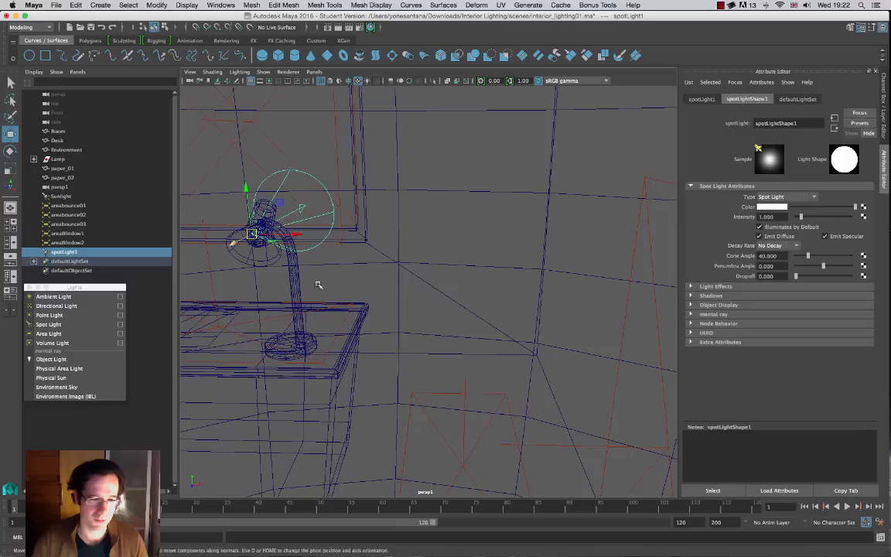
{"action": "middle_click_drag", "start_coordinate": [318, 285], "coordinate": [391, 283], "text": "alt"}
{"action": "left_click_drag", "start_coordinate": [339, 234], "coordinate": [345, 231]}
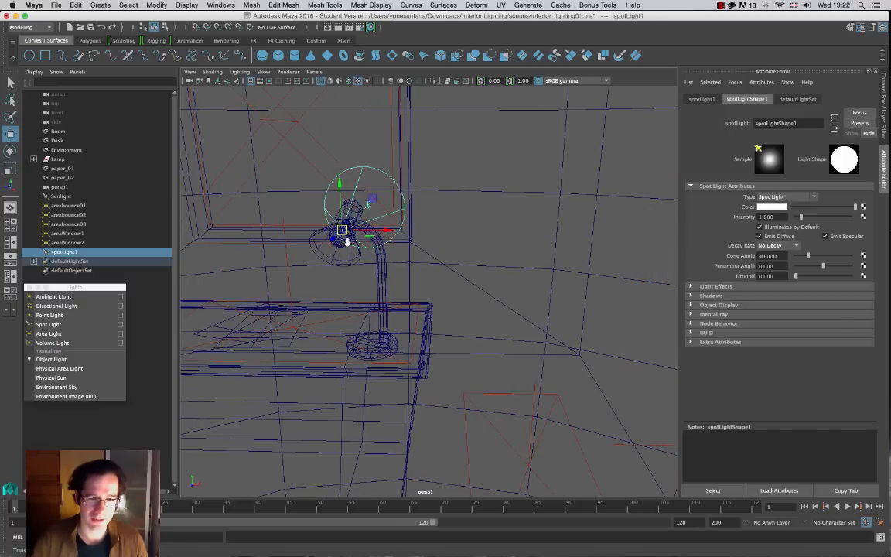
{"action": "right_click_drag", "start_coordinate": [348, 243], "coordinate": [354, 278], "text": "alt"}
{"action": "key", "text": "f"}
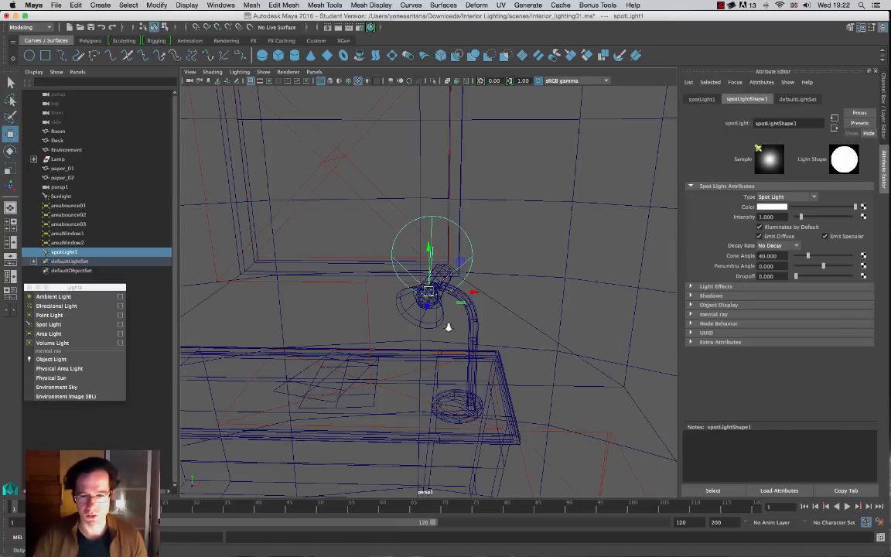
Step: Aim the spot light from the lamp's bulb down at the desk using its target manipulator
{"action": "right_click_drag", "start_coordinate": [448, 325], "coordinate": [581, 406], "text": "alt"}
{"action": "left_click_drag", "start_coordinate": [459, 345], "coordinate": [426, 249], "text": "alt"}
{"action": "left_click_drag", "start_coordinate": [443, 283], "coordinate": [433, 293], "text": "alt"}
{"action": "key", "text": "f"}
{"action": "key", "text": "e"}
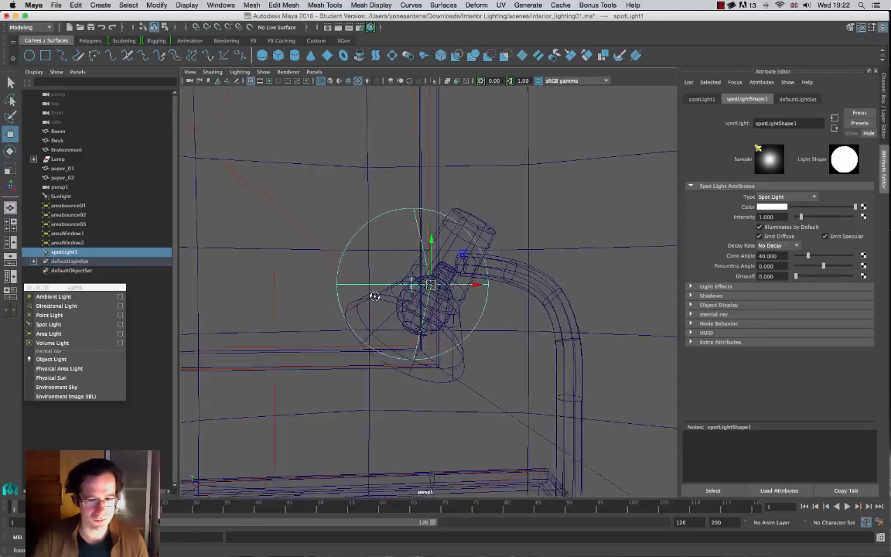
{"action": "left_click_drag", "start_coordinate": [369, 294], "coordinate": [473, 284], "text": "alt"}
{"action": "key", "text": "w"}
{"action": "right_click_drag", "start_coordinate": [479, 285], "coordinate": [461, 368], "text": "alt"}
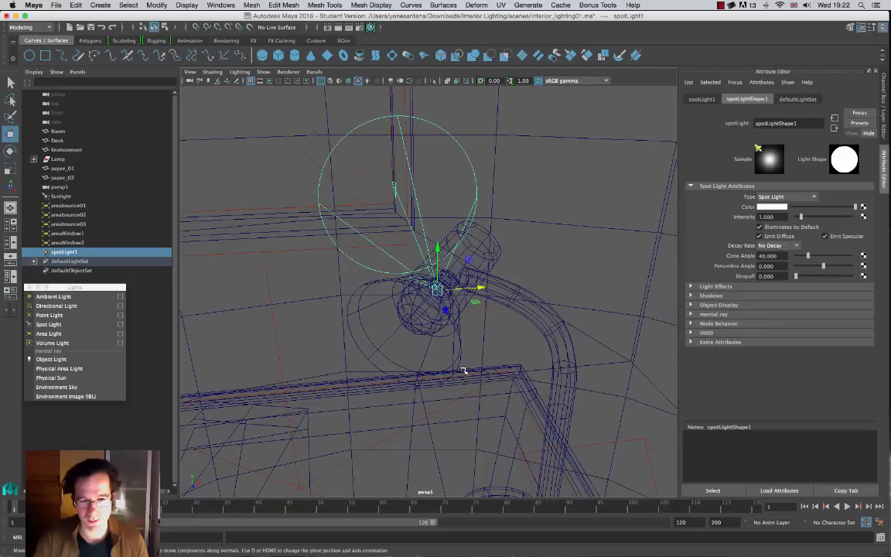
{"action": "left_click_drag", "start_coordinate": [461, 368], "coordinate": [437, 313], "text": "alt"}
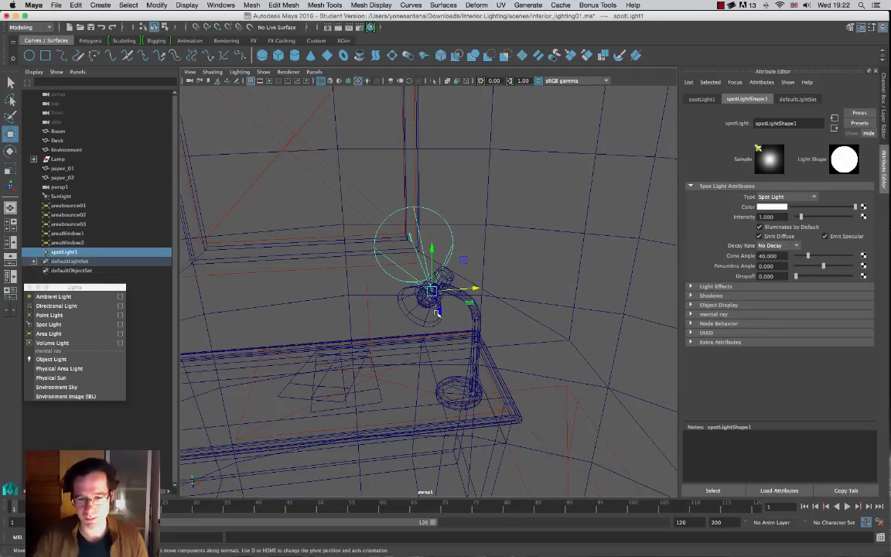
{"action": "key", "text": "t"}
{"action": "left_click_drag", "start_coordinate": [426, 352], "coordinate": [374, 409], "text": "alt"}
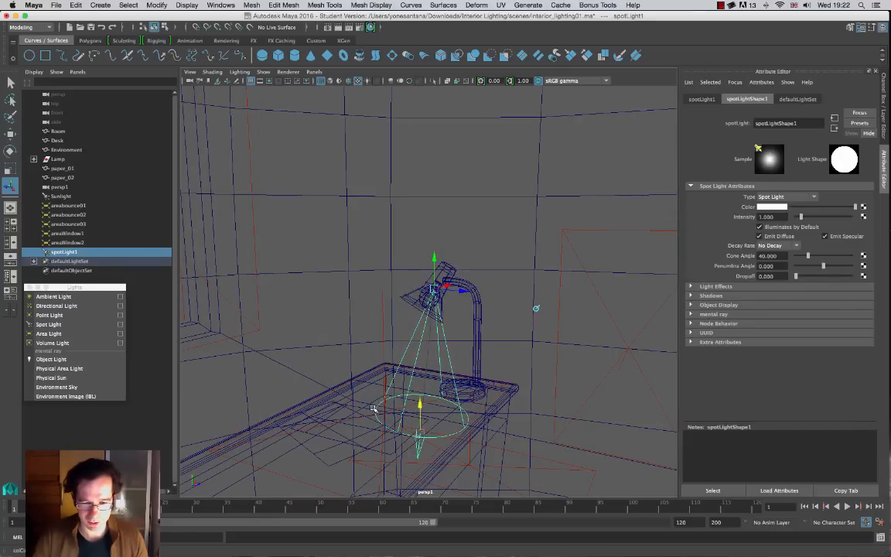
Step: Shift the spot light's target so its cone follows the lamp hood's tilt and points at the papers on the desk
{"action": "left_click_drag", "start_coordinate": [444, 440], "coordinate": [389, 426]}
{"action": "left_click_drag", "start_coordinate": [464, 422], "coordinate": [495, 305], "text": "alt"}
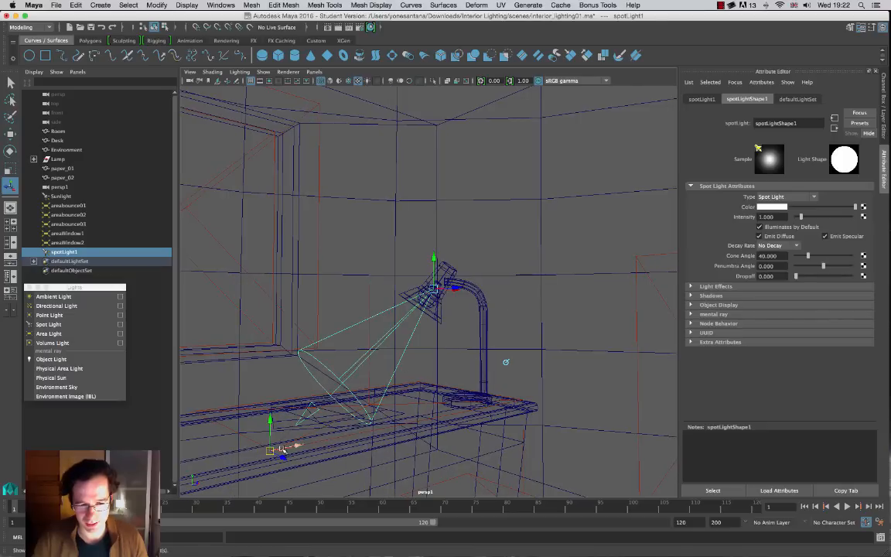
{"action": "mouse_move", "coordinate": [301, 447]}
{"action": "left_mouse_down"}
{"action": "mouse_move", "coordinate": [310, 451]}
{"action": "mouse_move", "coordinate": [292, 461]}
{"action": "left_mouse_up"}
{"action": "left_click_drag", "start_coordinate": [373, 422], "coordinate": [349, 406], "text": "alt"}
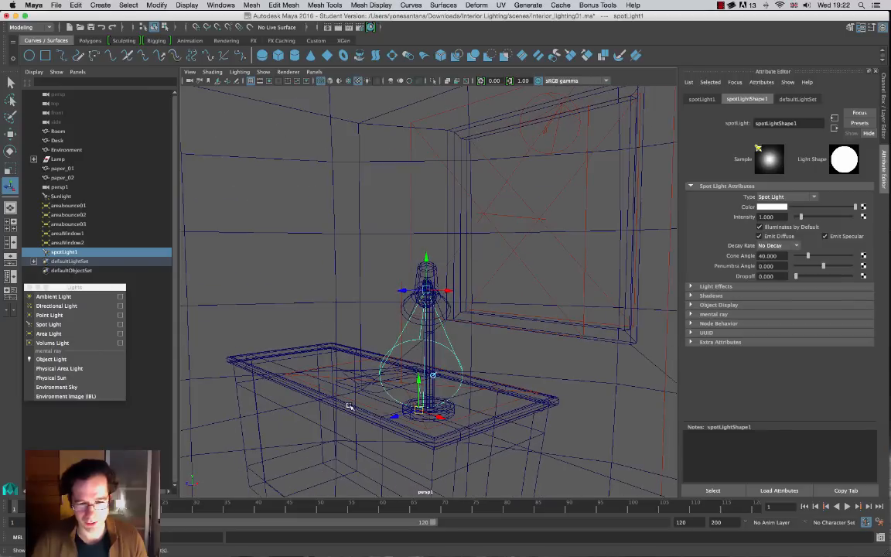
{"action": "left_click_drag", "start_coordinate": [372, 445], "coordinate": [435, 419], "text": "alt"}
{"action": "left_click_drag", "start_coordinate": [327, 450], "coordinate": [332, 453]}
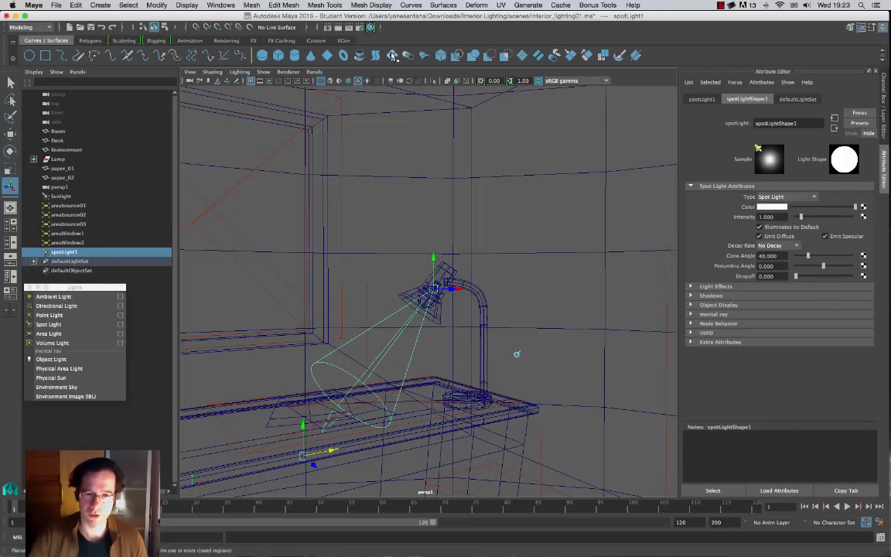
Step: Switch the viewport to shaded display and test-render the desk lamp with its spot light
{"action": "left_click", "coordinate": [331, 81]}
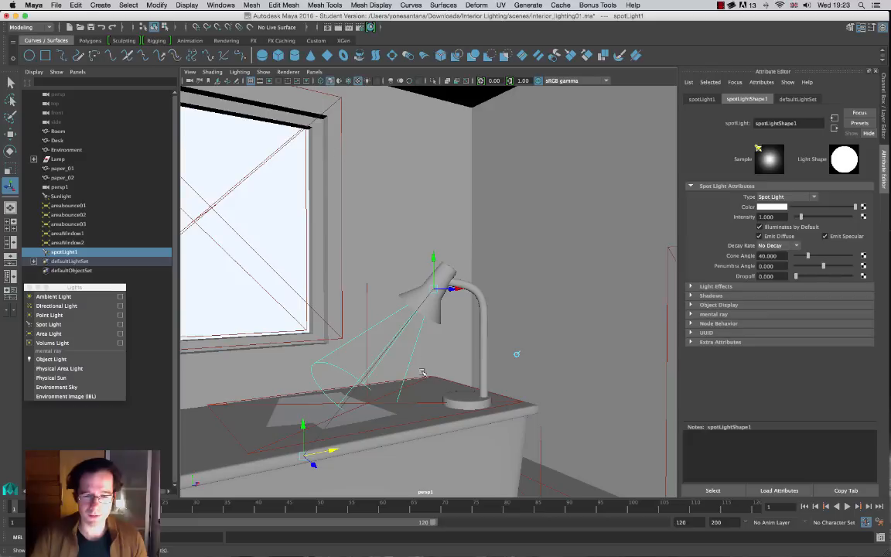
{"action": "left_click_drag", "start_coordinate": [421, 372], "coordinate": [452, 374], "text": "alt"}
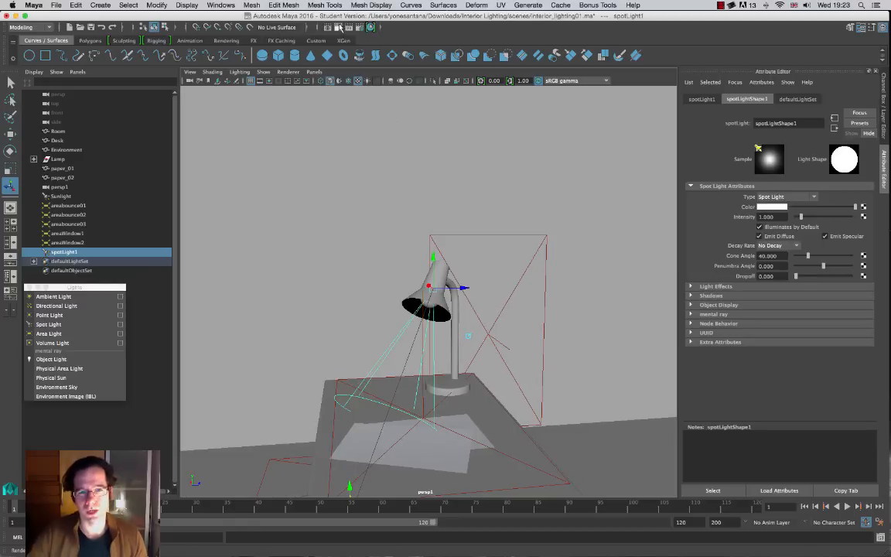
{"action": "left_click", "coordinate": [305, 26]}
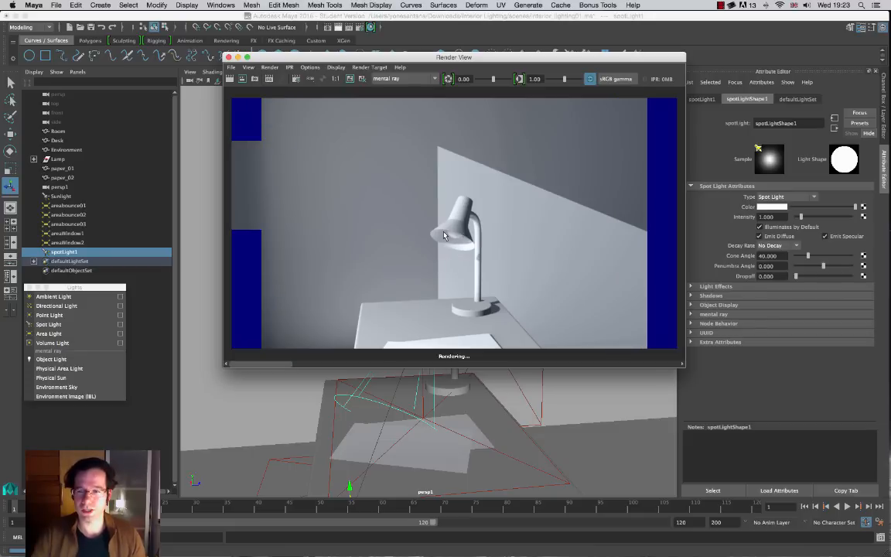
{"action": "left_click", "coordinate": [228, 58]}
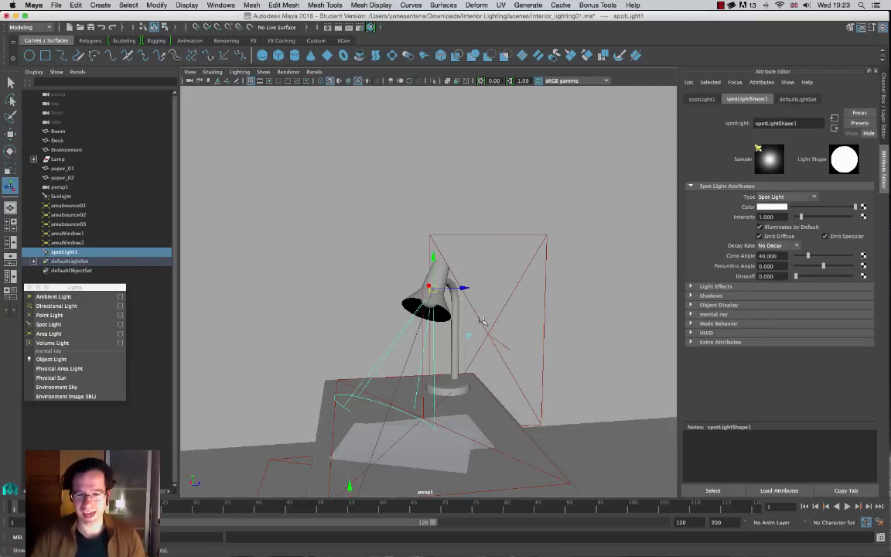
Step: Select the bulb inside the Lamp hierarchy and inspect its shadow options in Render Stats
{"action": "left_click_drag", "start_coordinate": [452, 348], "coordinate": [510, 329], "text": "alt"}
{"action": "left_click", "coordinate": [420, 299]}
{"action": "left_click", "coordinate": [440, 293]}
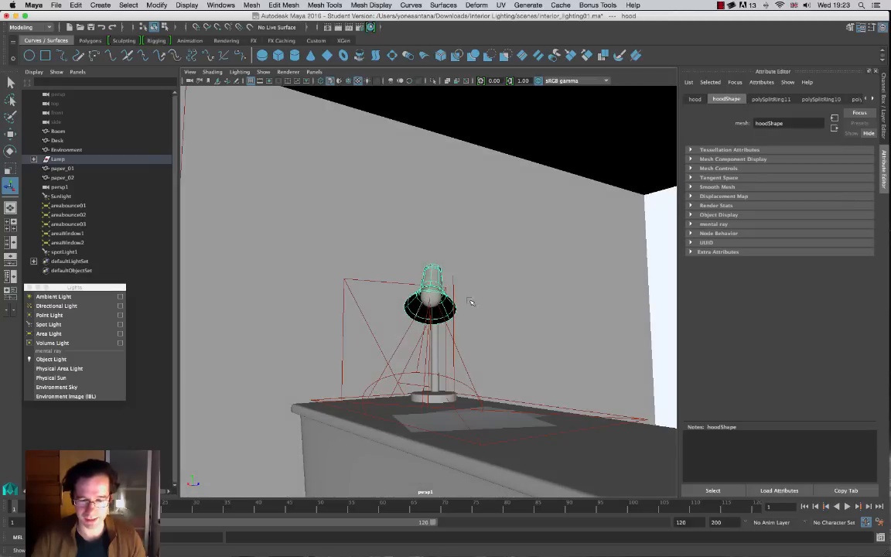
{"action": "left_click", "coordinate": [33, 159]}
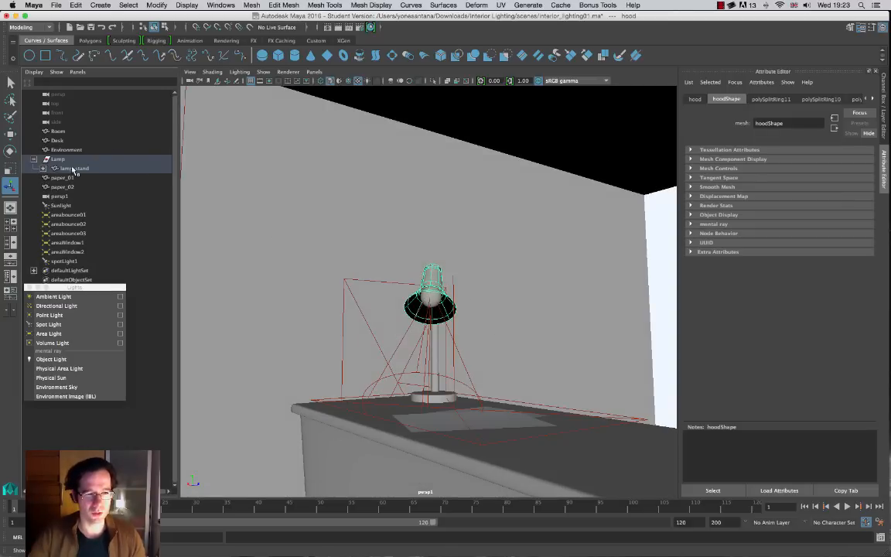
{"action": "left_click", "coordinate": [44, 169]}
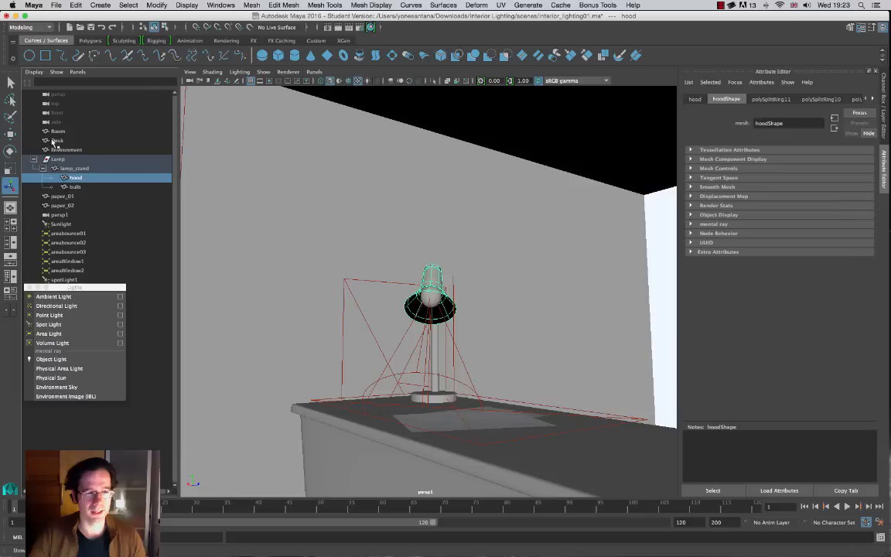
{"action": "left_click", "coordinate": [74, 187]}
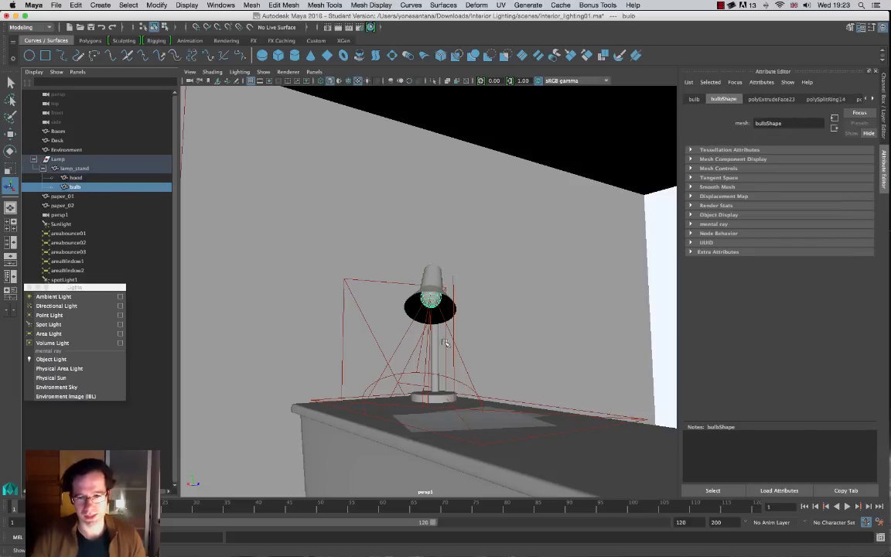
{"action": "mouse_move", "coordinate": [519, 334]}
{"action": "left_mouse_down", "text": "alt"}
{"action": "mouse_move", "coordinate": [489, 332]}
{"action": "mouse_move", "coordinate": [505, 342]}
{"action": "left_mouse_up", "text": "alt"}
{"action": "left_click", "coordinate": [882, 174]}
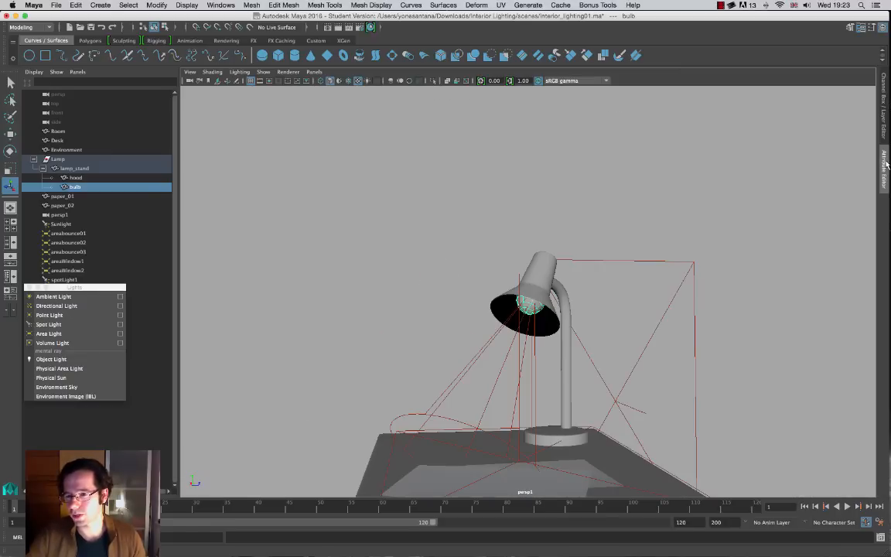
{"action": "left_click", "coordinate": [882, 175]}
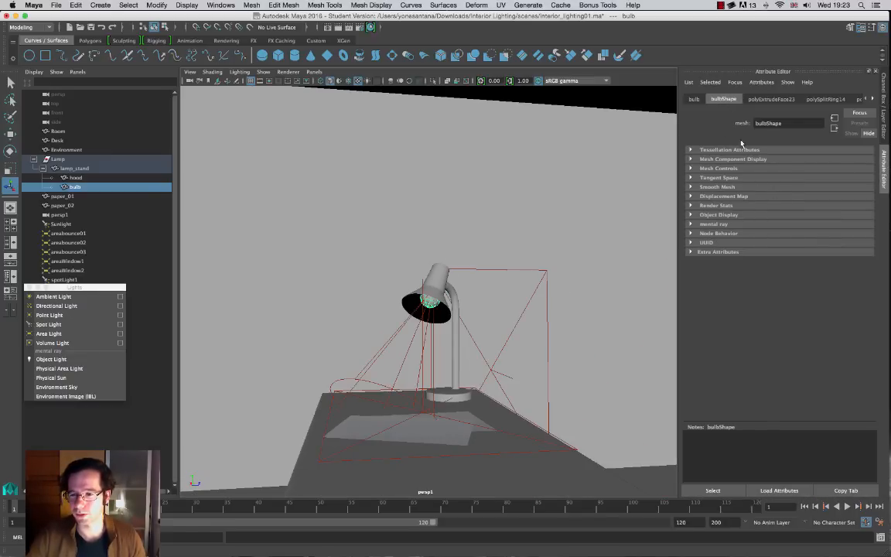
{"action": "left_click", "coordinate": [691, 206]}
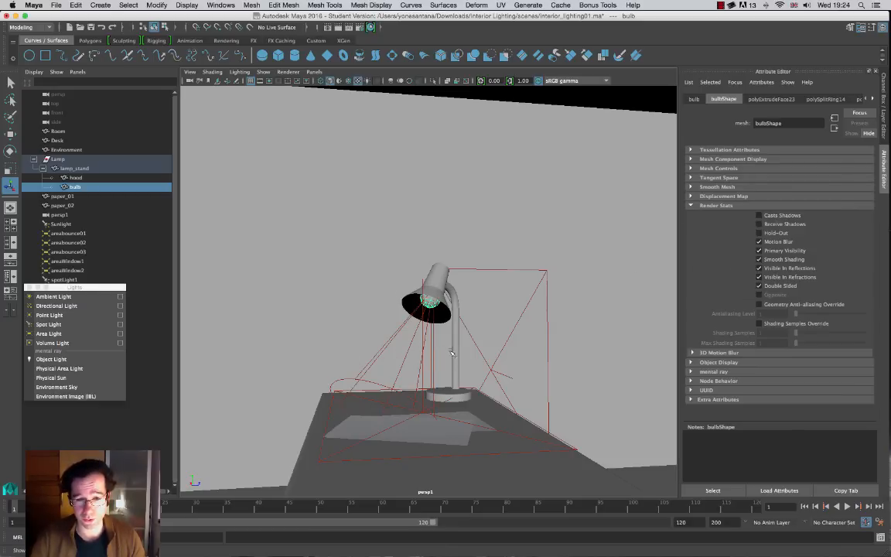
Step: Frame the lamp together with the papers on the desk and render the view to check the spot light's pool
{"action": "left_click_drag", "start_coordinate": [406, 329], "coordinate": [386, 375], "text": "alt"}
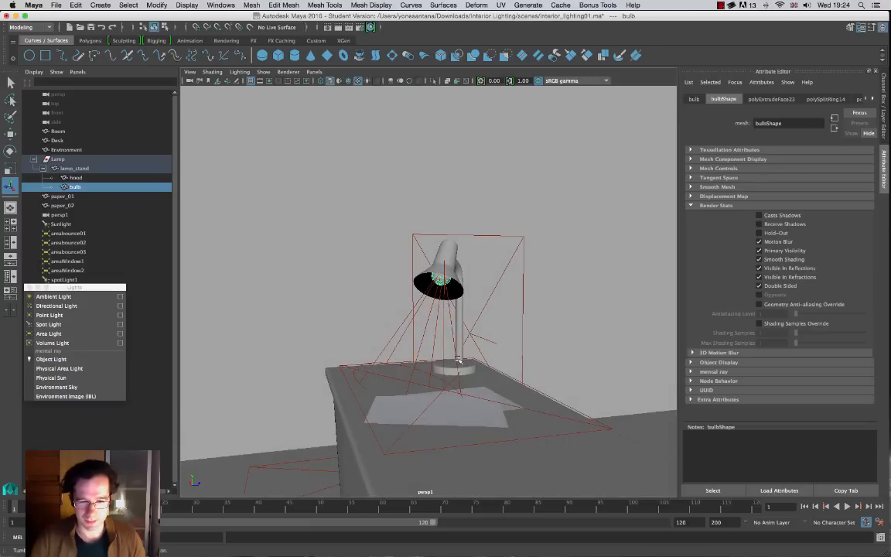
{"action": "left_click", "coordinate": [338, 28]}
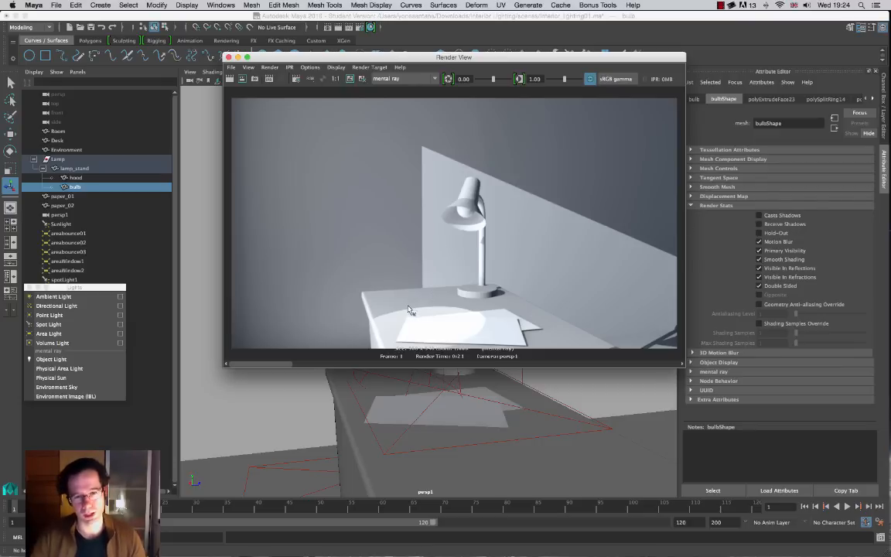
{"action": "left_click", "coordinate": [229, 57]}
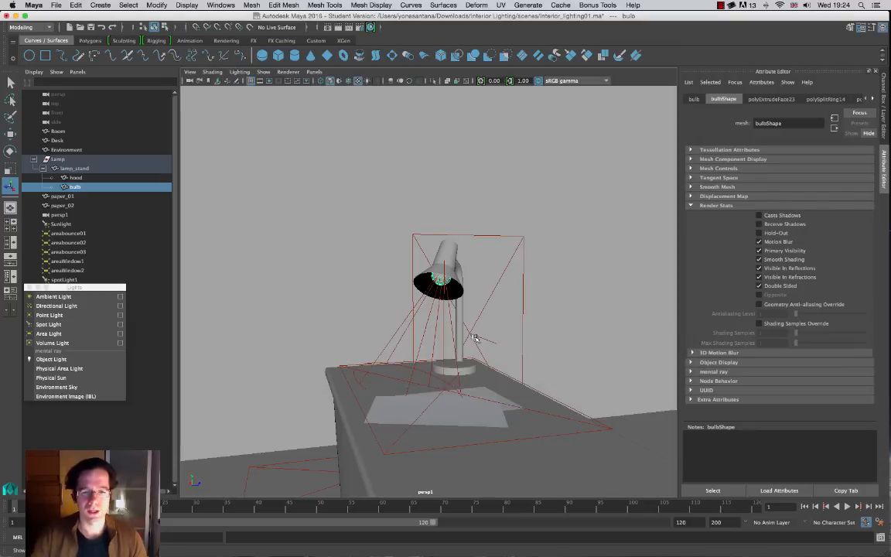
Step: Rename the lamp's spot light as deskLight
{"action": "left_click_drag", "start_coordinate": [475, 338], "coordinate": [540, 292], "text": "alt"}
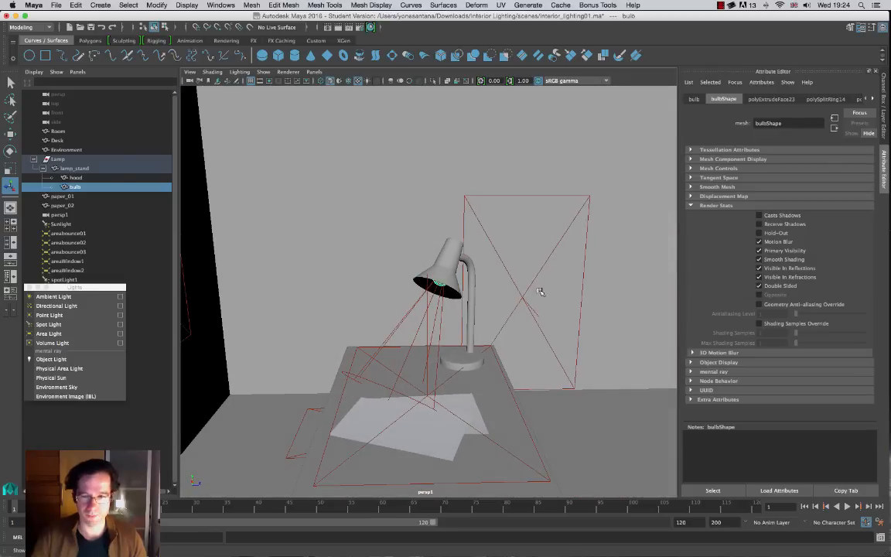
{"action": "left_click_drag", "start_coordinate": [70, 288], "coordinate": [70, 334]}
{"action": "left_click", "coordinate": [68, 280]}
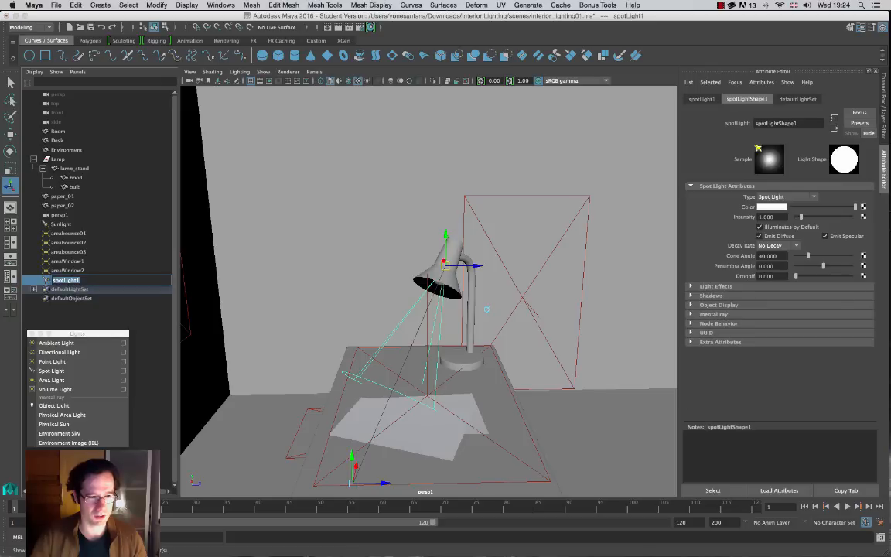
{"action": "type", "text": "desk"}
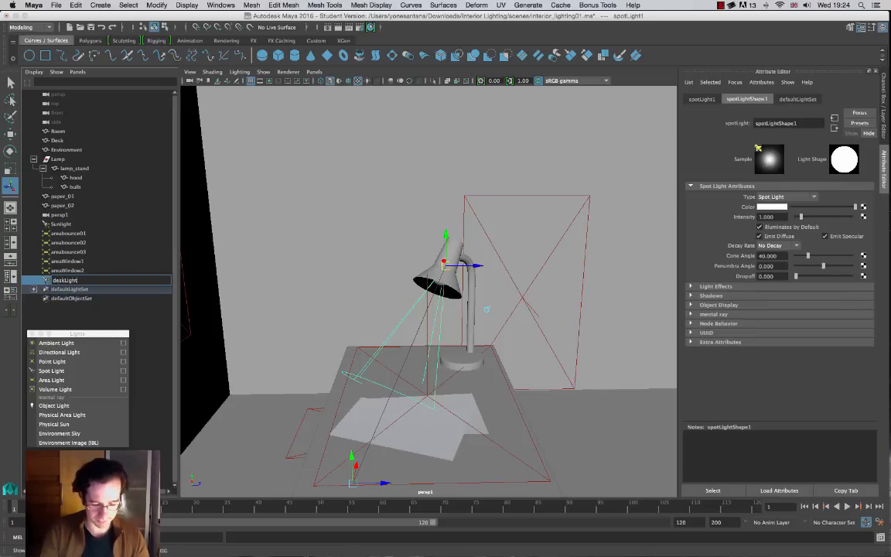
{"action": "type", "text": "Light"}
{"action": "key", "text": "Return"}
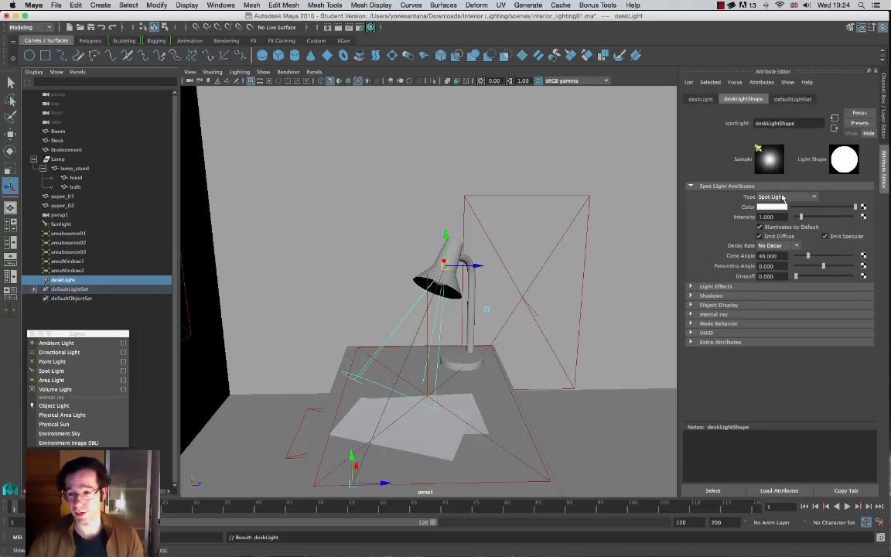
Step: Give the desk light a warm yellow colour with hue 45.451, saturation 0.456 and value 1
{"action": "left_click", "coordinate": [772, 208]}
{"action": "left_click", "coordinate": [466, 269]}
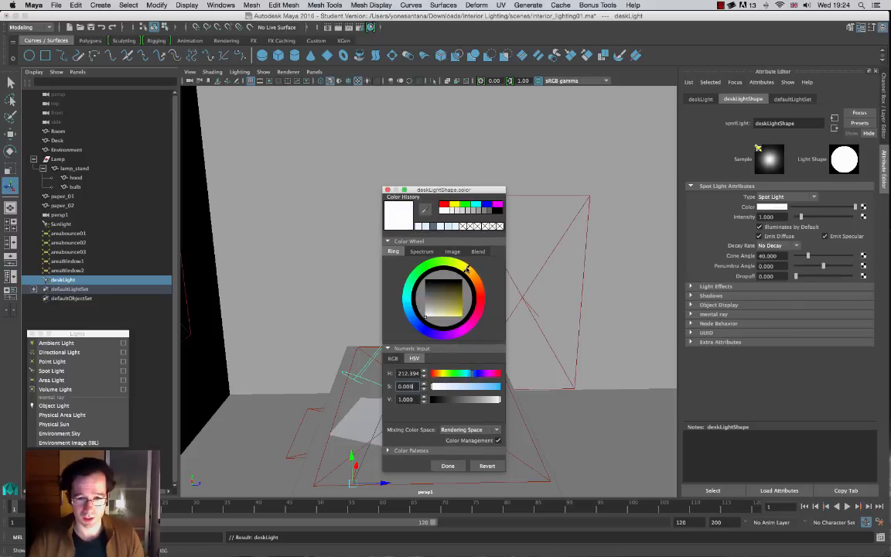
{"action": "left_click_drag", "start_coordinate": [434, 313], "coordinate": [442, 317]}
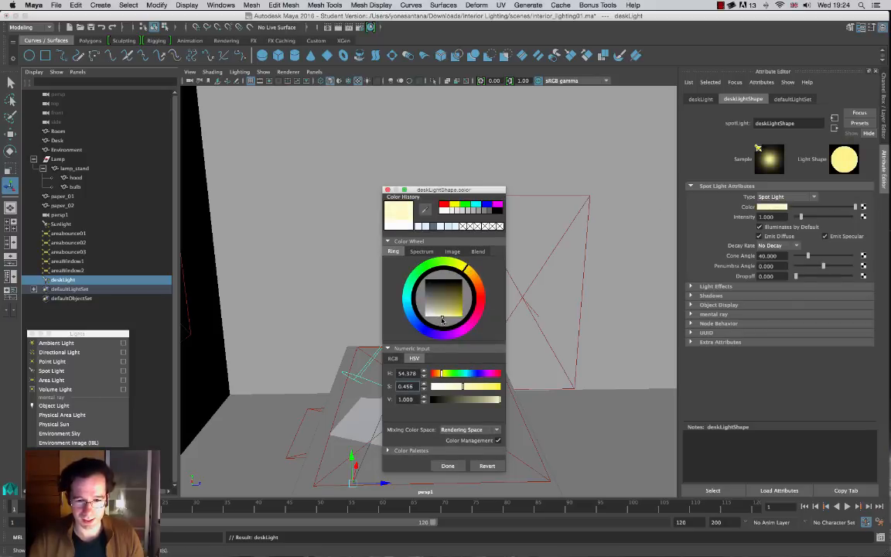
{"action": "left_click", "coordinate": [472, 271]}
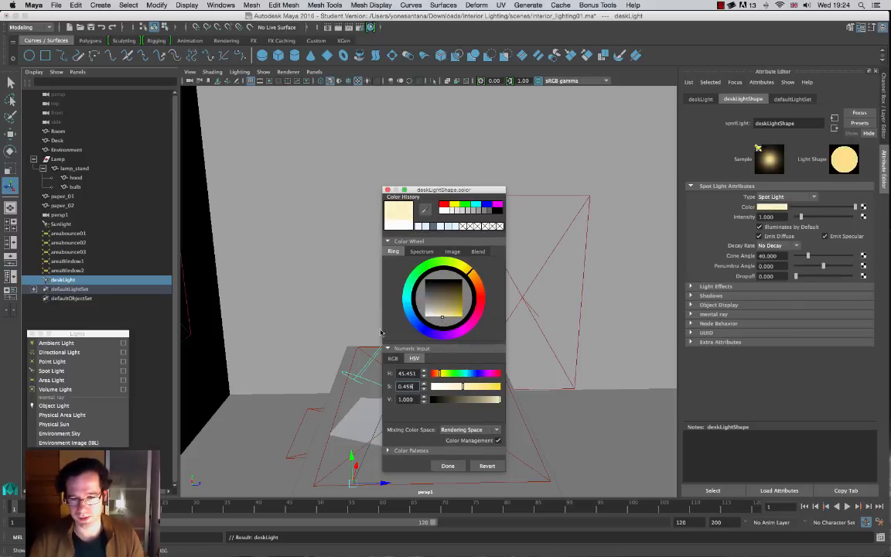
{"action": "left_click", "coordinate": [459, 466]}
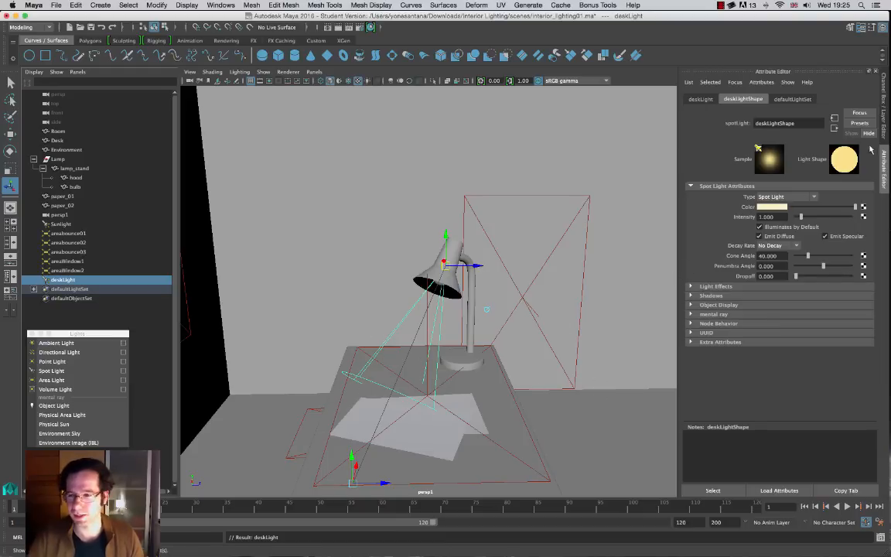
Step: Preview the scene lighting in the viewport, and set the desk light's penumbra angle to 1.795 and dropoff to 4
{"action": "left_click_drag", "start_coordinate": [824, 267], "coordinate": [839, 267]}
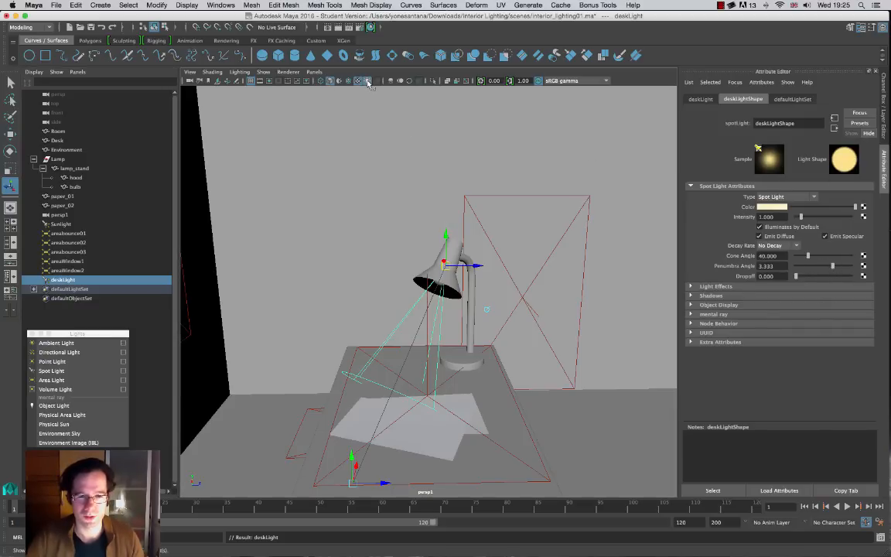
{"action": "left_click", "coordinate": [368, 82]}
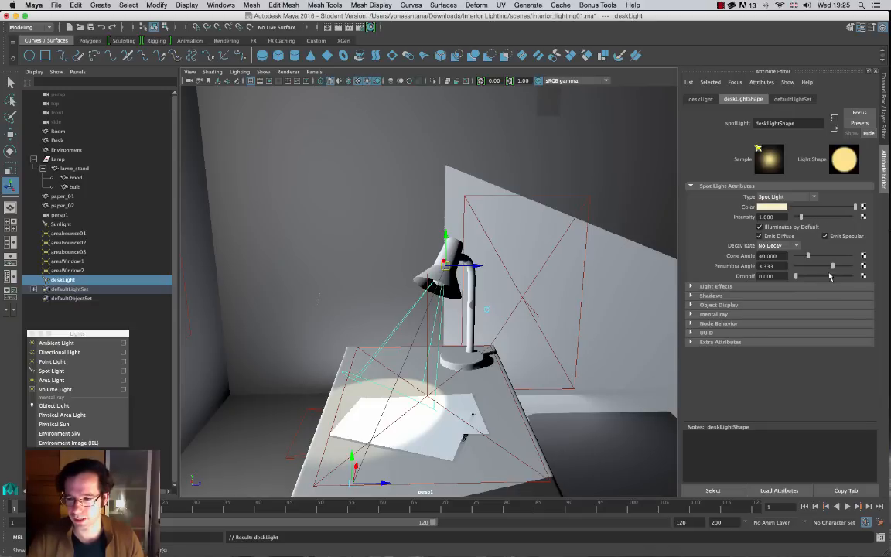
{"action": "left_click_drag", "start_coordinate": [829, 276], "coordinate": [714, 281]}
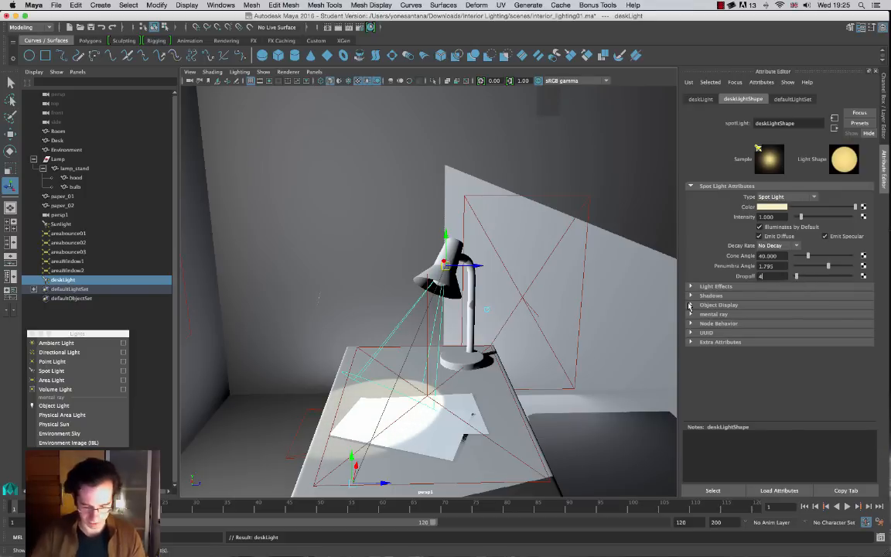
{"action": "type", "text": "4"}
{"action": "key", "text": "Return"}
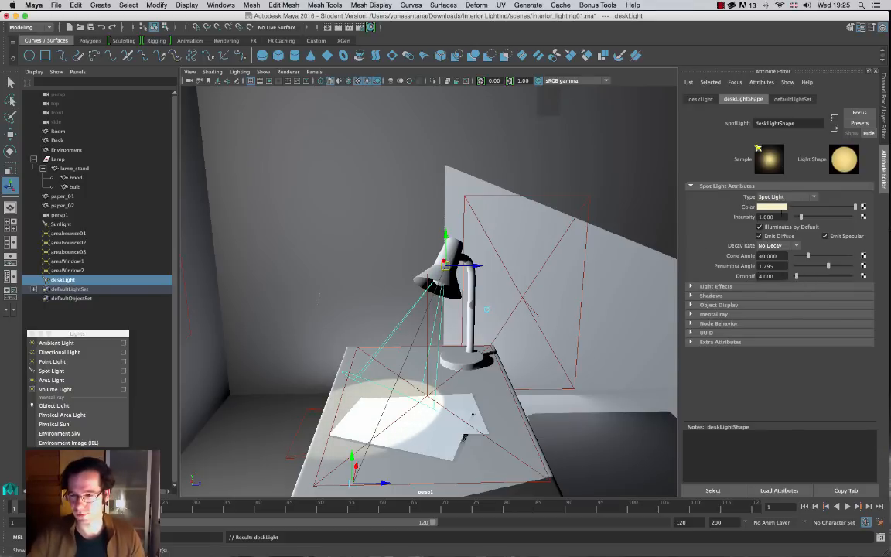
Step: Set the desk light's intensity to 2 and check its pool of light on the desk from several angles
{"action": "left_click_drag", "start_coordinate": [780, 217], "coordinate": [703, 218]}
{"action": "type", "text": "2"}
{"action": "key", "text": "Return"}
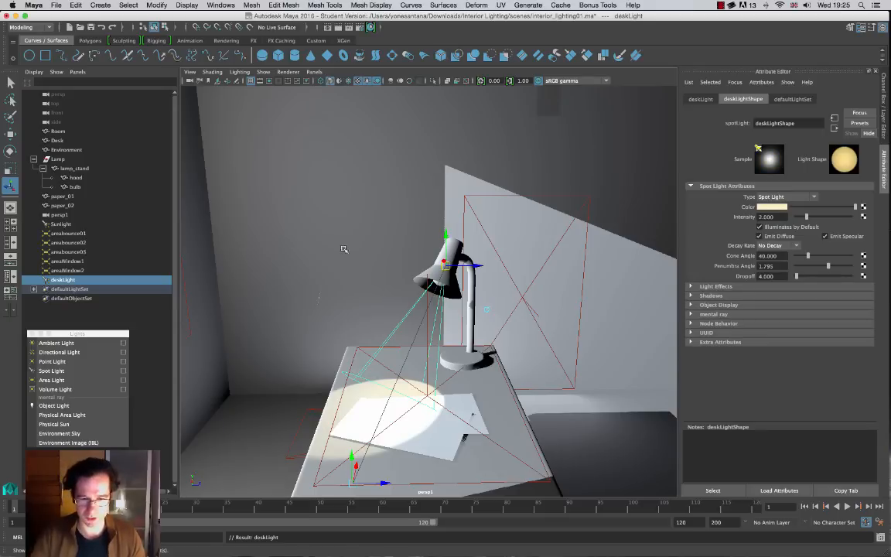
{"action": "left_click_drag", "start_coordinate": [443, 388], "coordinate": [284, 226], "text": "alt"}
{"action": "left_click_drag", "start_coordinate": [345, 376], "coordinate": [471, 359], "text": "alt"}
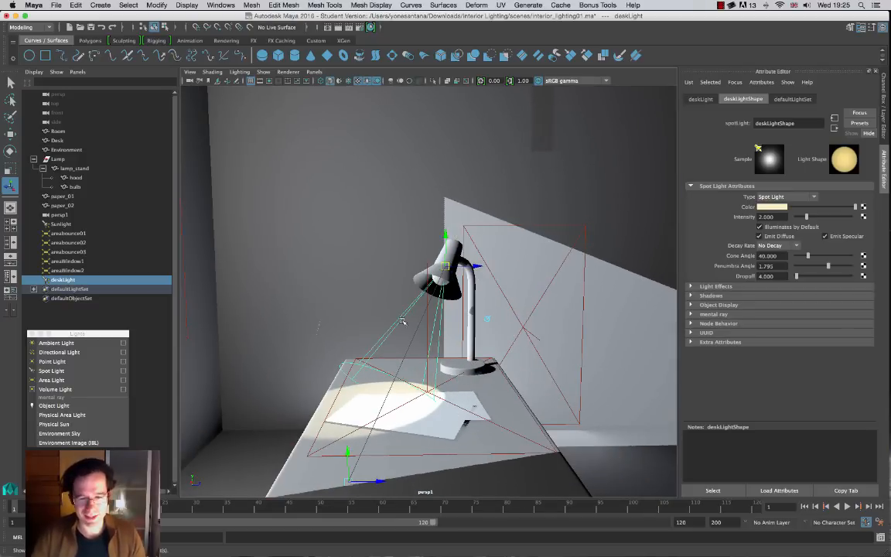
{"action": "left_click_drag", "start_coordinate": [414, 397], "coordinate": [391, 355], "text": "alt"}
{"action": "left_click_drag", "start_coordinate": [458, 364], "coordinate": [302, 333], "text": "alt"}
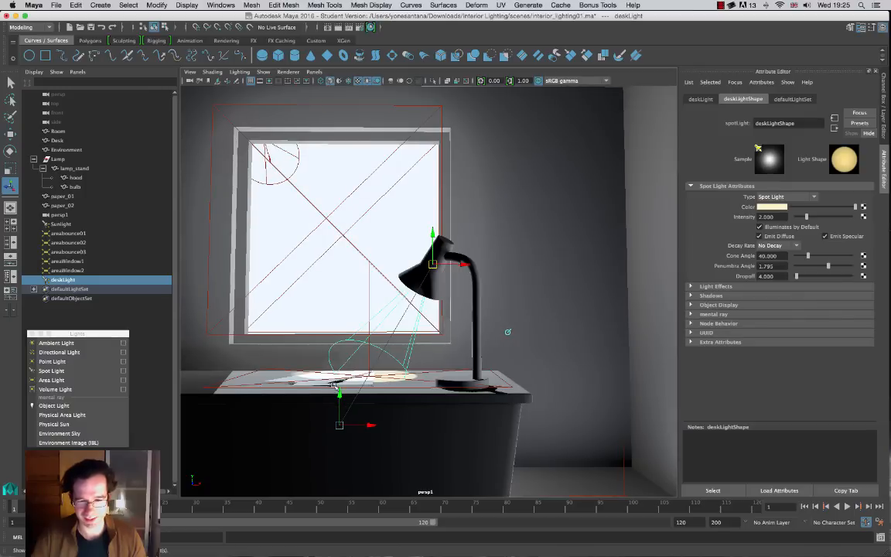
{"action": "left_click_drag", "start_coordinate": [358, 361], "coordinate": [508, 321], "text": "alt"}
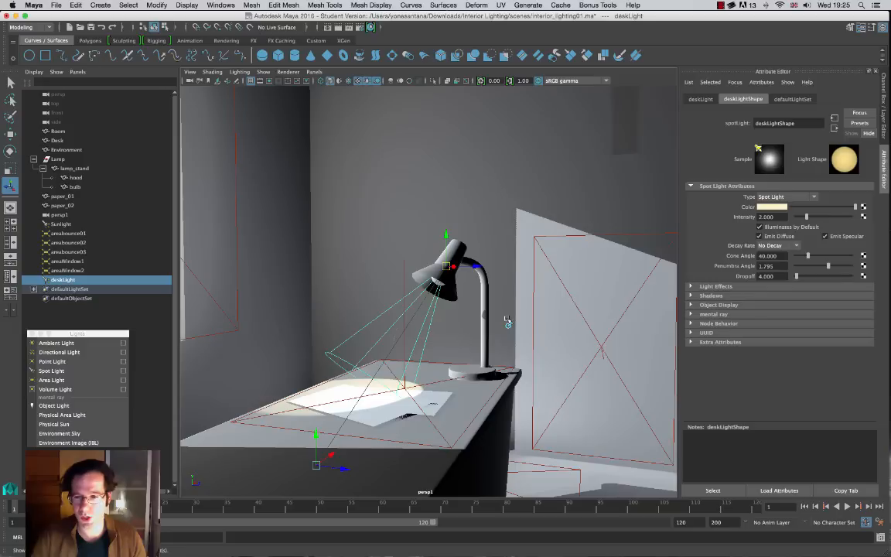
Step: Add a light fog to the desk light through its light effects
{"action": "left_click", "coordinate": [690, 286]}
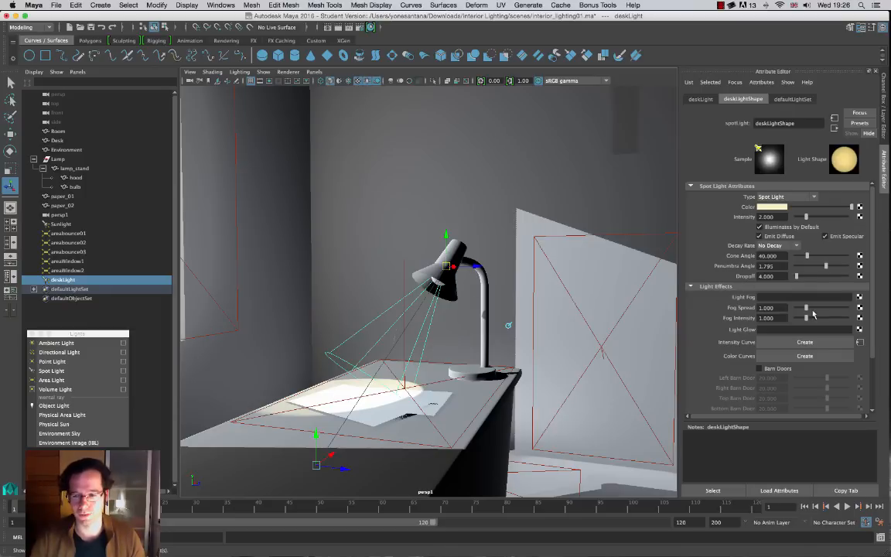
{"action": "left_click", "coordinate": [860, 299]}
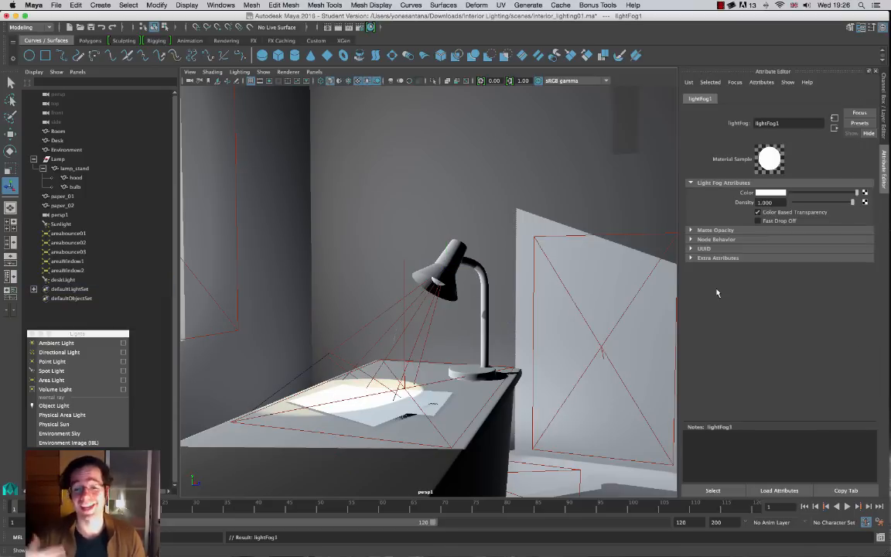
Step: Render the desk lamp view with mental ray to check the fog in the desk light's beam, and close the render
{"action": "left_click", "coordinate": [757, 212]}
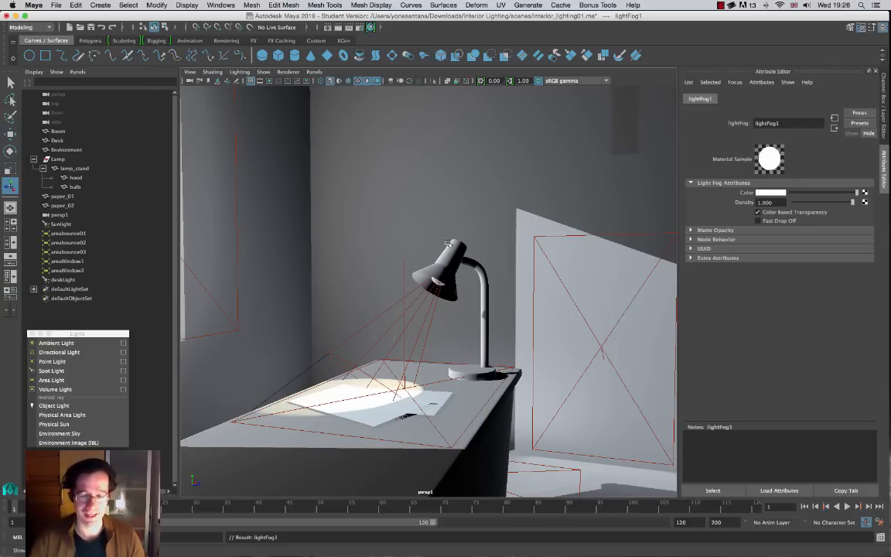
{"action": "left_click", "coordinate": [338, 27]}
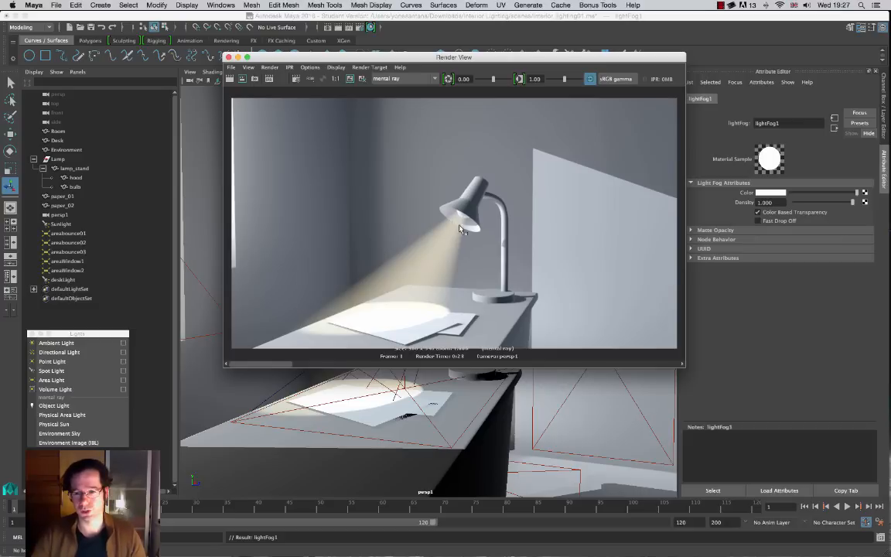
{"action": "left_click", "coordinate": [228, 57]}
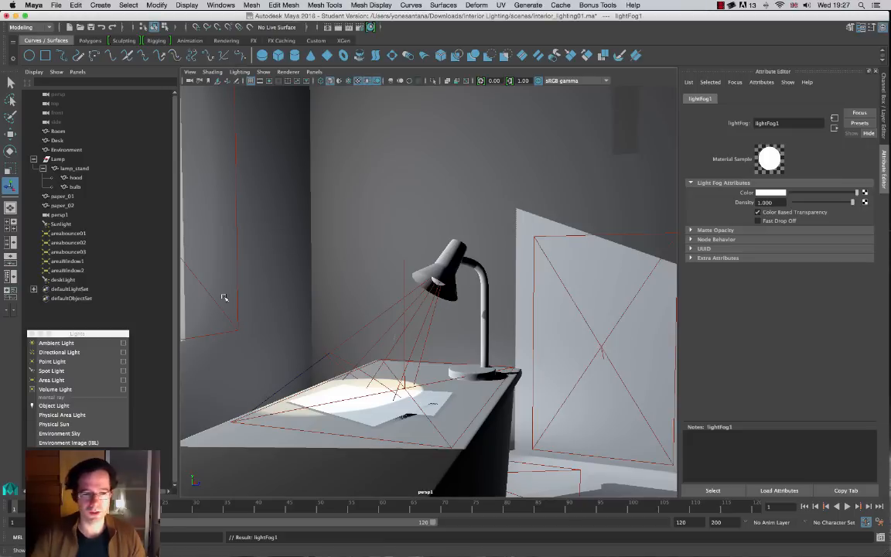
Step: Create a new Lambert material in the Hypershade for the lamp's bulb and name it GLOW
{"action": "left_click", "coordinate": [75, 186]}
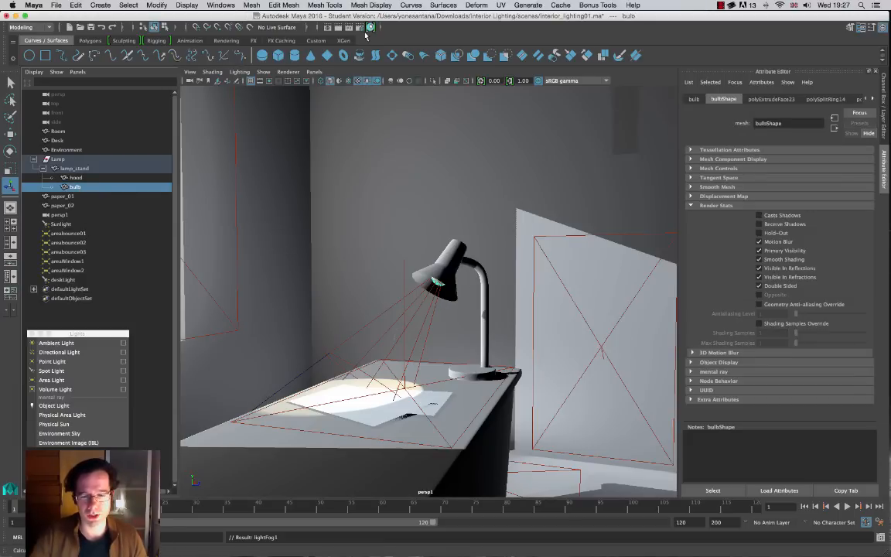
{"action": "left_click", "coordinate": [330, 31]}
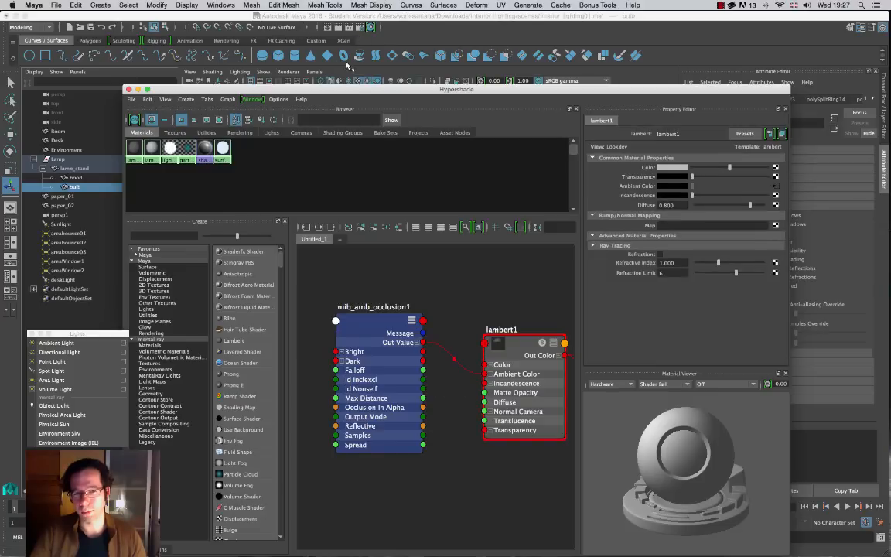
{"action": "left_click_drag", "start_coordinate": [352, 90], "coordinate": [320, 35]}
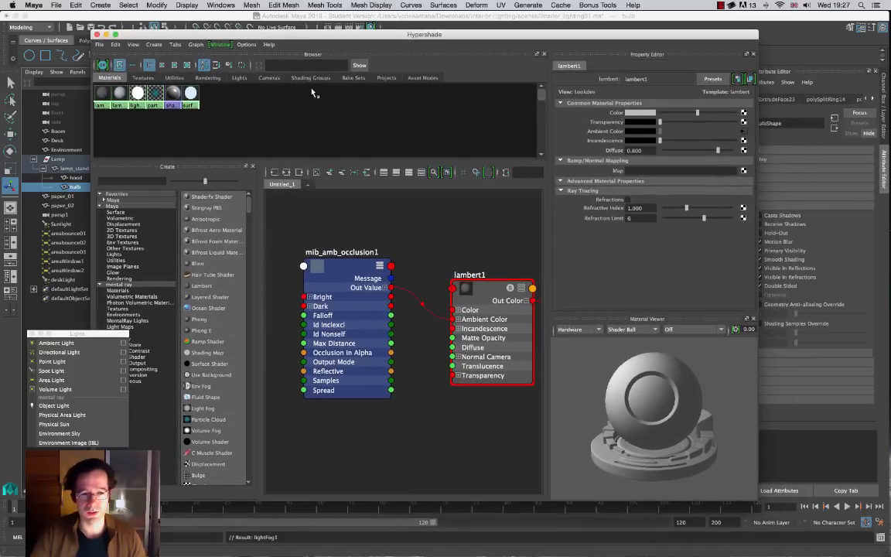
{"action": "left_click", "coordinate": [206, 287]}
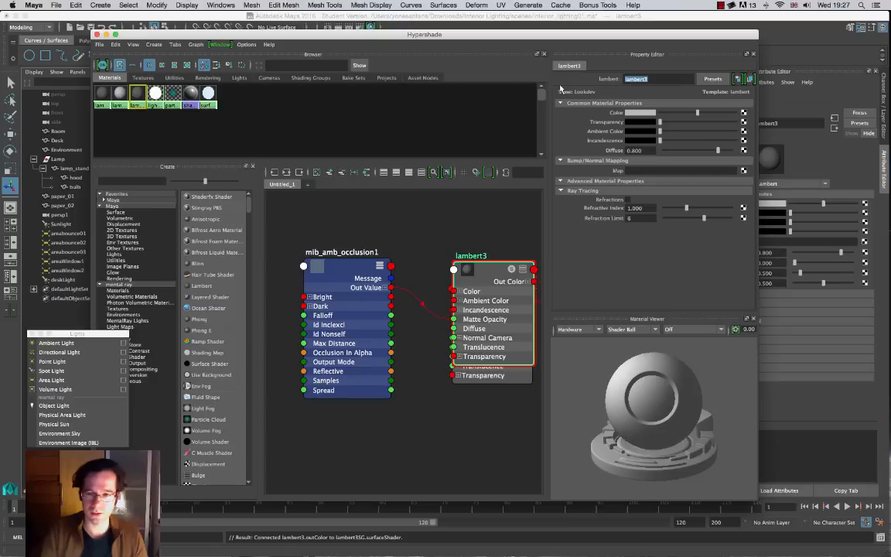
{"action": "type", "text": "G"}
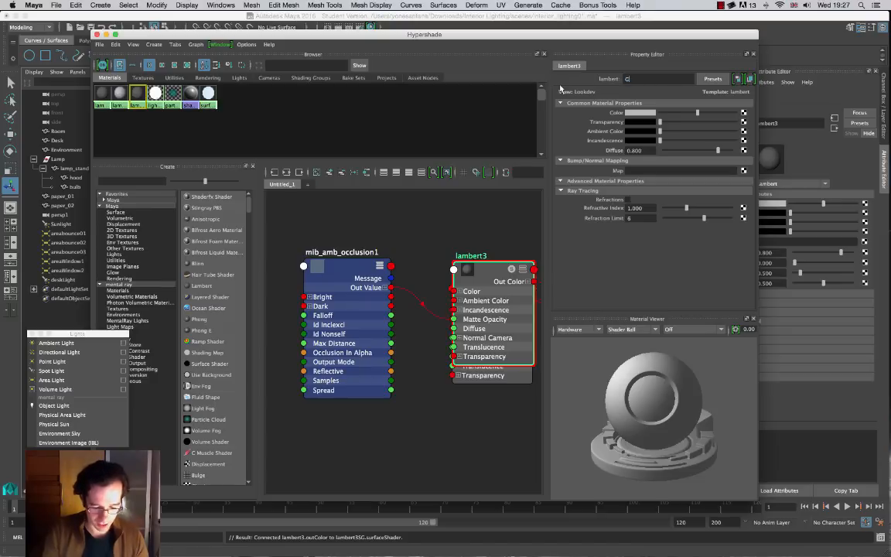
{"action": "type", "text": "LOW"}
{"action": "key", "text": "Return"}
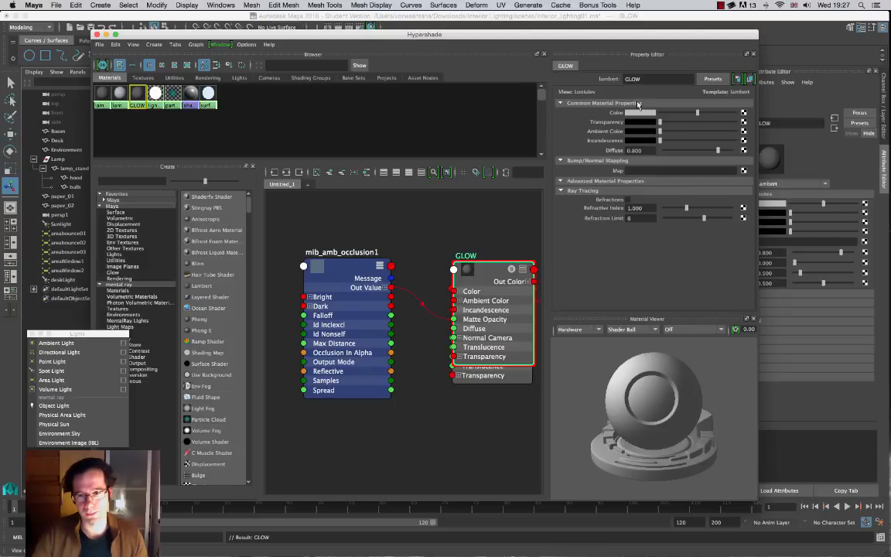
Step: Set GLOW's incandescence to the desk light's recent warm yellow with hue 45.451 and saturation 0.456, and darken it slightly
{"action": "left_click", "coordinate": [641, 140]}
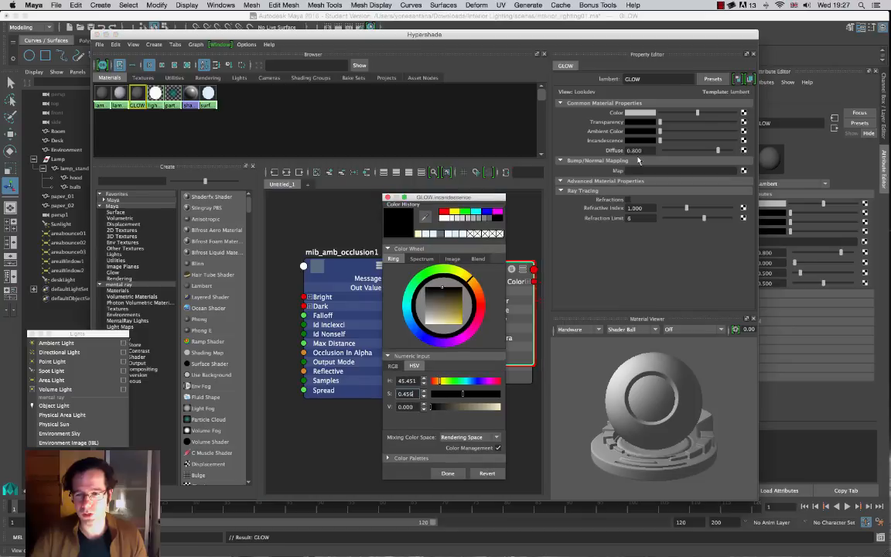
{"action": "left_click", "coordinate": [422, 234]}
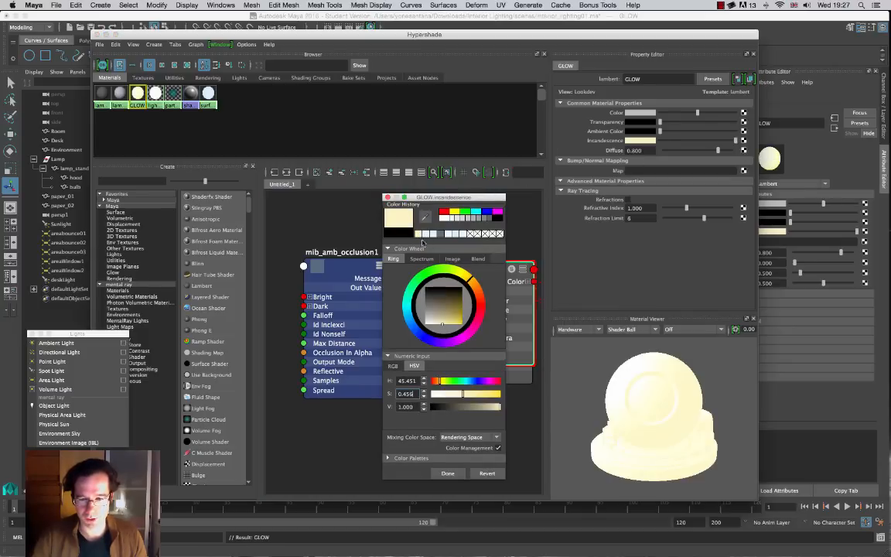
{"action": "left_click", "coordinate": [448, 473]}
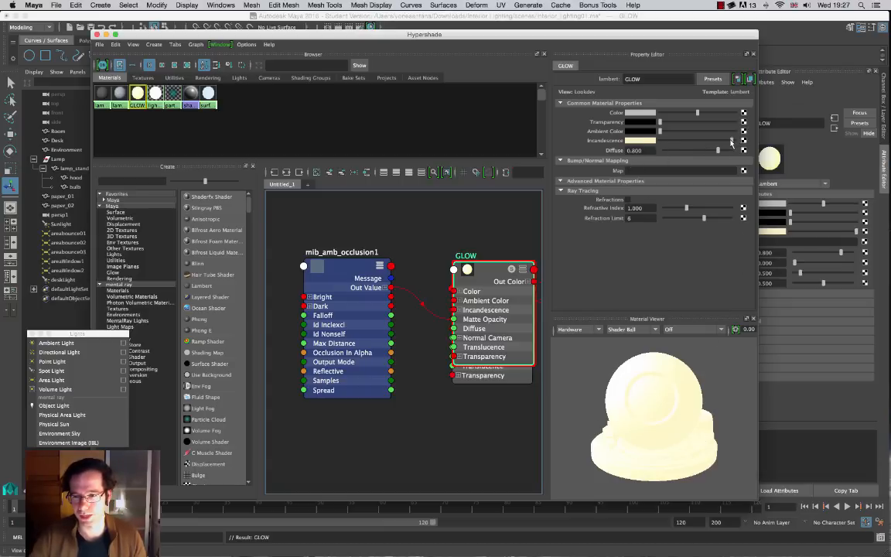
{"action": "left_click_drag", "start_coordinate": [734, 141], "coordinate": [733, 143]}
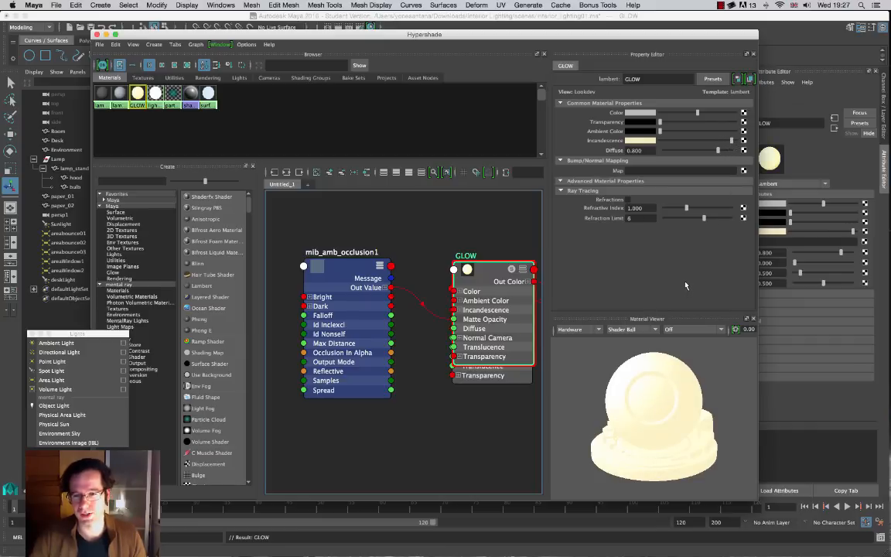
Step: Give the GLOW material a bright, slightly warm white colour and set its glow intensity to 0.2
{"action": "left_click", "coordinate": [738, 79]}
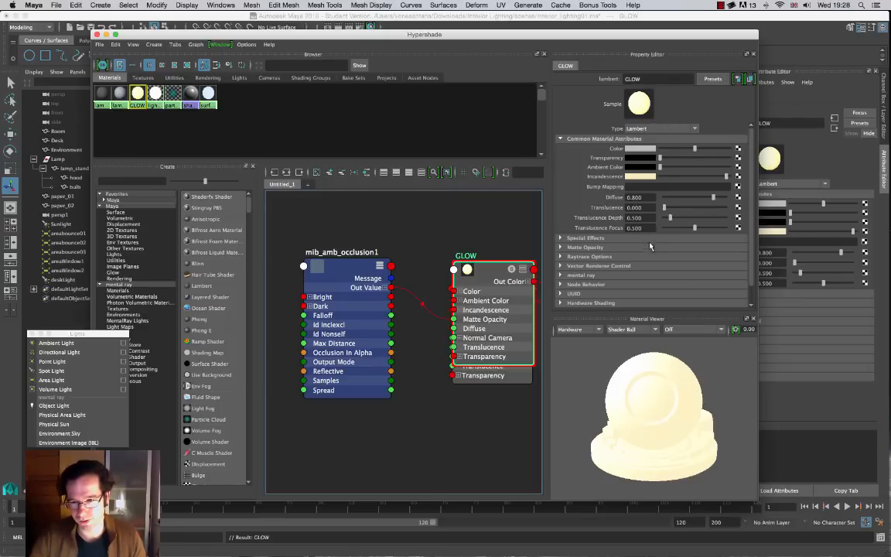
{"action": "left_click", "coordinate": [564, 238]}
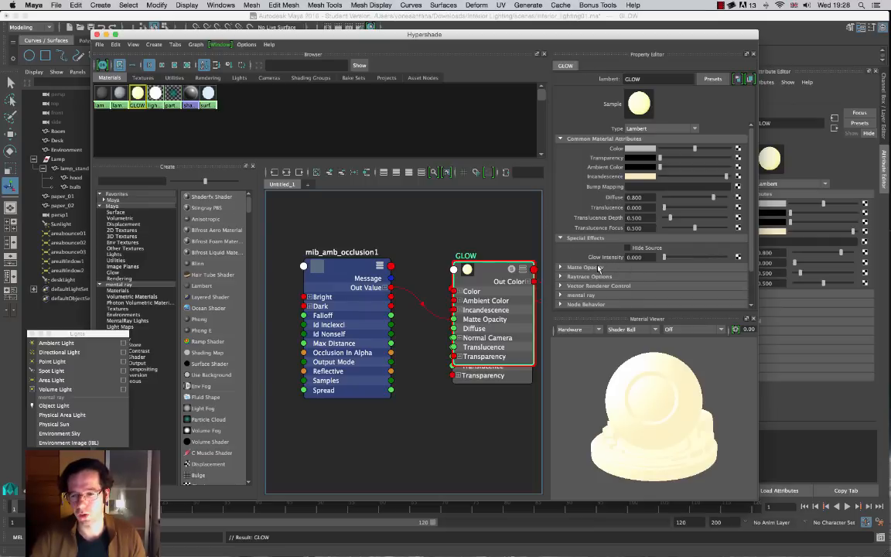
{"action": "left_click_drag", "start_coordinate": [647, 259], "coordinate": [597, 257]}
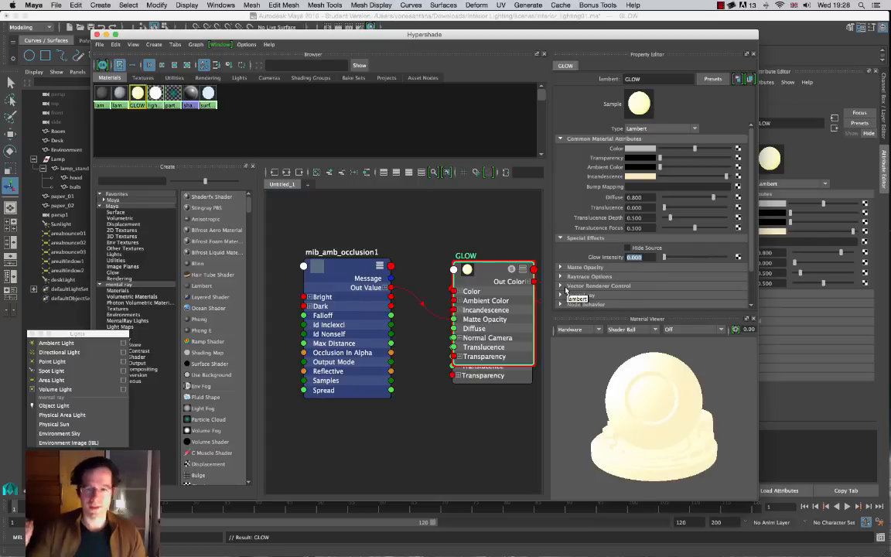
{"action": "left_click", "coordinate": [641, 148]}
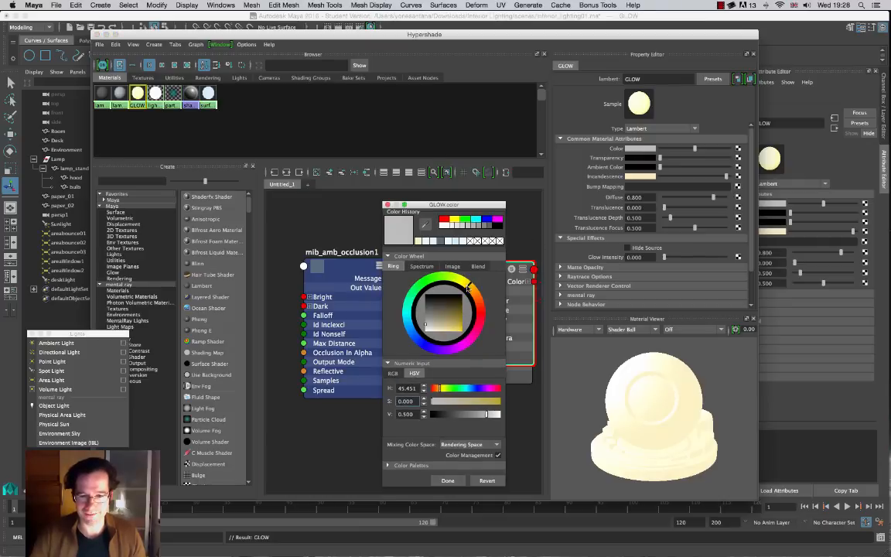
{"action": "left_click_drag", "start_coordinate": [436, 329], "coordinate": [433, 331]}
{"action": "left_click", "coordinate": [444, 481]}
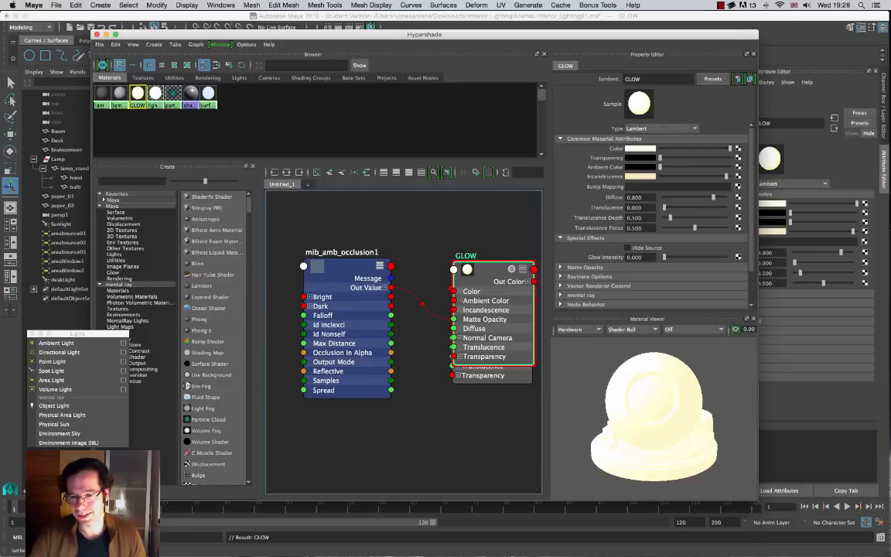
{"action": "left_click_drag", "start_coordinate": [650, 257], "coordinate": [539, 272]}
{"action": "type", "text": "0.2"}
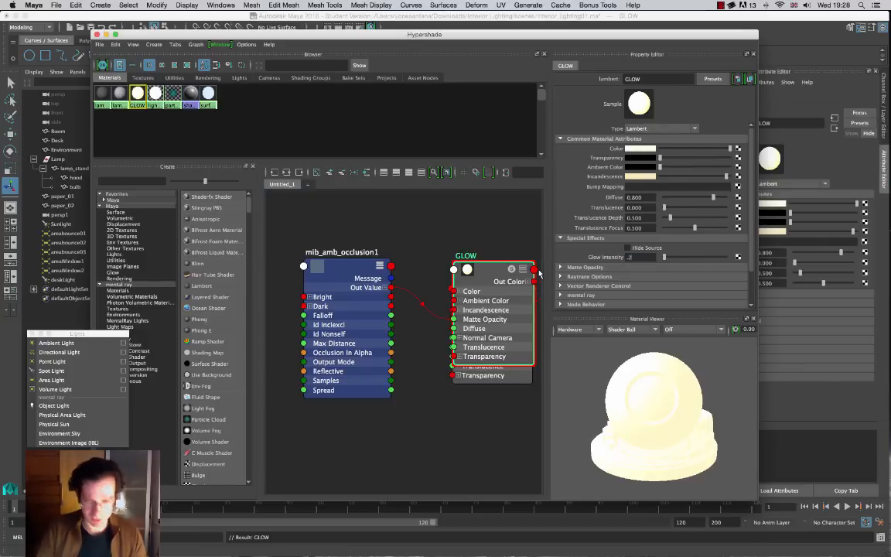
{"action": "key", "text": "Return"}
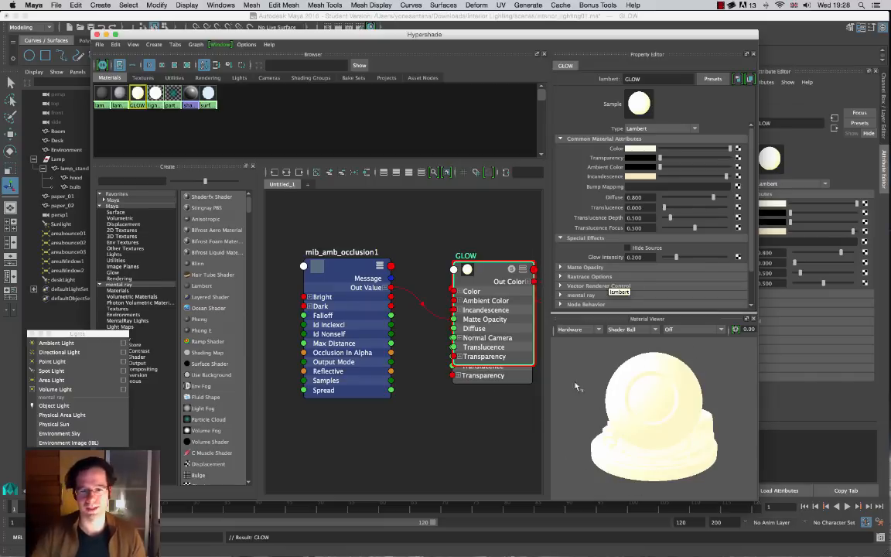
Step: Assign the GLOW material to the lamp's bulb and clear the Hypershade away from the viewport
{"action": "left_click_drag", "start_coordinate": [230, 39], "coordinate": [569, 53]}
{"action": "left_click", "coordinate": [81, 188]}
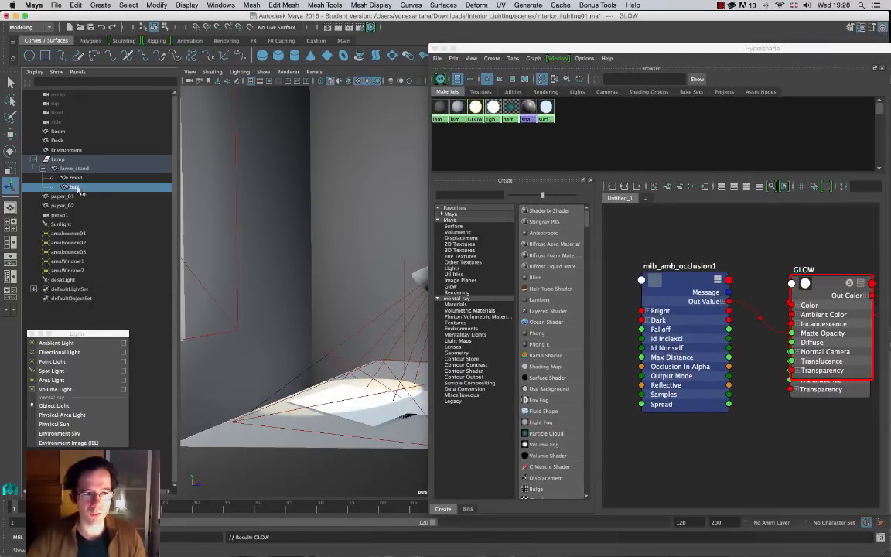
{"action": "left_click_drag", "start_coordinate": [499, 49], "coordinate": [359, 56]}
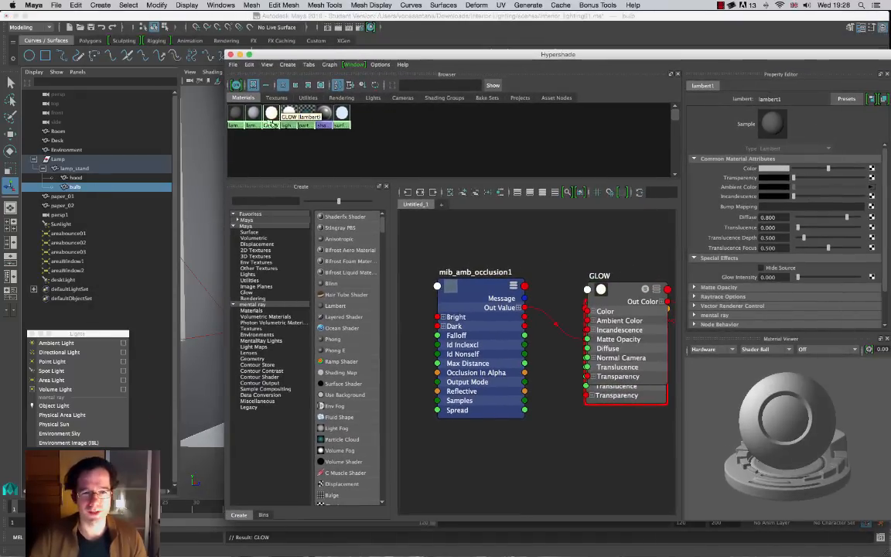
{"action": "right_click_drag", "start_coordinate": [271, 114], "coordinate": [278, 92]}
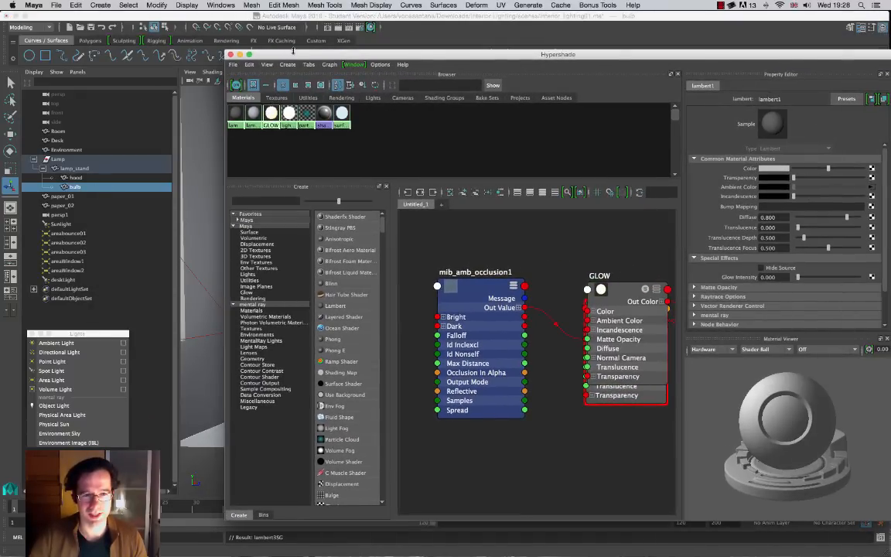
{"action": "left_click_drag", "start_coordinate": [293, 51], "coordinate": [695, 92]}
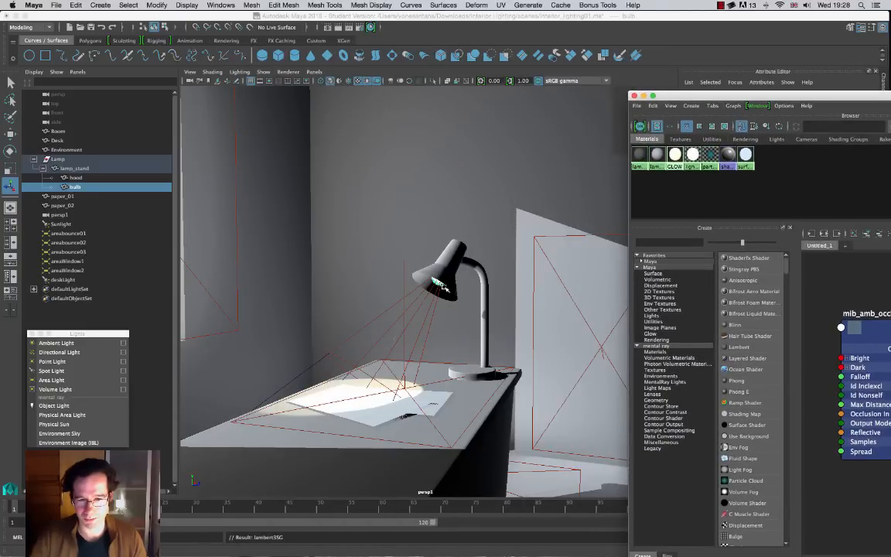
Step: Render the lamp from an angle facing into the hood to check the bulb's glow
{"action": "left_click", "coordinate": [458, 327]}
{"action": "left_click_drag", "start_coordinate": [485, 297], "coordinate": [462, 315], "text": "alt"}
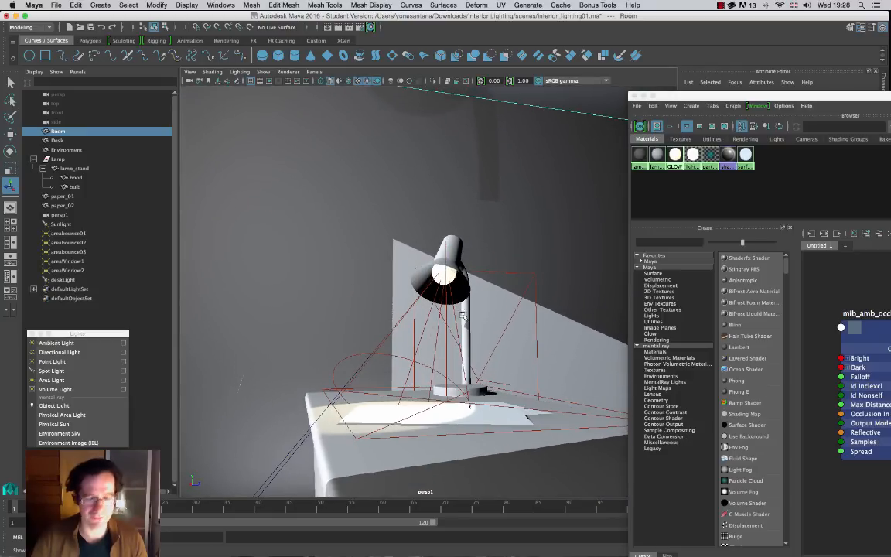
{"action": "left_click", "coordinate": [338, 28]}
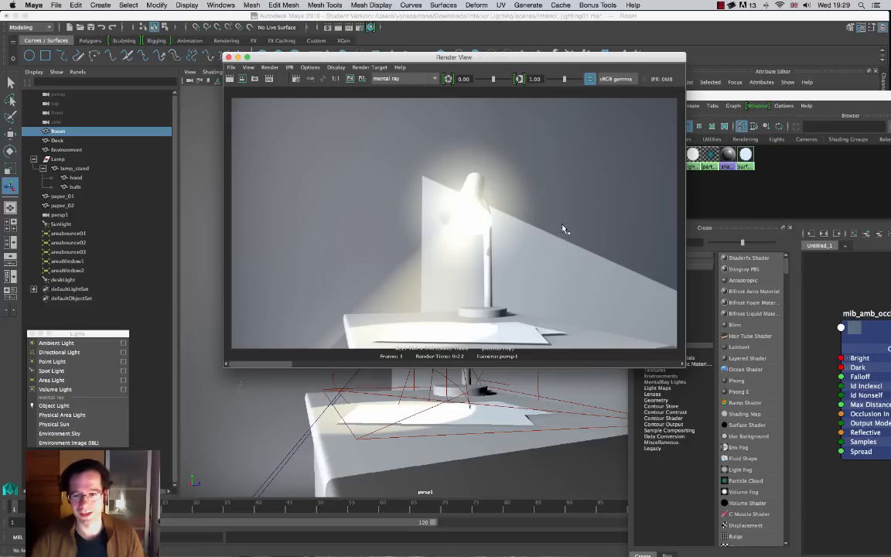
{"action": "left_click_drag", "start_coordinate": [456, 56], "coordinate": [348, 60]}
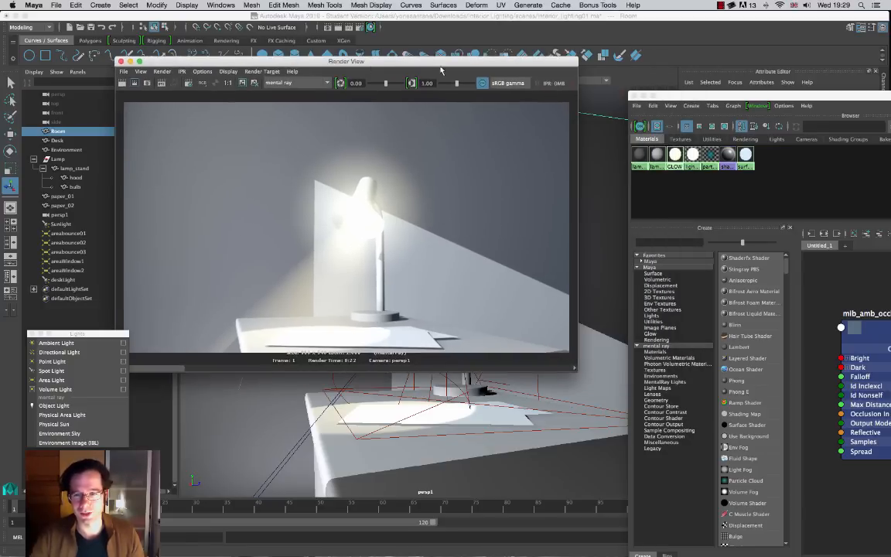
{"action": "left_click_drag", "start_coordinate": [688, 99], "coordinate": [328, 166]}
{"action": "left_click", "coordinate": [375, 174]}
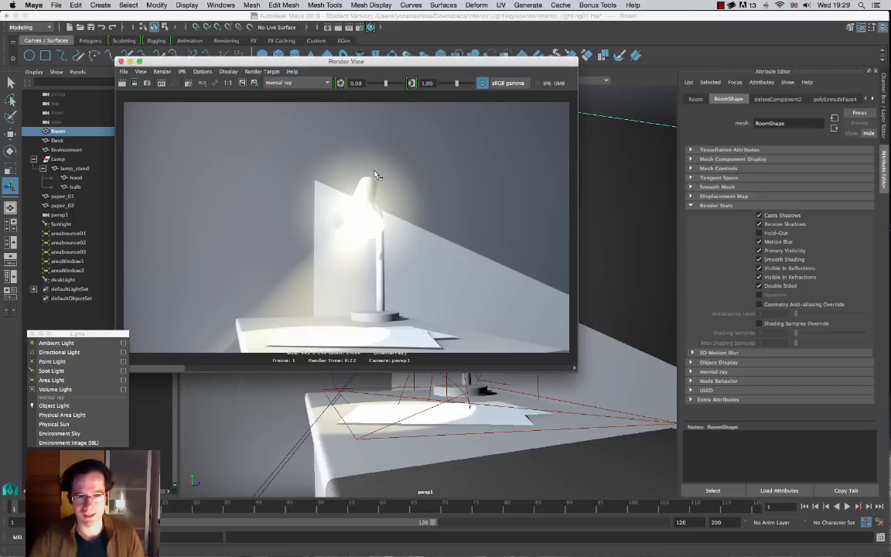
Step: Darken both the colour and the incandescence of the GLOW material
{"action": "left_click", "coordinate": [371, 28]}
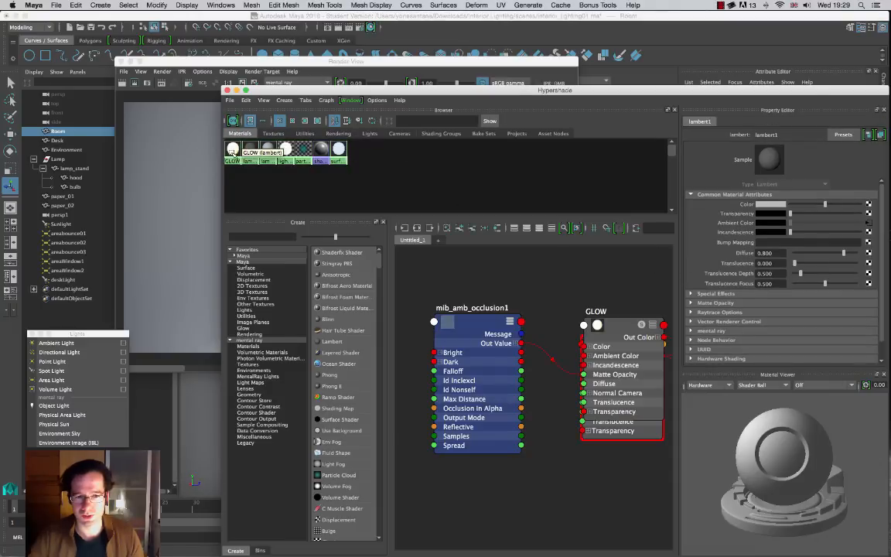
{"action": "left_click", "coordinate": [233, 150]}
{"action": "left_click_drag", "start_coordinate": [575, 93], "coordinate": [411, 83]}
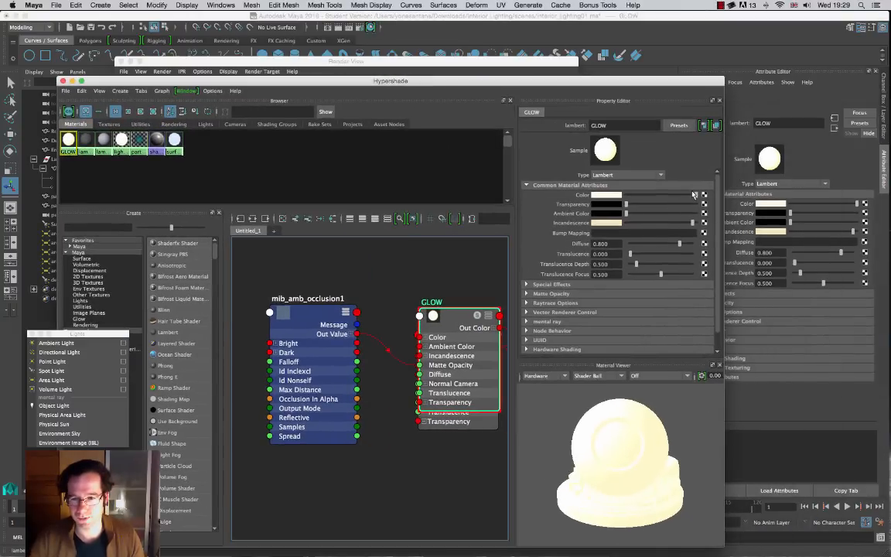
{"action": "left_click_drag", "start_coordinate": [691, 222], "coordinate": [666, 194]}
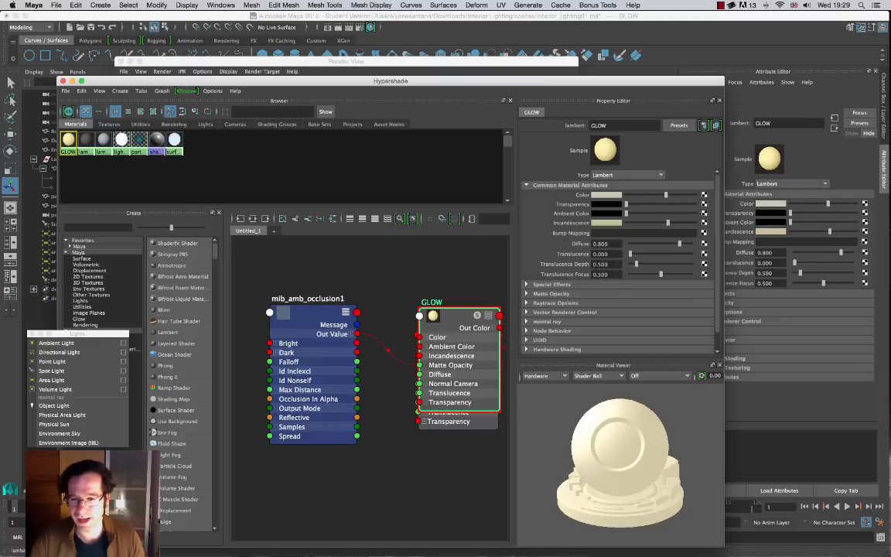
Step: Set the GLOW material's glow intensity to 0.1 in its special effects
{"action": "left_click", "coordinate": [550, 285]}
{"action": "left_click_drag", "start_coordinate": [613, 303], "coordinate": [506, 322]}
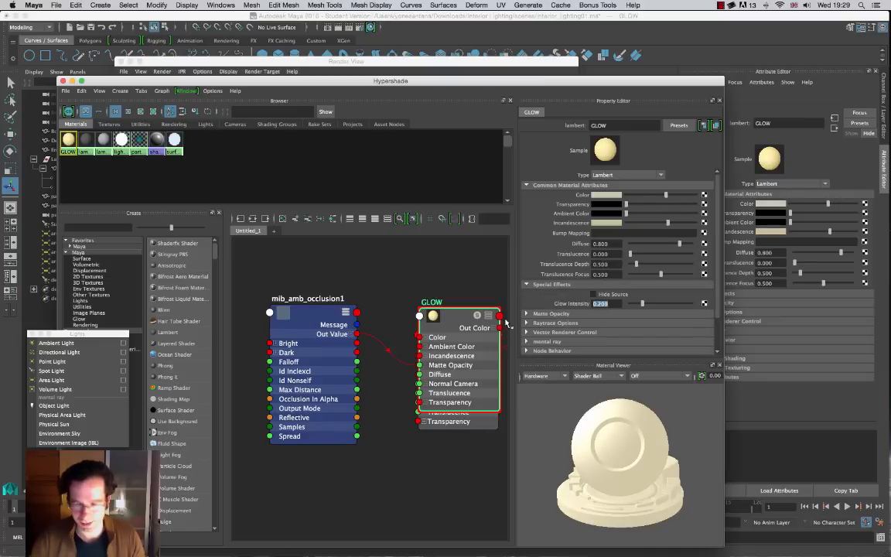
{"action": "type", "text": "0.1"}
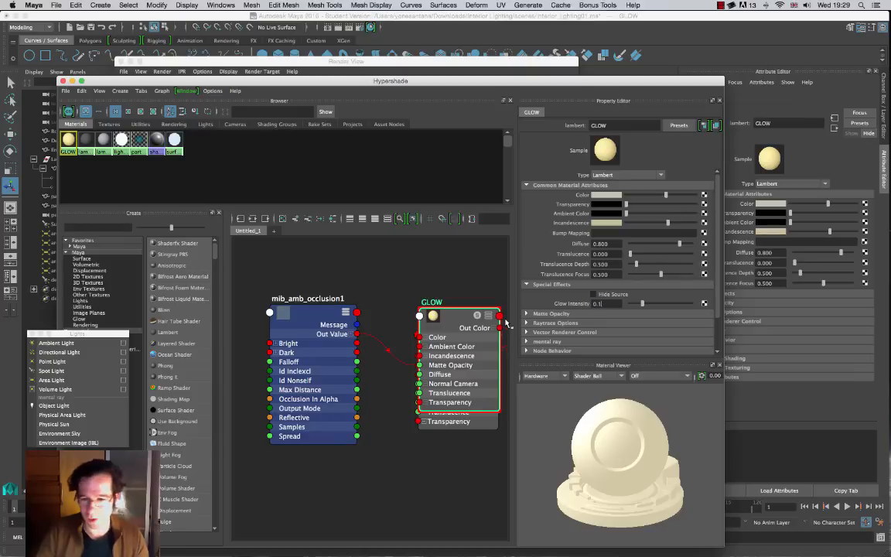
{"action": "key", "text": "Return"}
Step: Clear the Hypershade and old render away and render the lamp from a new side angle to check the bulb's glow
{"action": "left_click_drag", "start_coordinate": [282, 80], "coordinate": [483, 92]}
{"action": "left_click", "coordinate": [264, 92]}
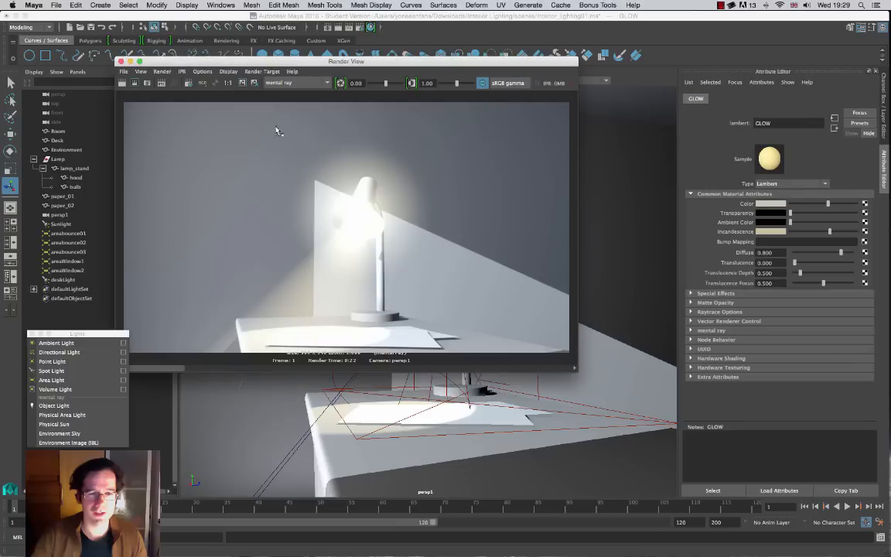
{"action": "left_click_drag", "start_coordinate": [182, 61], "coordinate": [287, 55]}
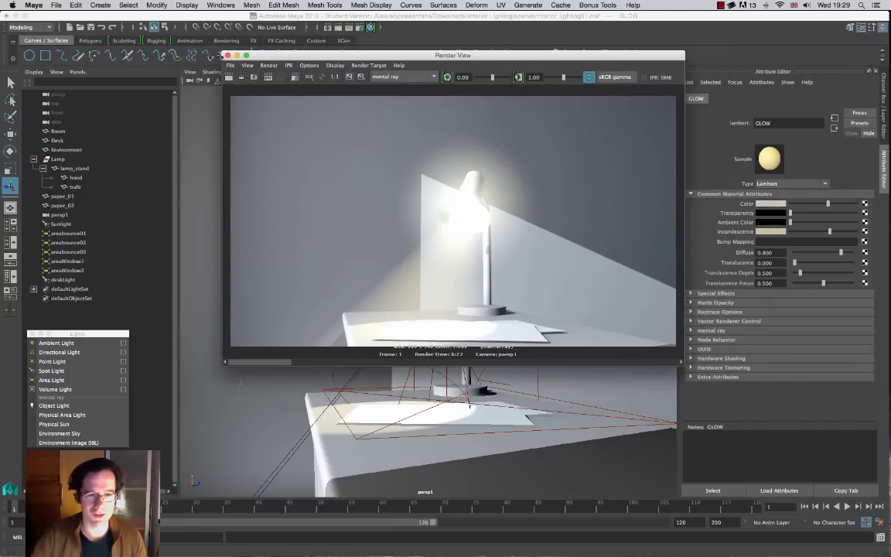
{"action": "left_click", "coordinate": [228, 55]}
{"action": "left_click_drag", "start_coordinate": [469, 331], "coordinate": [453, 331], "text": "alt"}
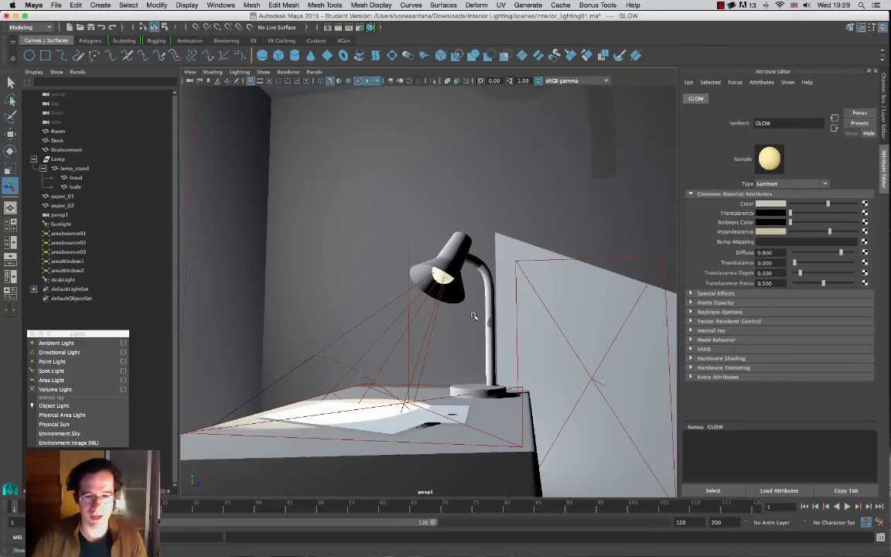
{"action": "left_click", "coordinate": [338, 27]}
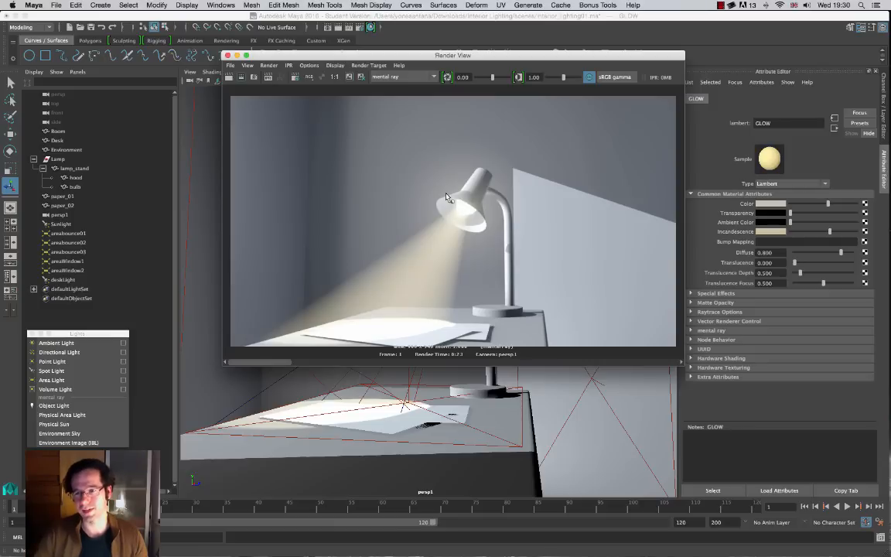
Step: Select the deskLight spot light and frame it in the persp1 camera view after a look through the persp camera
{"action": "left_click", "coordinate": [226, 56]}
{"action": "left_click_drag", "start_coordinate": [430, 289], "coordinate": [442, 322], "text": "alt"}
{"action": "left_click", "coordinate": [429, 298]}
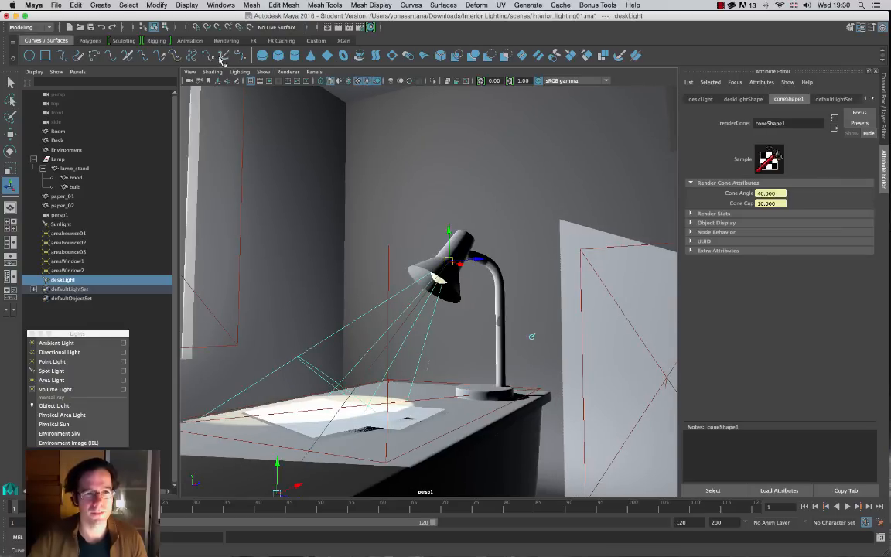
{"action": "left_click", "coordinate": [313, 73]}
{"action": "mouse_move", "coordinate": [371, 82]}
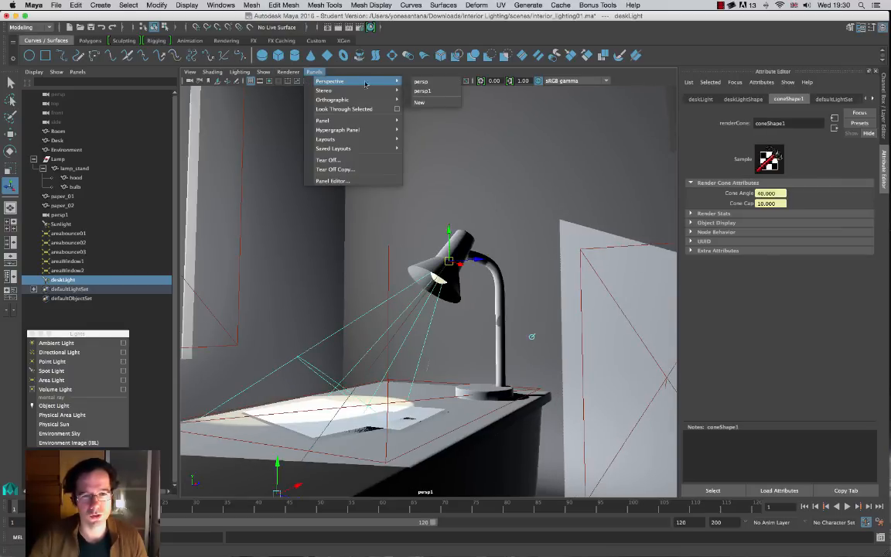
{"action": "left_click", "coordinate": [441, 88]}
{"action": "left_click", "coordinate": [314, 73]}
{"action": "mouse_move", "coordinate": [340, 82]}
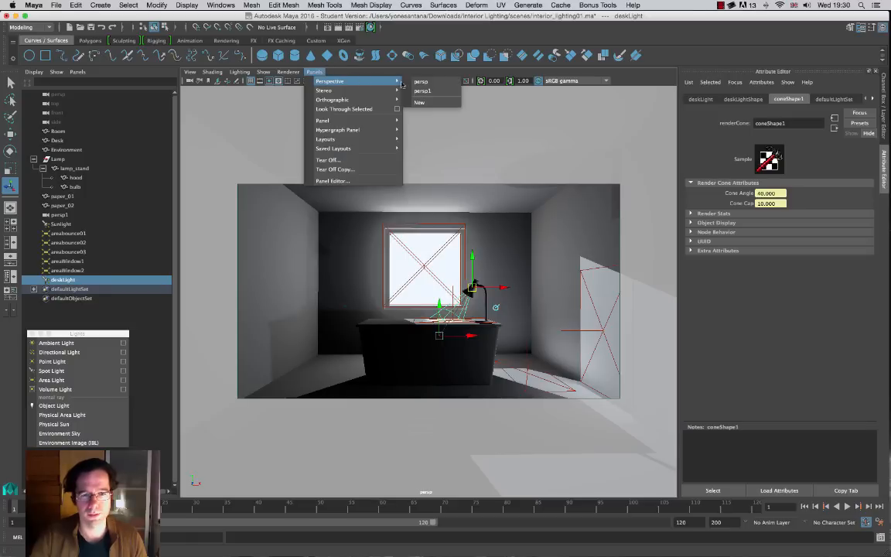
{"action": "left_click", "coordinate": [429, 92]}
{"action": "key", "text": "f"}
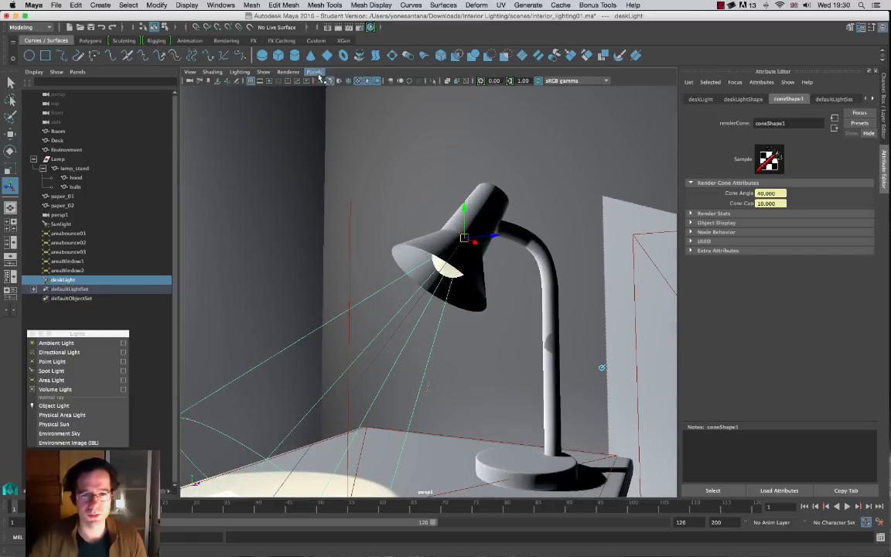
Step: Move the deskLight spot light further back into the lamp's hood in wireframe, then return to shaded display and check it around the room
{"action": "left_click", "coordinate": [323, 81]}
{"action": "mouse_move", "coordinate": [464, 235]}
{"action": "left_mouse_down"}
{"action": "mouse_move", "coordinate": [495, 198]}
{"action": "mouse_move", "coordinate": [513, 248]}
{"action": "mouse_move", "coordinate": [447, 269]}
{"action": "mouse_move", "coordinate": [253, 271]}
{"action": "mouse_move", "coordinate": [261, 225]}
{"action": "mouse_move", "coordinate": [411, 321]}
{"action": "mouse_move", "coordinate": [305, 241]}
{"action": "left_mouse_up"}
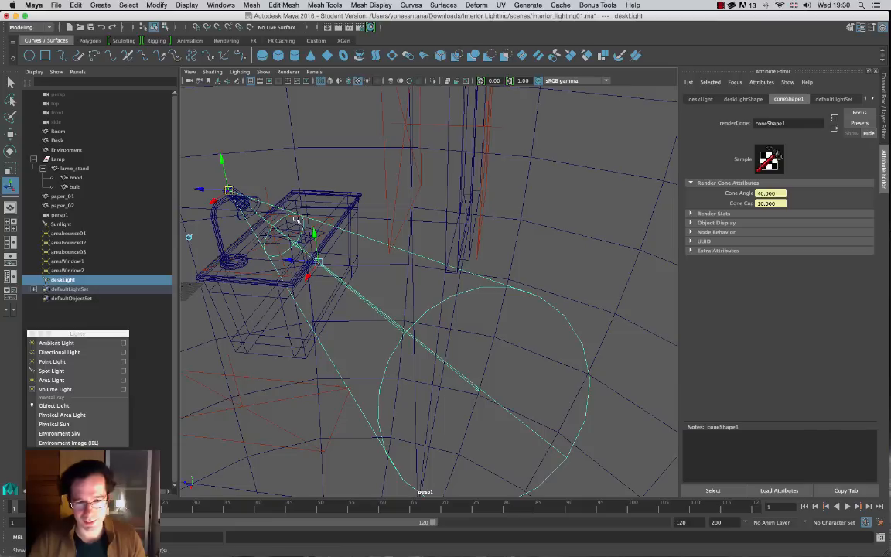
{"action": "left_click", "coordinate": [330, 81]}
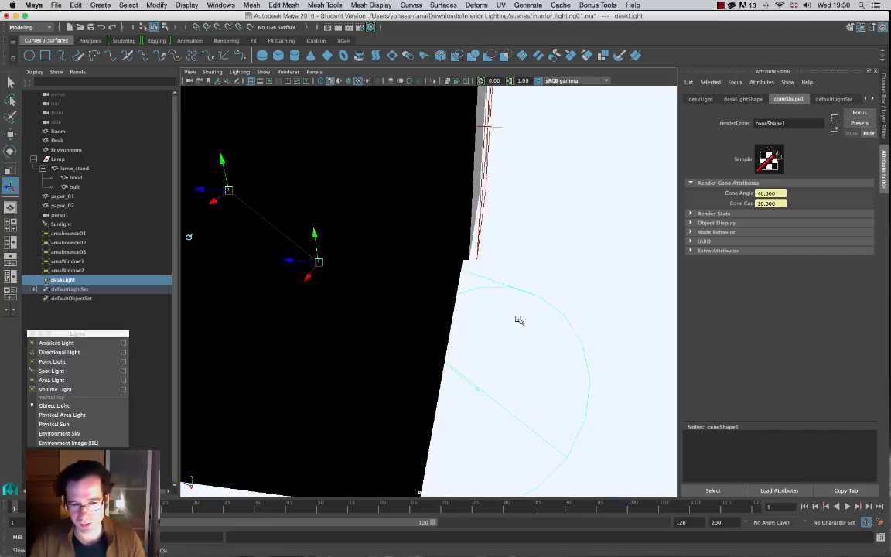
{"action": "left_click_drag", "start_coordinate": [336, 331], "coordinate": [445, 263], "text": "alt"}
{"action": "left_click", "coordinate": [445, 263]}
{"action": "left_click_drag", "start_coordinate": [436, 345], "coordinate": [473, 346], "text": "alt"}
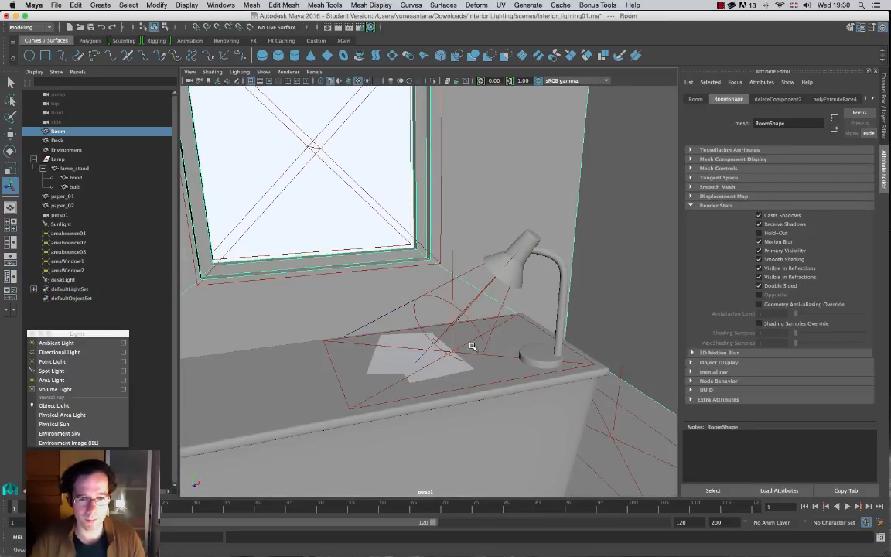
{"action": "left_click_drag", "start_coordinate": [457, 380], "coordinate": [328, 242], "text": "alt"}
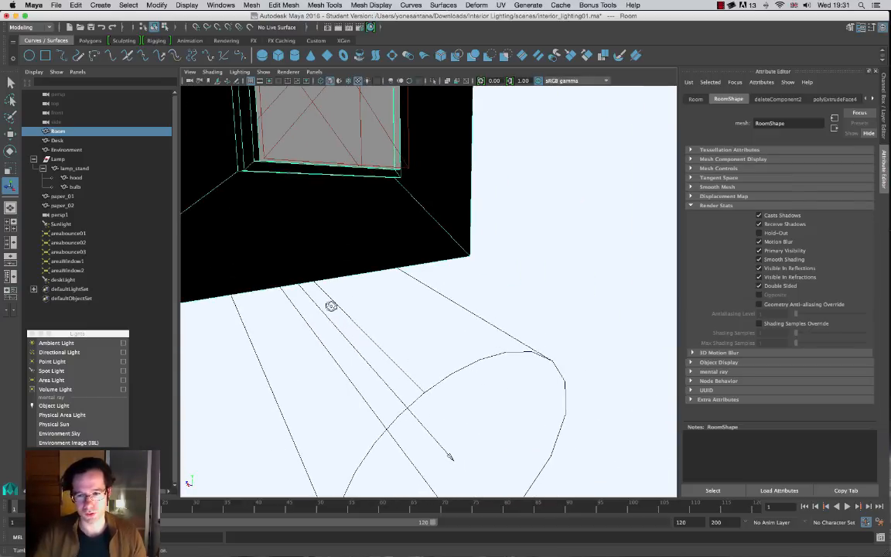
{"action": "left_click_drag", "start_coordinate": [330, 306], "coordinate": [422, 290], "text": "alt"}
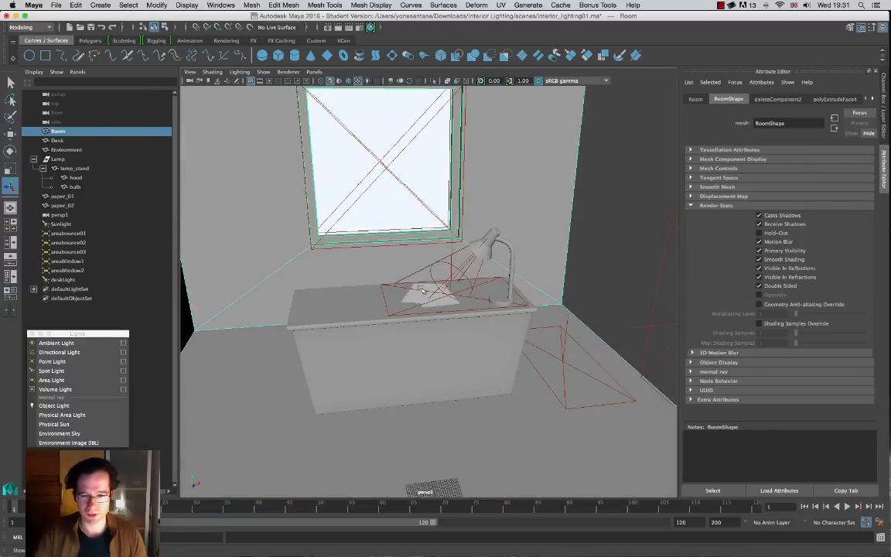
Step: Reselect deskLight and review its spot light attributes down through the light effects and fog settings
{"action": "left_click", "coordinate": [465, 262]}
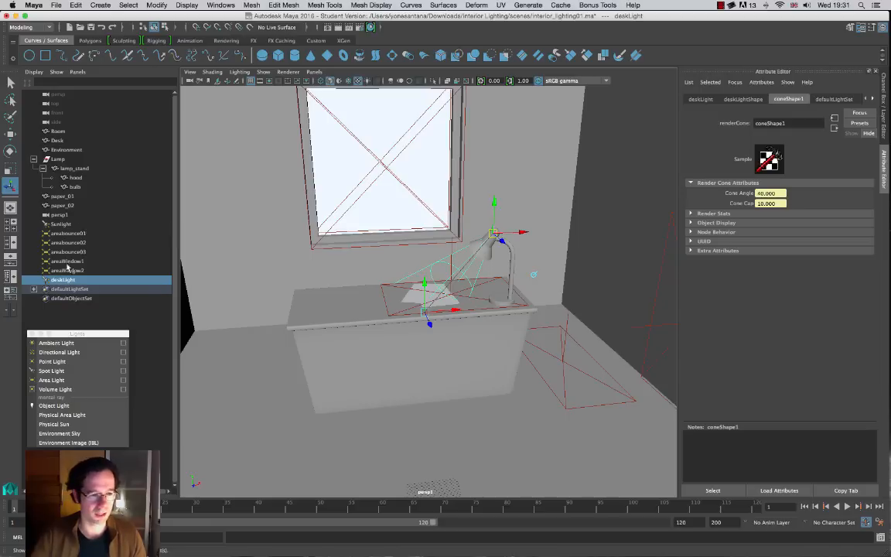
{"action": "left_click", "coordinate": [700, 99]}
{"action": "left_click", "coordinate": [741, 99]}
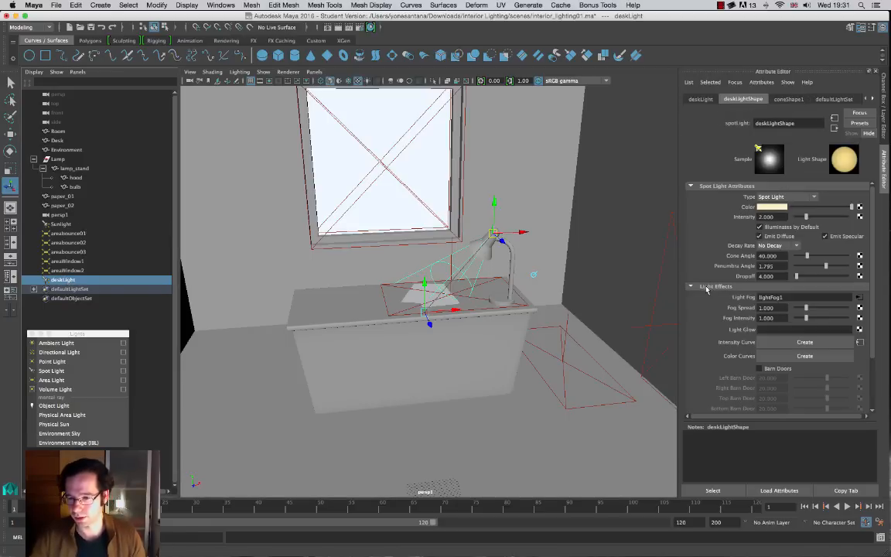
{"action": "scroll", "coordinate": [826, 350], "scroll_direction": "down", "scroll_amount": 3}
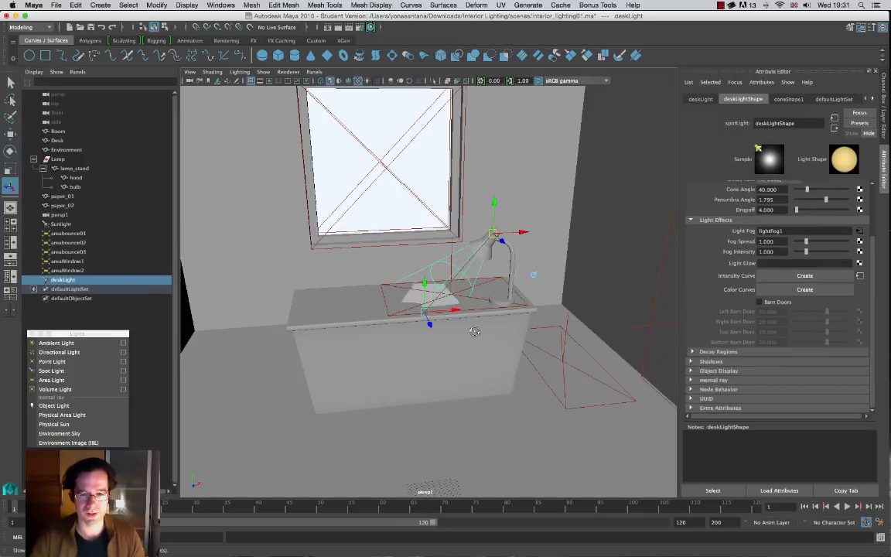
Step: Inspect the spot light's position in the hood and render the room through the persp camera to check the lamp's light
{"action": "left_click_drag", "start_coordinate": [473, 330], "coordinate": [469, 309], "text": "alt"}
{"action": "left_click_drag", "start_coordinate": [469, 255], "coordinate": [494, 254], "text": "alt"}
{"action": "right_click_drag", "start_coordinate": [494, 254], "coordinate": [524, 280], "text": "alt"}
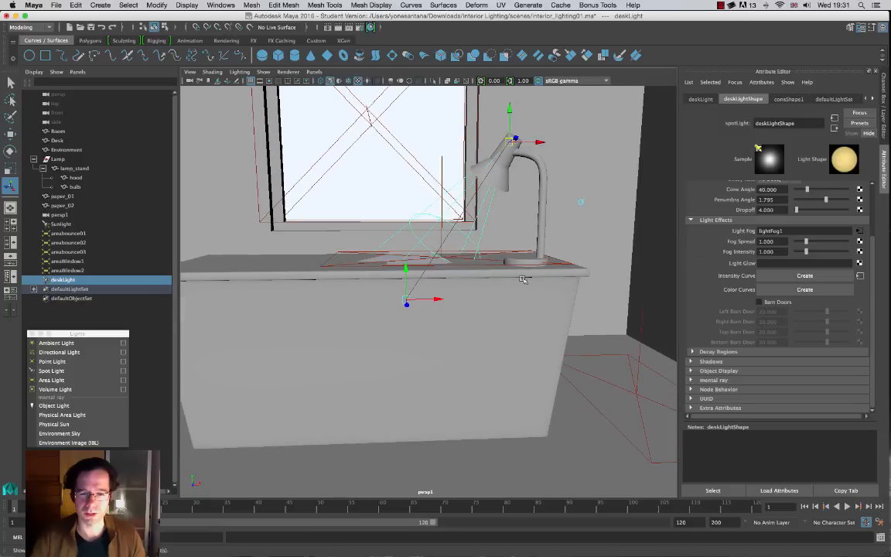
{"action": "left_click_drag", "start_coordinate": [502, 164], "coordinate": [490, 167], "text": "alt"}
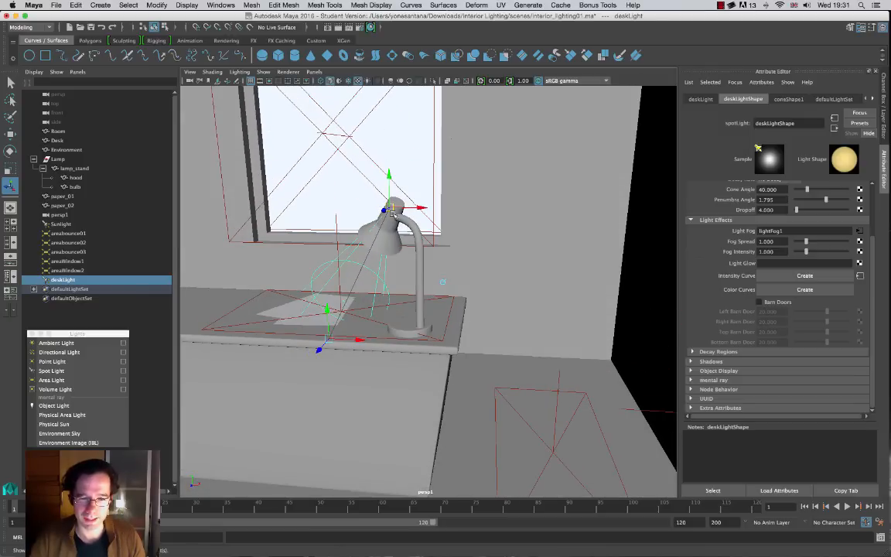
{"action": "left_click_drag", "start_coordinate": [356, 198], "coordinate": [393, 196], "text": "alt"}
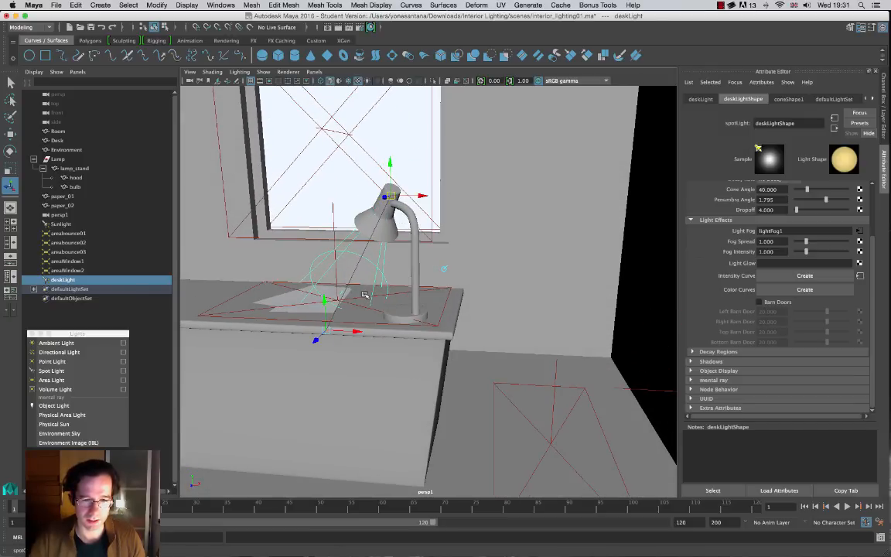
{"action": "left_click_drag", "start_coordinate": [364, 295], "coordinate": [357, 201], "text": "alt"}
{"action": "left_click", "coordinate": [314, 71]}
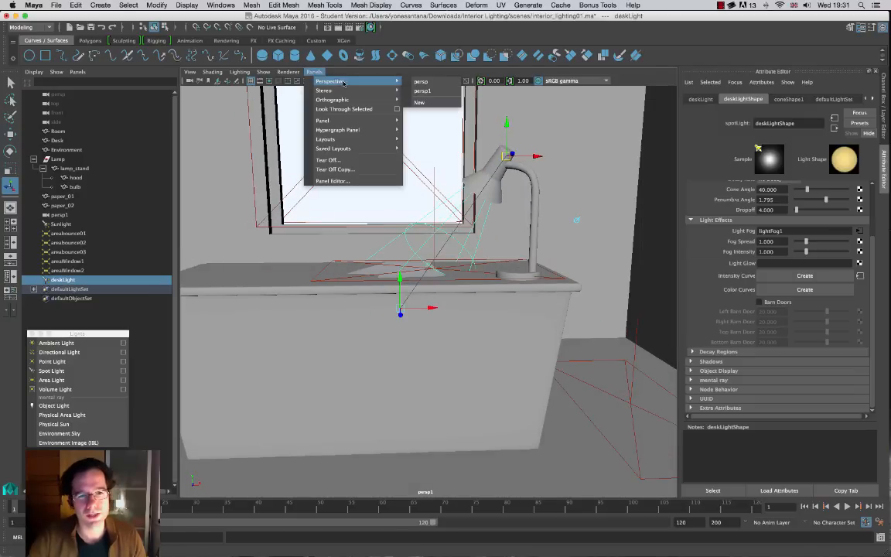
{"action": "left_click", "coordinate": [422, 91]}
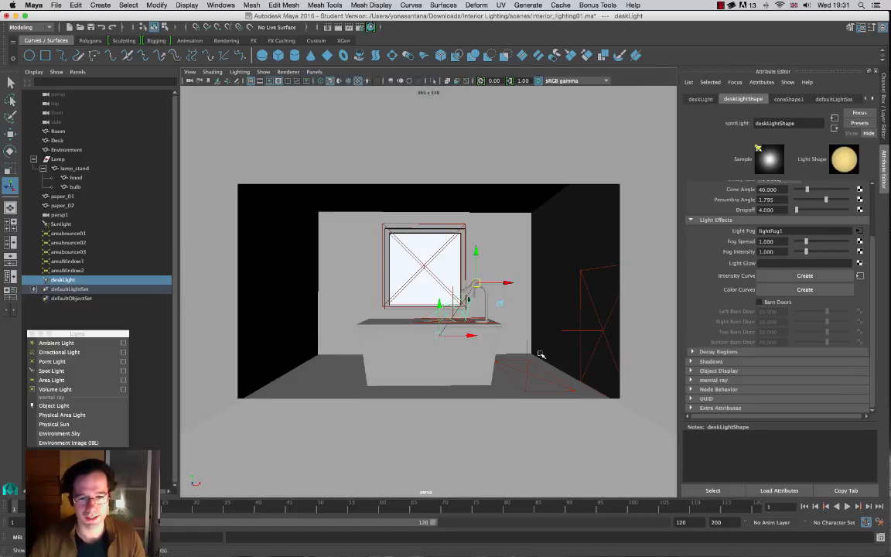
{"action": "left_click", "coordinate": [339, 27]}
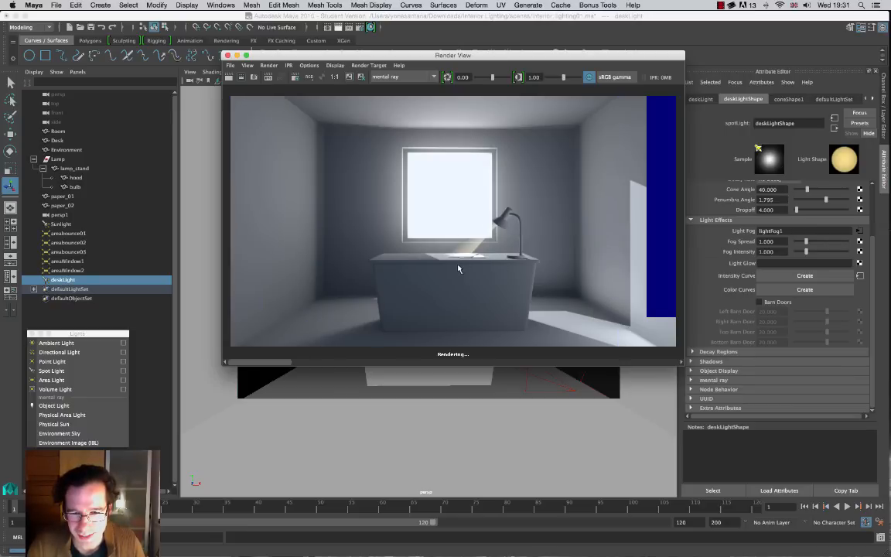
{"action": "left_click", "coordinate": [227, 55]}
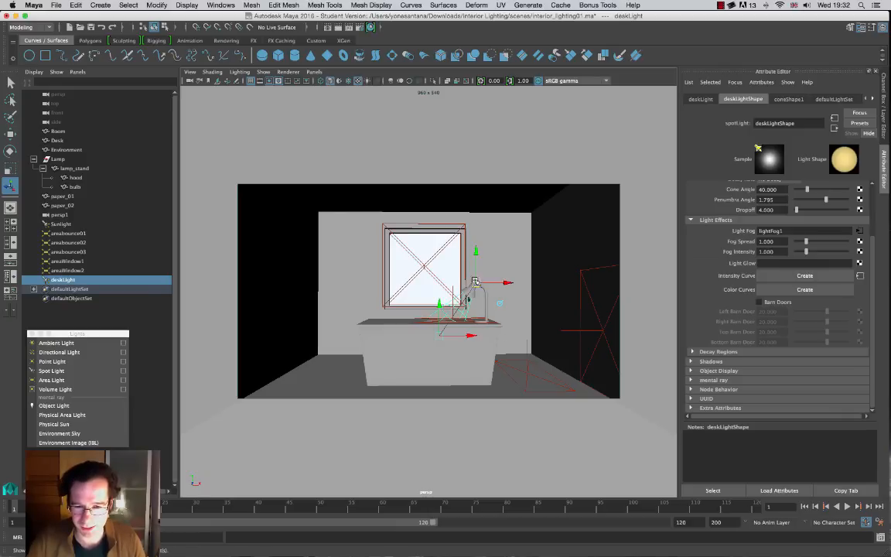
Step: Return to the persp1 camera, close in on the lamp and shift the spot light within the hood
{"action": "left_click", "coordinate": [315, 72]}
{"action": "mouse_move", "coordinate": [344, 81]}
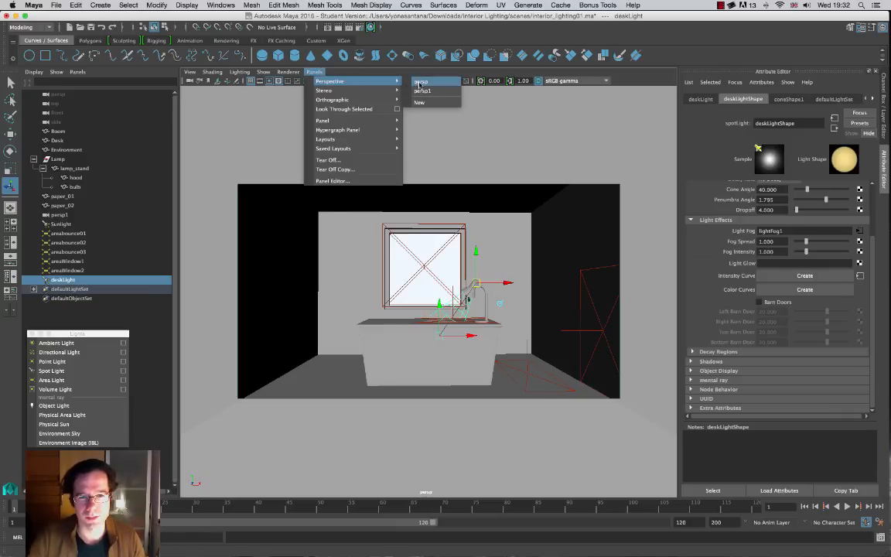
{"action": "left_click", "coordinate": [423, 91]}
{"action": "right_click_drag", "start_coordinate": [477, 248], "coordinate": [533, 244], "text": "alt"}
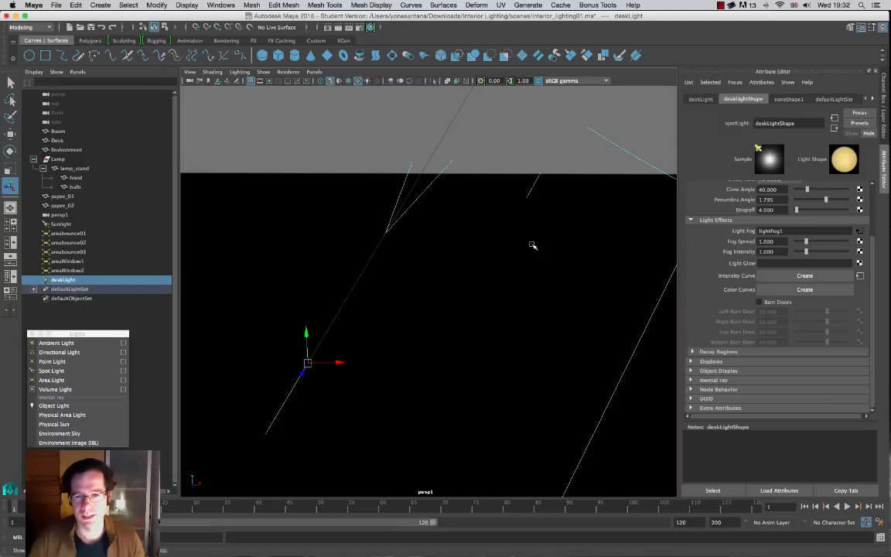
{"action": "left_click_drag", "start_coordinate": [525, 229], "coordinate": [521, 232], "text": "alt"}
{"action": "key", "text": "a"}
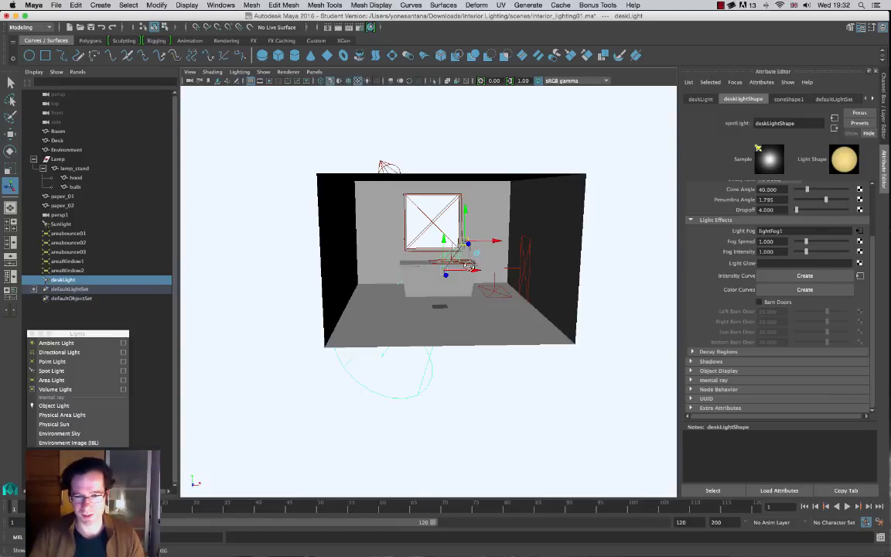
{"action": "right_click_drag", "start_coordinate": [477, 269], "coordinate": [535, 367], "text": "alt"}
{"action": "key", "text": "f"}
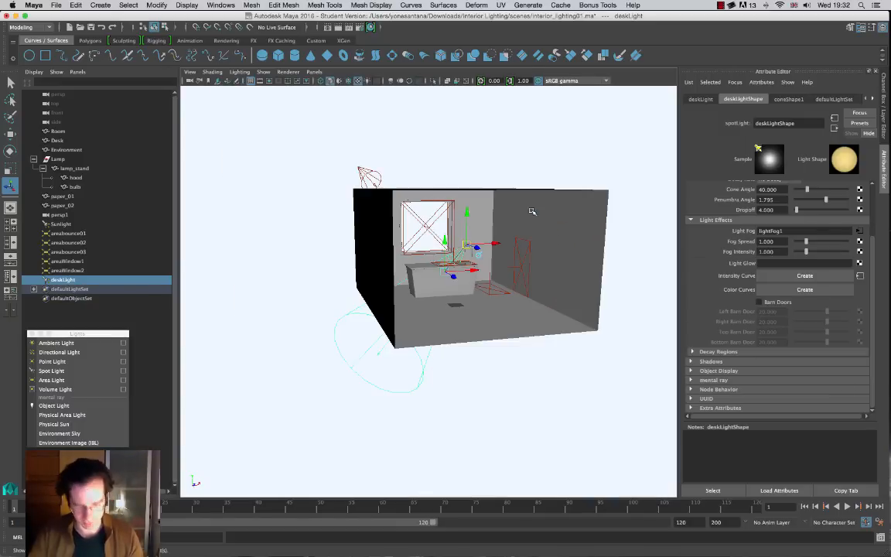
{"action": "right_click_drag", "start_coordinate": [483, 256], "coordinate": [589, 374], "text": "alt"}
{"action": "middle_click_drag", "start_coordinate": [511, 218], "coordinate": [494, 249], "text": "alt"}
{"action": "right_click_drag", "start_coordinate": [494, 249], "coordinate": [609, 353], "text": "alt"}
{"action": "left_click_drag", "start_coordinate": [609, 354], "coordinate": [606, 339], "text": "alt"}
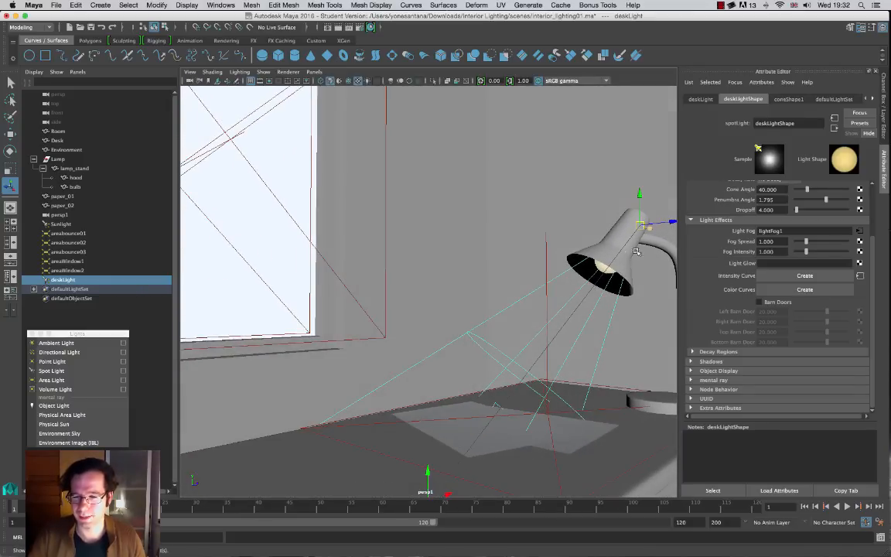
{"action": "left_click_drag", "start_coordinate": [641, 225], "coordinate": [554, 254]}
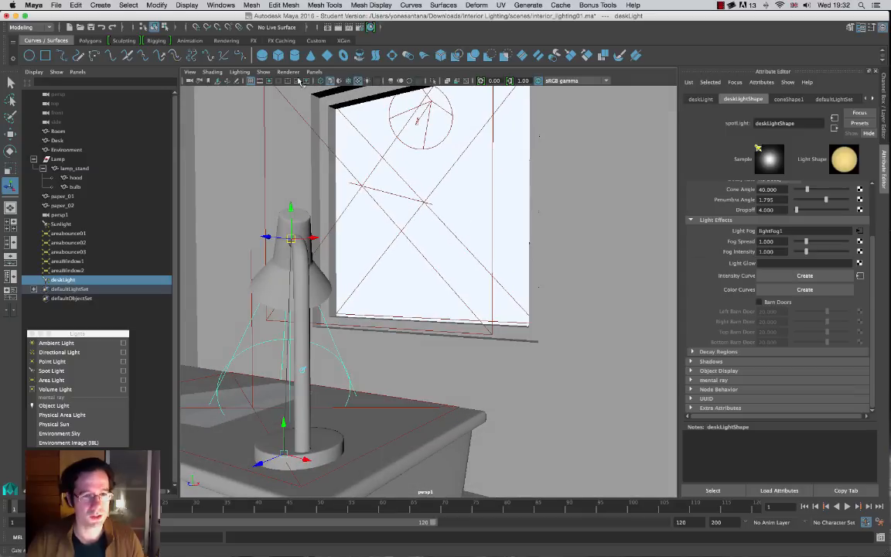
Step: Fine-tune the spot light's position inside the hood in wireframe, checking it from above and from the side
{"action": "key", "text": "4"}
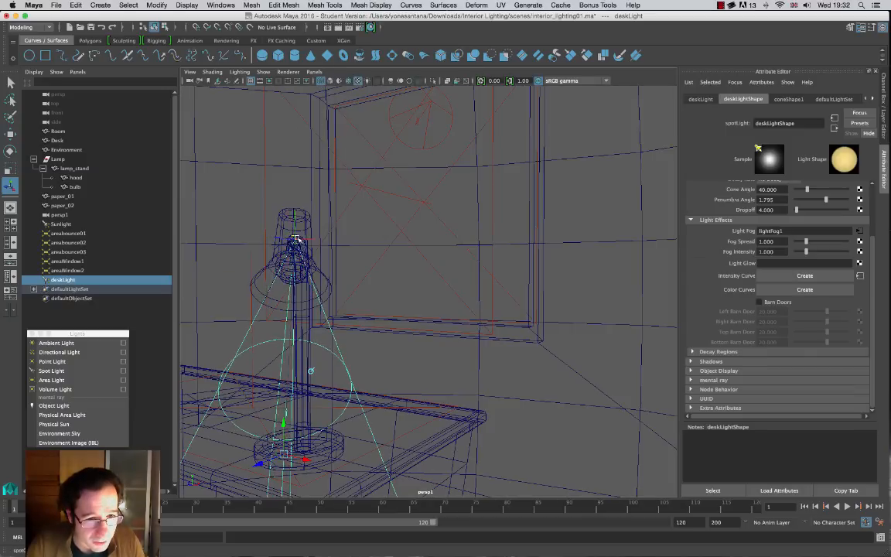
{"action": "left_click_drag", "start_coordinate": [294, 244], "coordinate": [315, 295], "text": "alt"}
{"action": "middle_click_drag", "start_coordinate": [316, 295], "coordinate": [283, 254], "text": "alt"}
{"action": "left_click_drag", "start_coordinate": [281, 361], "coordinate": [277, 358]}
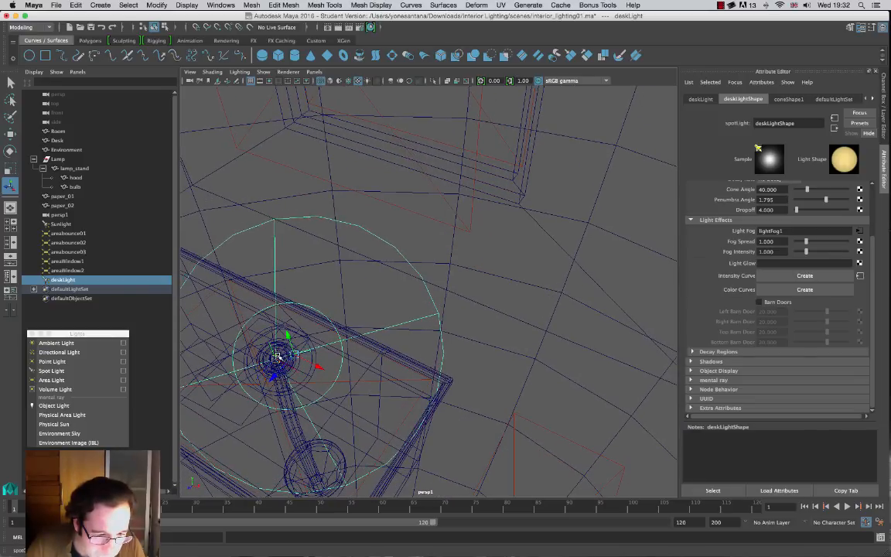
{"action": "left_click_drag", "start_coordinate": [252, 321], "coordinate": [483, 260], "text": "alt"}
Step: Switch to the persp camera and mark a render region around the desk lamp and papers in the last render
{"action": "left_click", "coordinate": [317, 72]}
{"action": "mouse_move", "coordinate": [363, 81]}
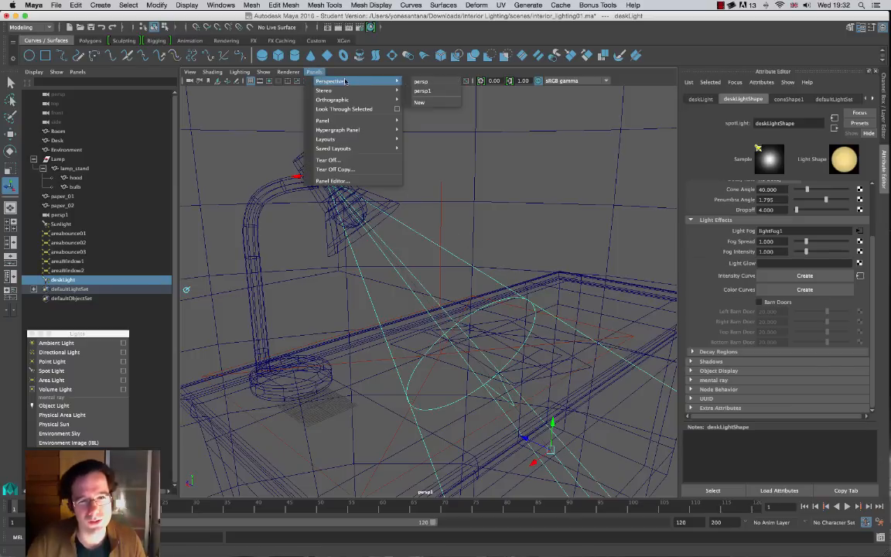
{"action": "left_click", "coordinate": [436, 84]}
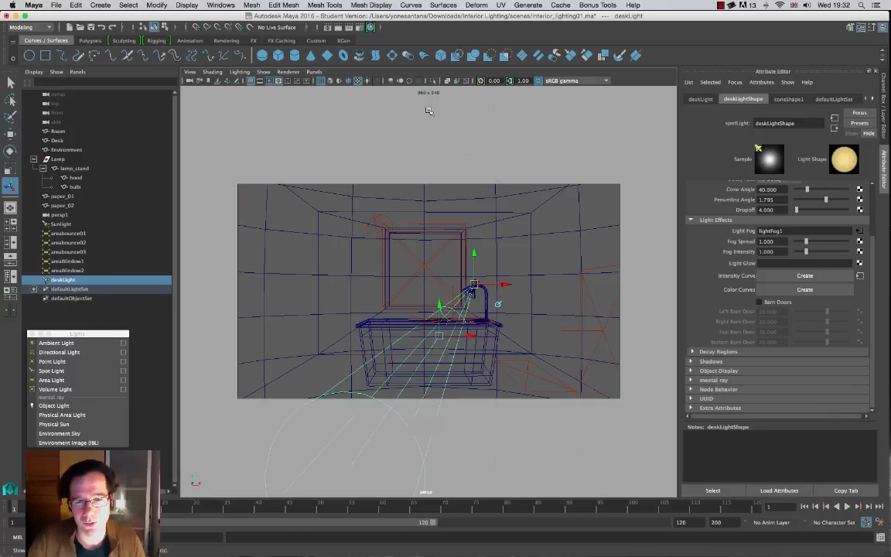
{"action": "left_click", "coordinate": [327, 28]}
{"action": "left_click_drag", "start_coordinate": [434, 197], "coordinate": [511, 282]}
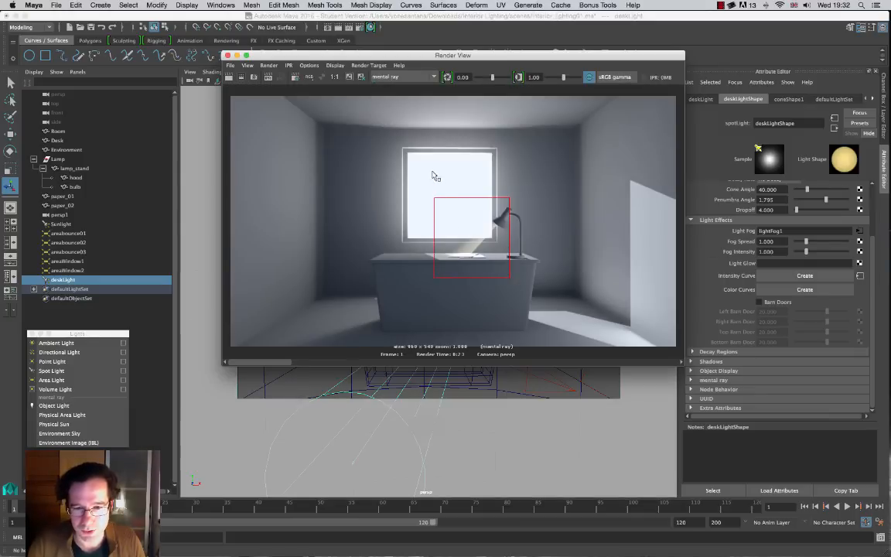
{"action": "left_click_drag", "start_coordinate": [433, 176], "coordinate": [517, 285]}
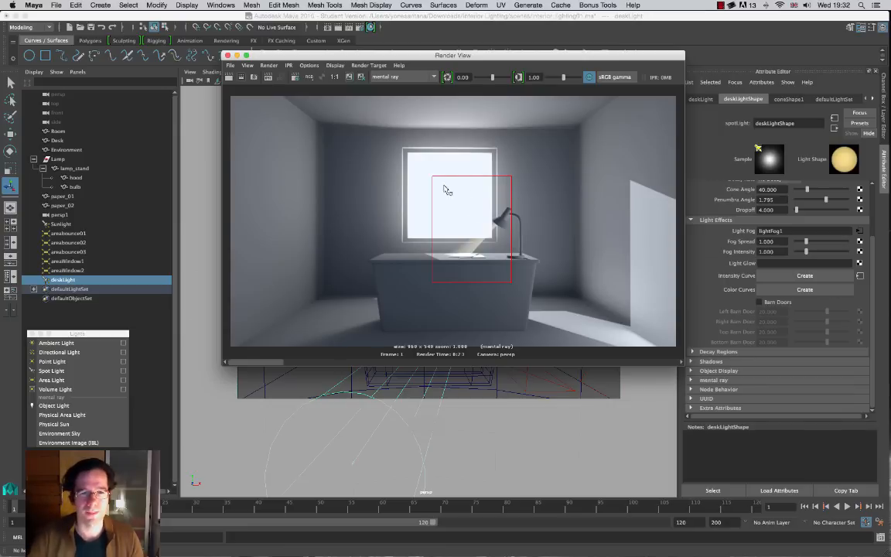
Step: Render the marked region around the desk lamp and papers, and clear the region outline from the image
{"action": "left_click", "coordinate": [241, 78]}
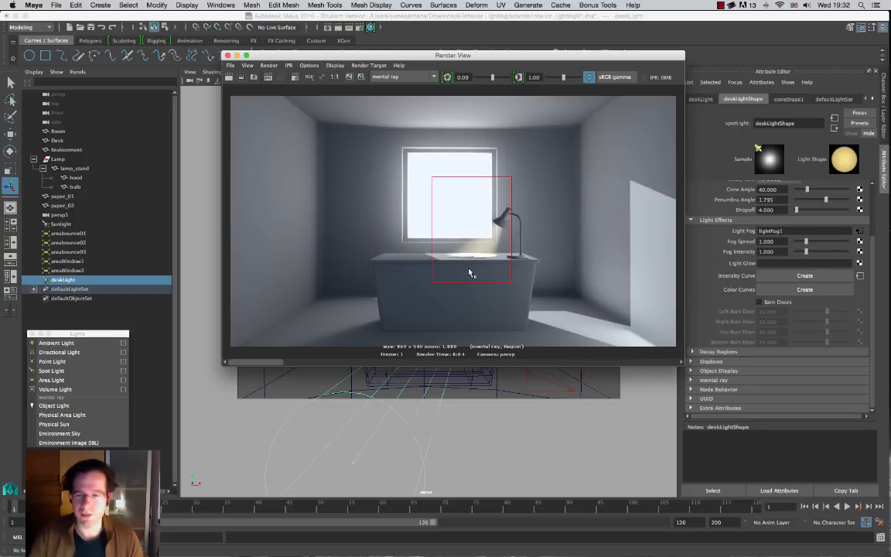
{"action": "left_click", "coordinate": [492, 243]}
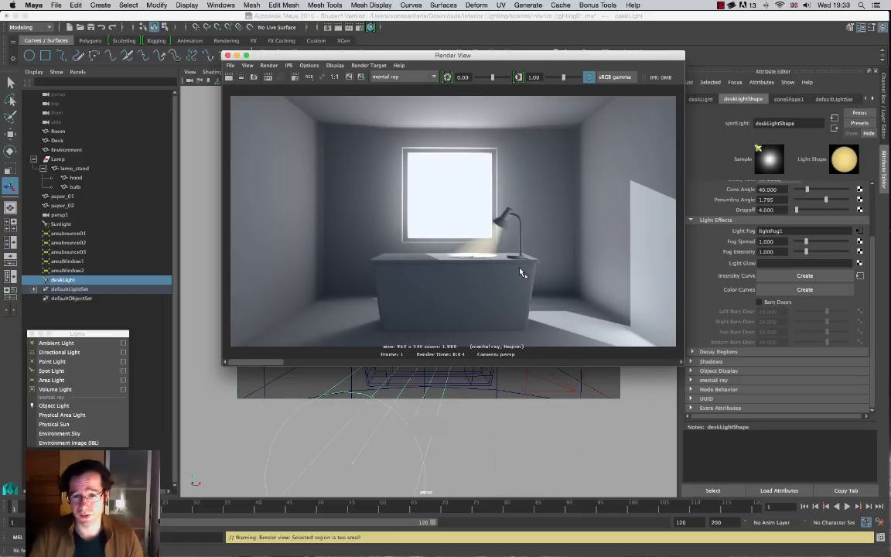
Step: Set the mental ray Indirect Diffuse (GI) Mode to Finalgather and move the render settings beside the rendered image
{"action": "left_click", "coordinate": [324, 26]}
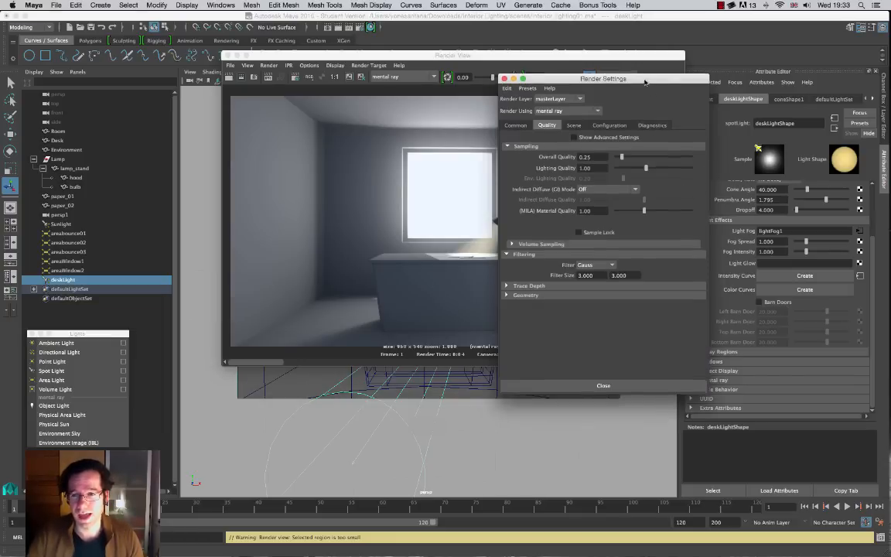
{"action": "left_click_drag", "start_coordinate": [645, 80], "coordinate": [789, 73]}
{"action": "left_click", "coordinate": [716, 118]}
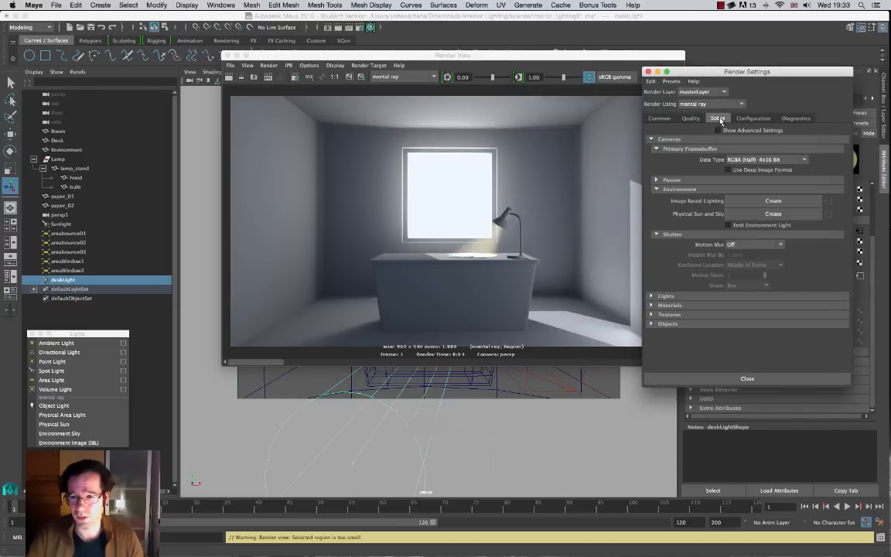
{"action": "left_click", "coordinate": [691, 118]}
{"action": "left_click", "coordinate": [750, 182]}
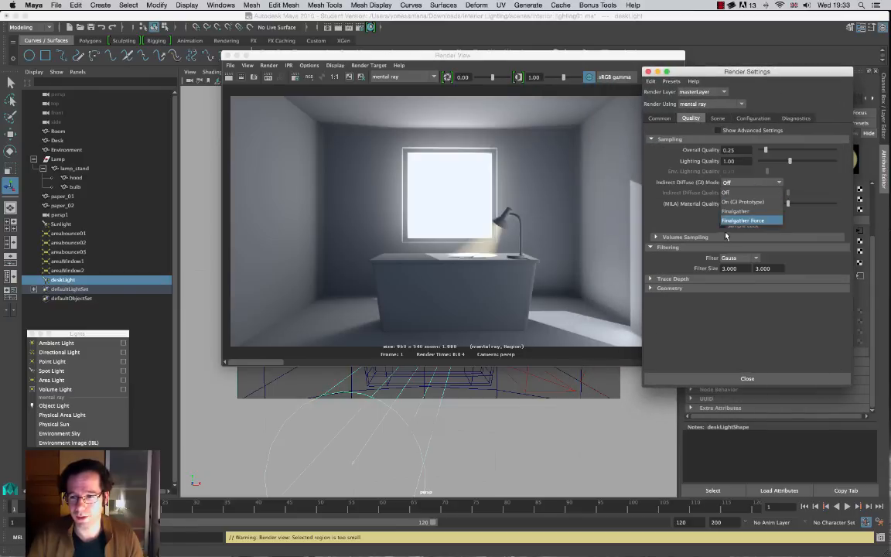
{"action": "left_click", "coordinate": [741, 211]}
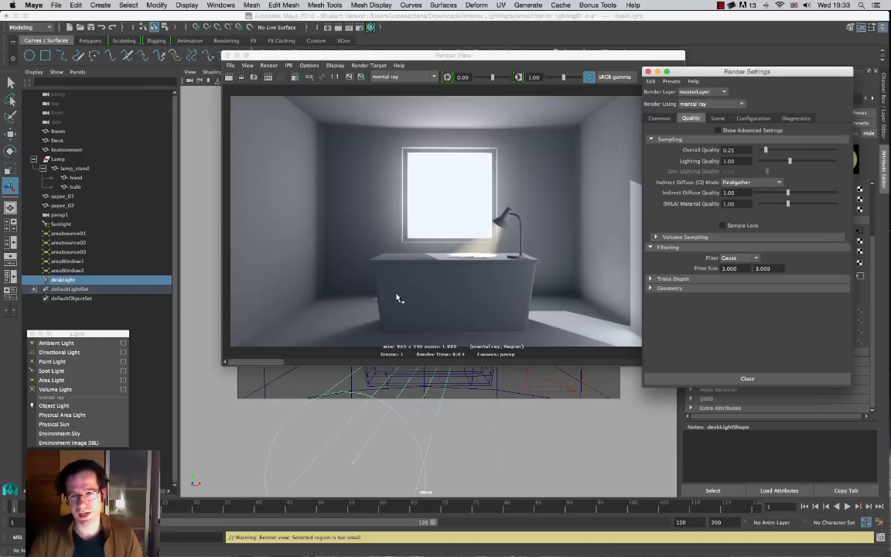
{"action": "left_click_drag", "start_coordinate": [658, 72], "coordinate": [700, 55]}
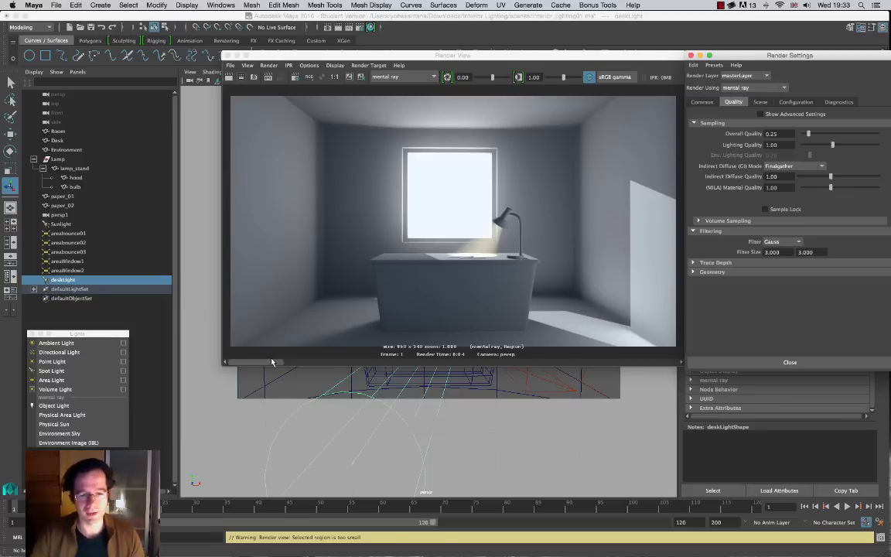
Step: Review the Indirect Diffuse (GI) Mode options, keeping Finalgather selected, and move the Render View window away from the render settings
{"action": "left_click", "coordinate": [261, 327]}
{"action": "left_click_drag", "start_coordinate": [295, 363], "coordinate": [259, 362]}
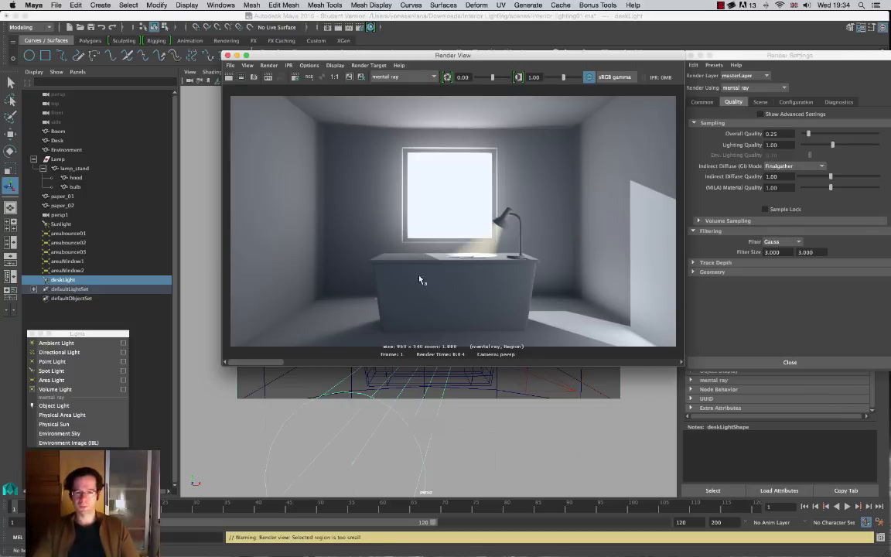
{"action": "left_click", "coordinate": [794, 166]}
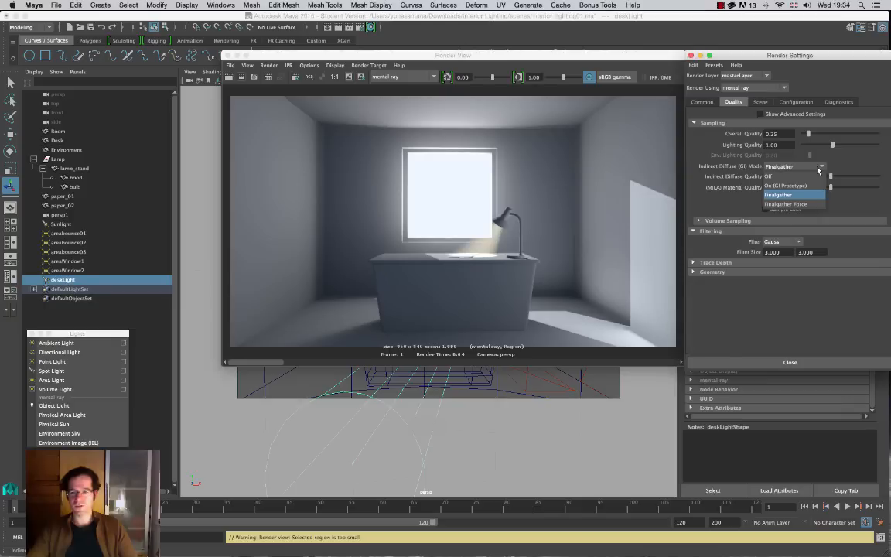
{"action": "left_click", "coordinate": [800, 198]}
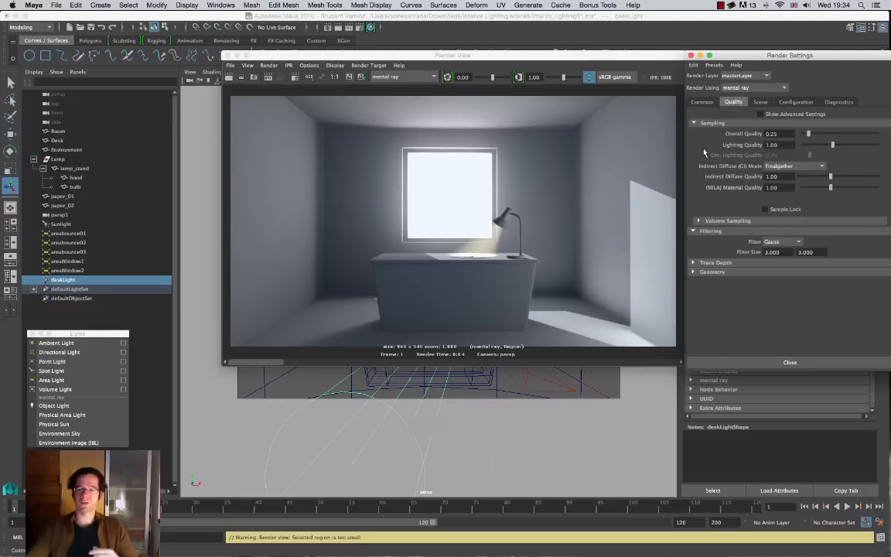
{"action": "left_click", "coordinate": [790, 166]}
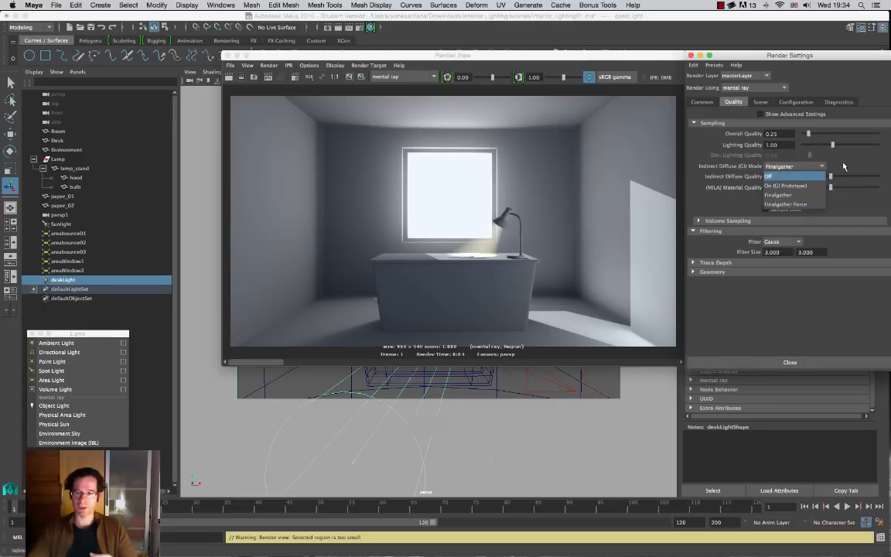
{"action": "left_click", "coordinate": [779, 195]}
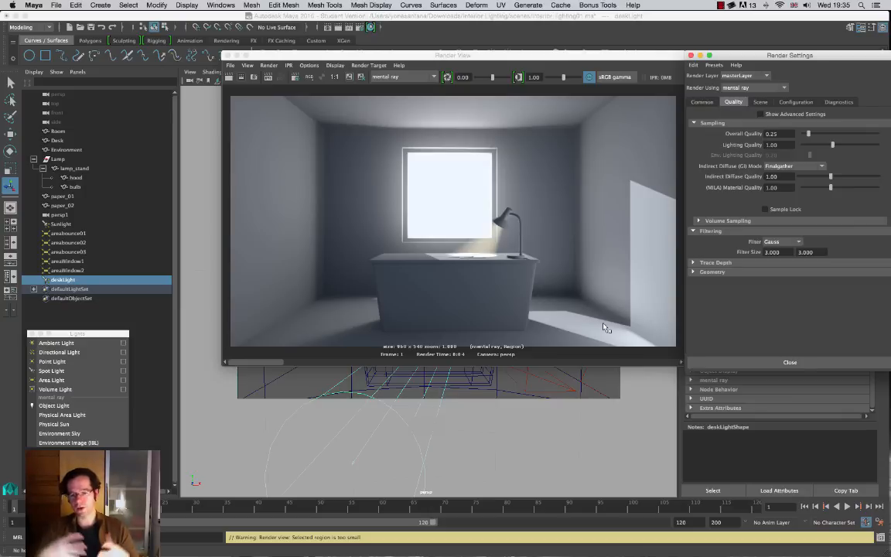
{"action": "left_click_drag", "start_coordinate": [460, 56], "coordinate": [424, 68]}
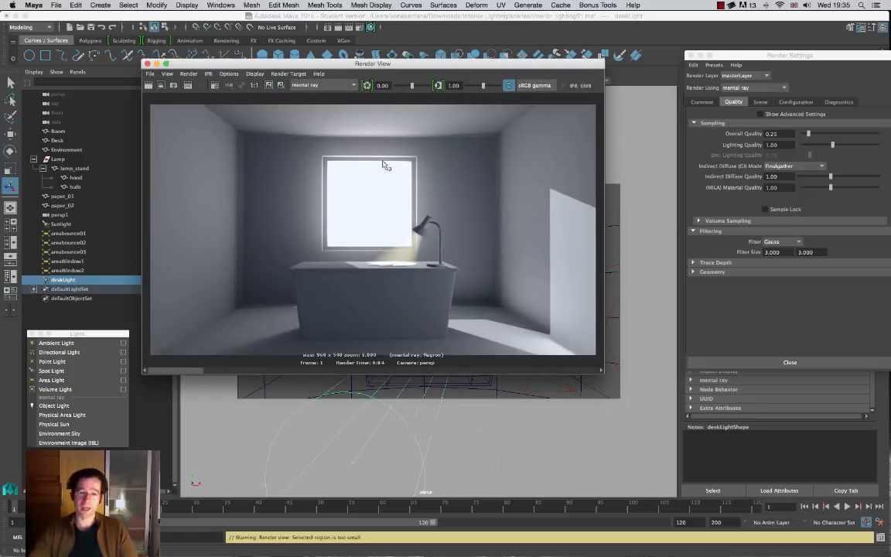